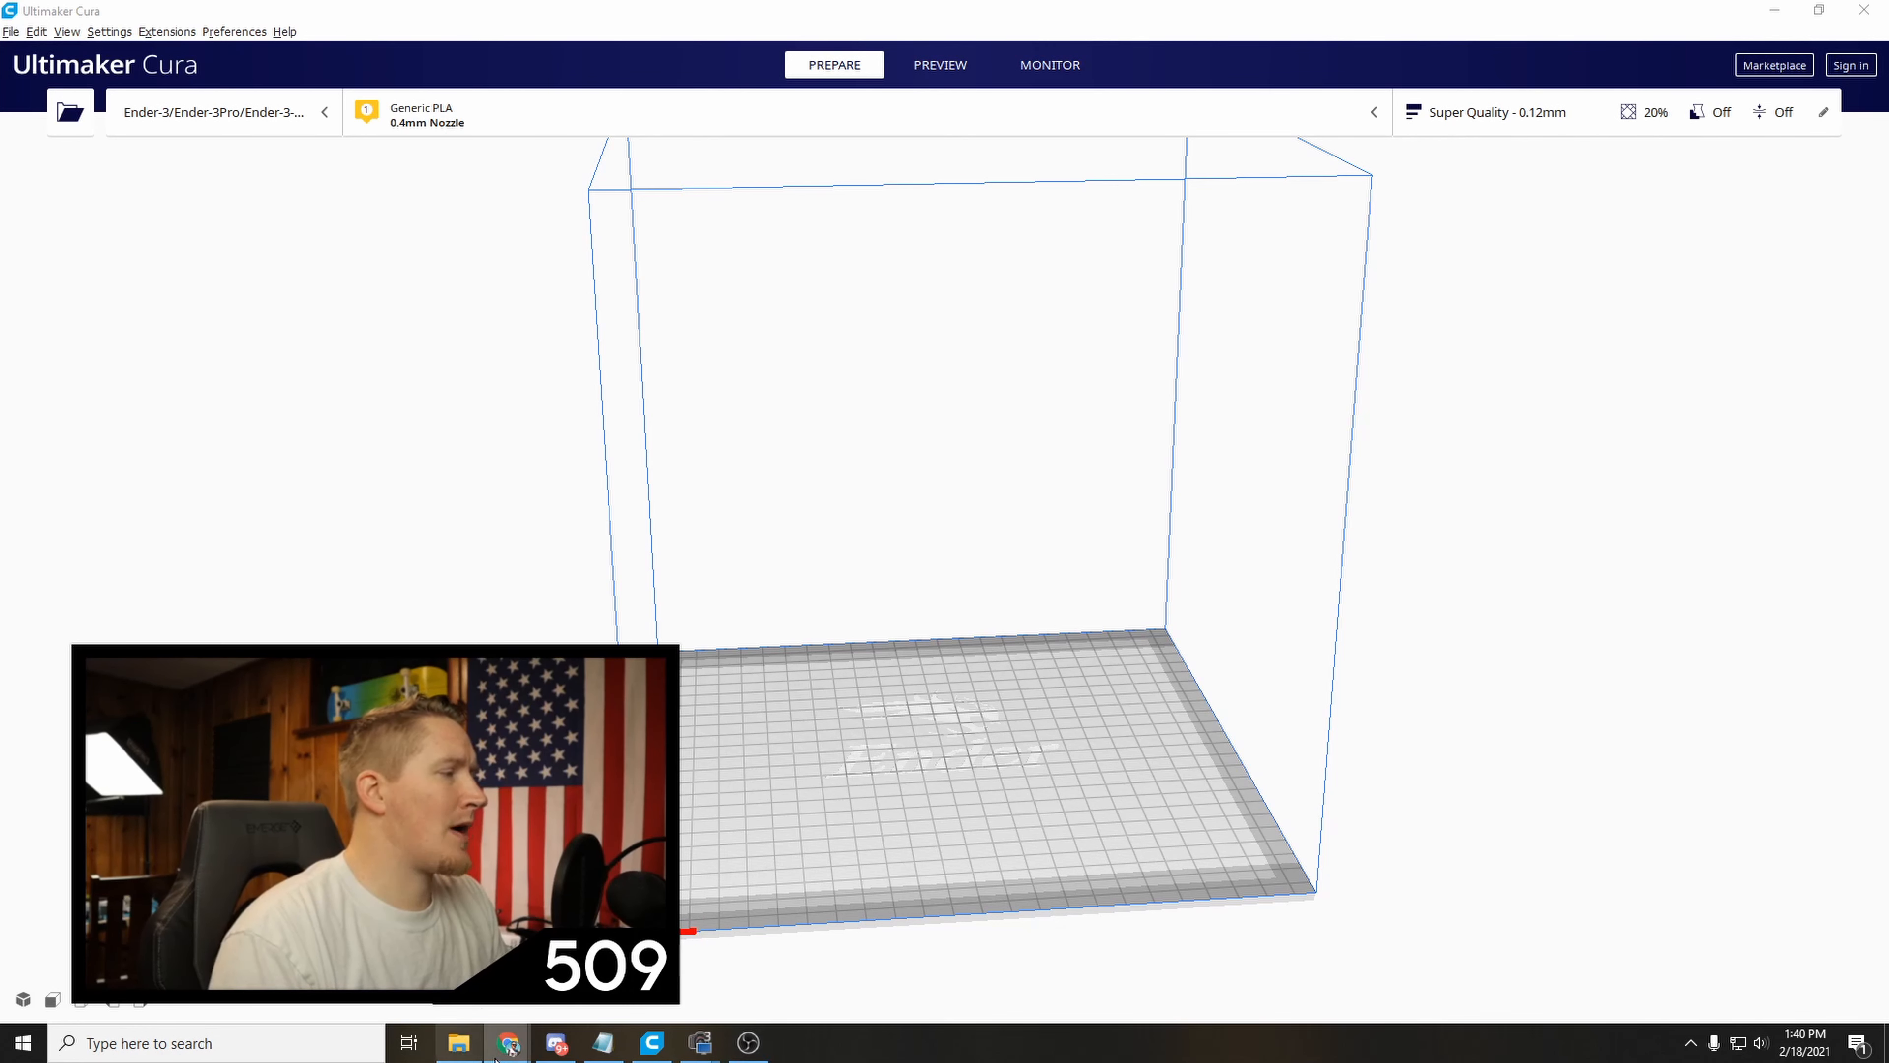
# Switch to the Chrome browser and check which Ultimaker Cura version the official download page offers.
pyautogui.click(508, 1044)
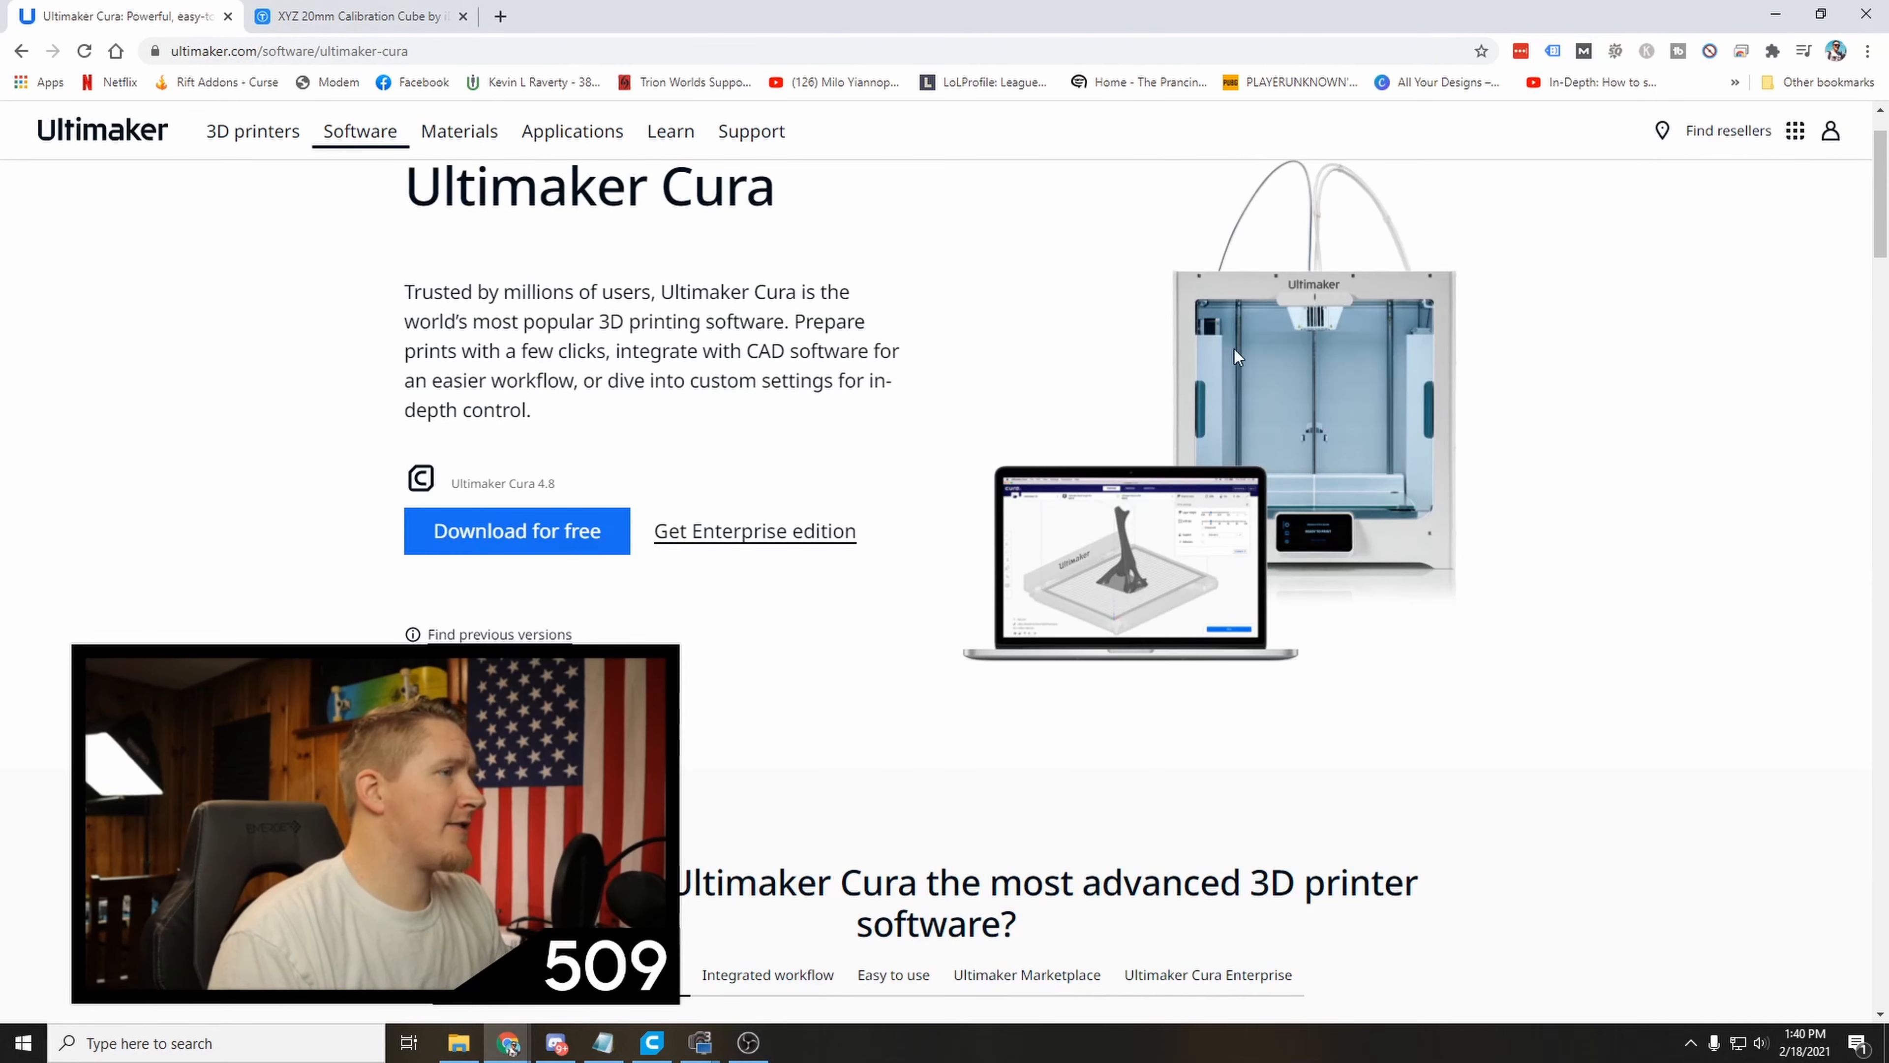
pyautogui.scroll(1, 1220, 459)
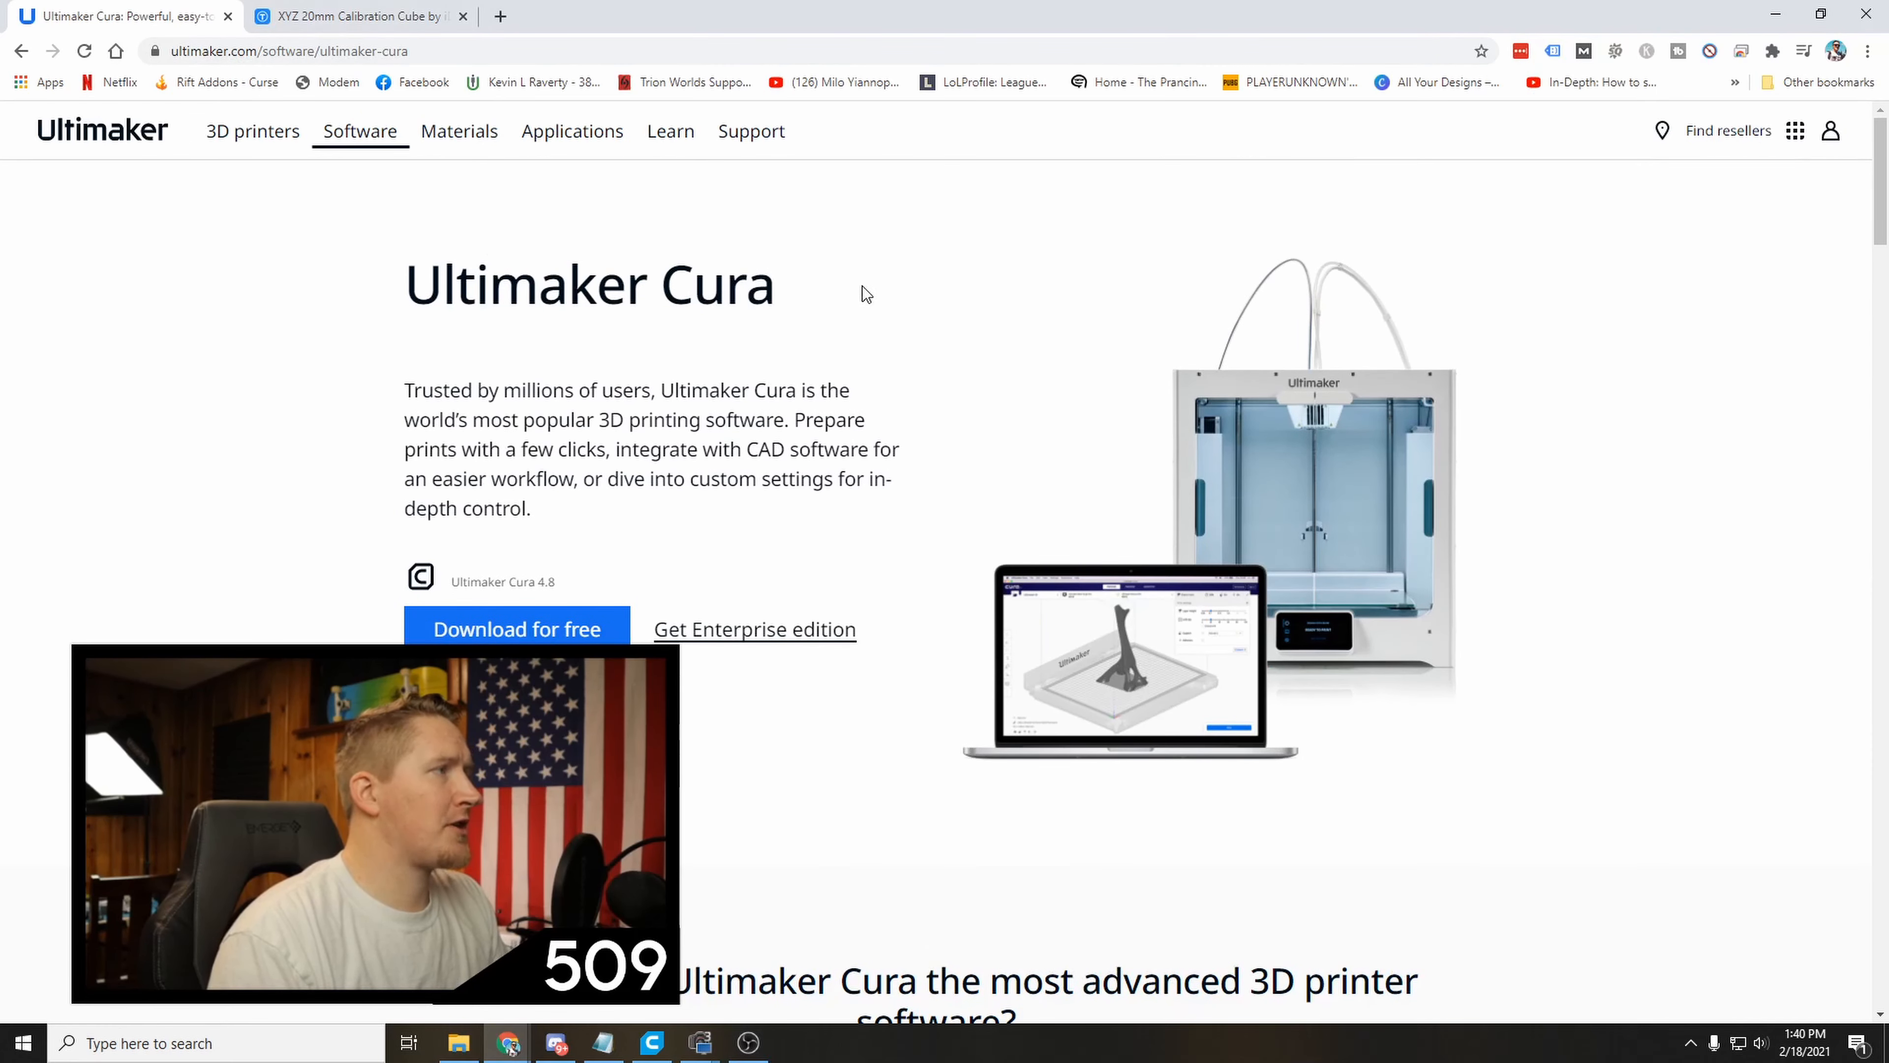
pyautogui.moveTo(536, 581); pyautogui.dragTo(572, 580)
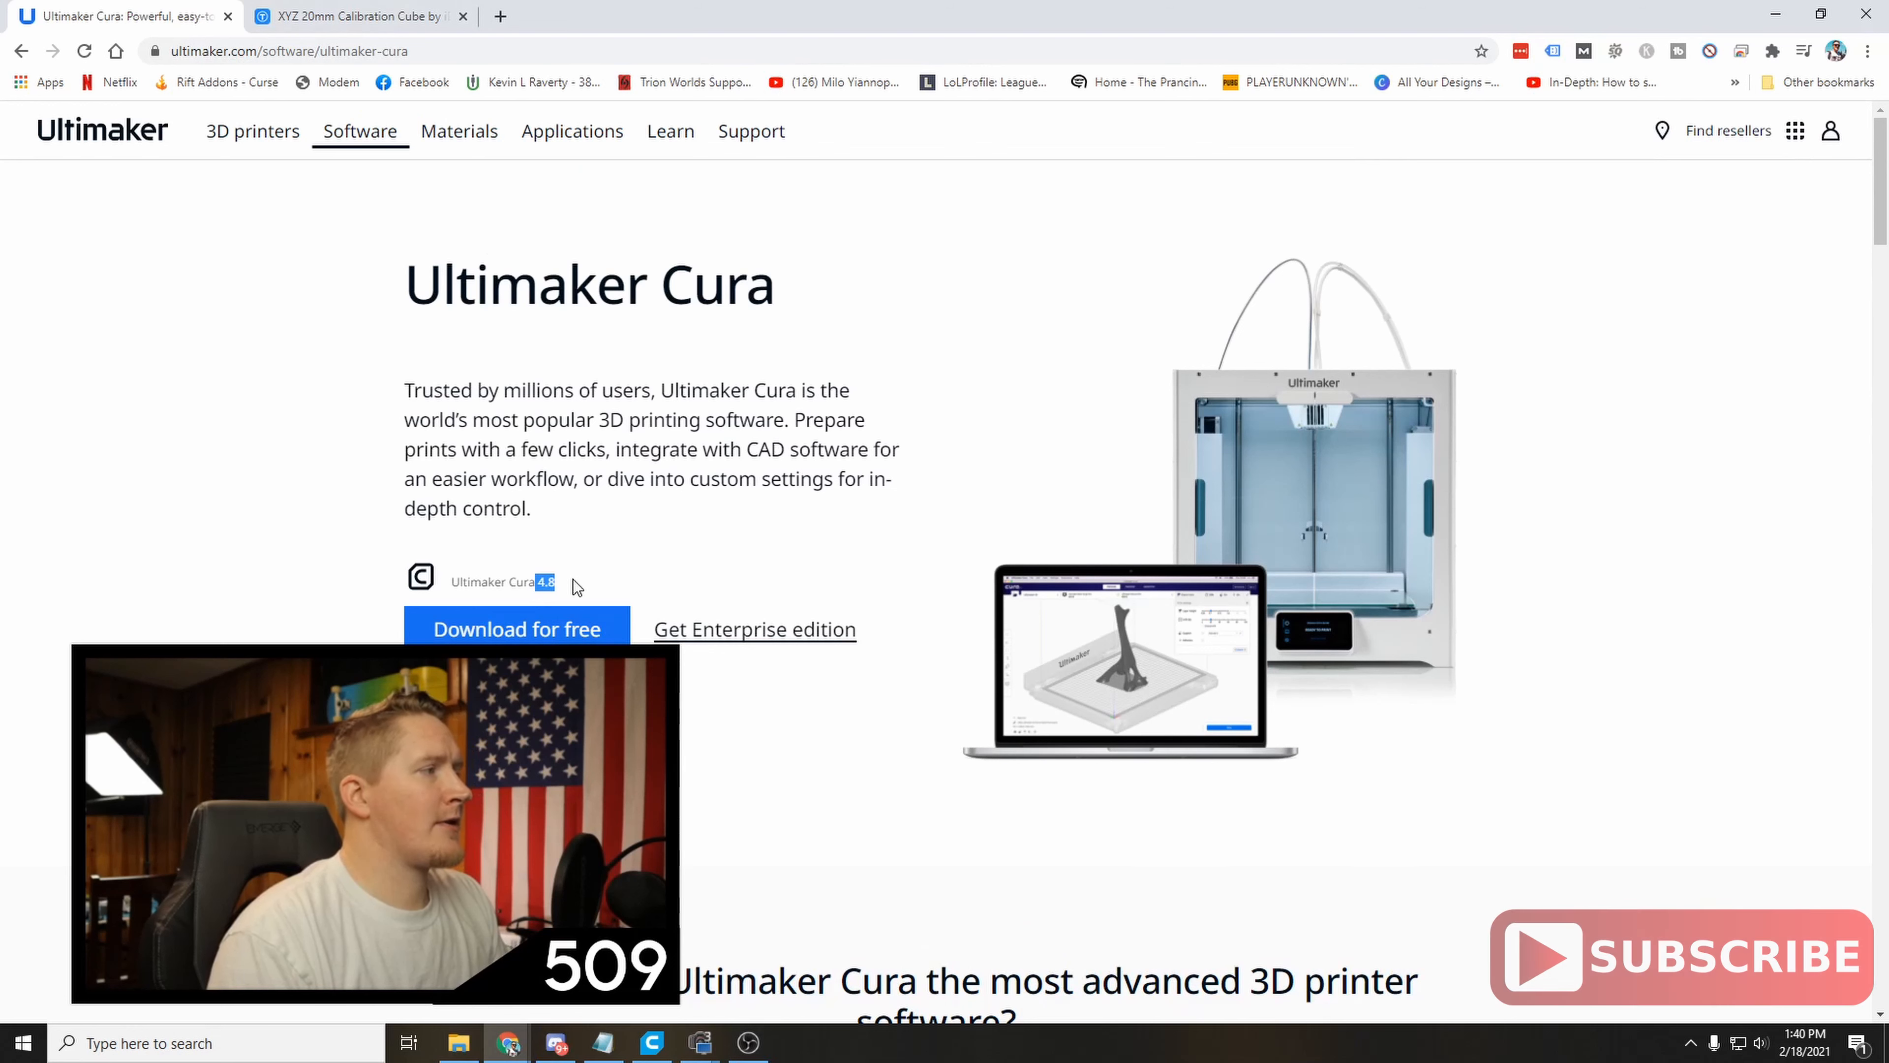
pyautogui.click(634, 588)
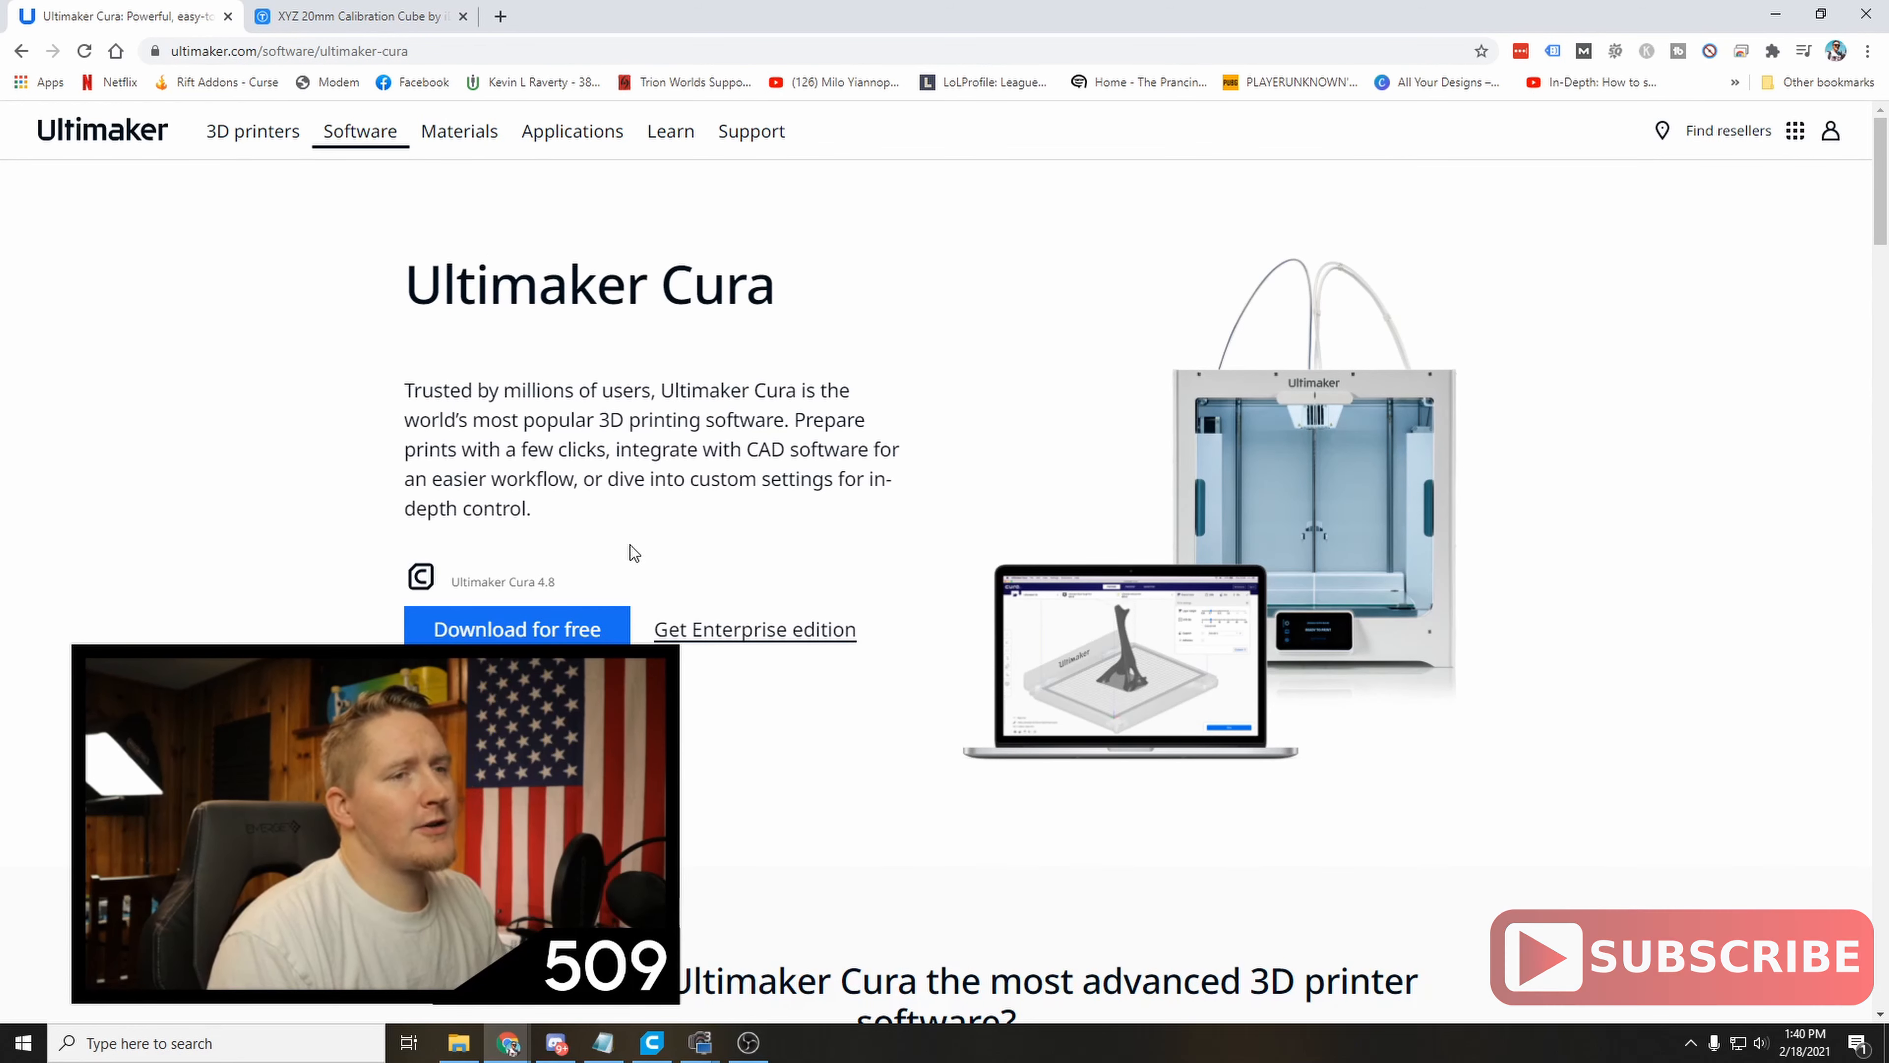
pyautogui.moveTo(532, 576); pyautogui.dragTo(566, 580)
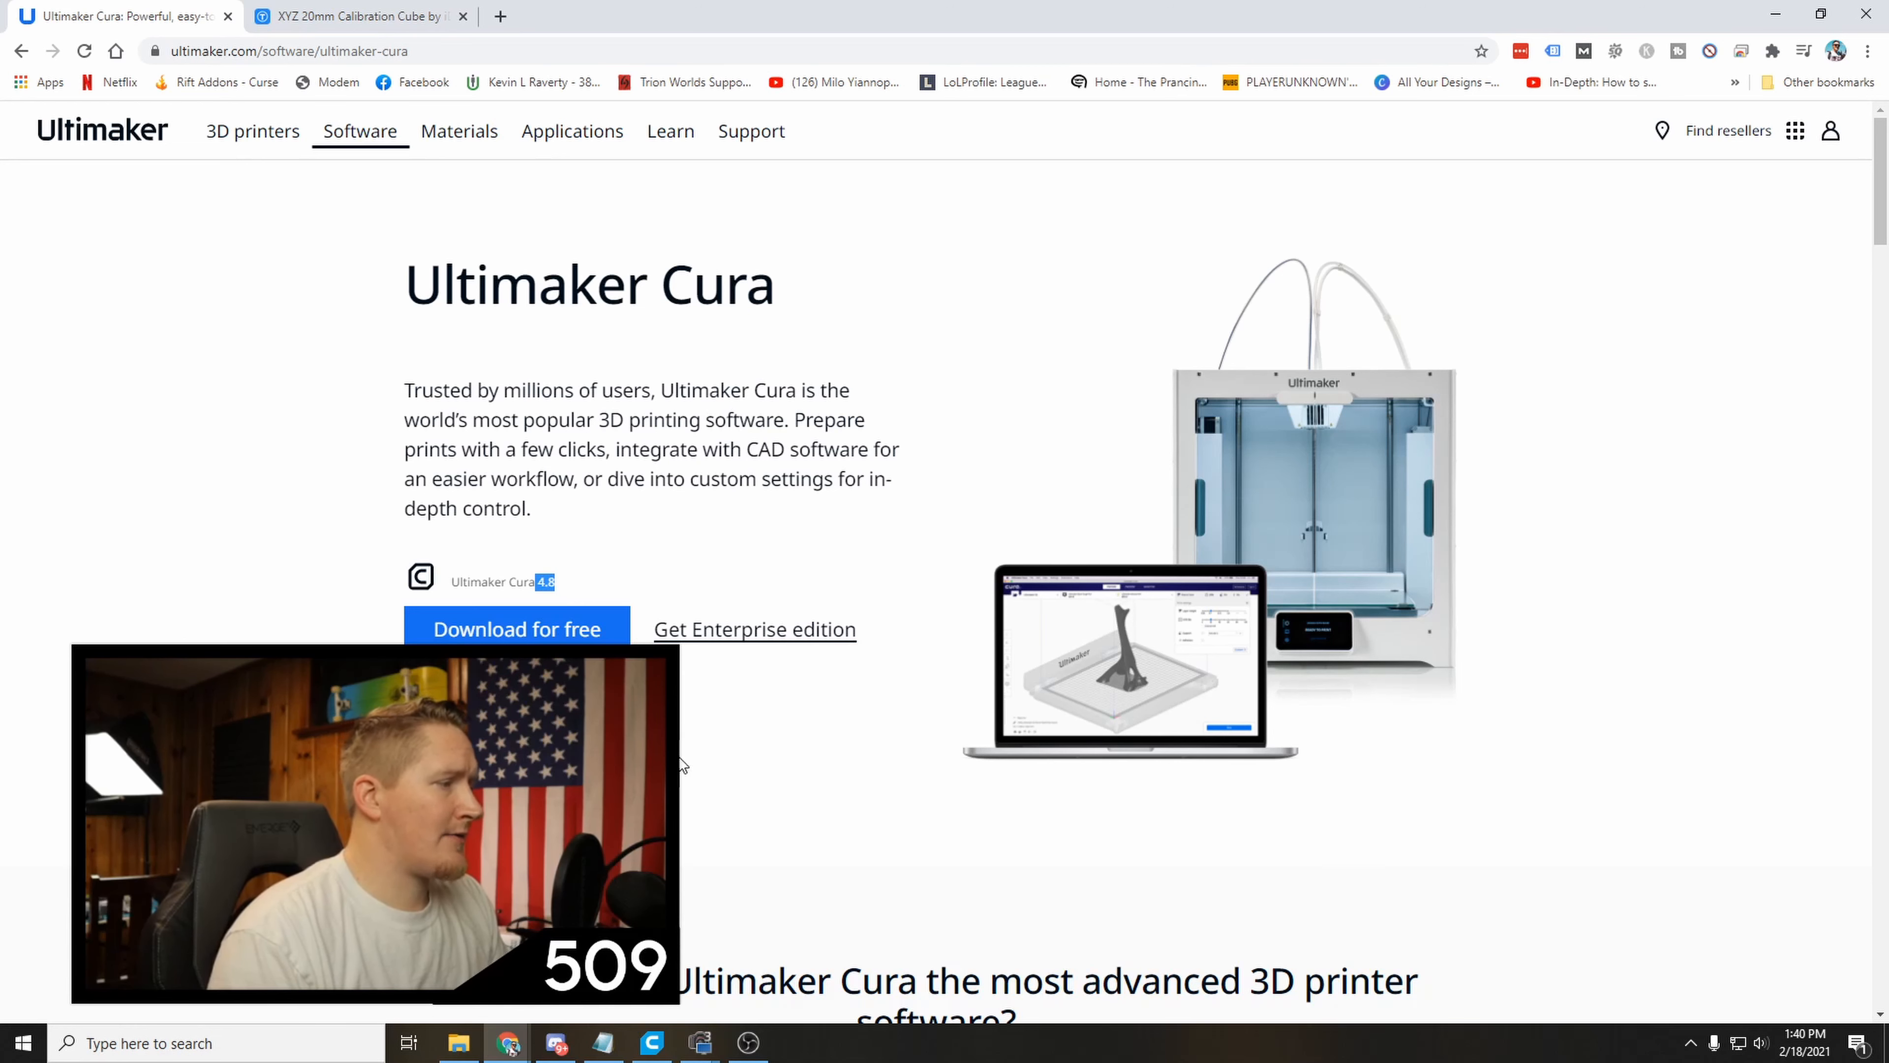
# Switch back to Ultimaker Cura and start adding a new printer from the non-networked printer list.
pyautogui.click(651, 1042)
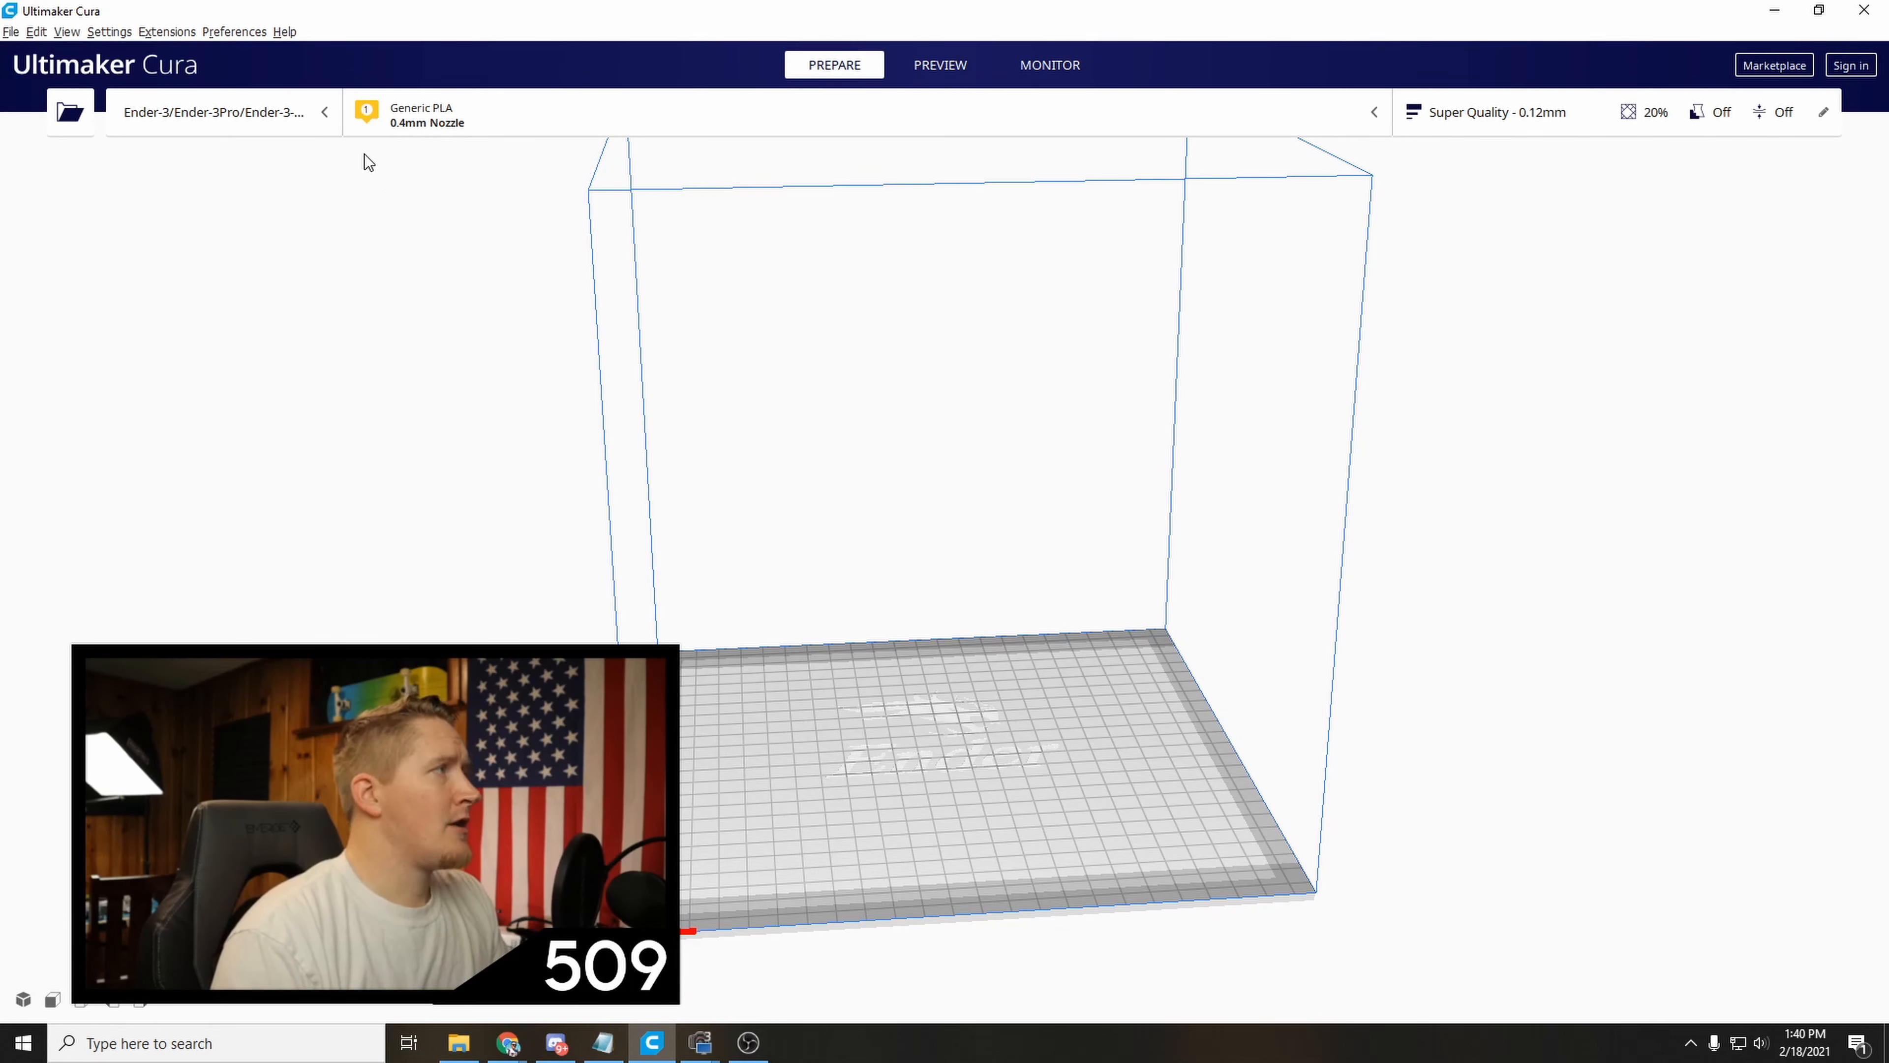
pyautogui.click(325, 121)
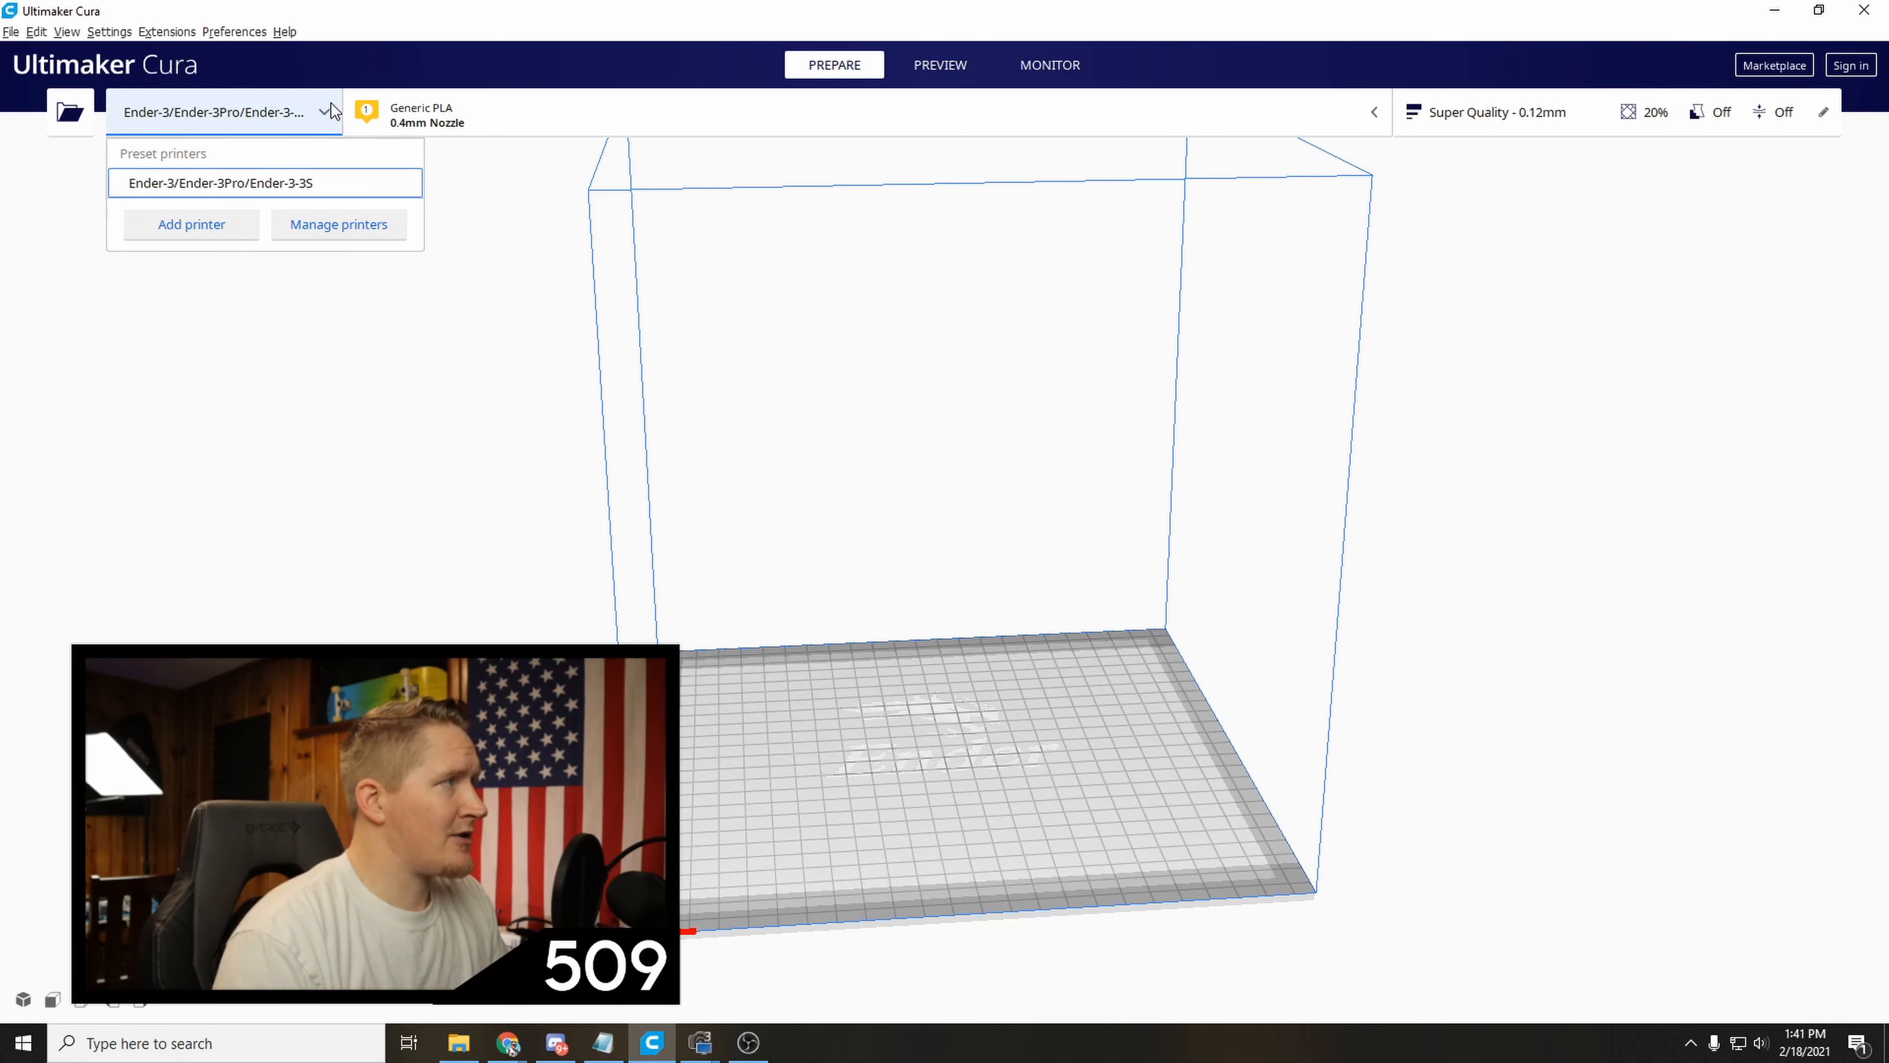
pyautogui.click(199, 224)
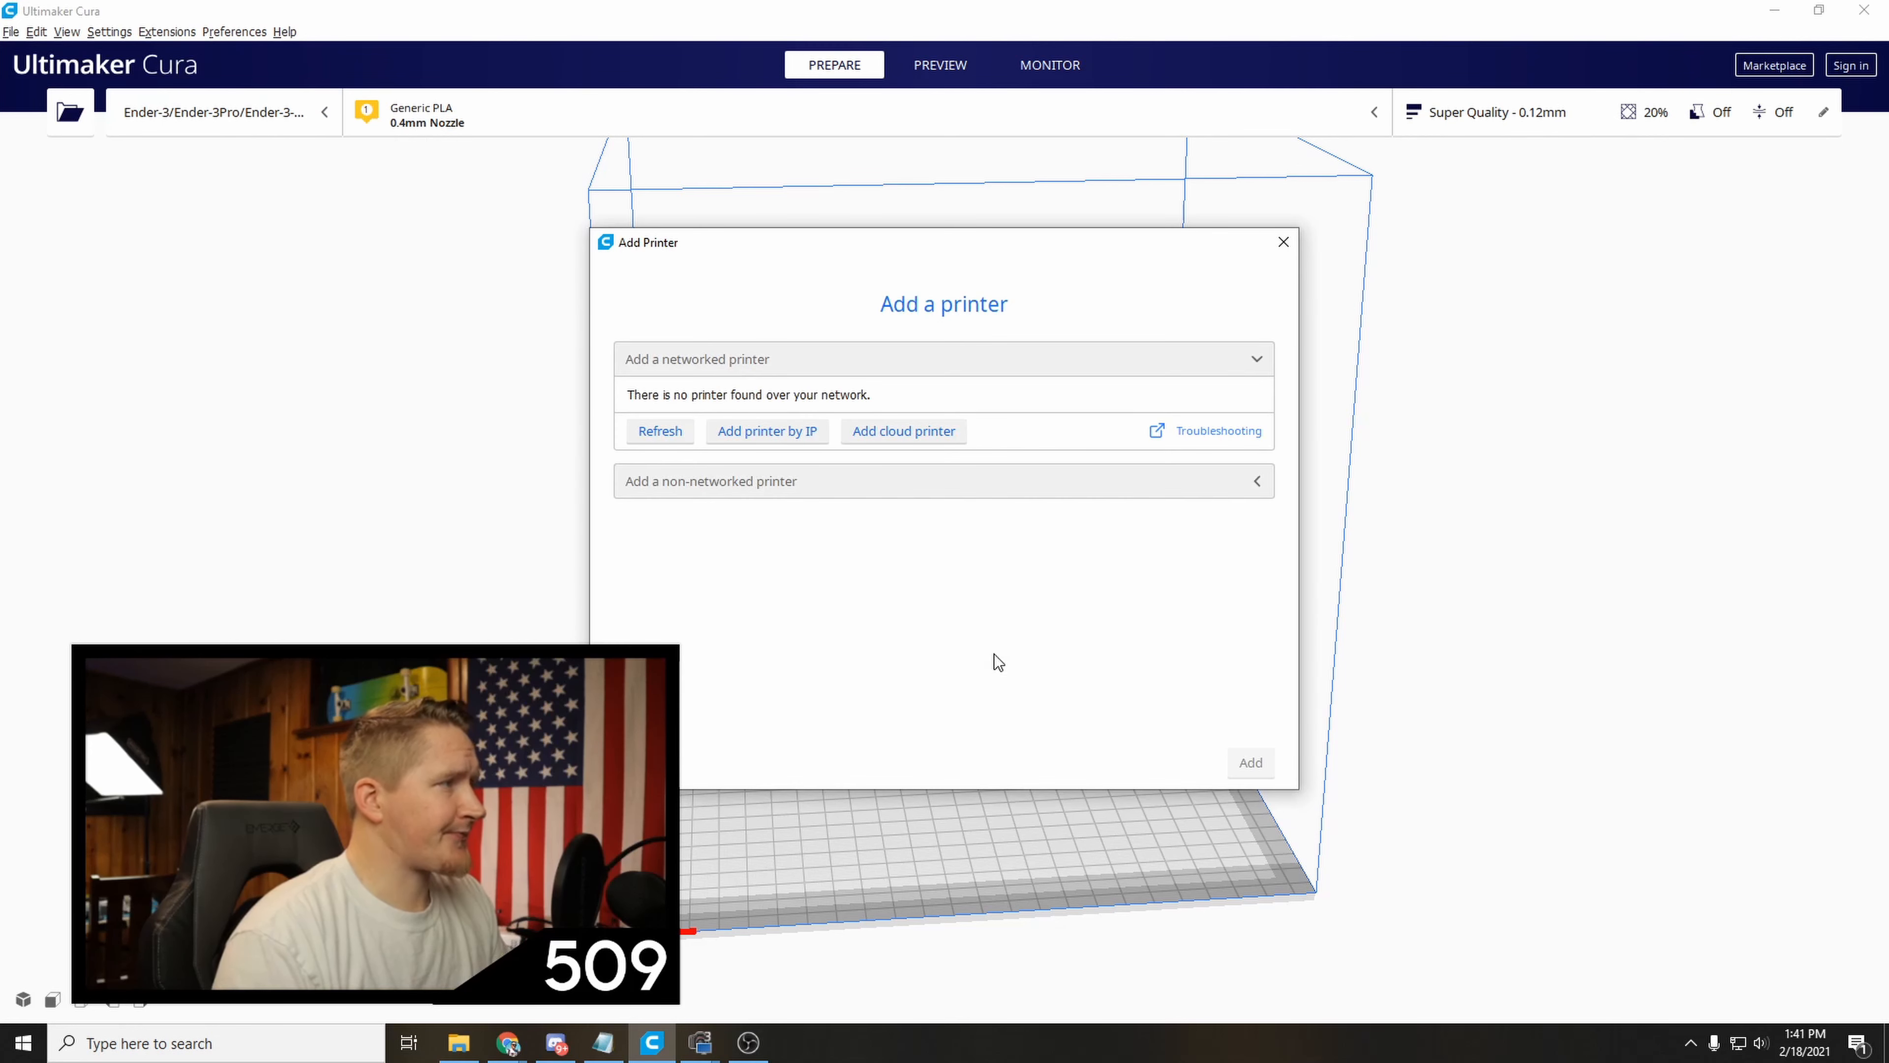
pyautogui.click(1040, 492)
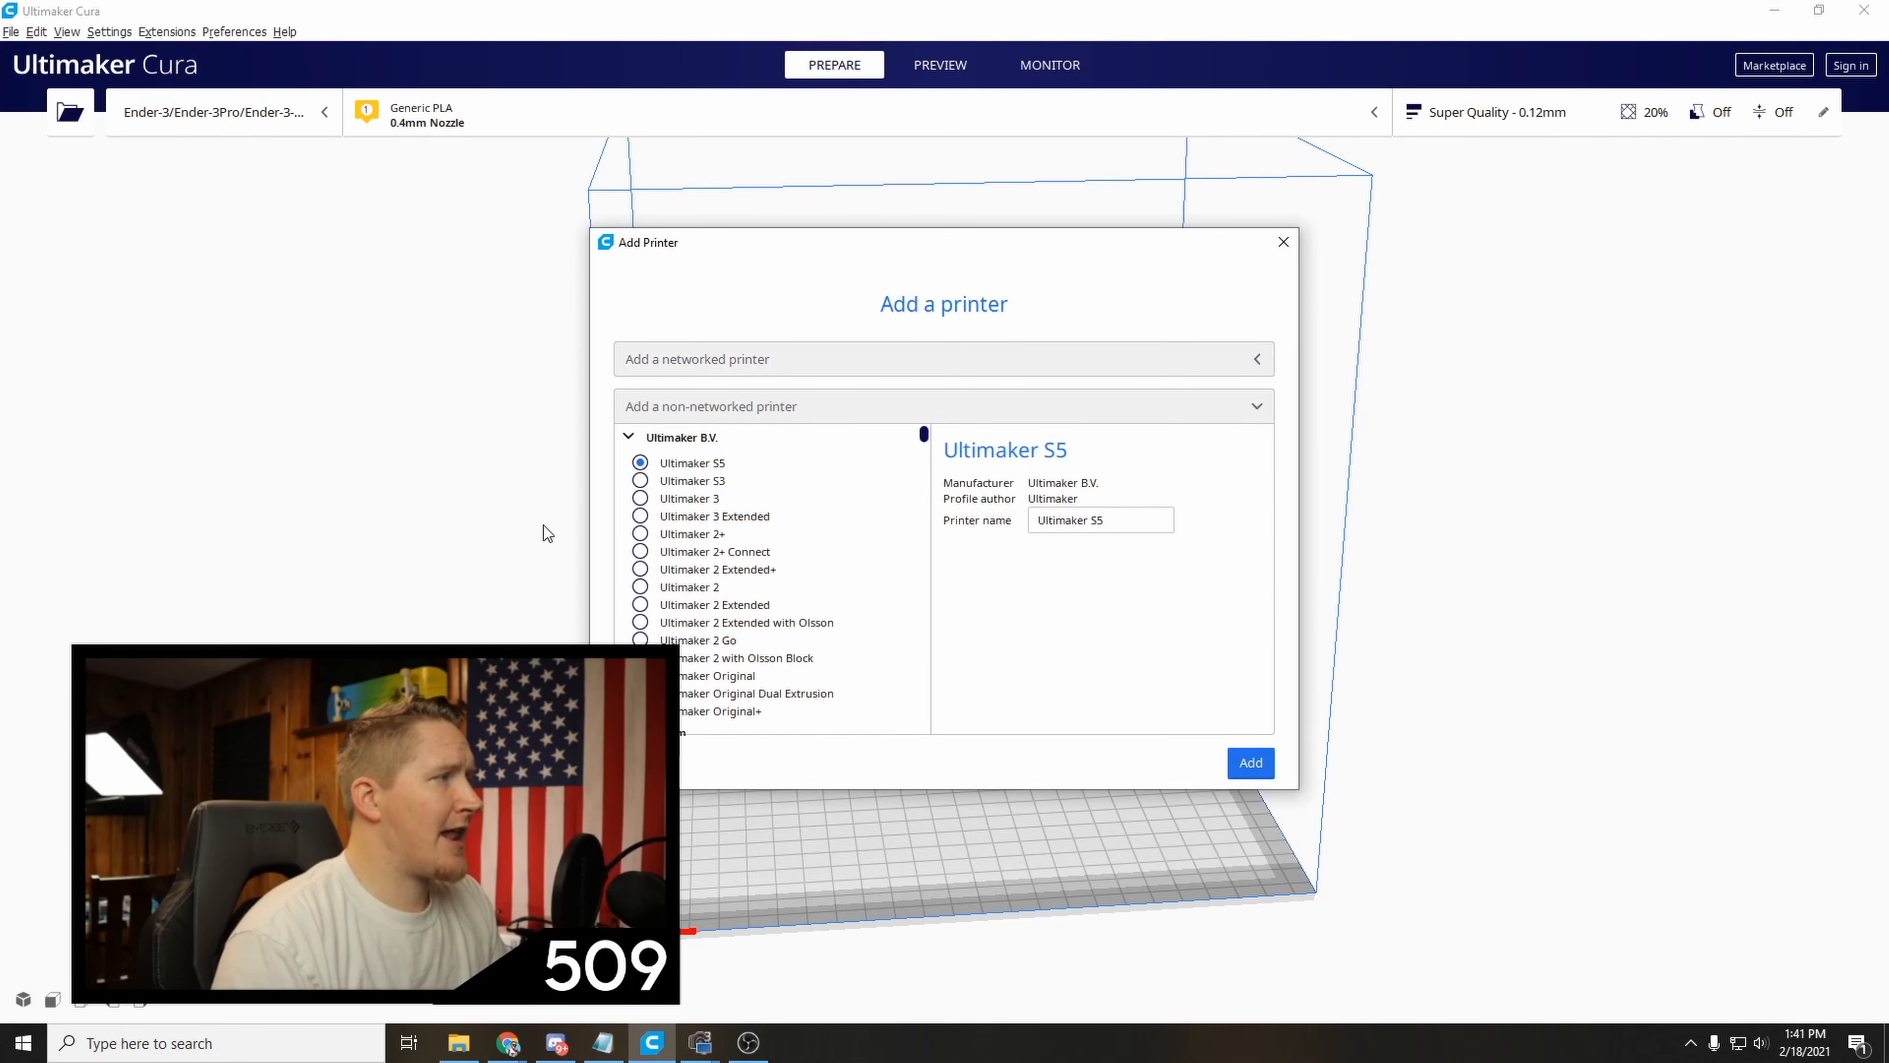
pyautogui.click(1257, 405)
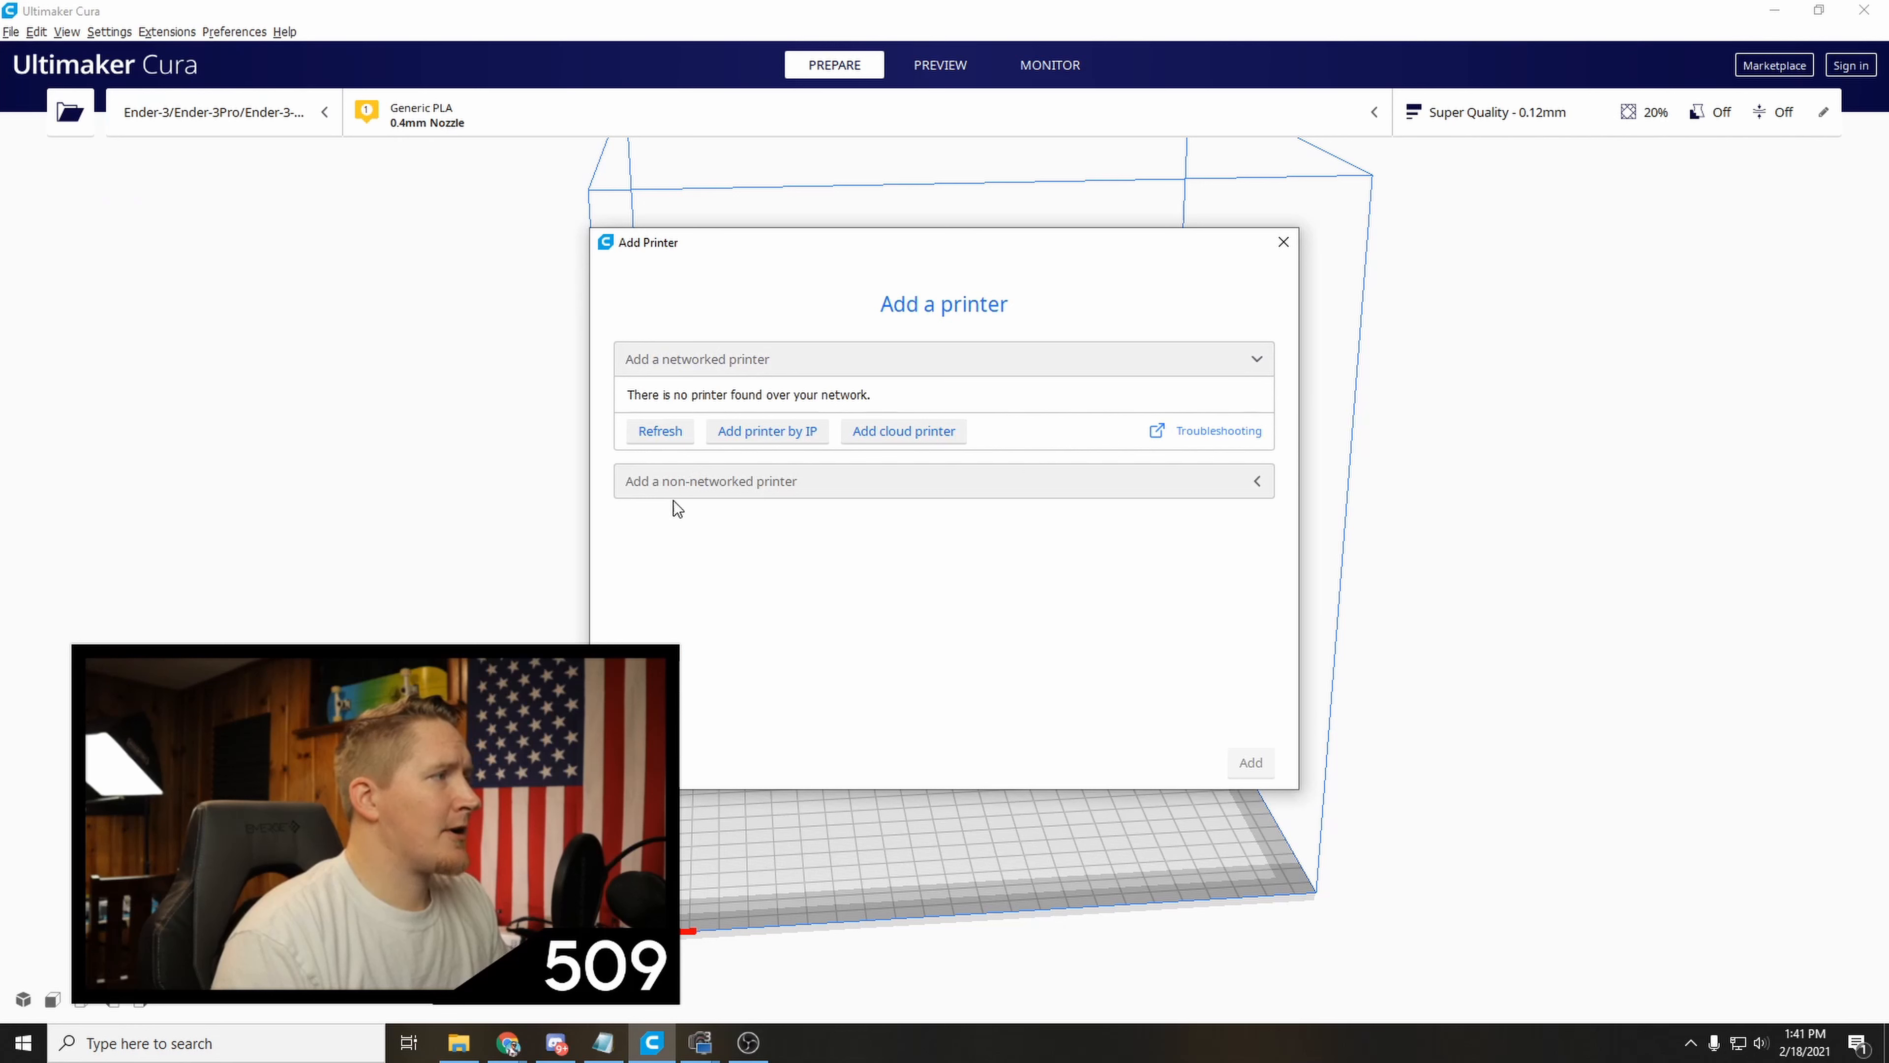
pyautogui.click(679, 484)
# Choose the Creality Ender-5 among the Creality3D models as the printer to add.
pyautogui.scroll(-1, 801, 599)
pyautogui.scroll(-5, 768, 632)
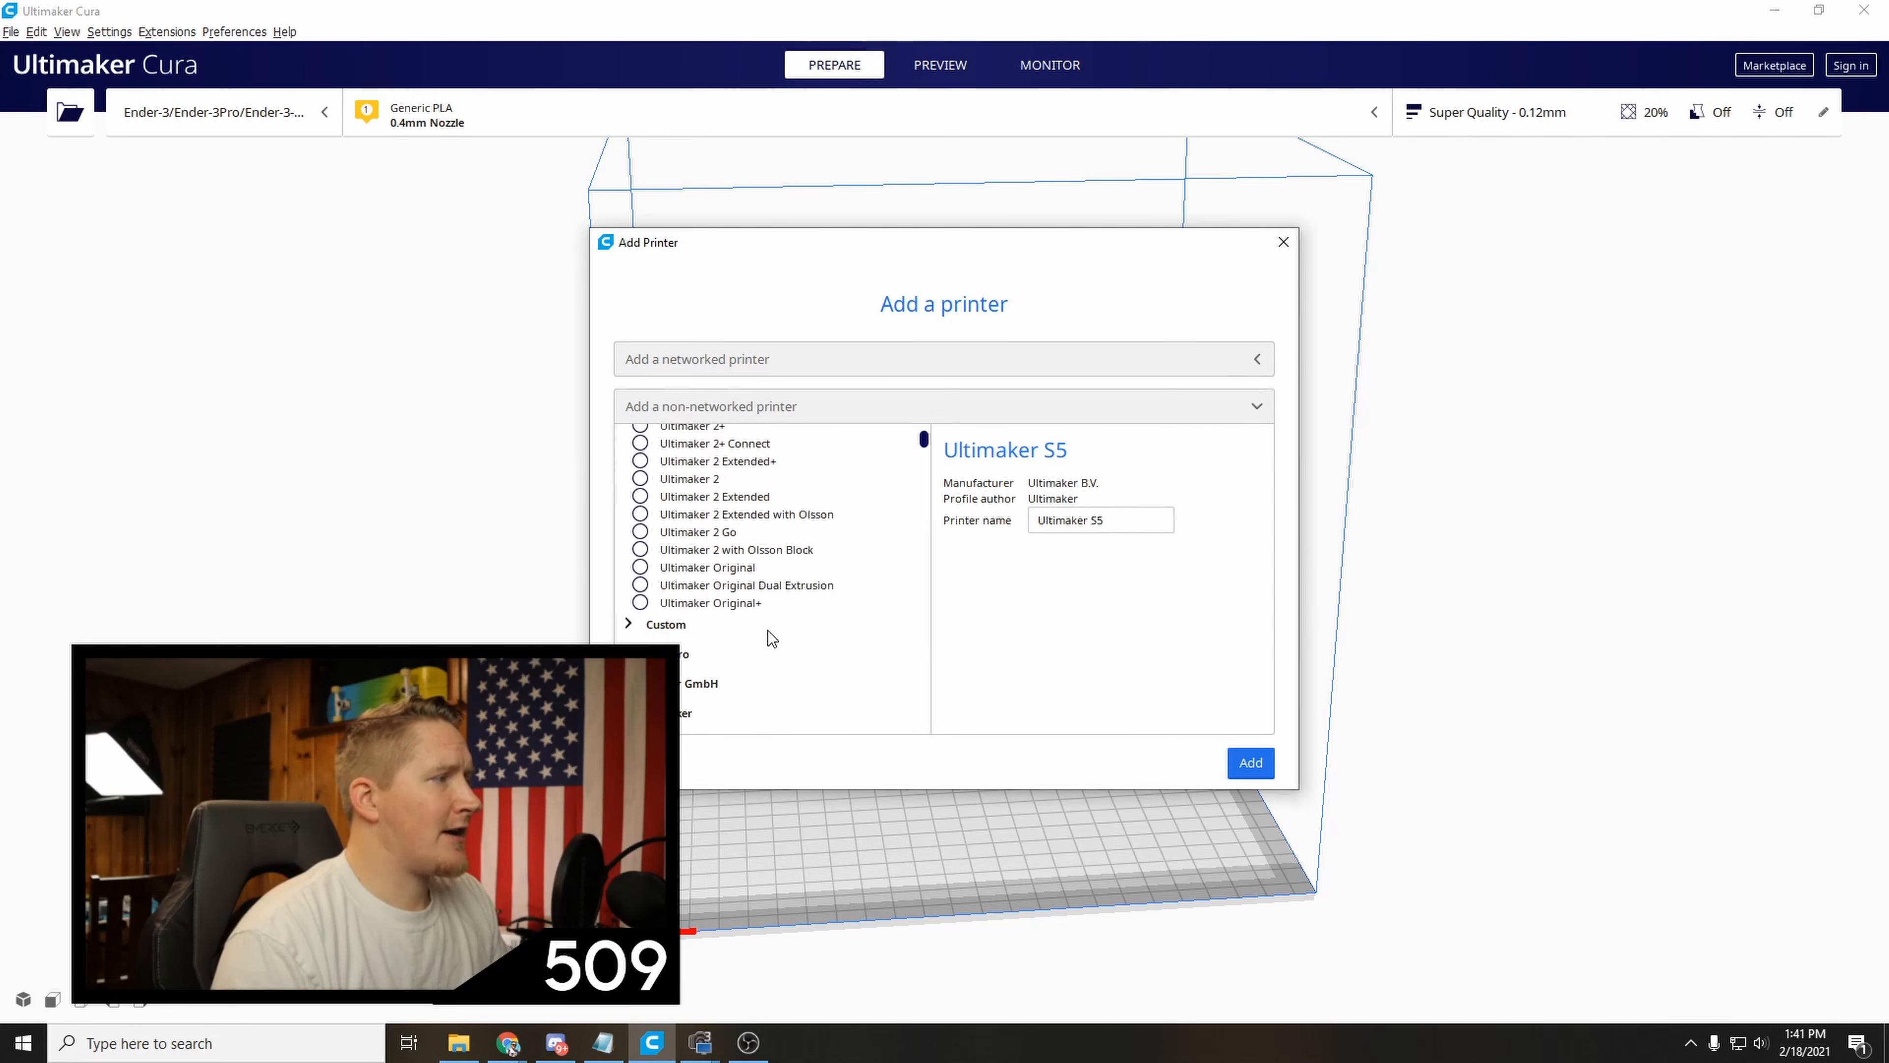
pyautogui.moveTo(924, 460); pyautogui.dragTo(932, 551)
pyautogui.scroll(-2, 770, 554)
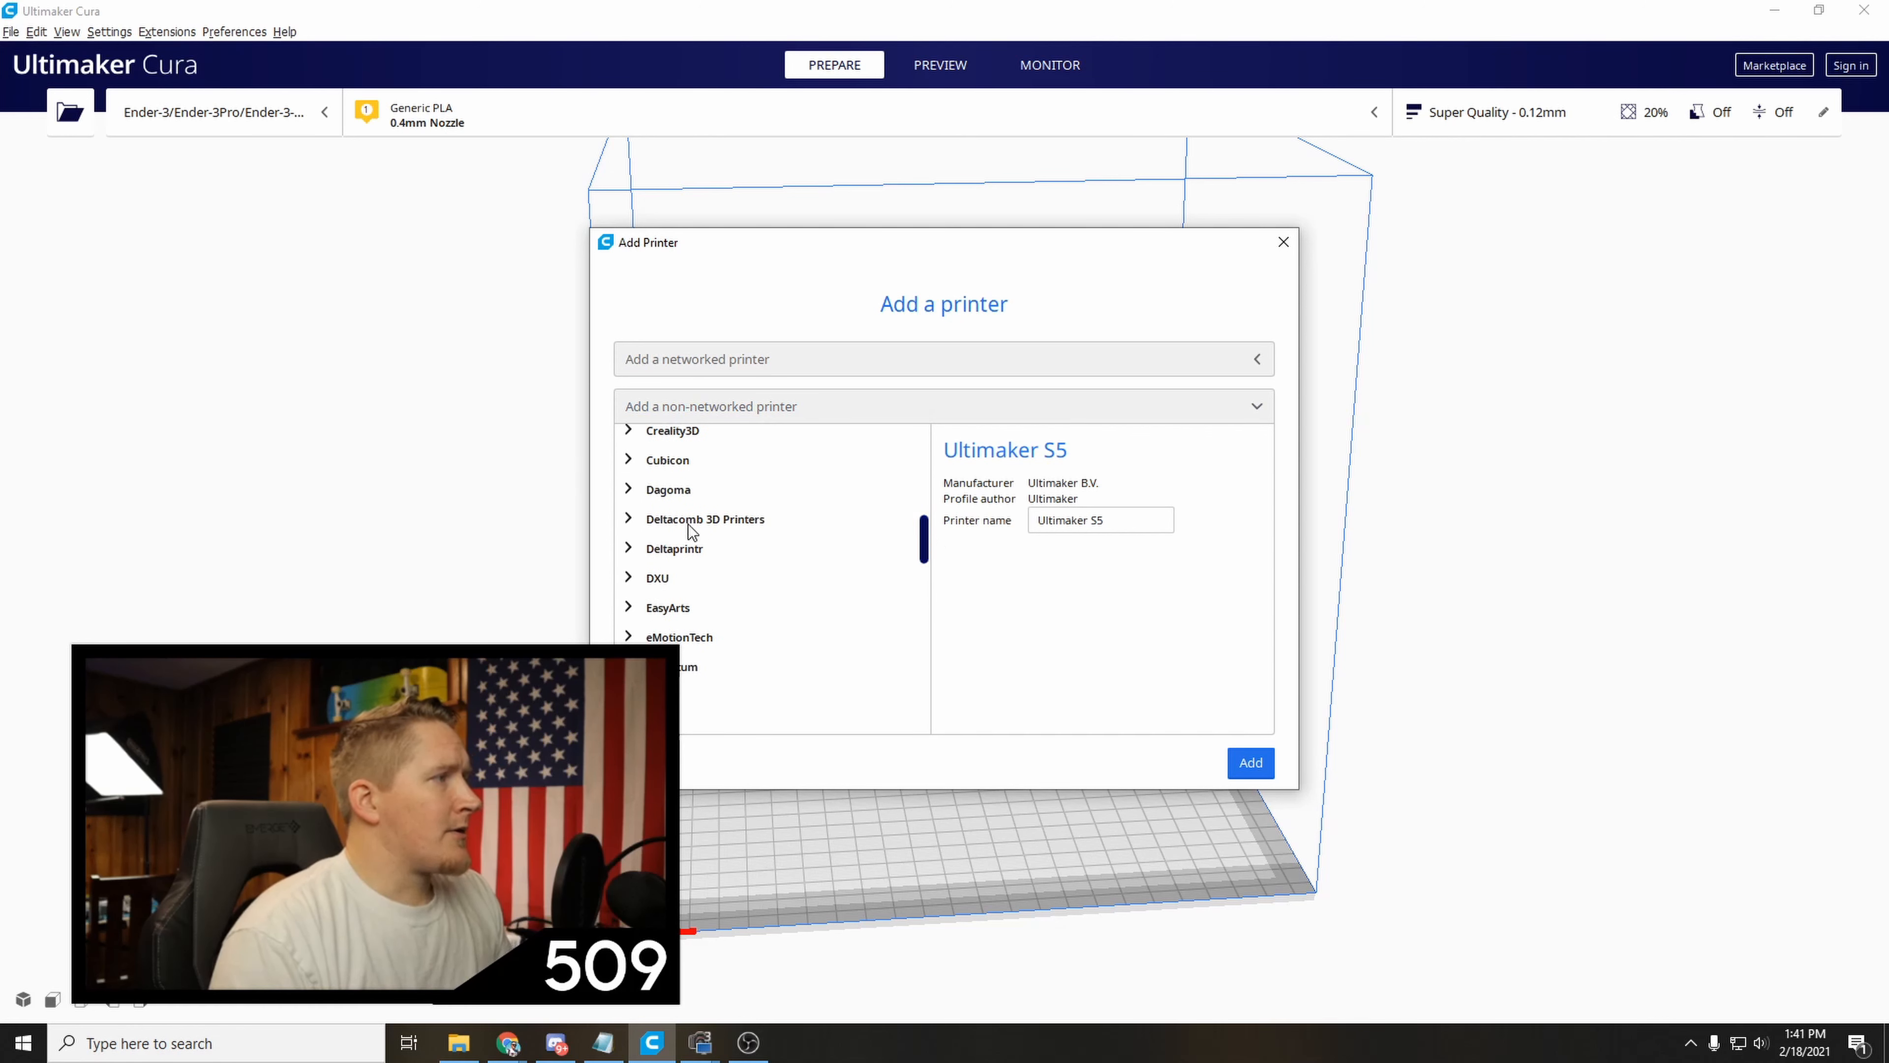
pyautogui.click(629, 441)
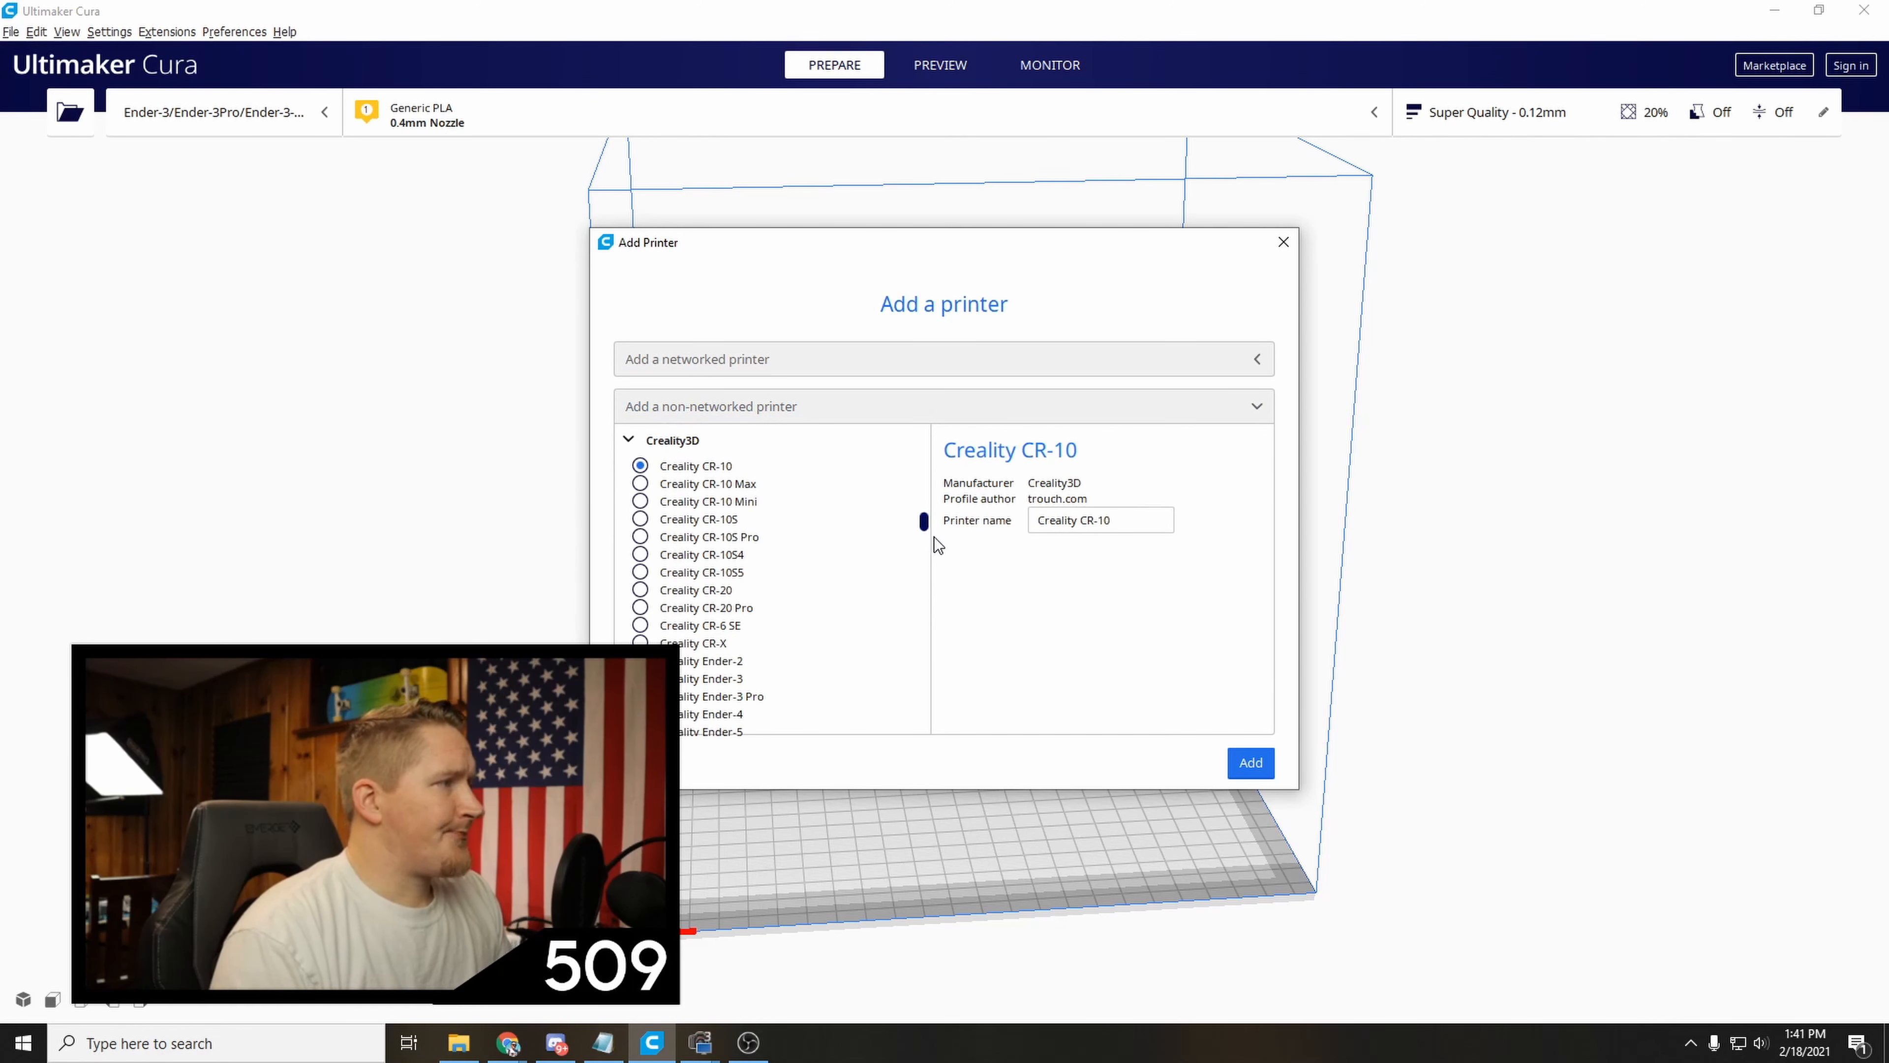
pyautogui.scroll(-1, 692, 604)
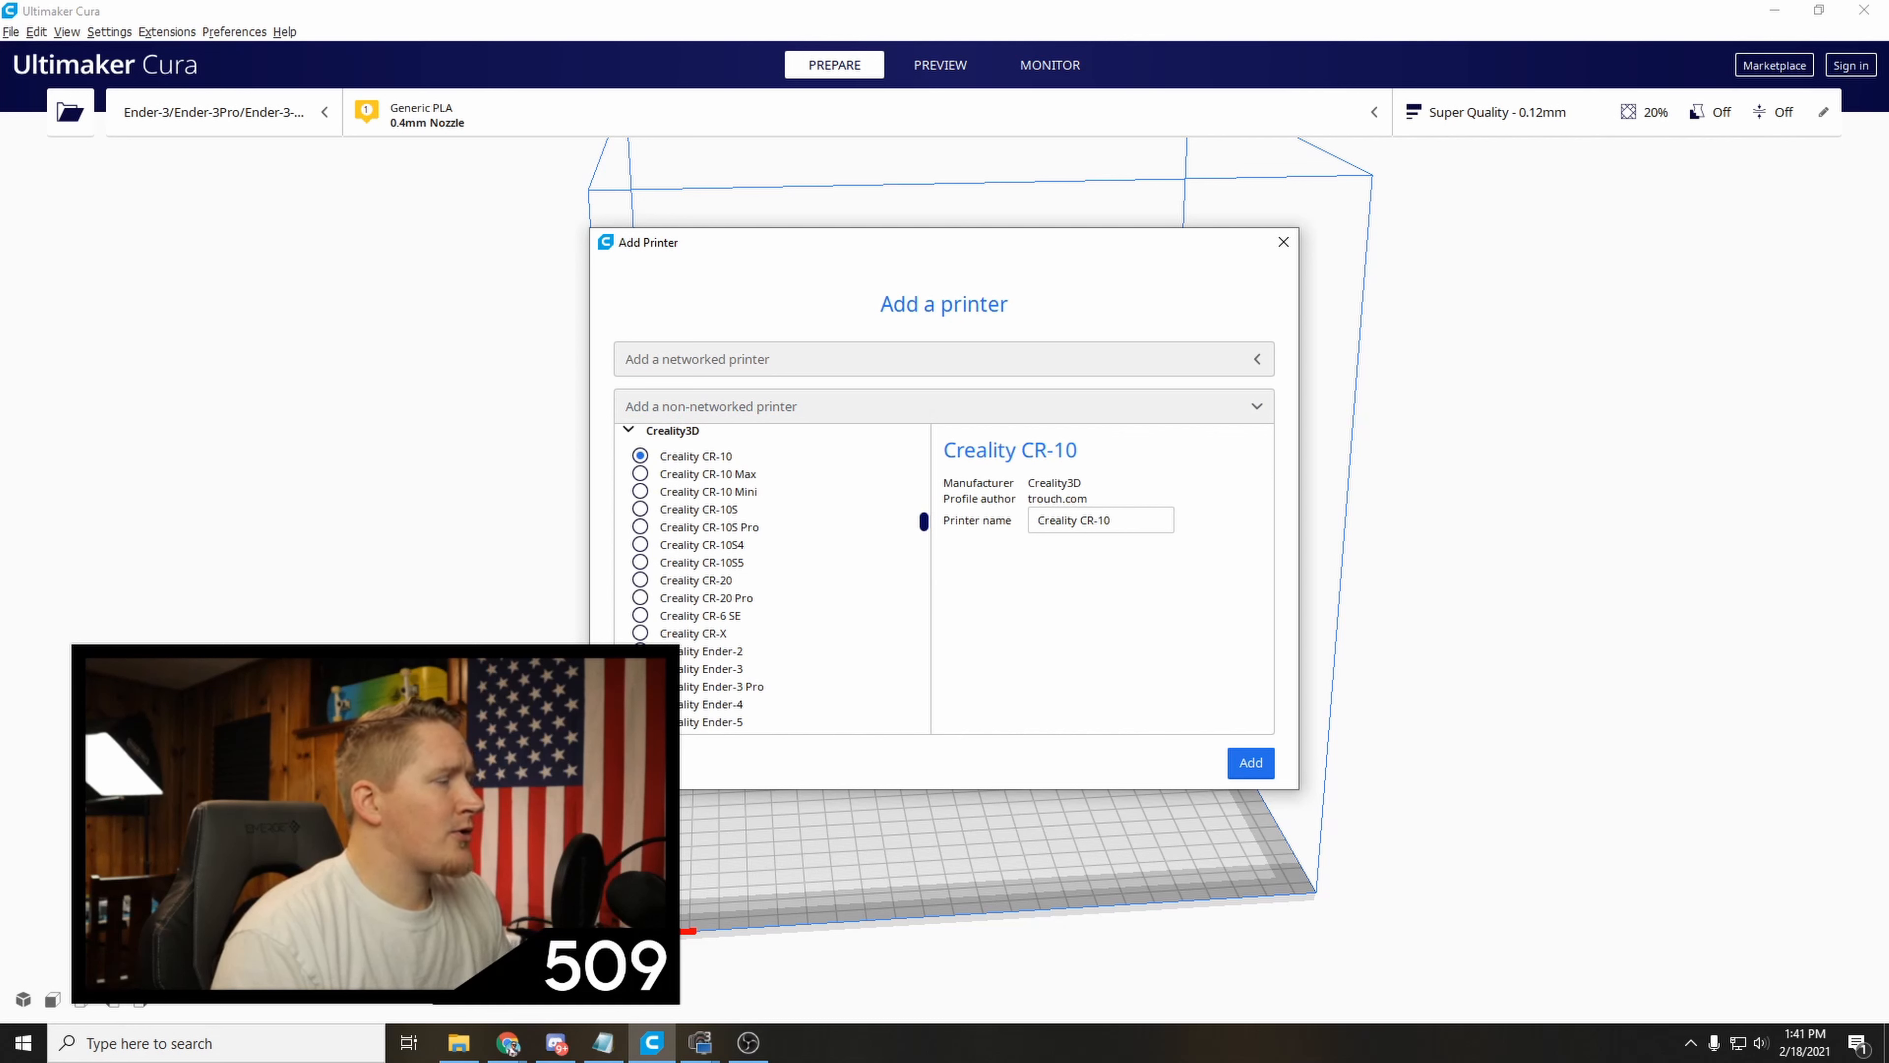
pyautogui.scroll(-3, 770, 580)
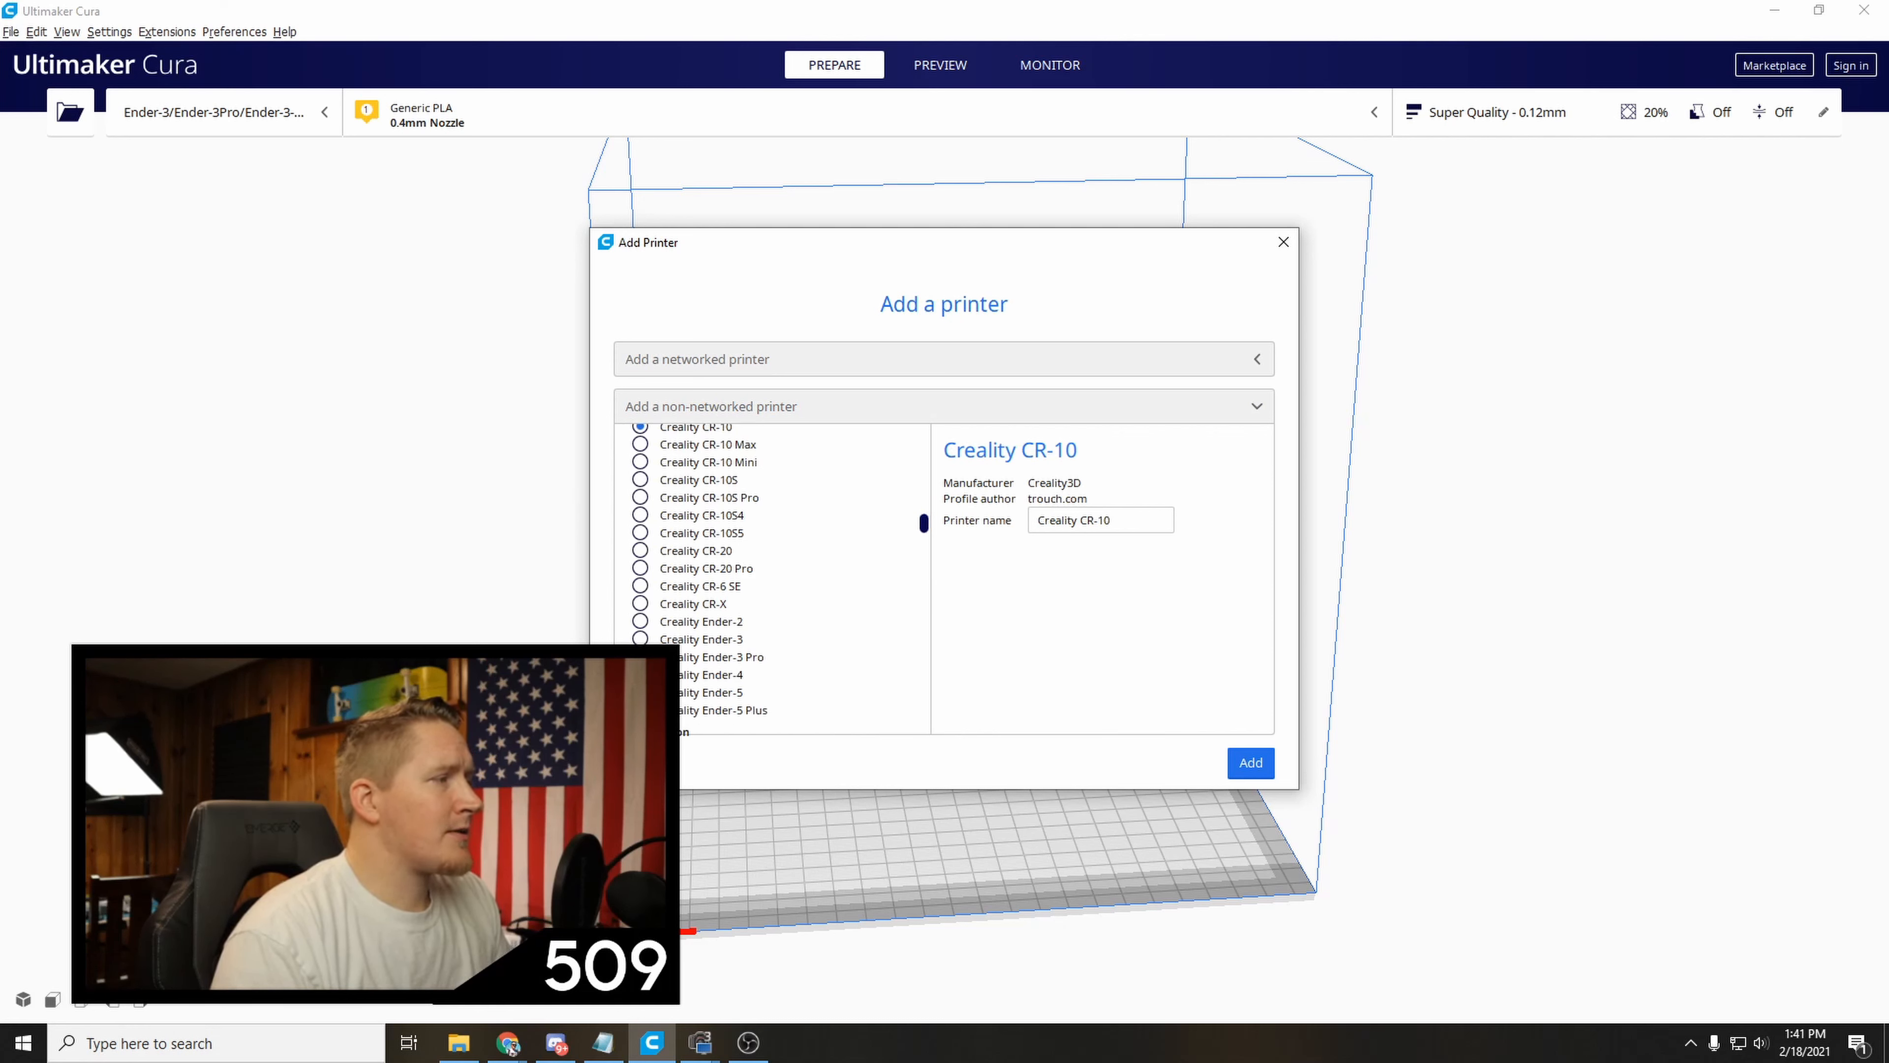
pyautogui.scroll(-1, 773, 580)
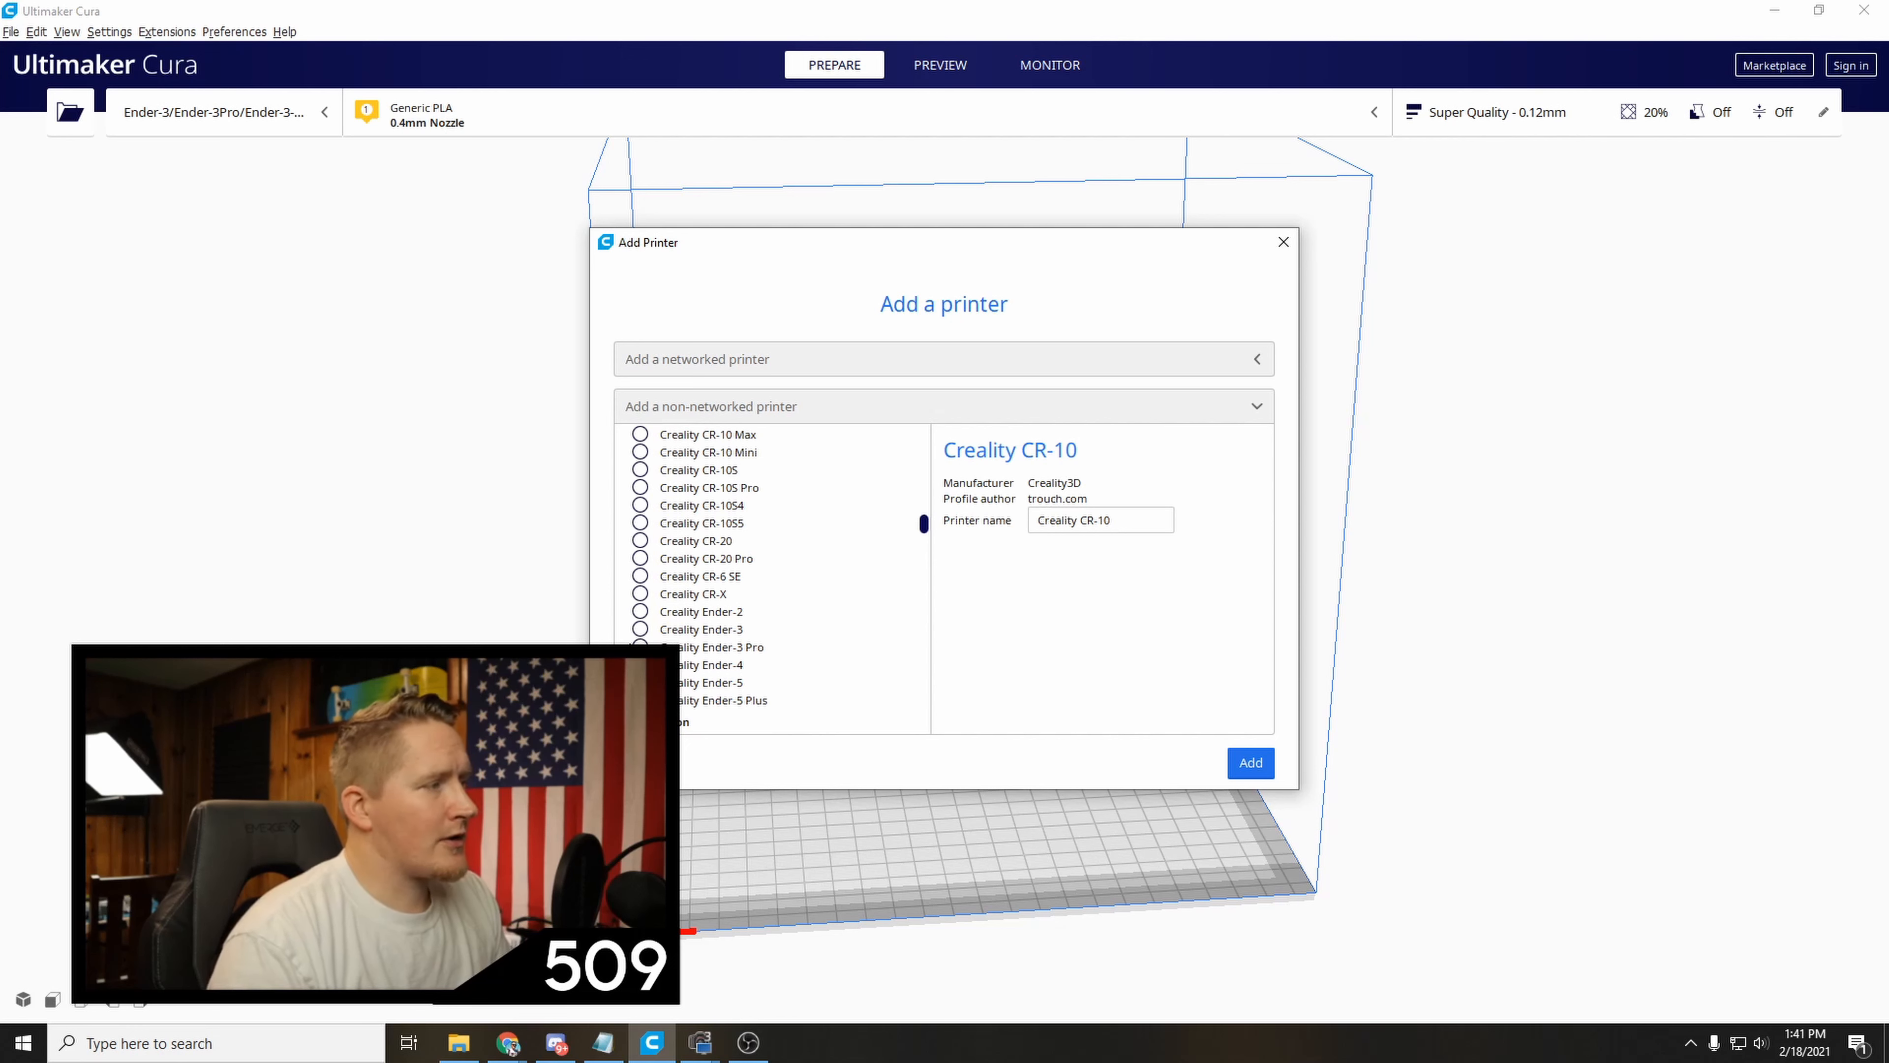
pyautogui.click(711, 646)
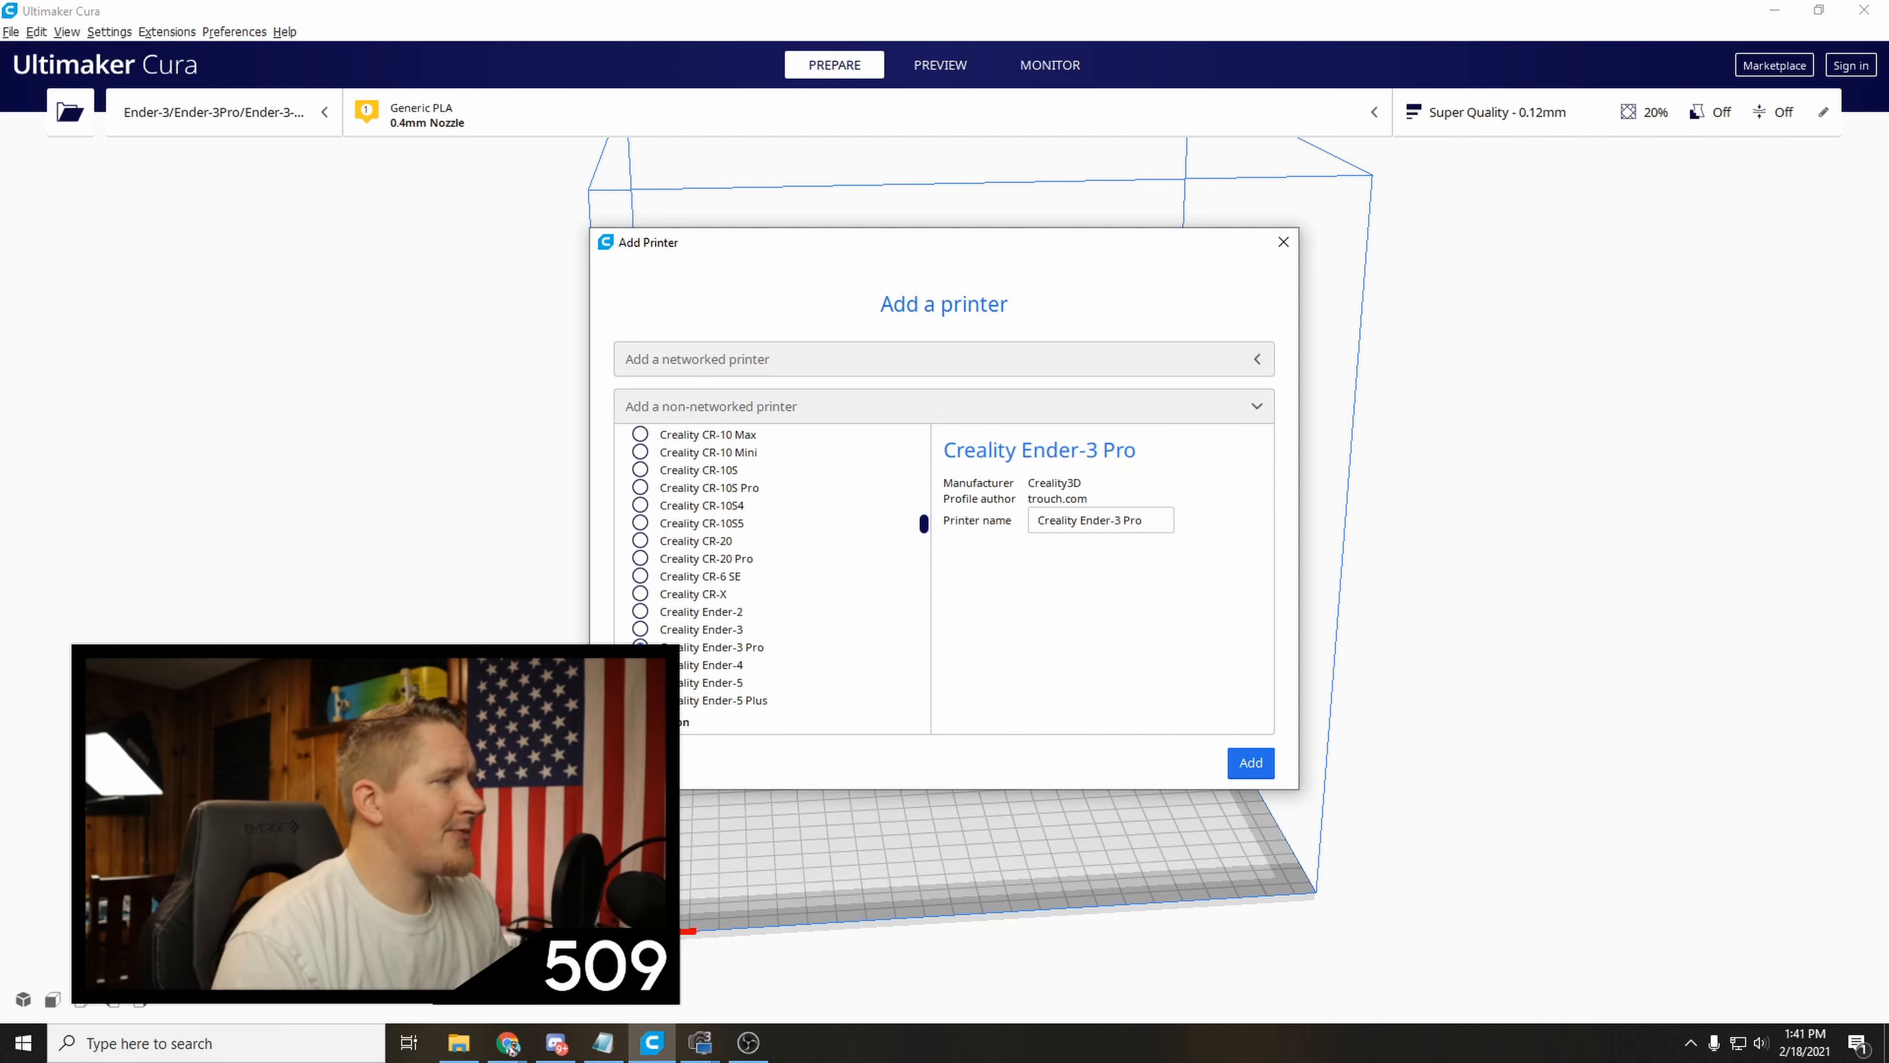
pyautogui.click(696, 682)
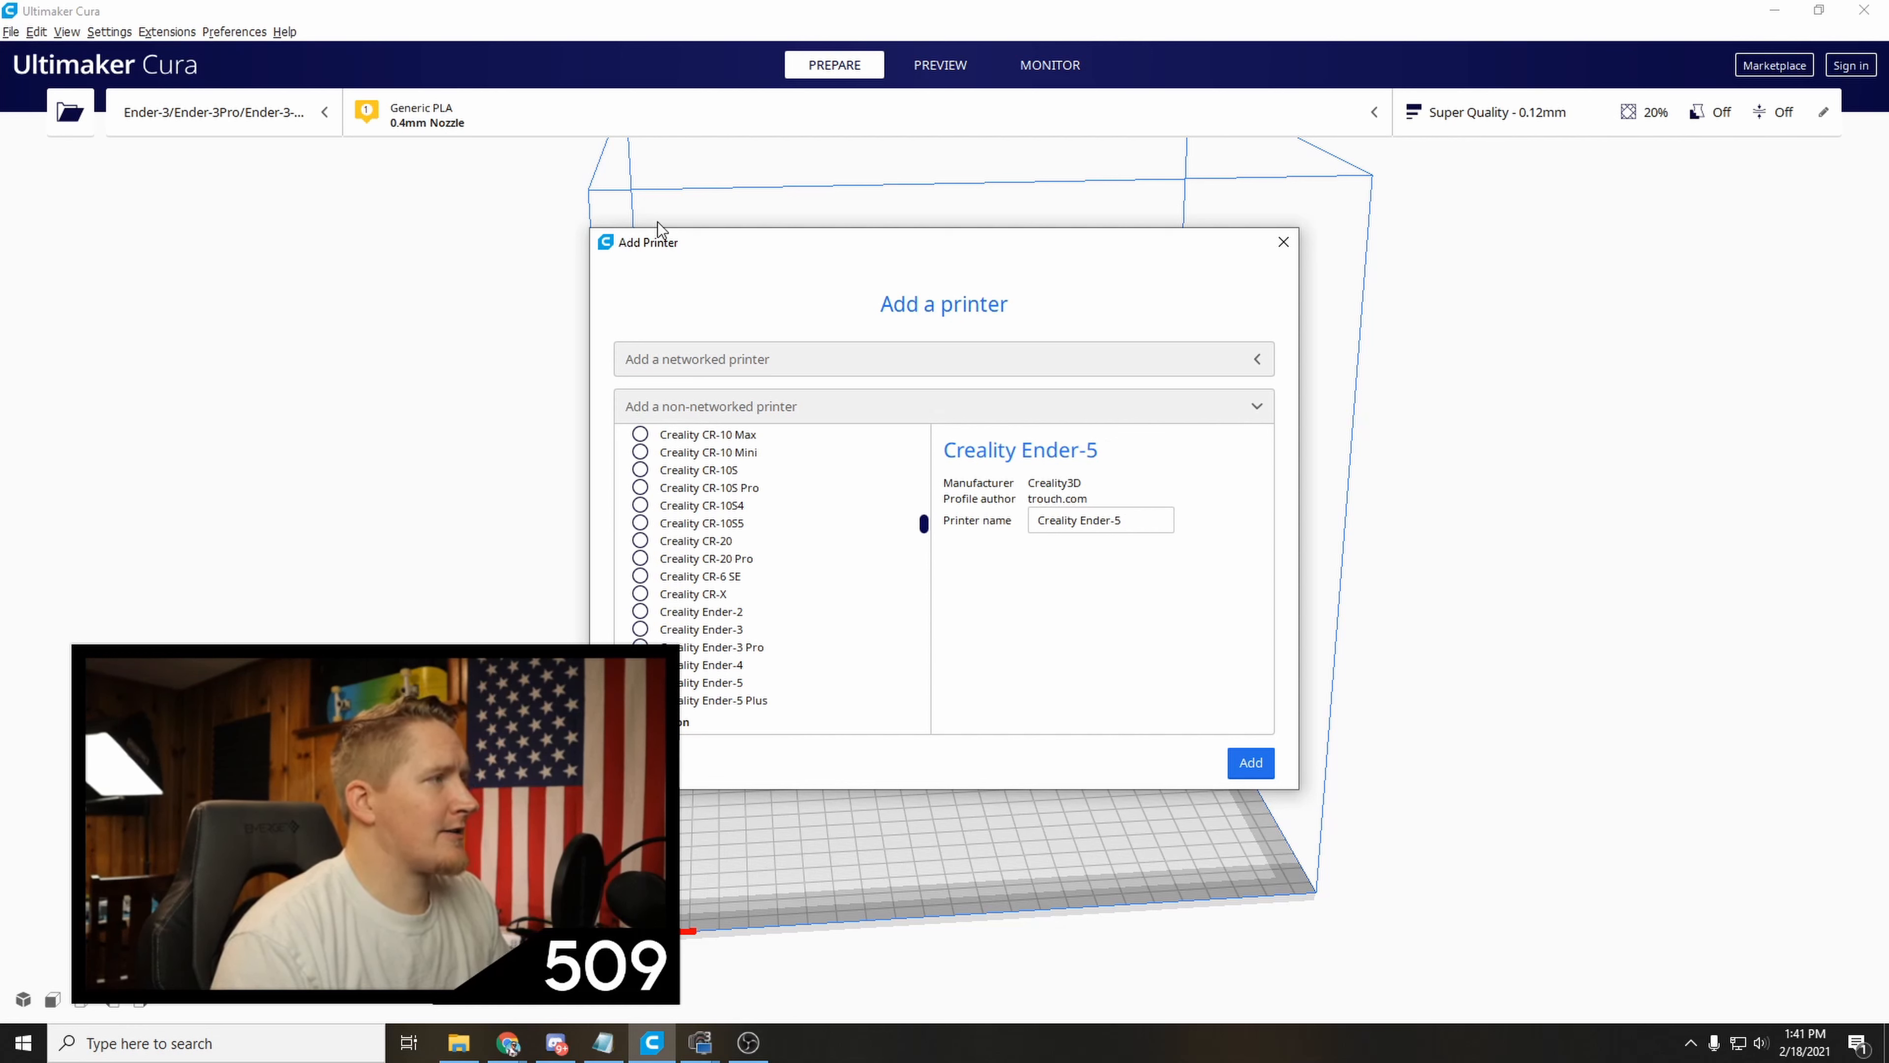
# Name the new printer "test printer" and add it.
pyautogui.moveTo(1123, 520); pyautogui.dragTo(1031, 521)
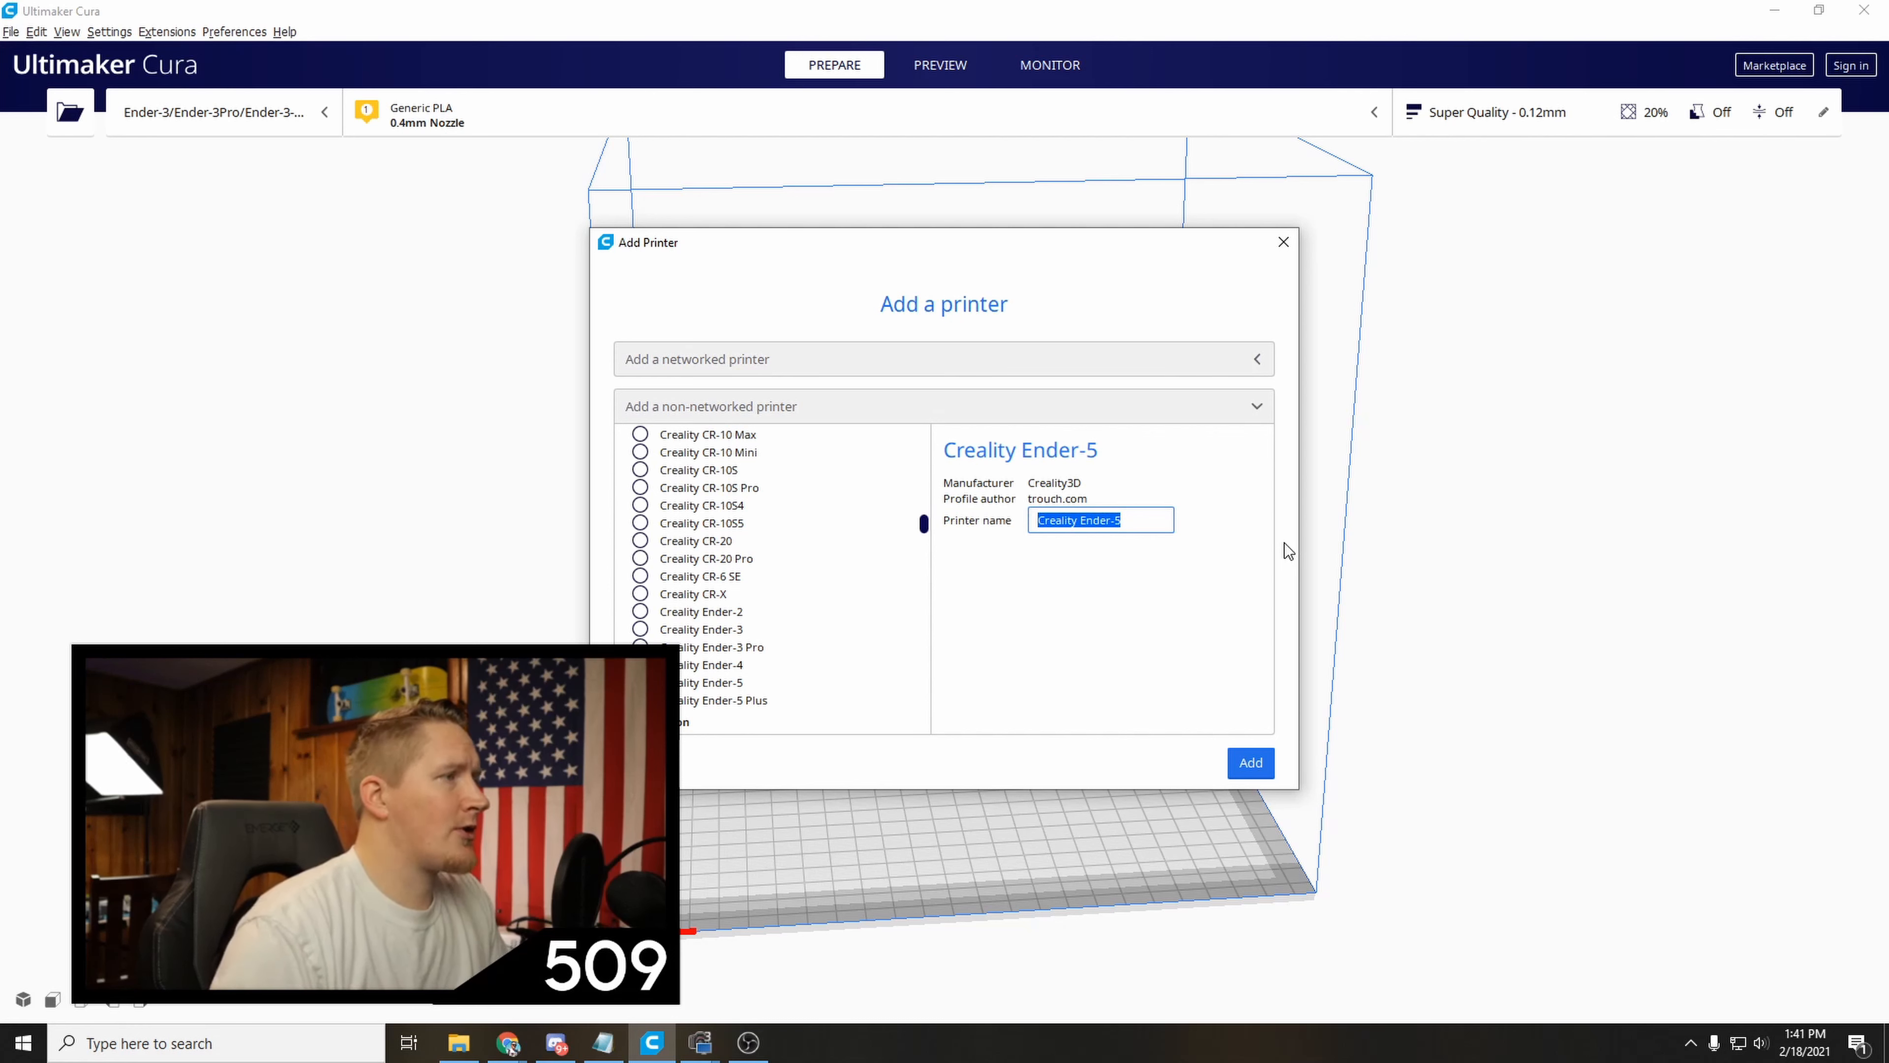
pyautogui.write('ty')
pyautogui.press('BackSpace')
pyautogui.write('est ')
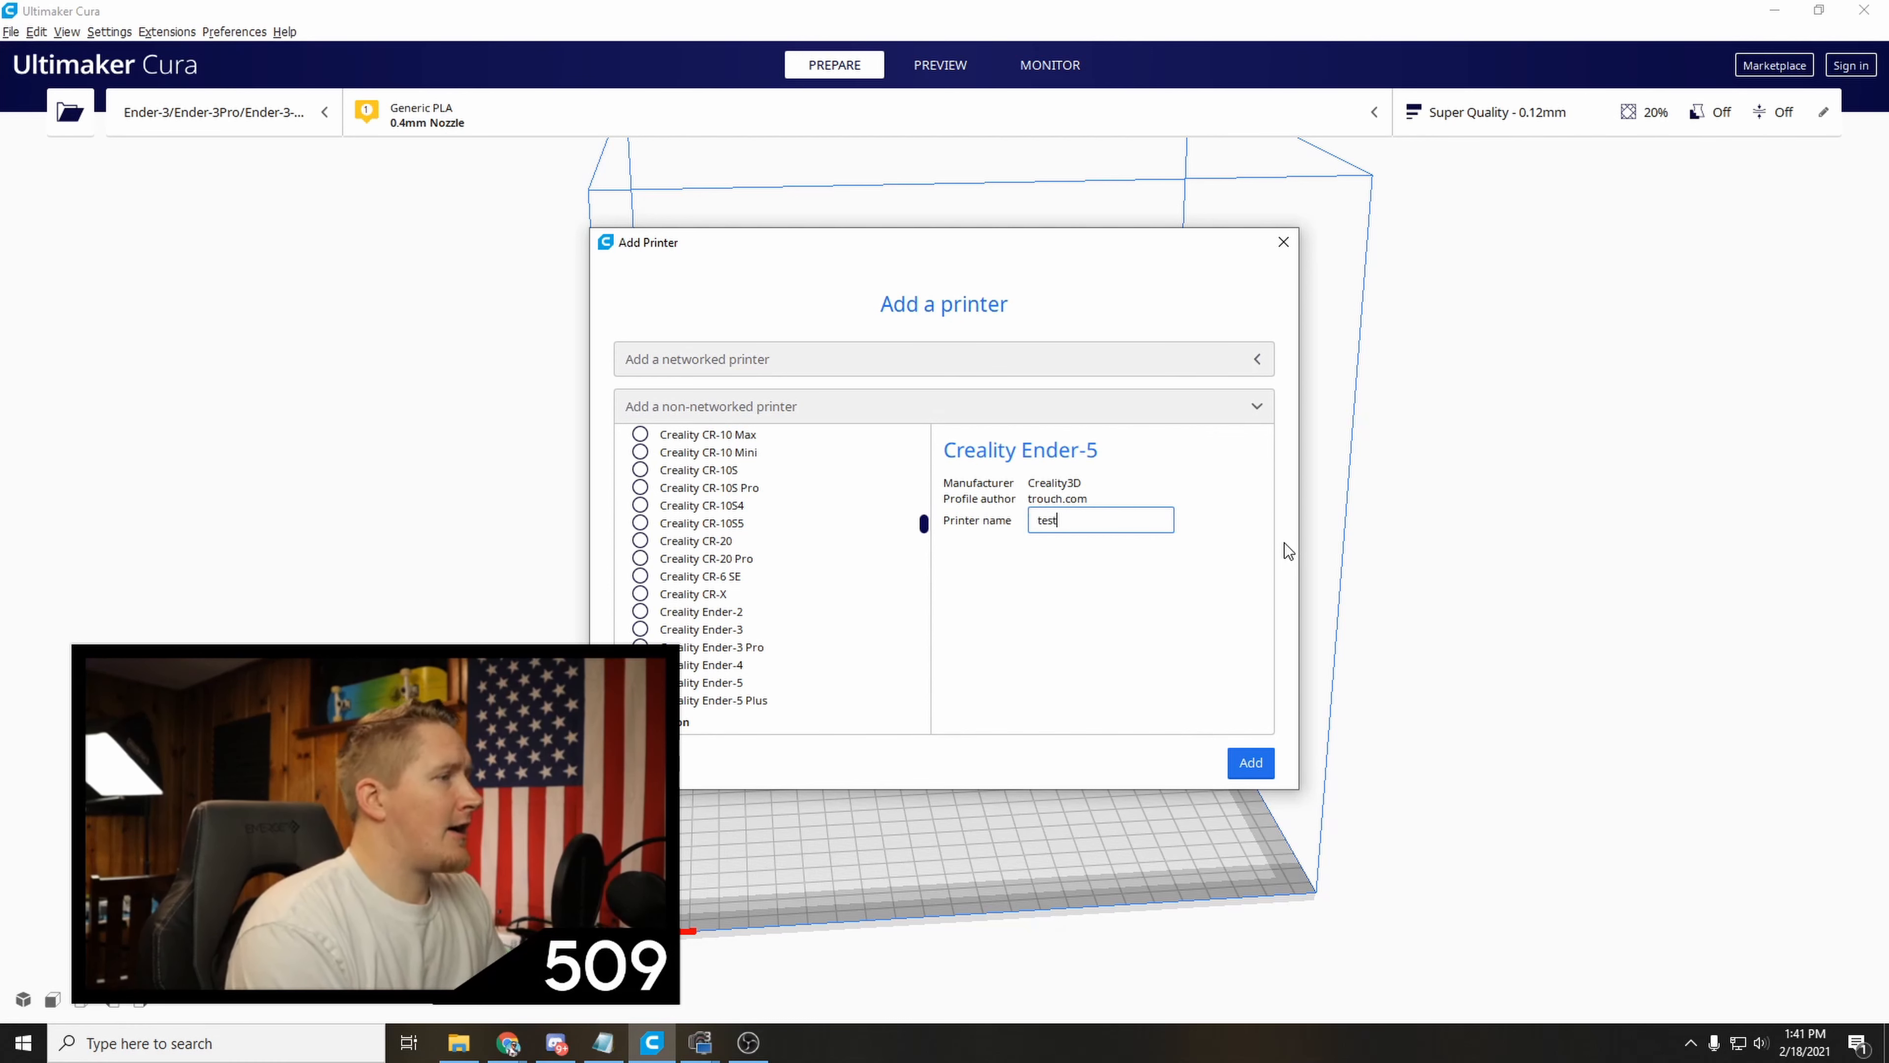
pyautogui.write('printer')
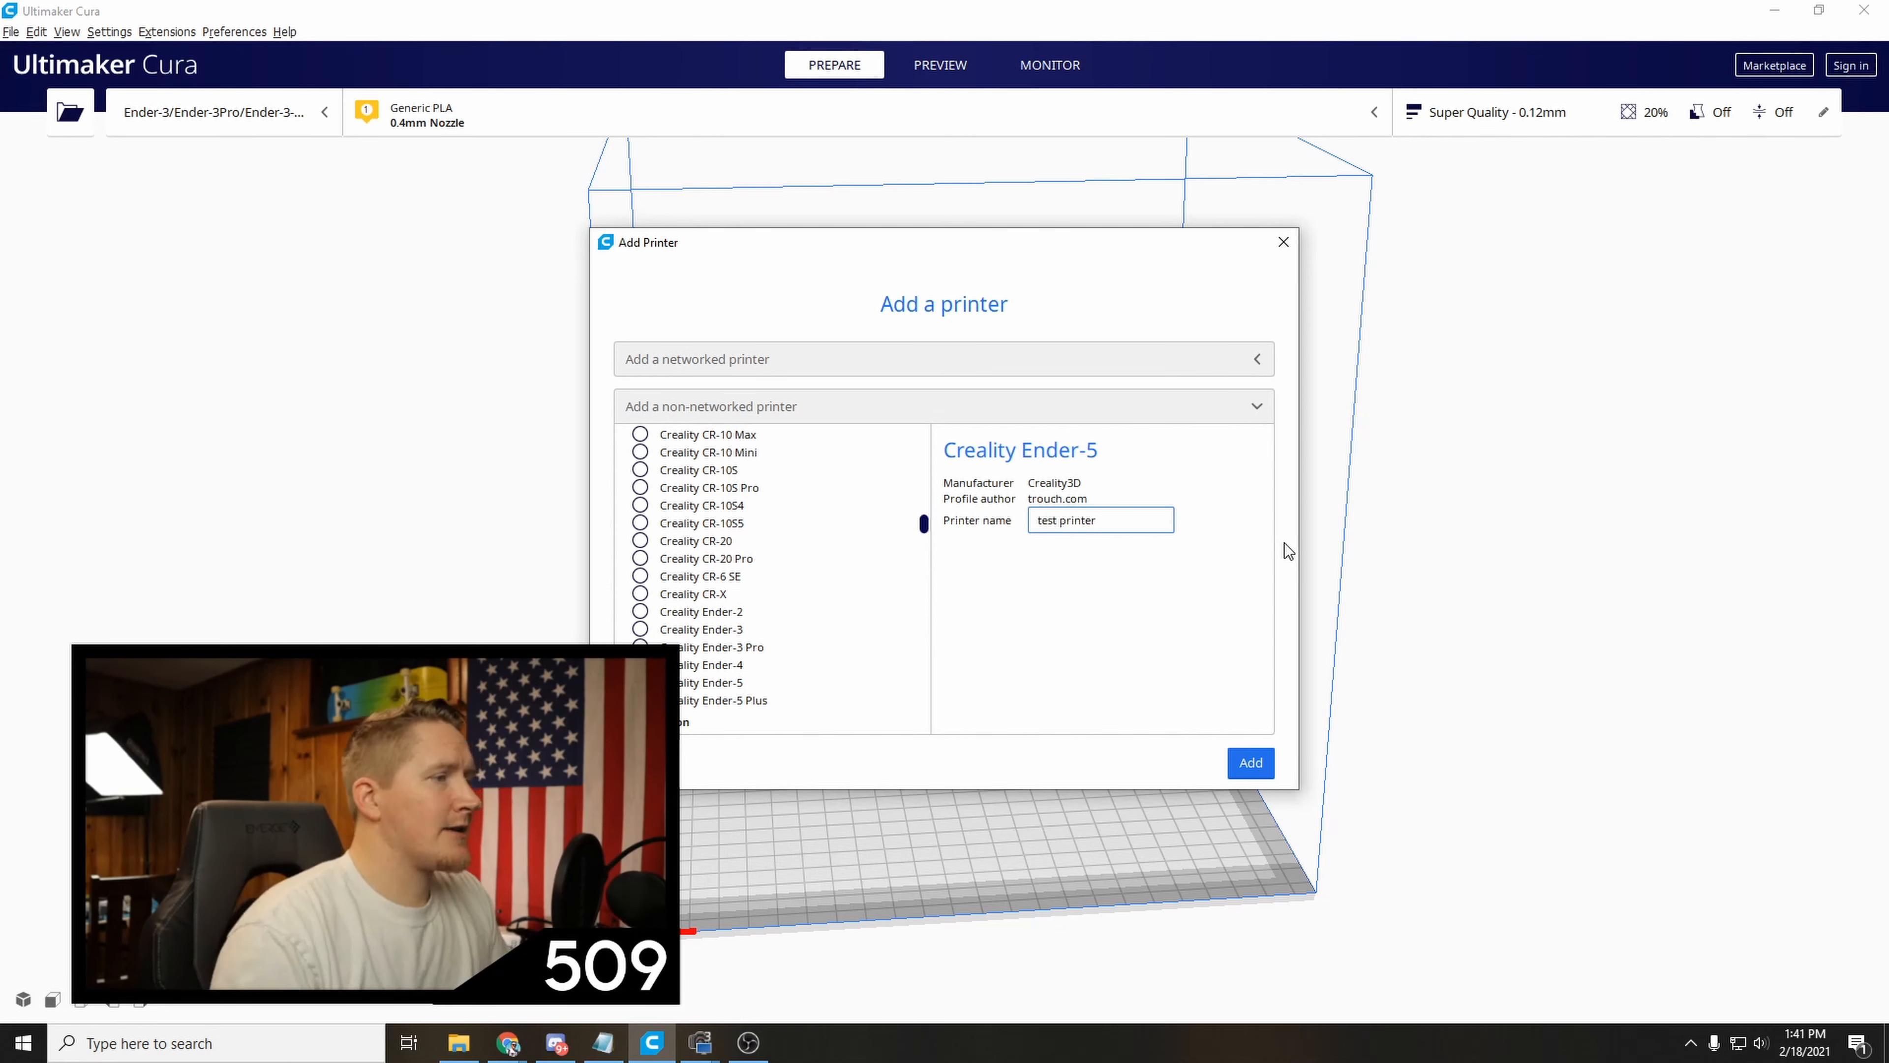
pyautogui.click(1229, 766)
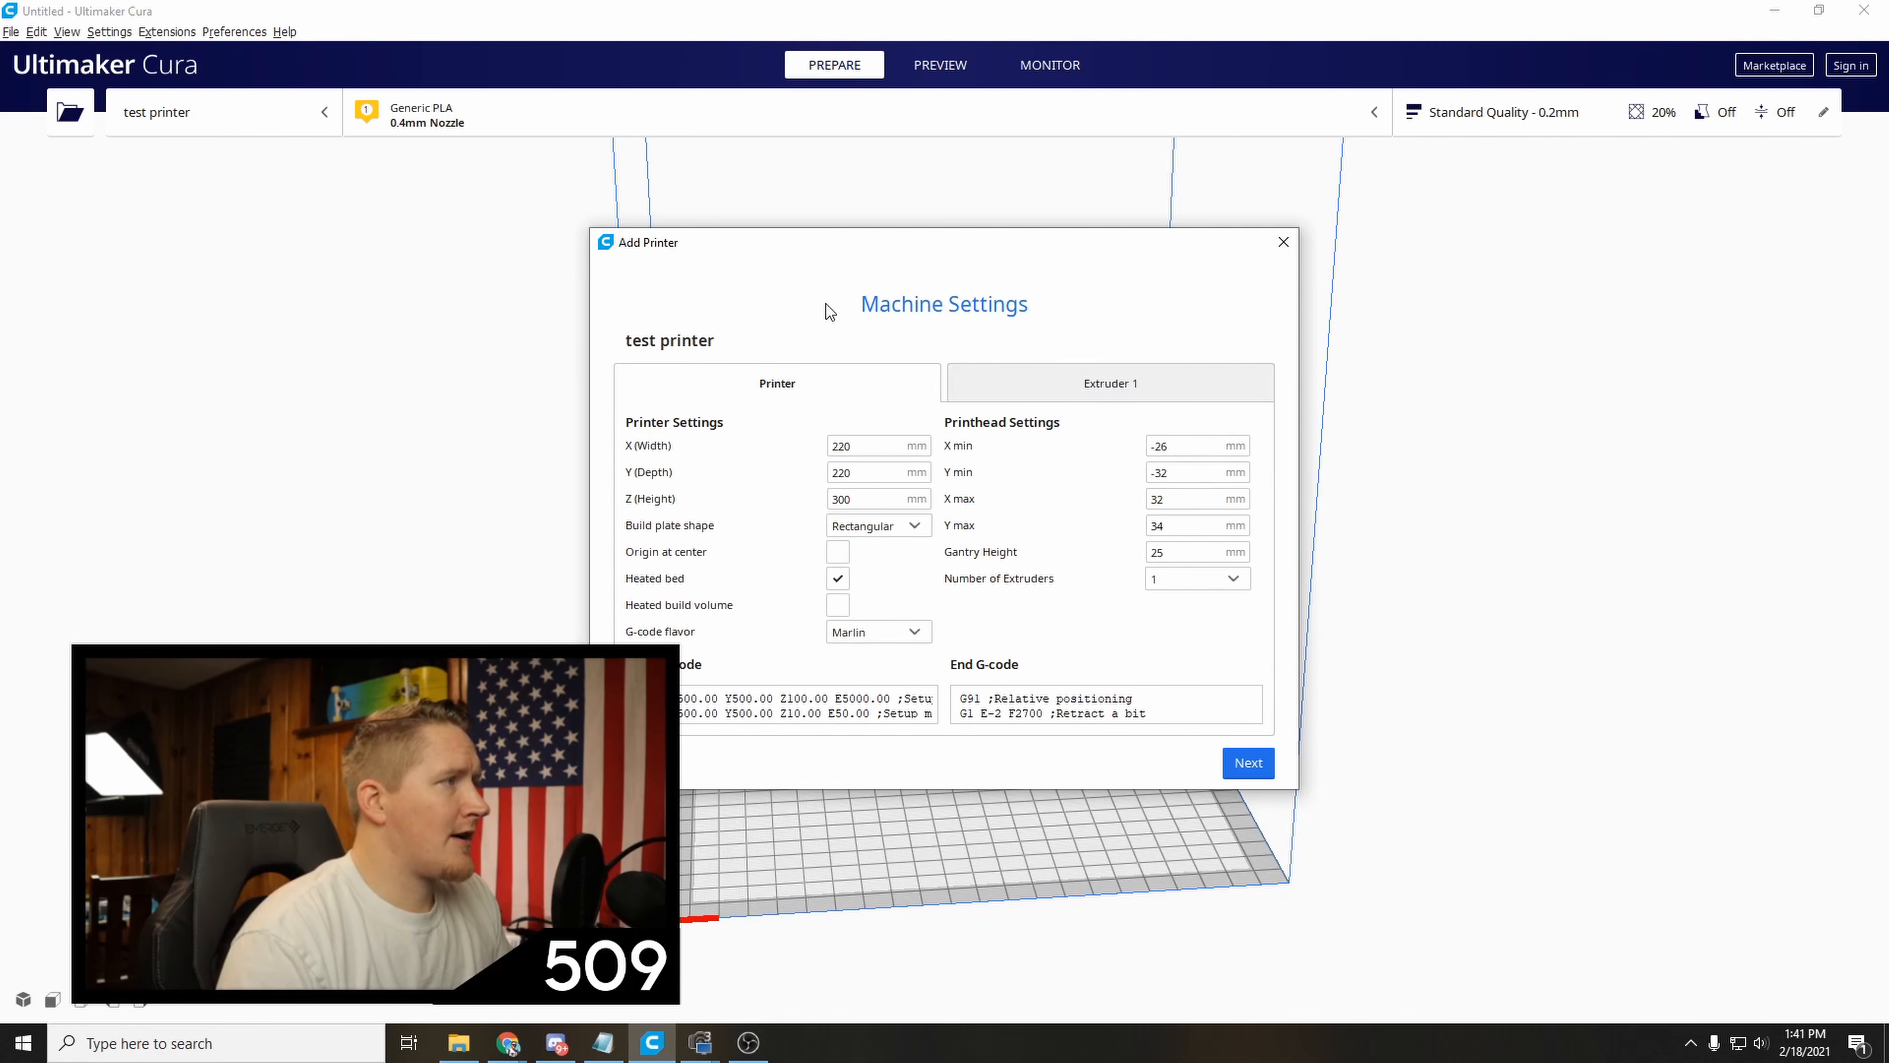
# Review the Printer and Extruder 1 machine settings of the test printer and accept them without changes.
pyautogui.moveTo(887, 248); pyautogui.dragTo(845, 239)
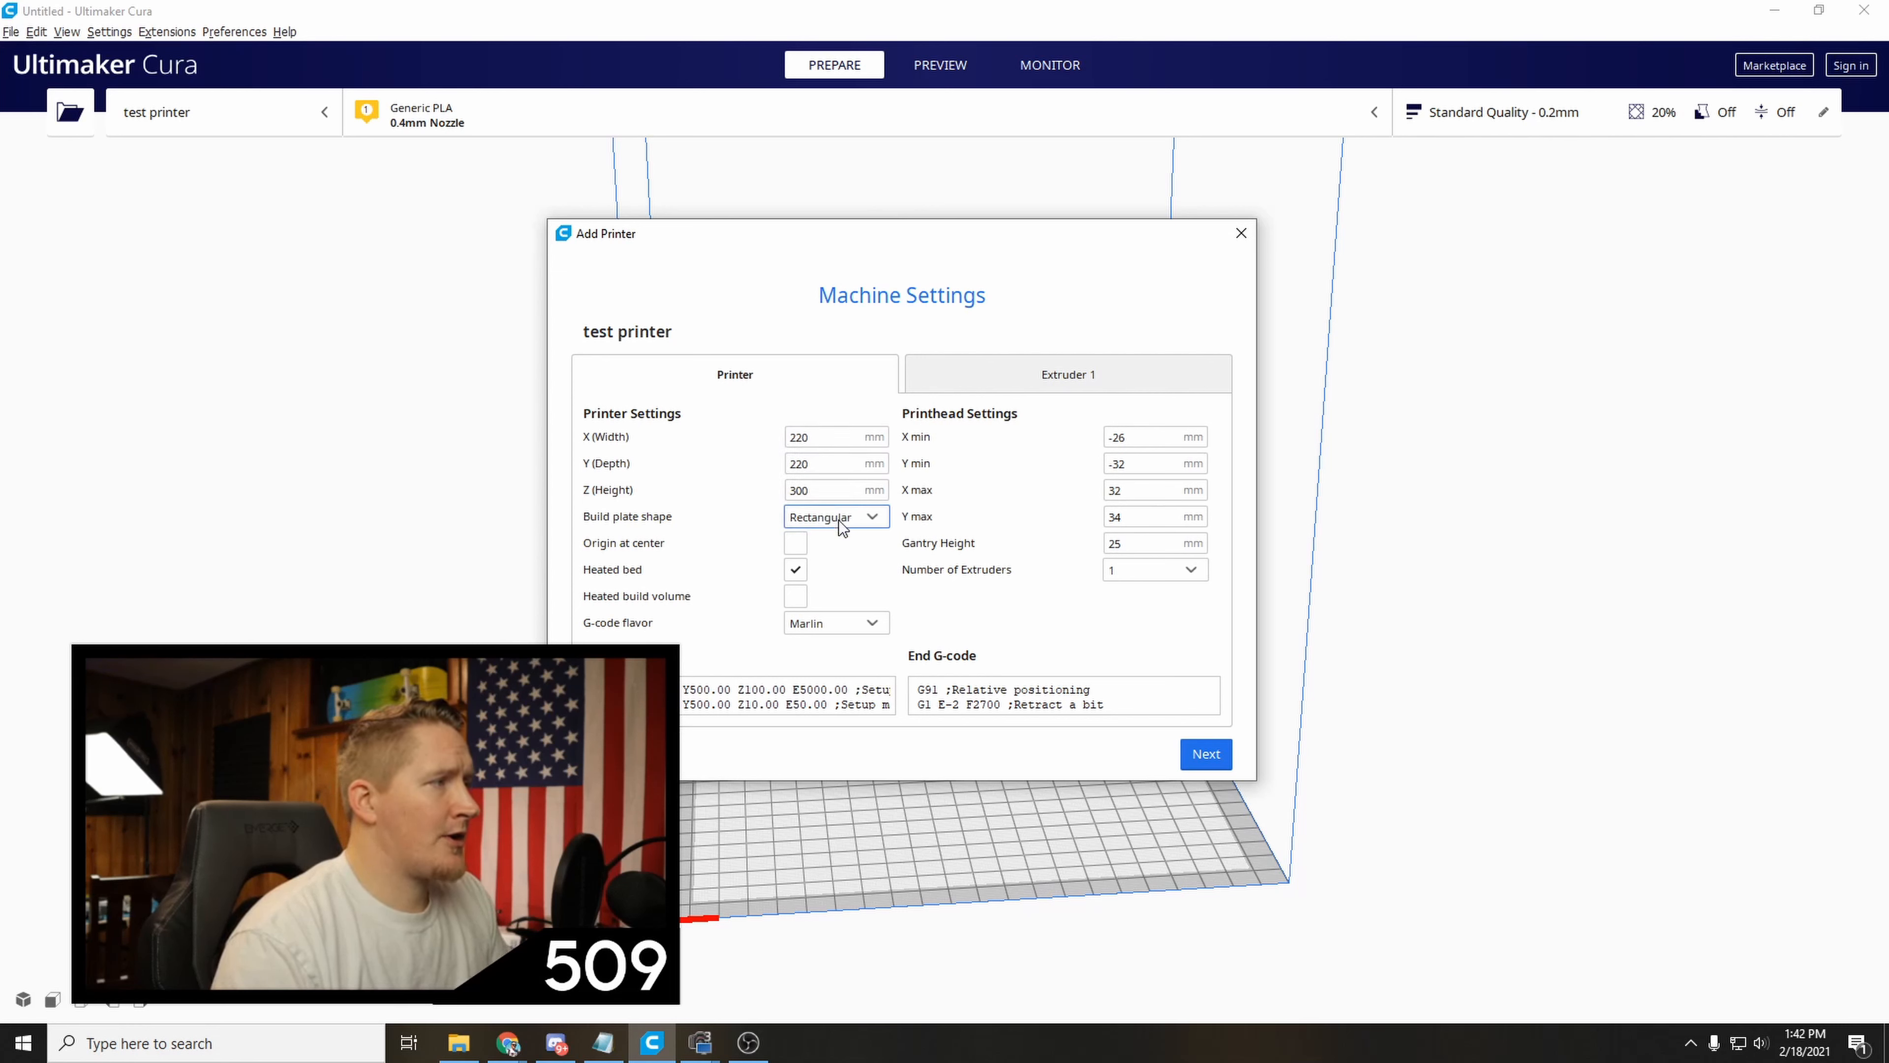
pyautogui.click(1063, 390)
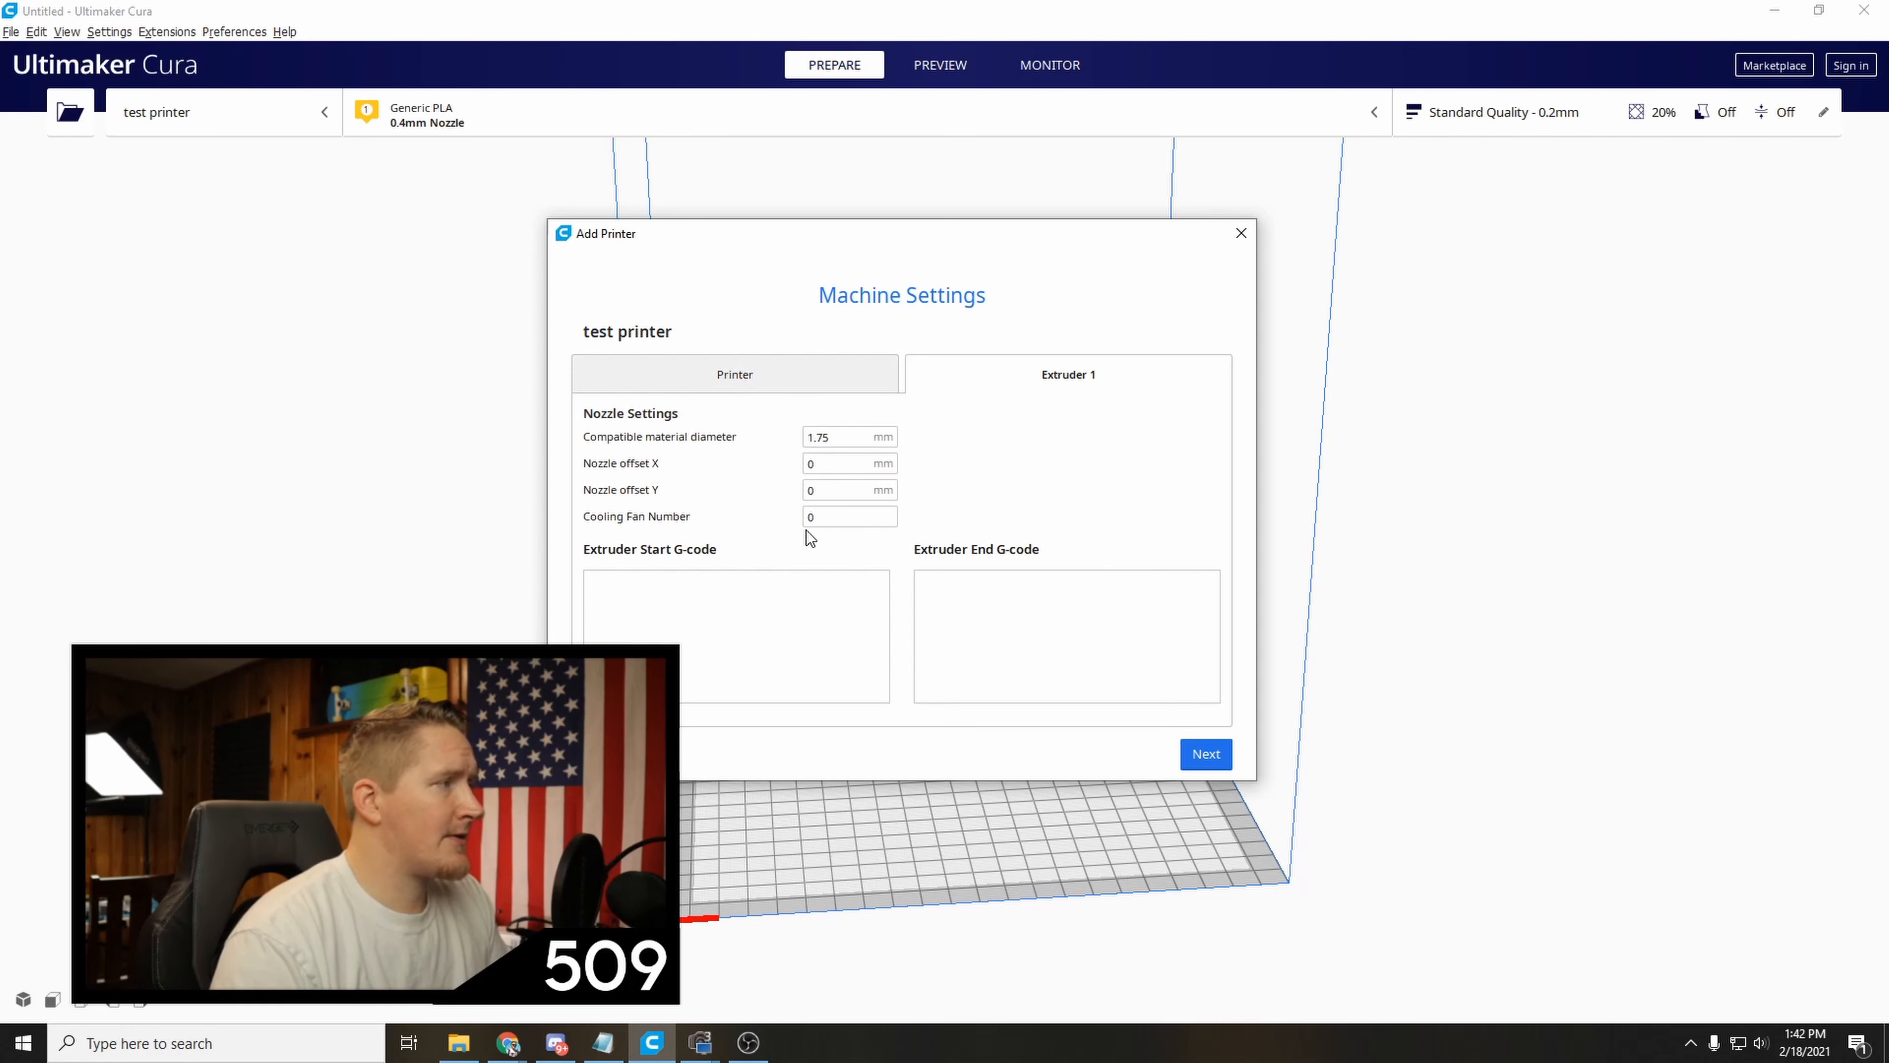
pyautogui.click(802, 372)
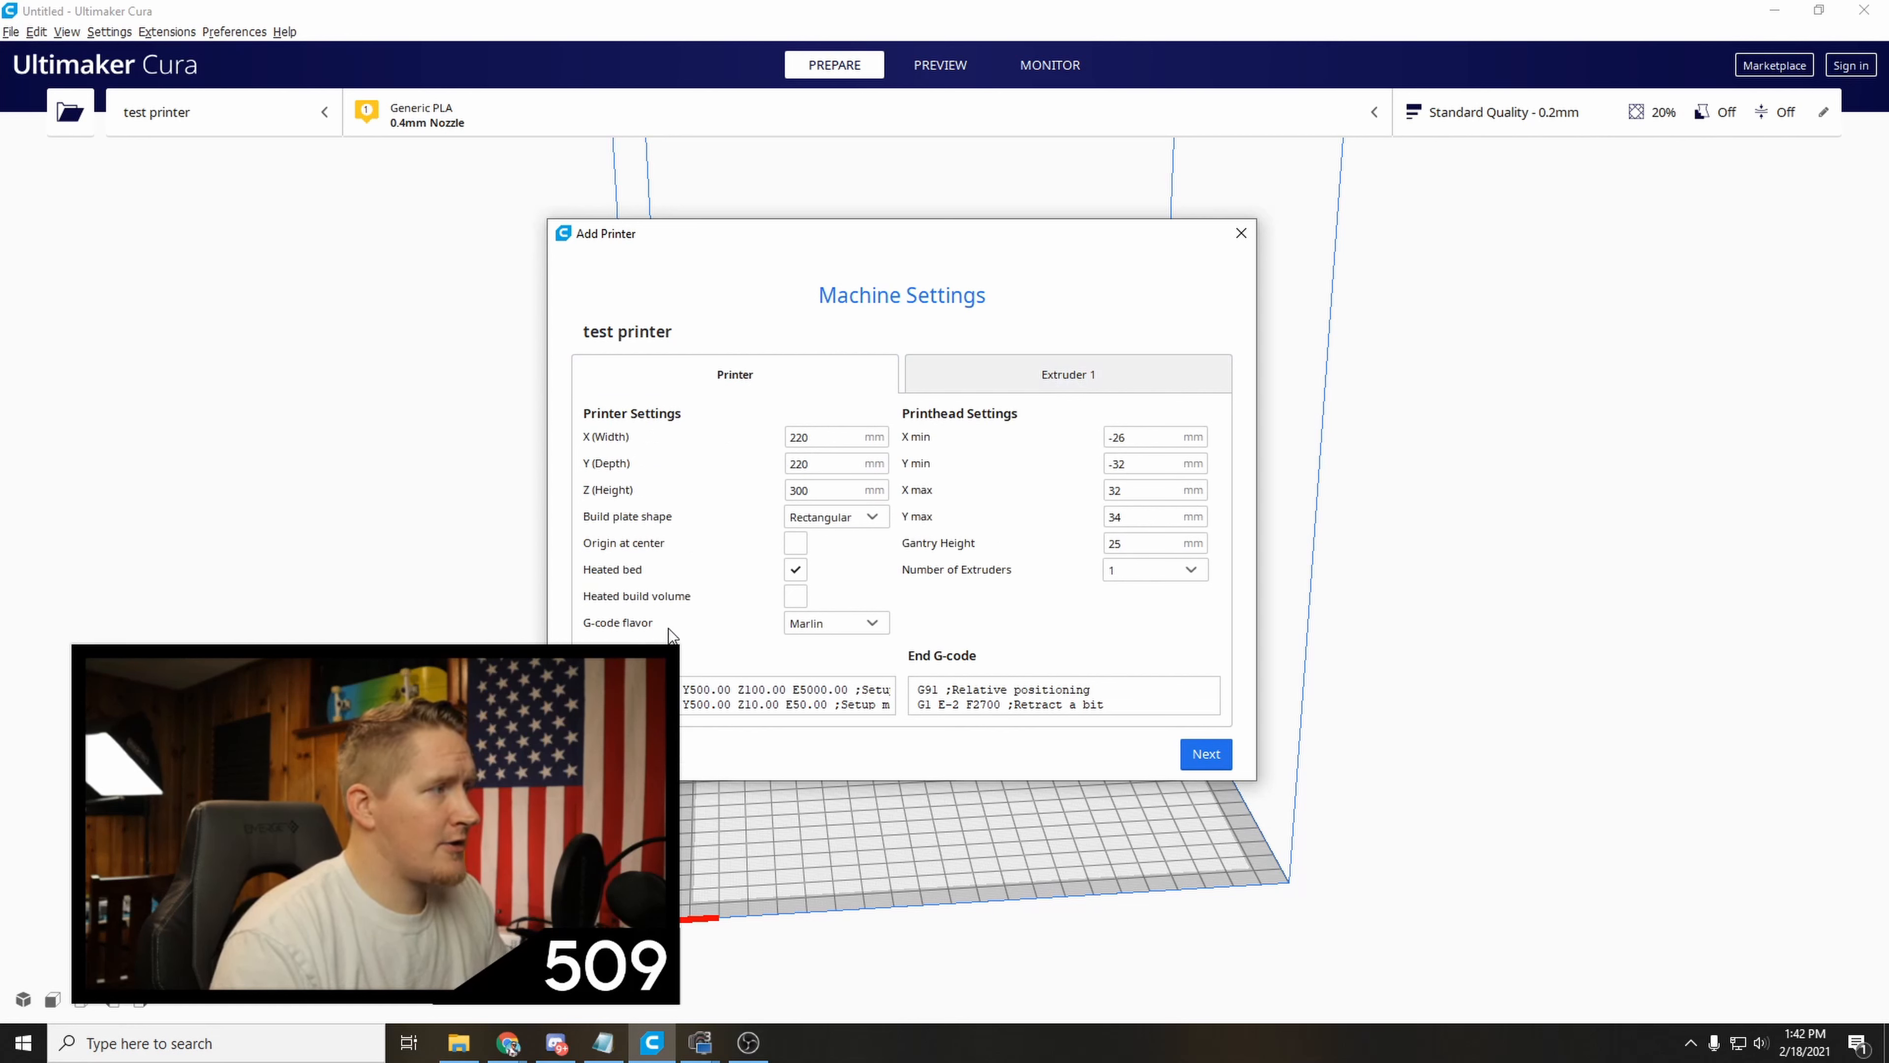
pyautogui.click(985, 364)
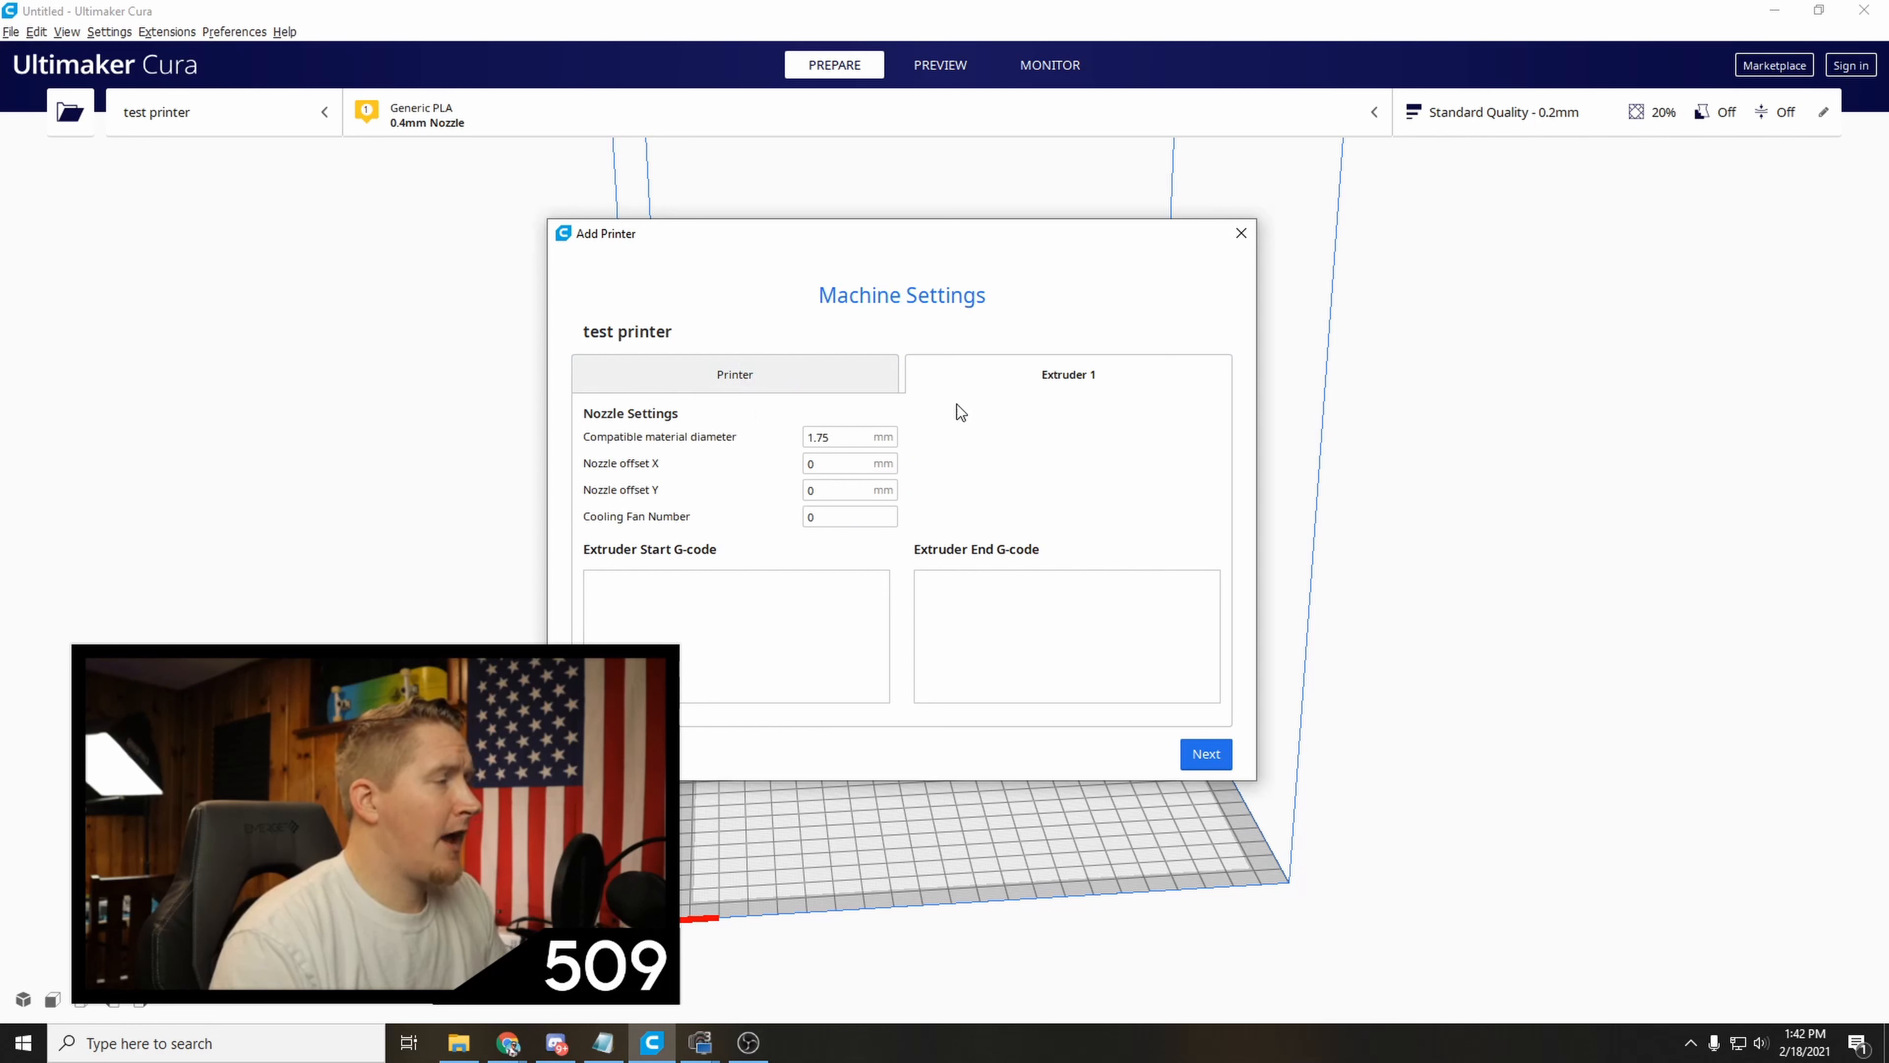
pyautogui.click(845, 376)
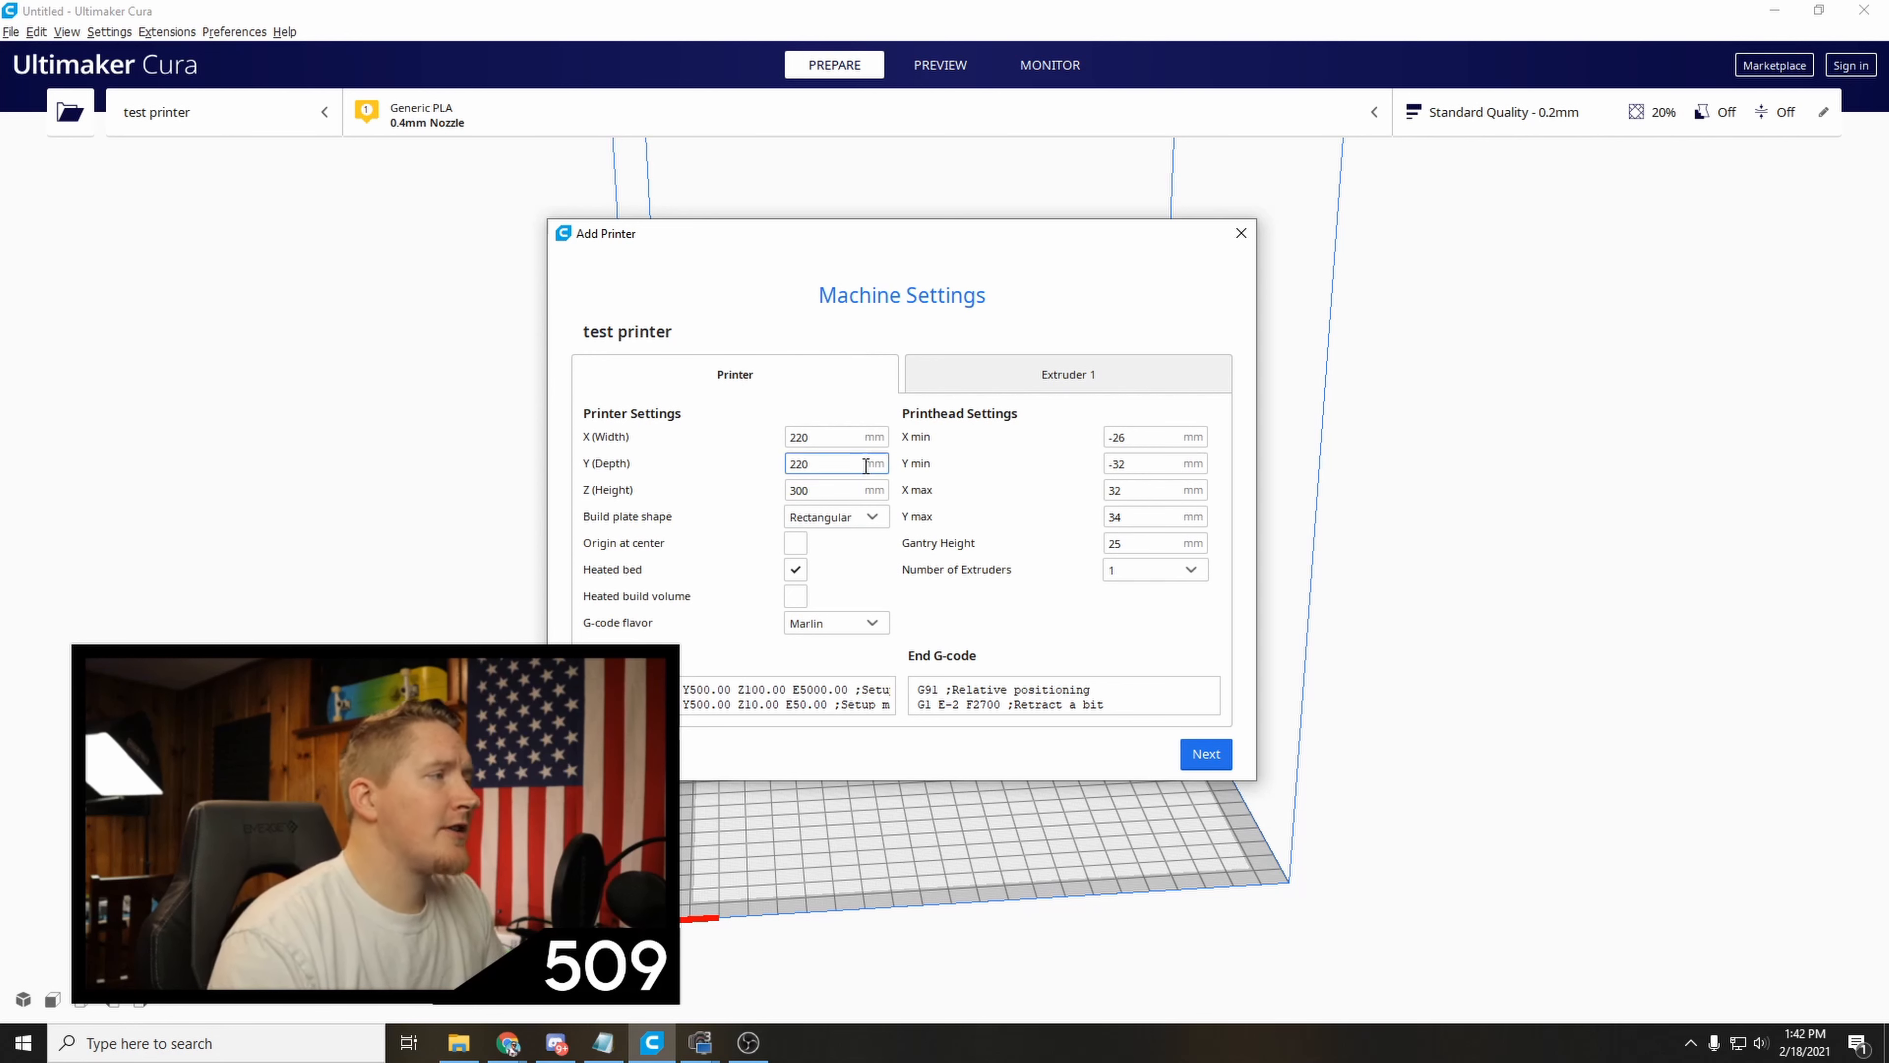
pyautogui.click(842, 469)
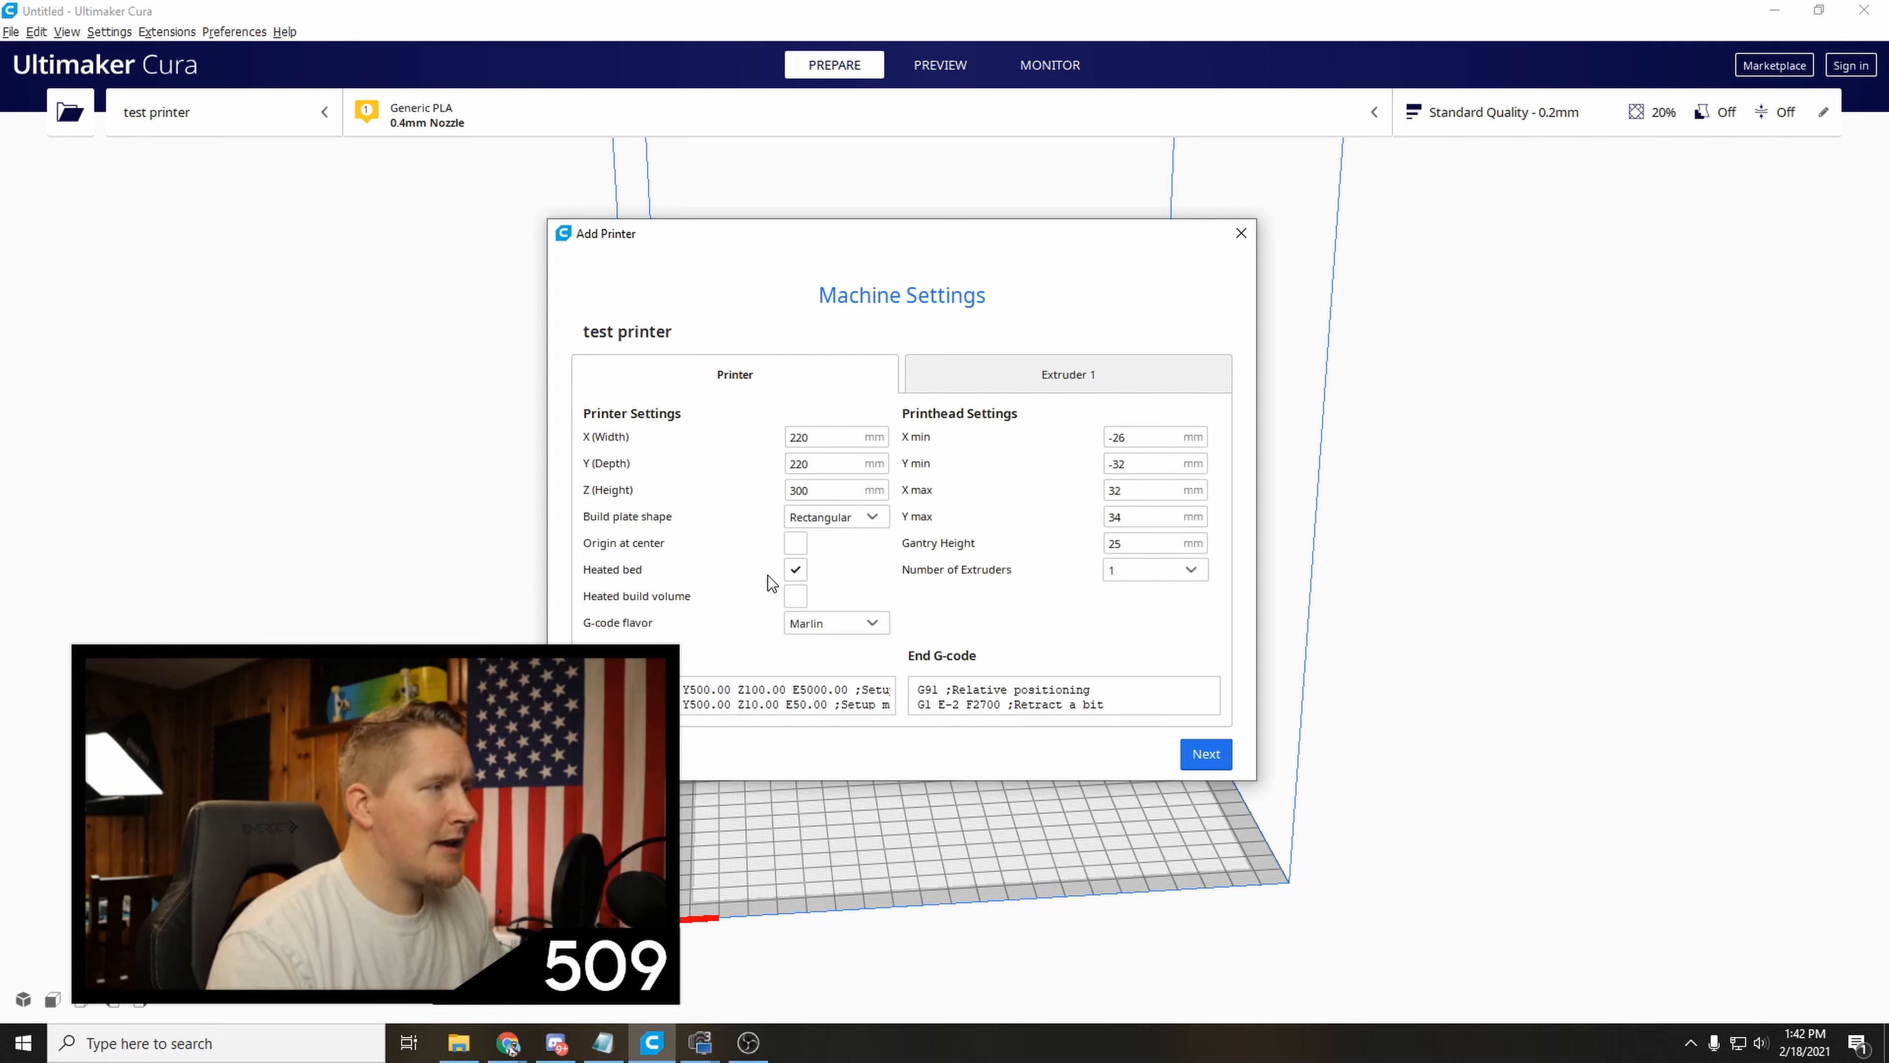
pyautogui.click(1023, 374)
pyautogui.click(849, 380)
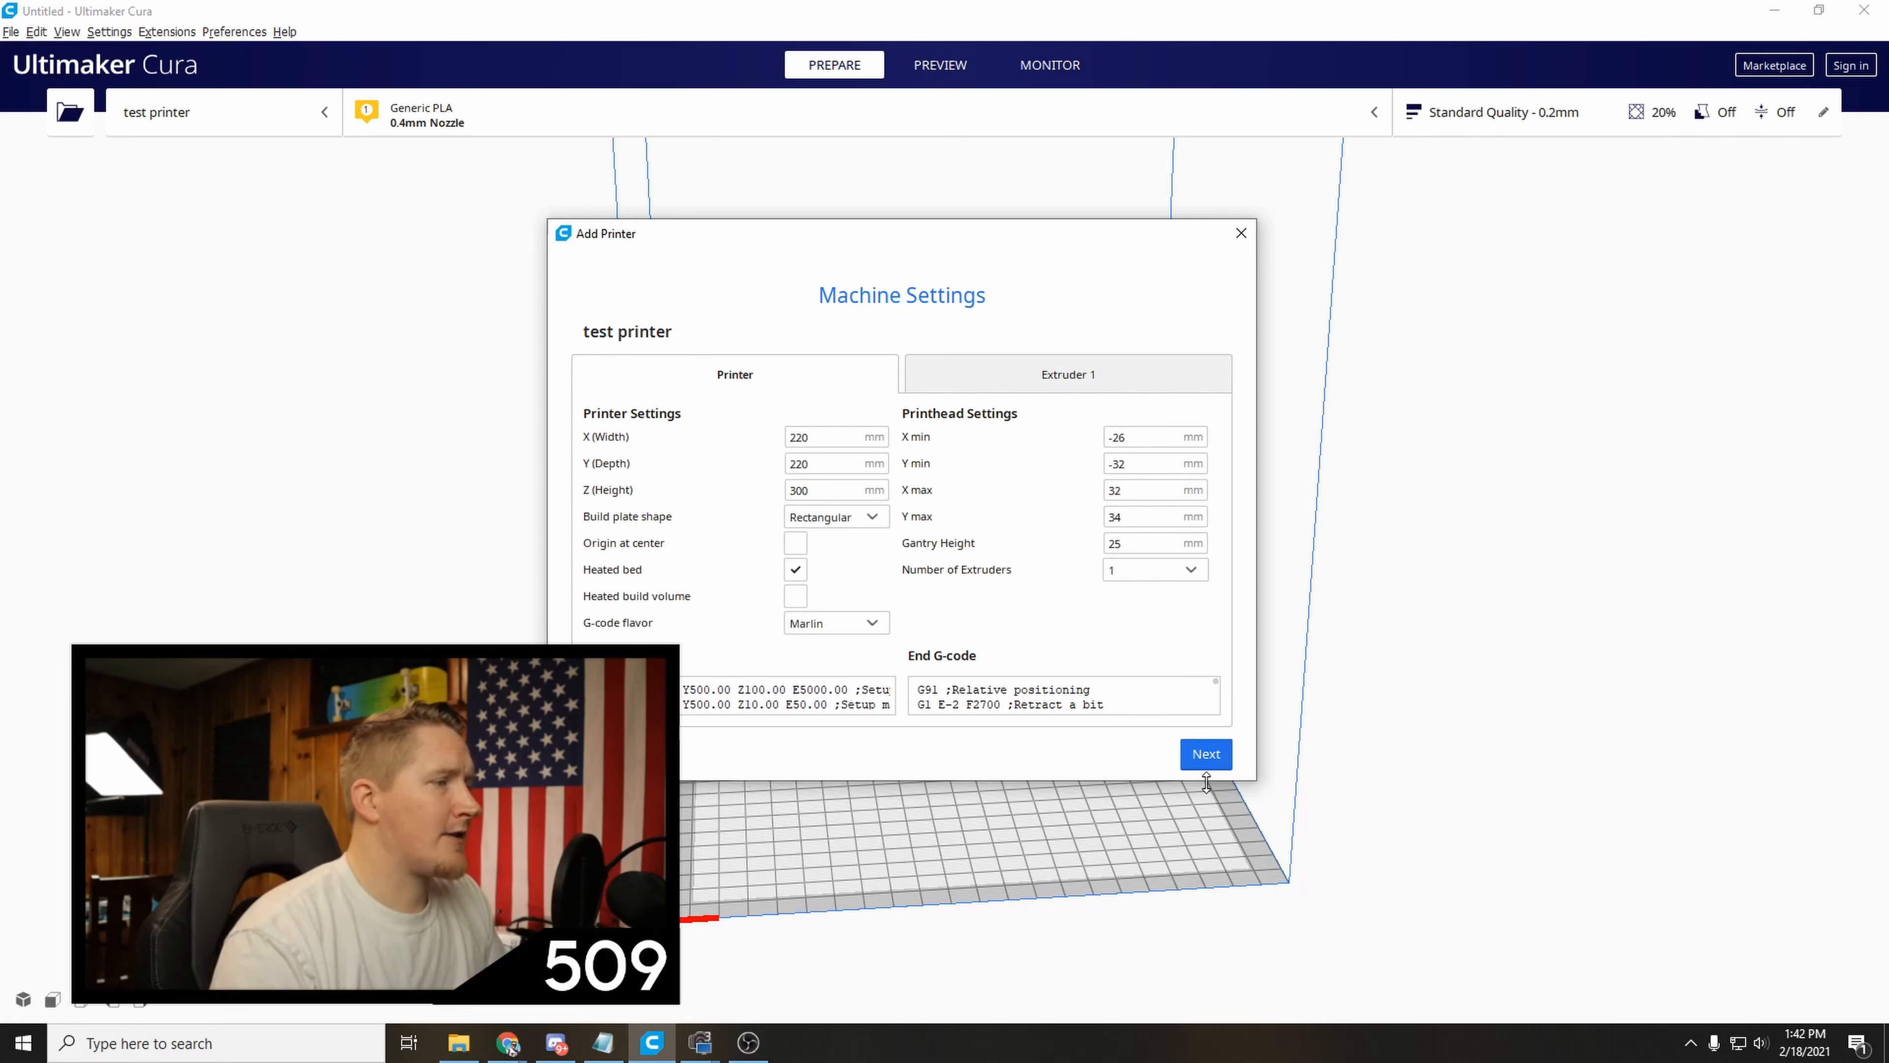
pyautogui.click(1206, 753)
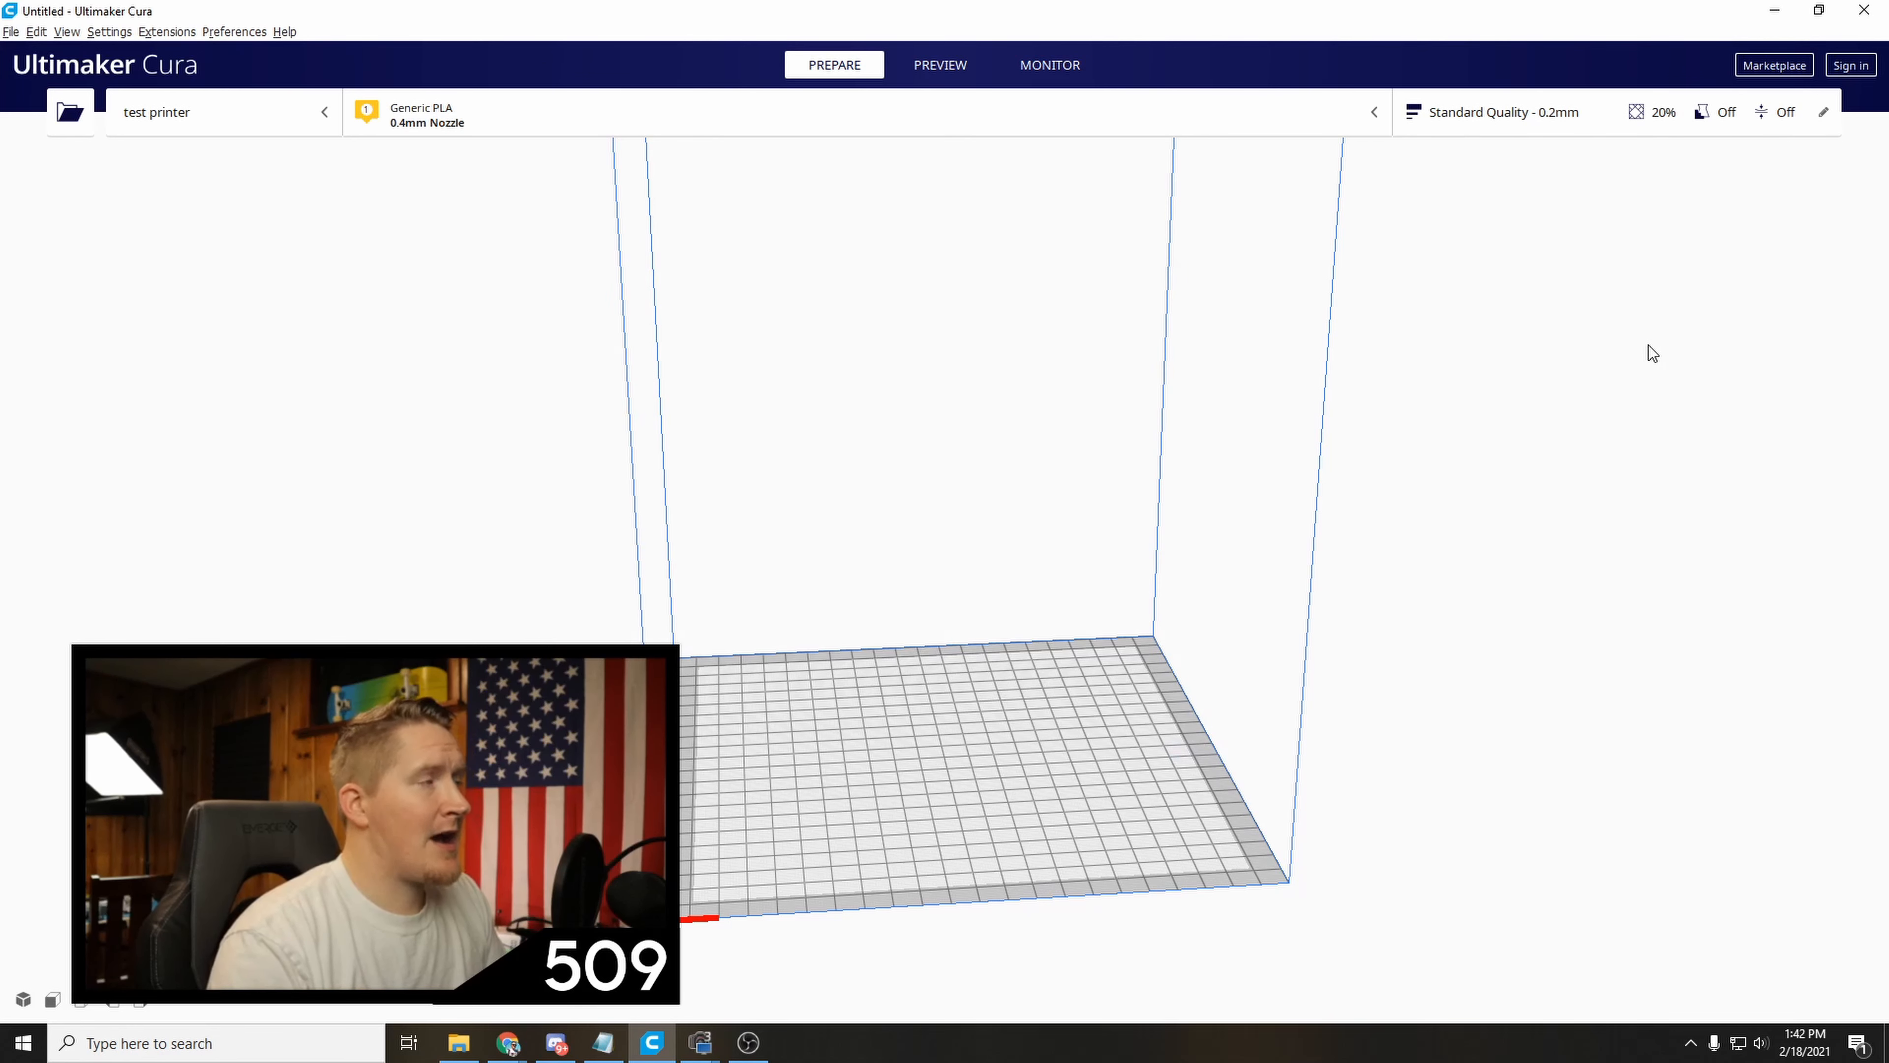
# Examine the material and nozzle size configuration of the test printer.
pyautogui.click(498, 125)
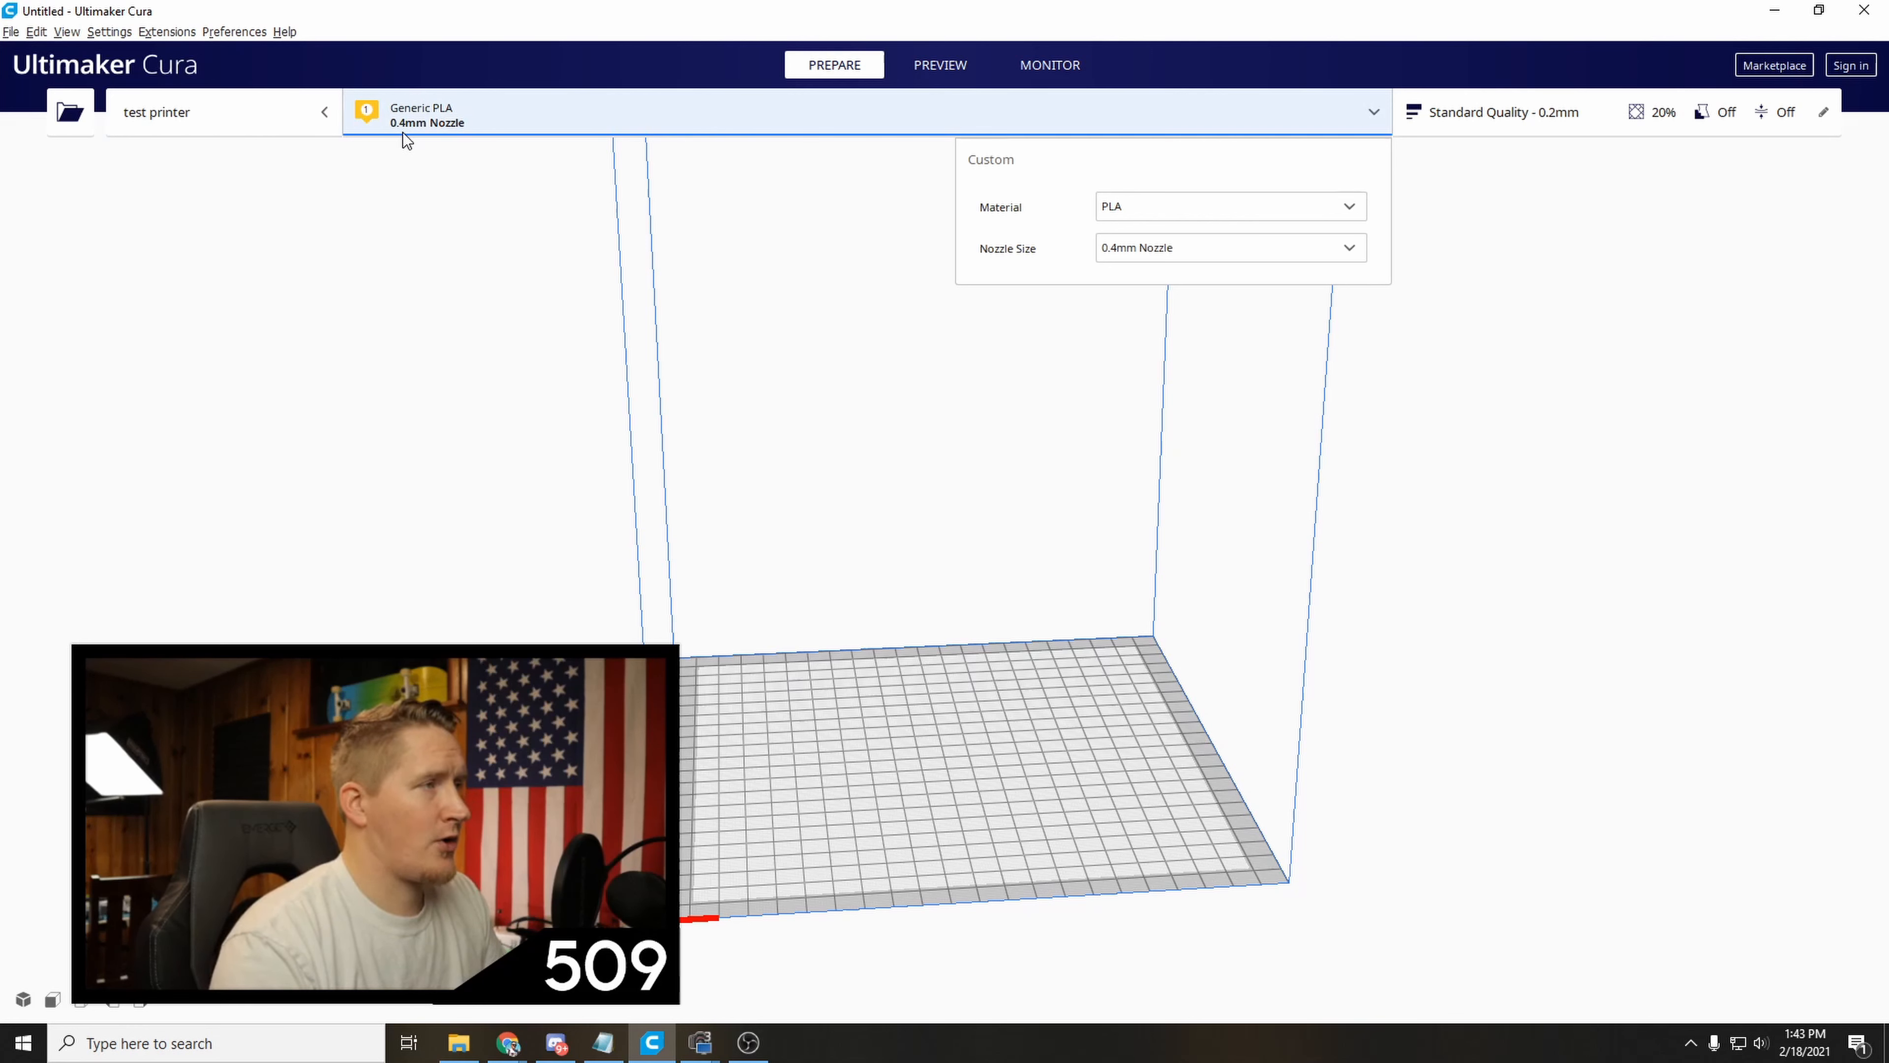
pyautogui.click(447, 470)
pyautogui.click(520, 113)
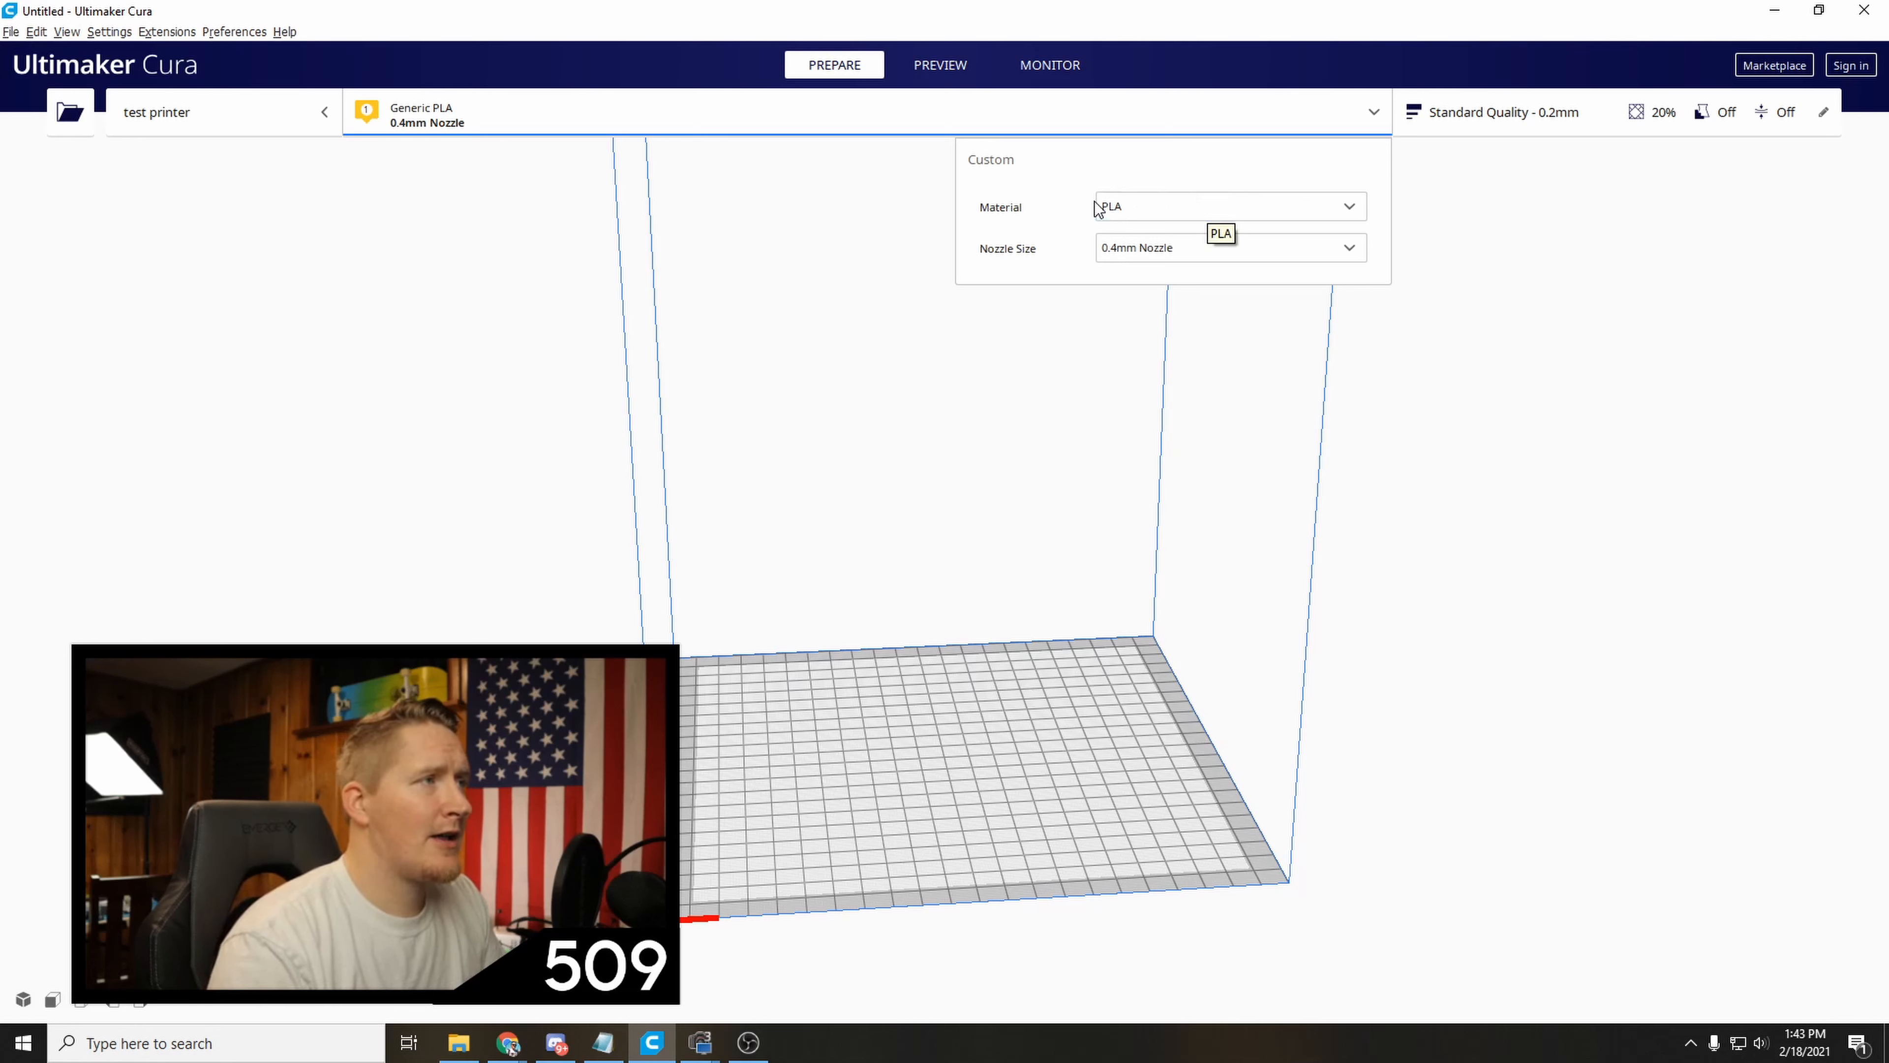
pyautogui.click(575, 276)
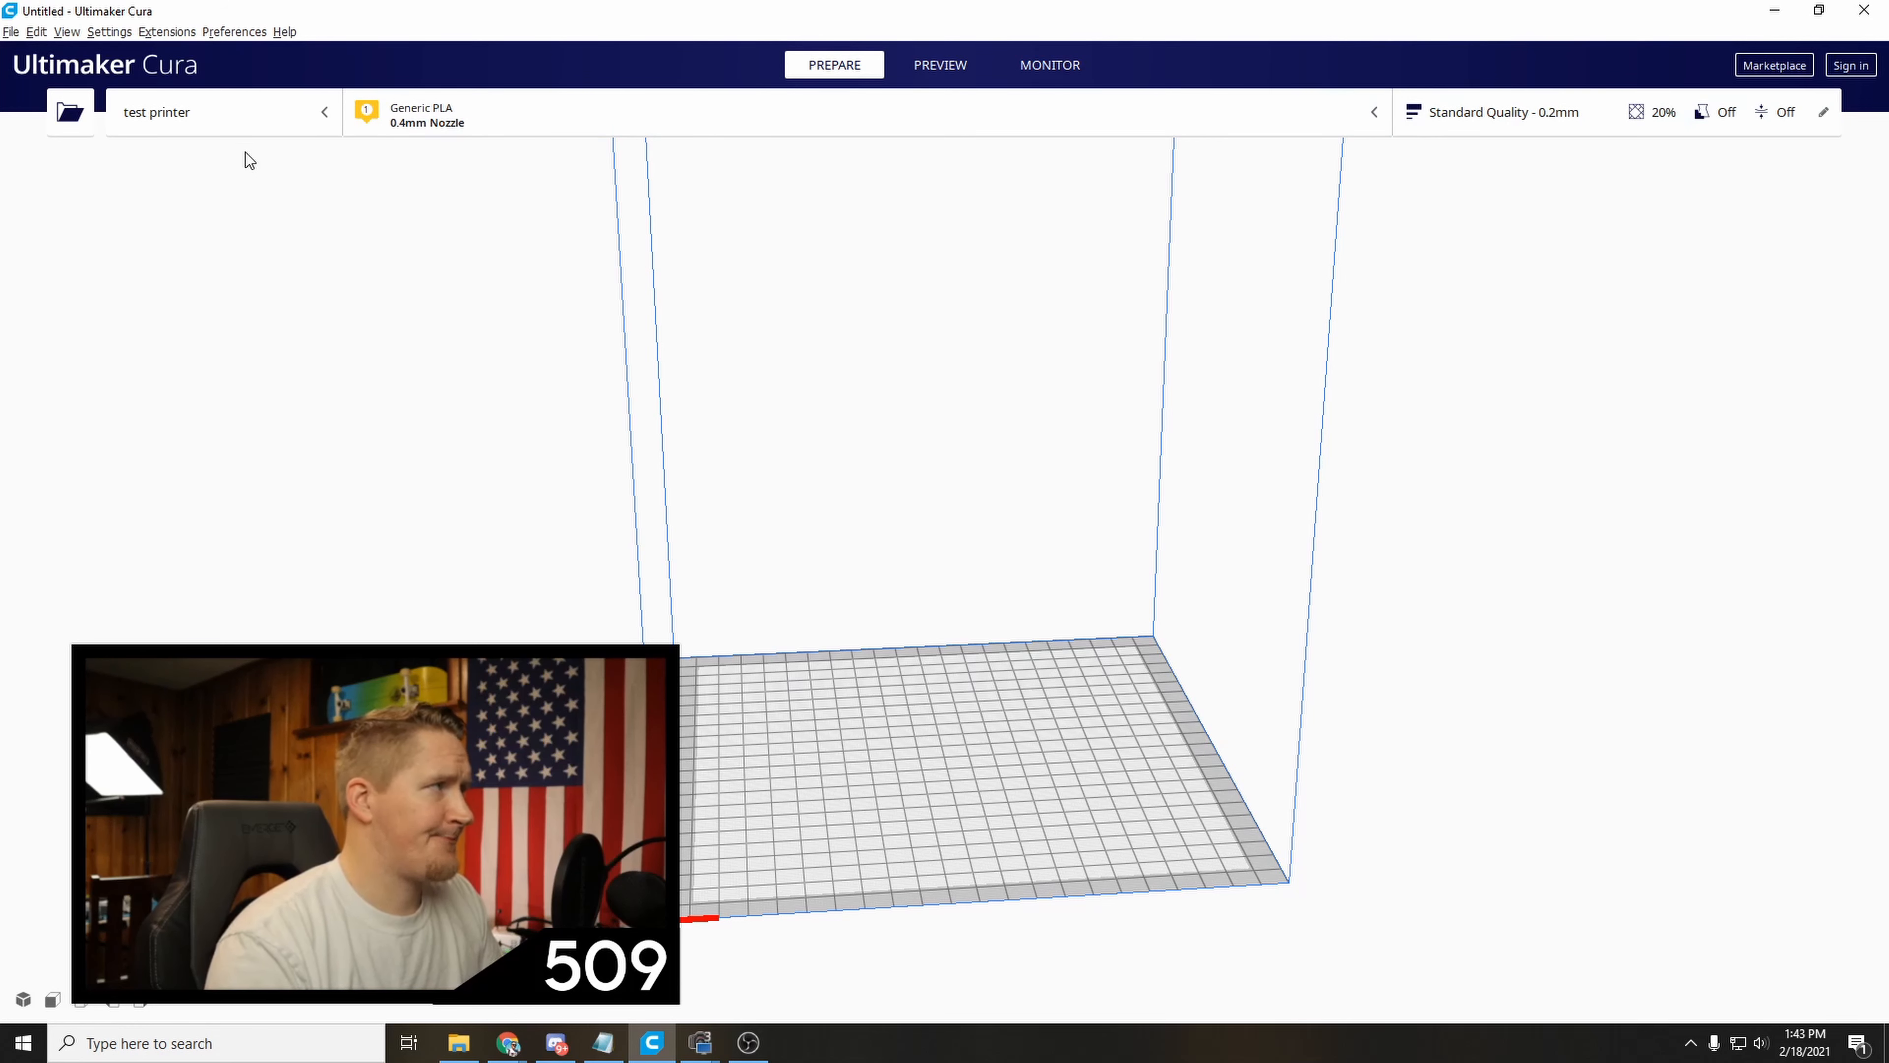
# Select the test printer as the active printer from the preset printers.
pyautogui.click(278, 117)
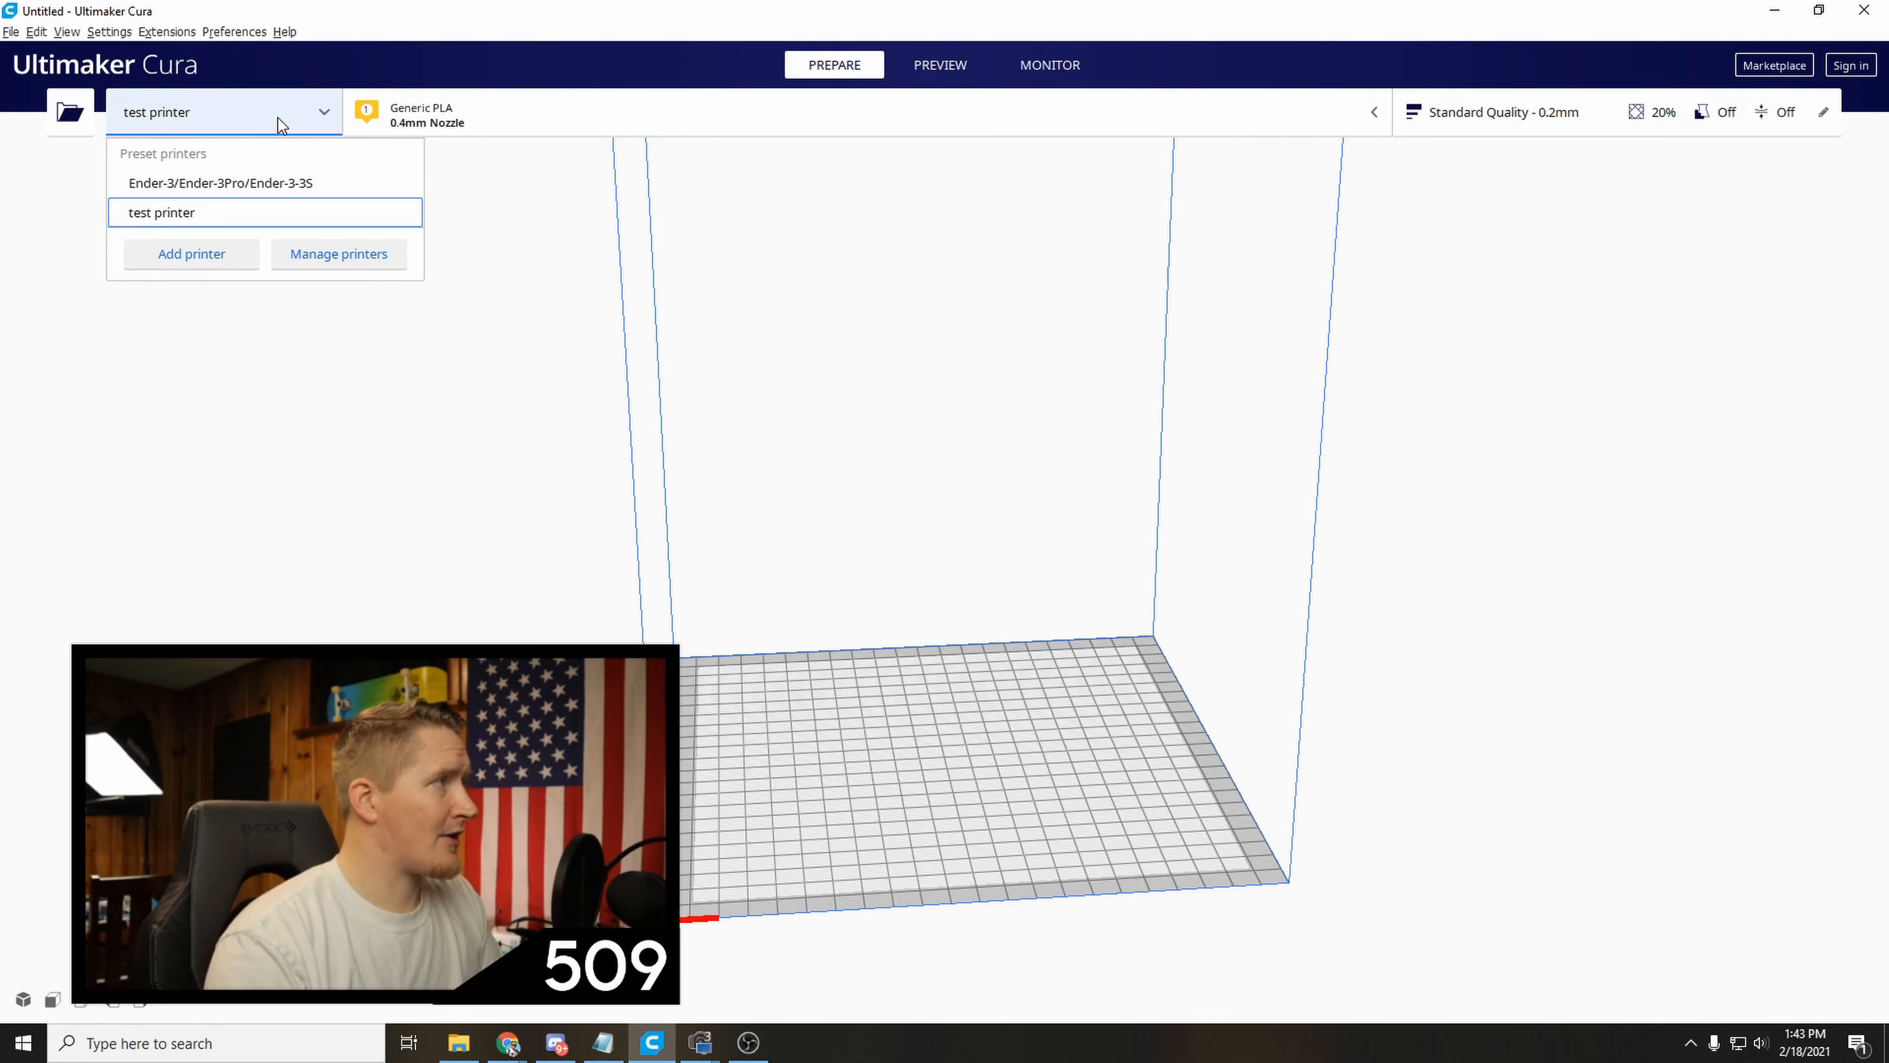
pyautogui.click(240, 215)
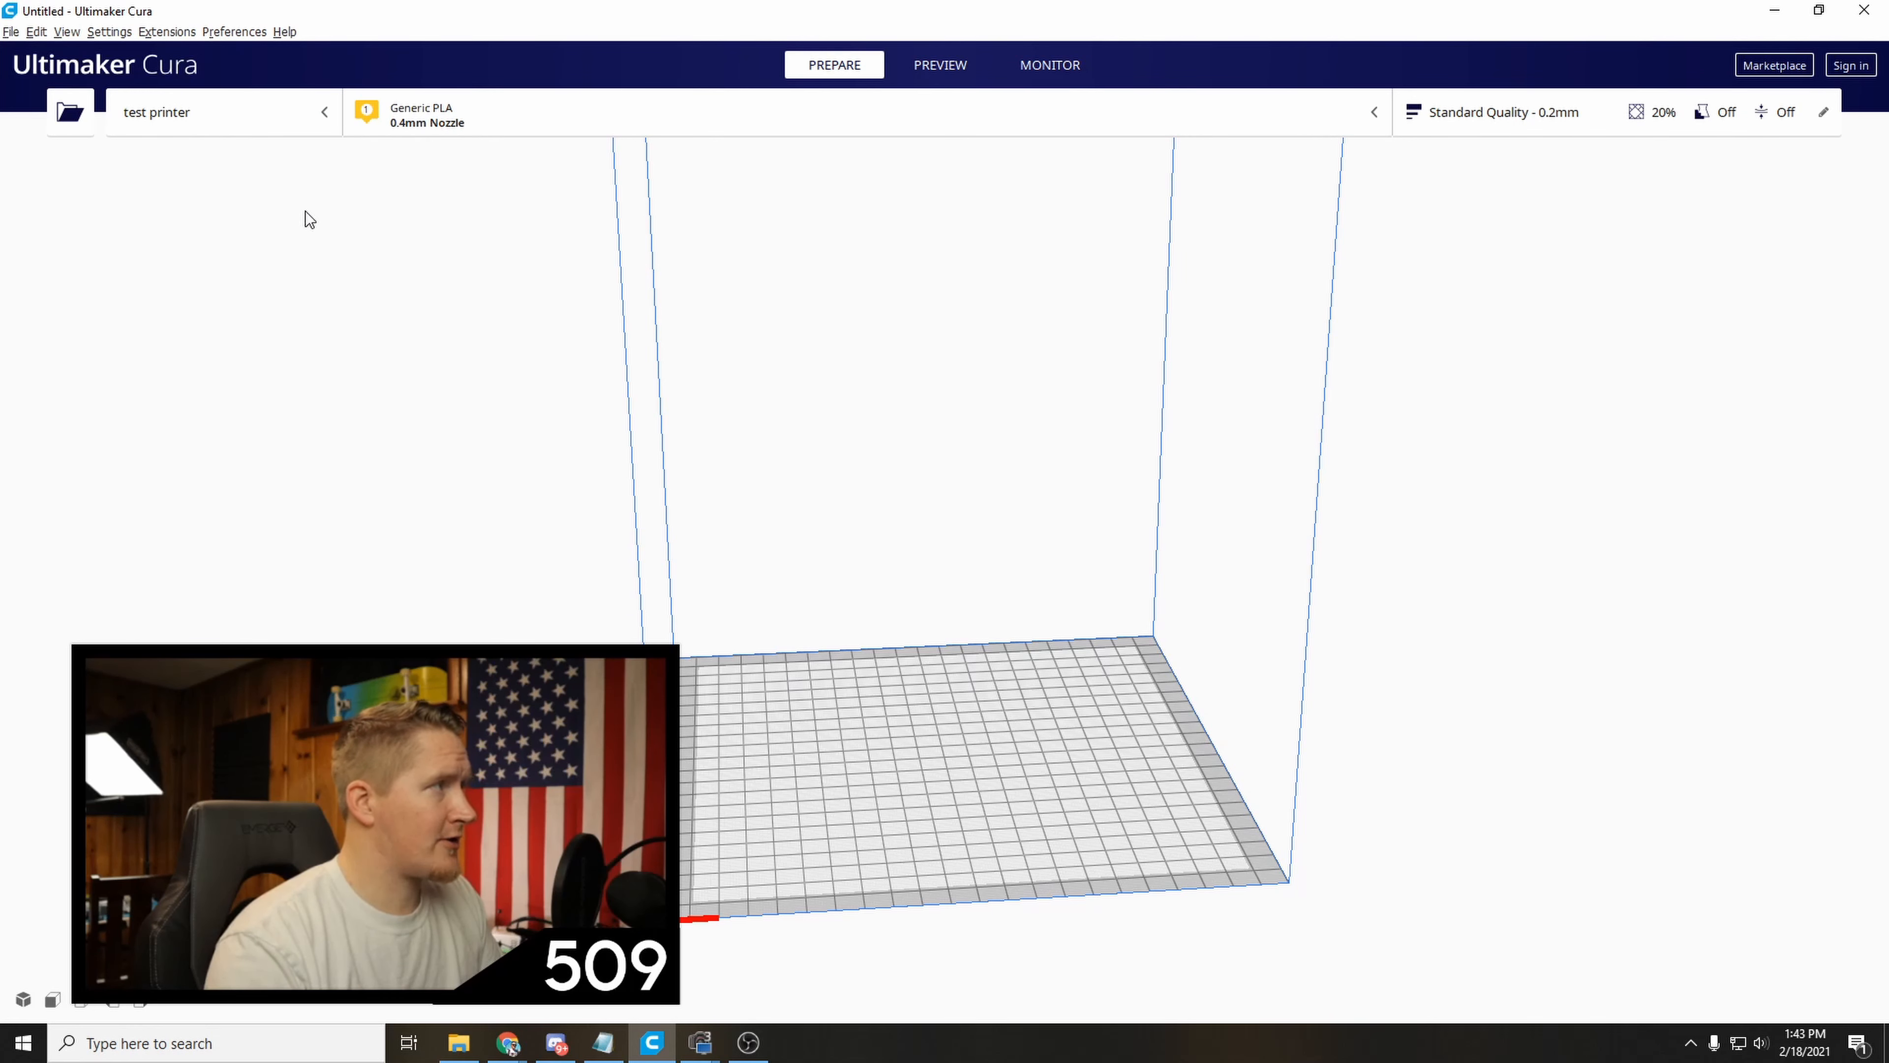
# Reselect the test printer and review the choices for its PLA material and 0.4mm nozzle size.
pyautogui.click(260, 111)
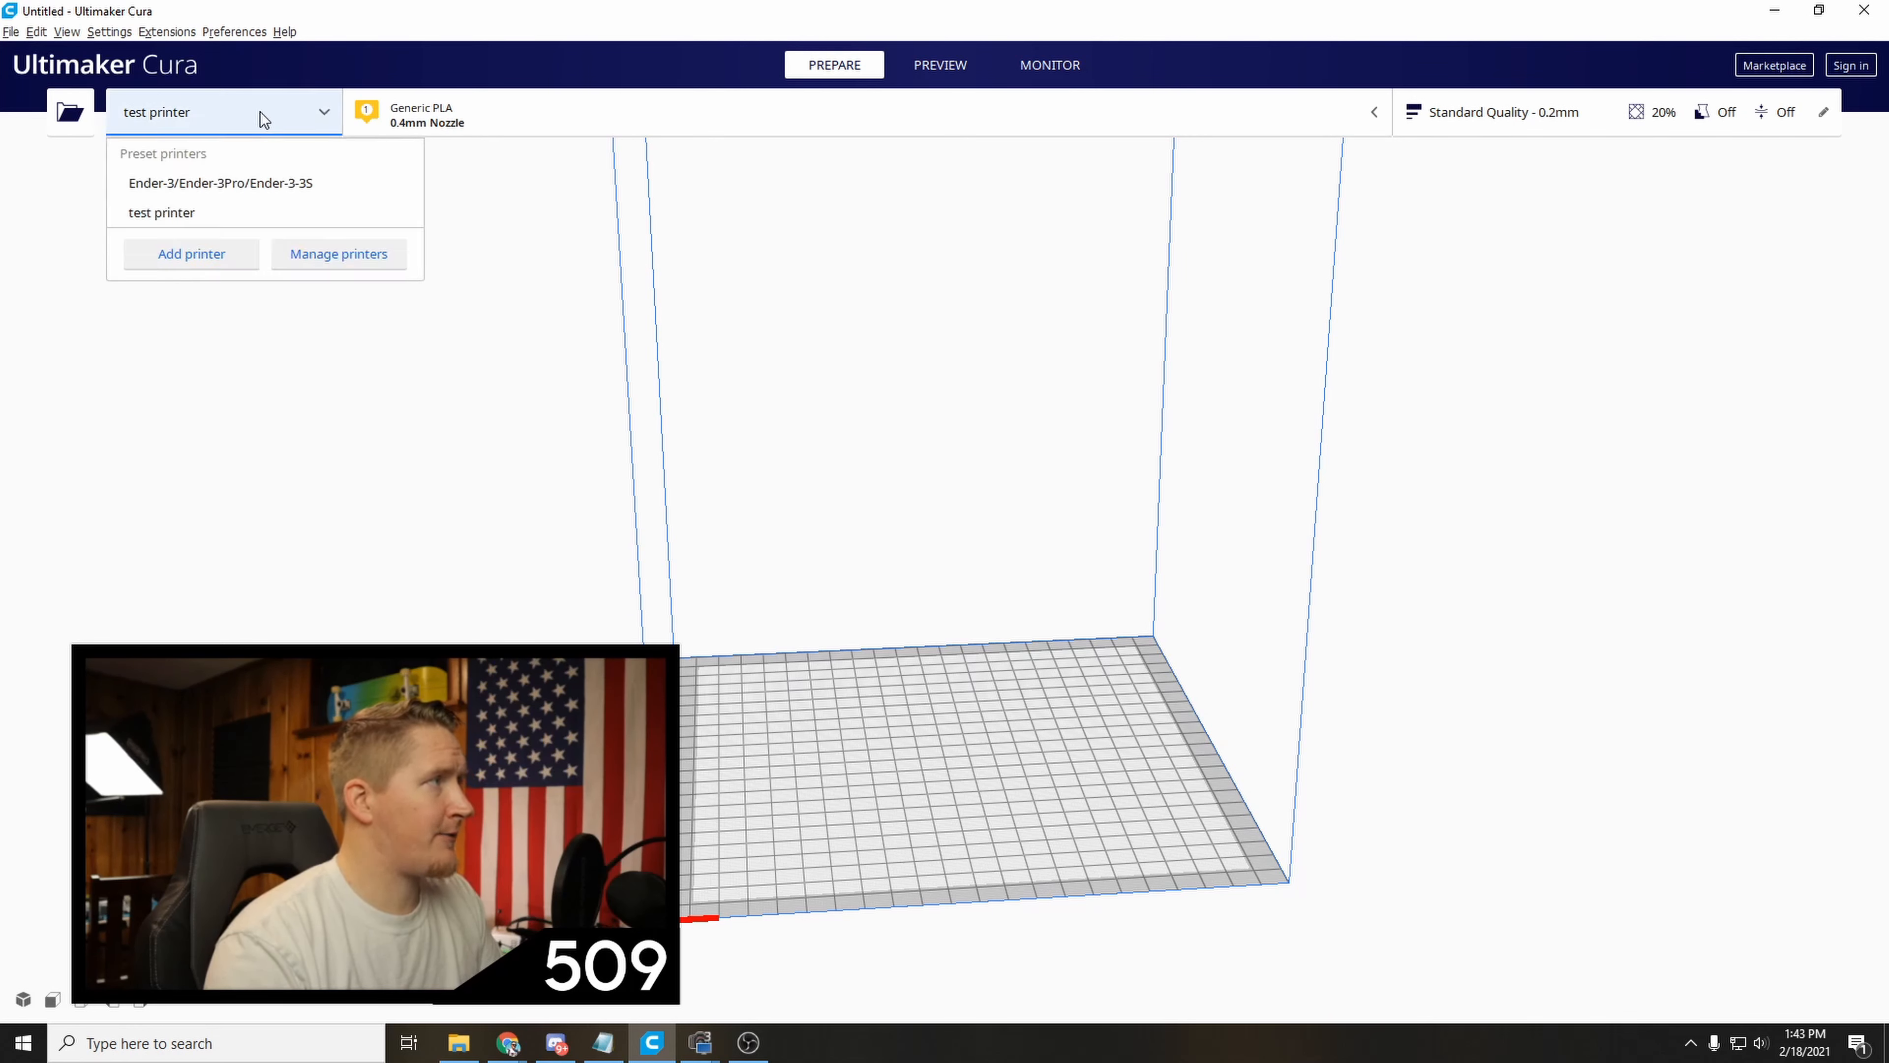
pyautogui.click(245, 209)
pyautogui.click(429, 126)
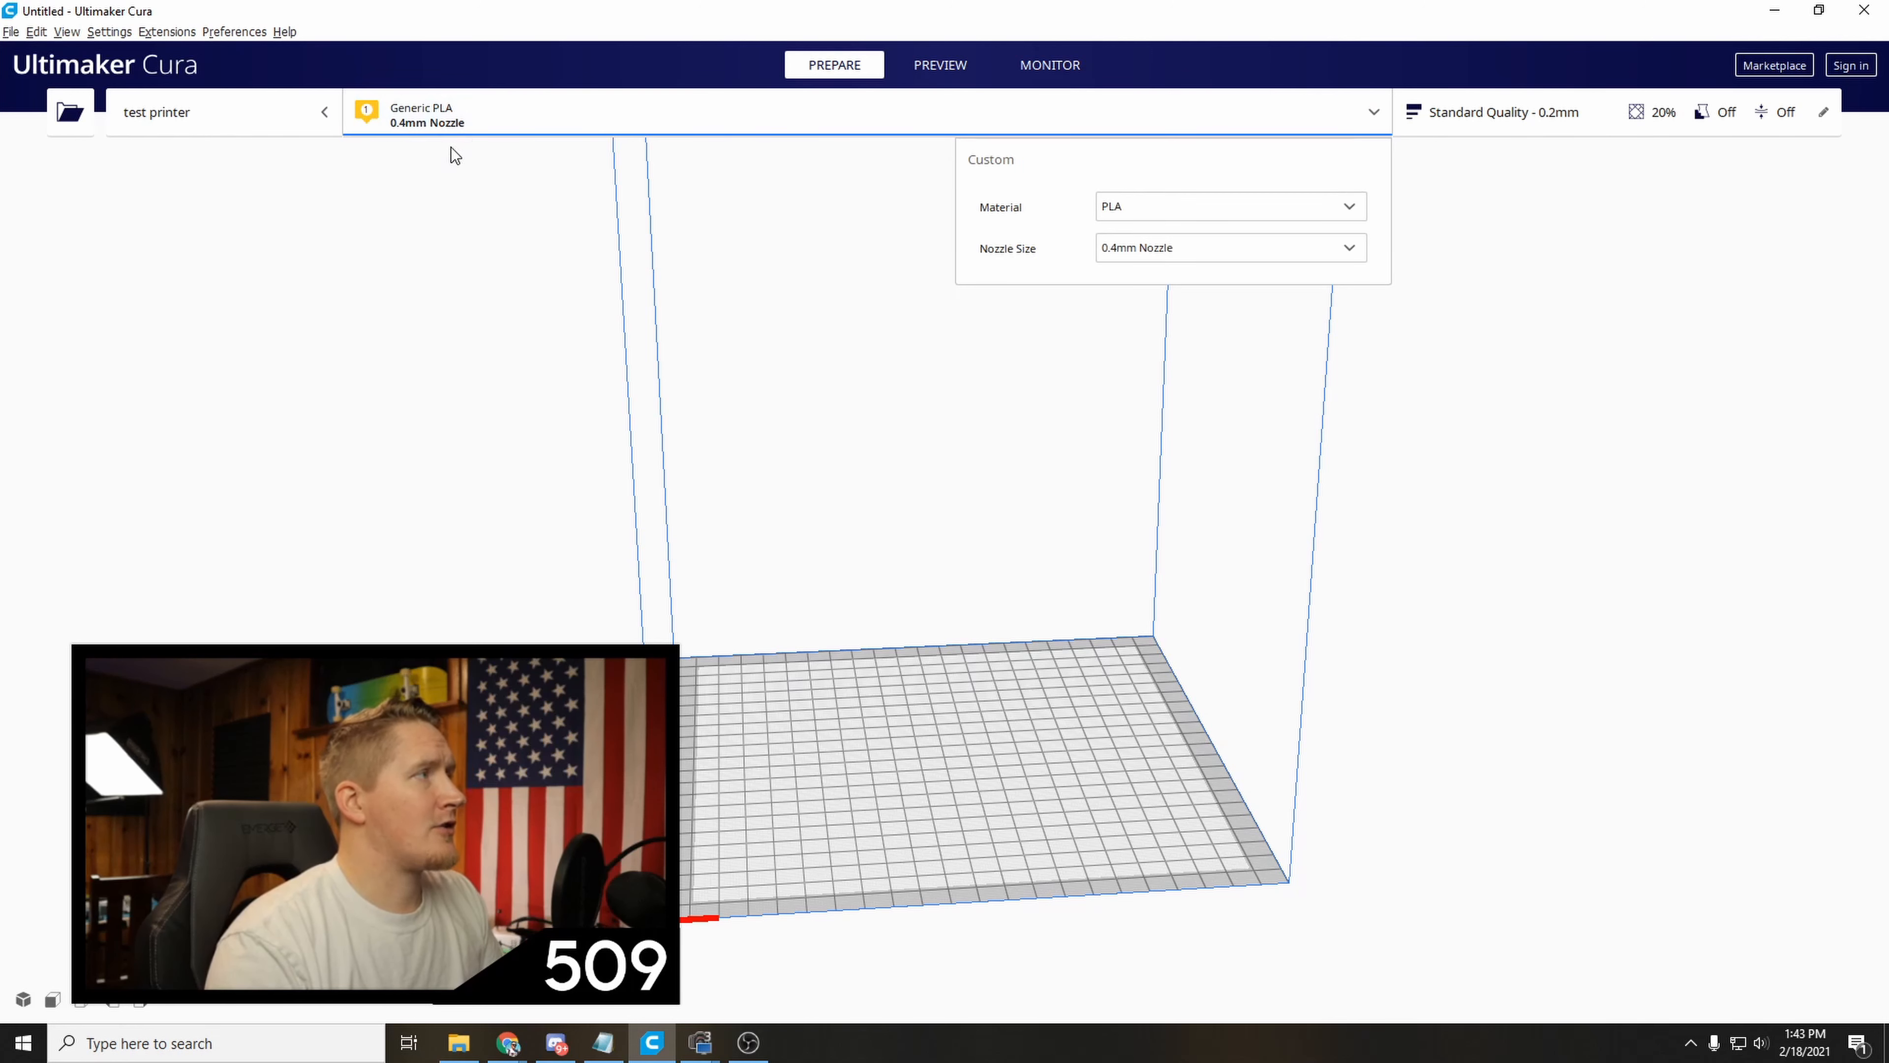
pyautogui.click(1197, 203)
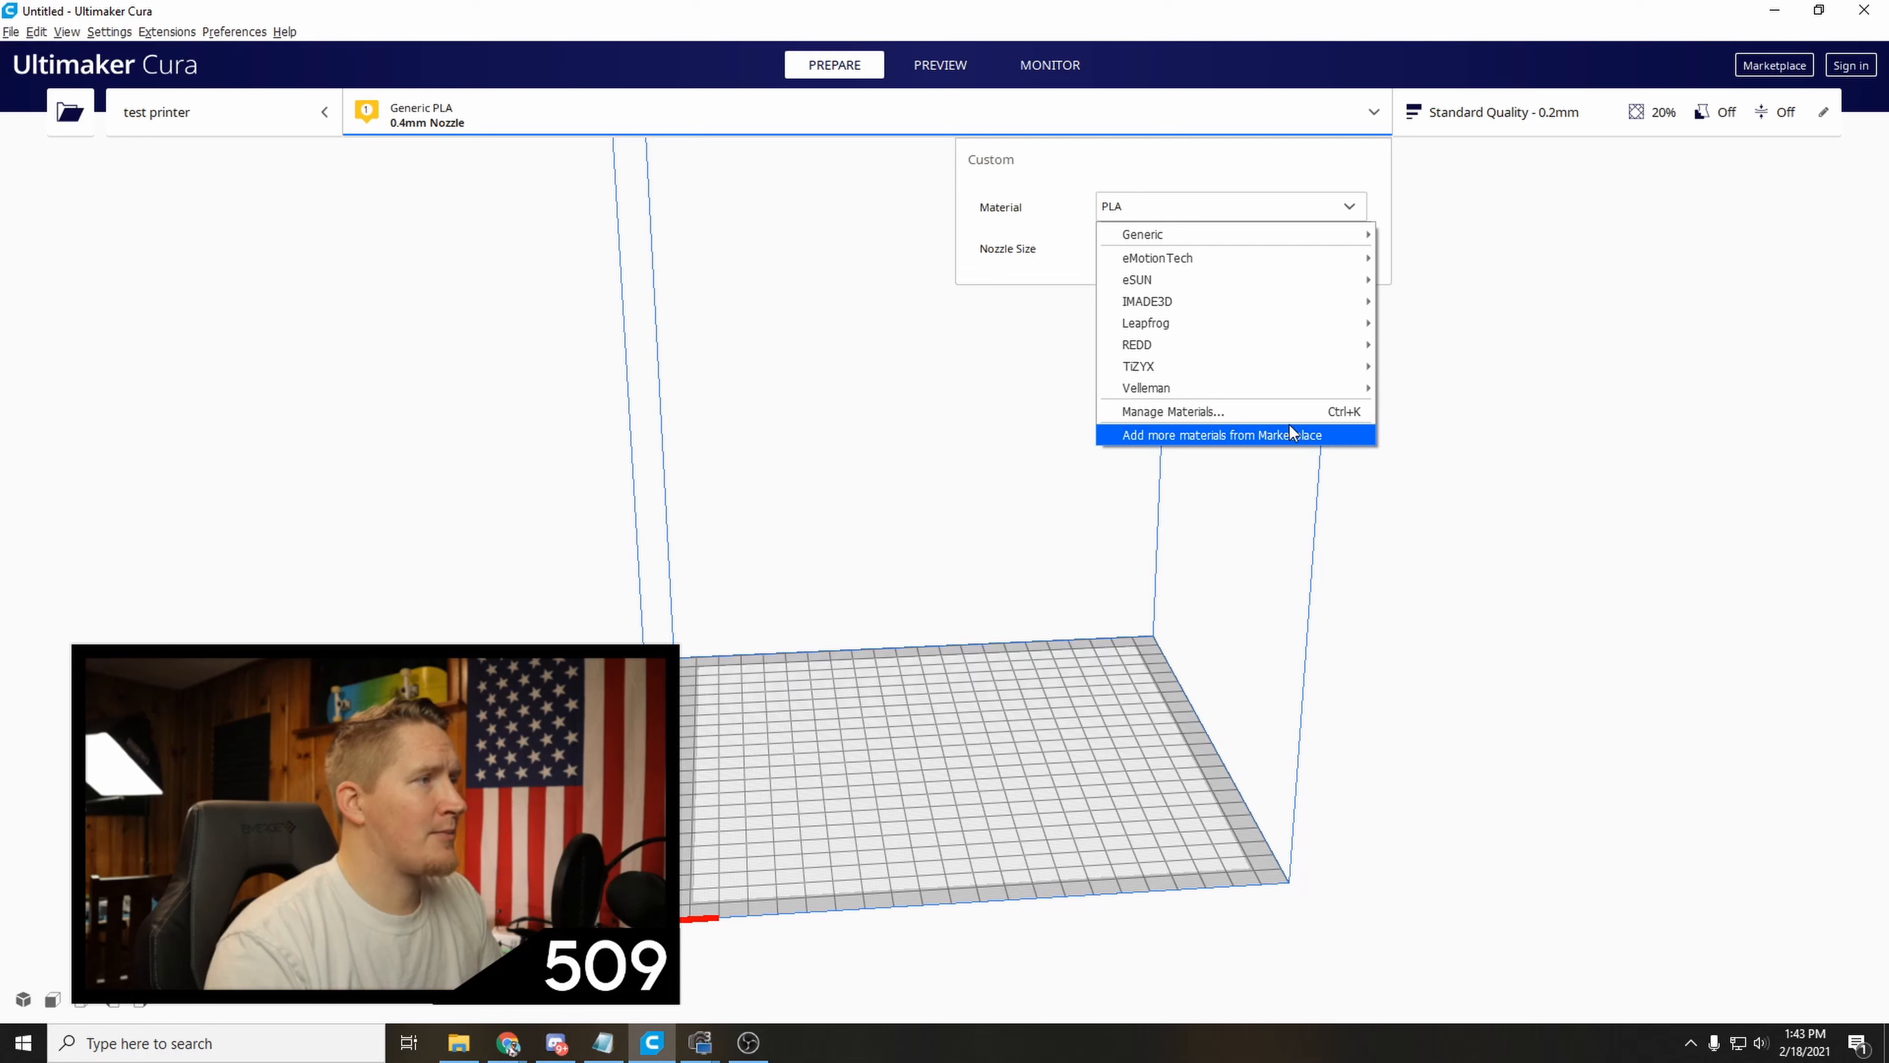
pyautogui.moveTo(1171, 238)
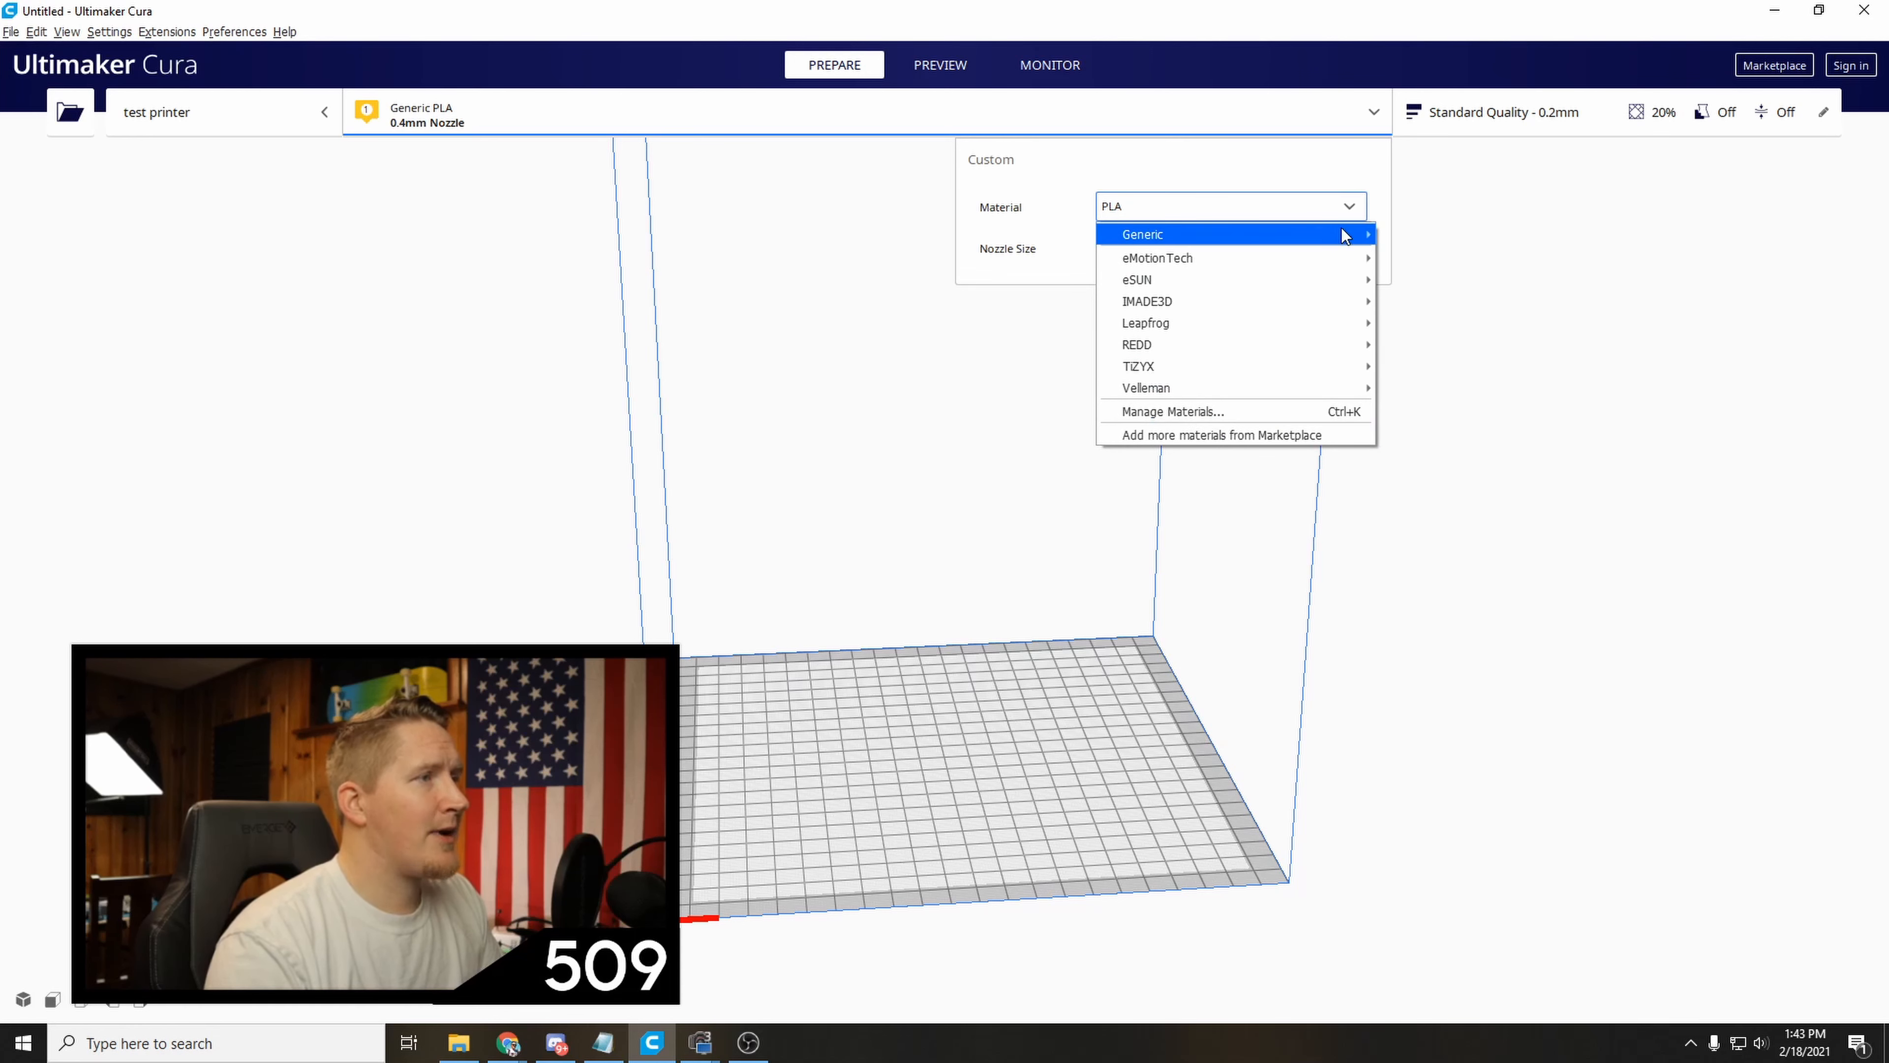
pyautogui.click(1429, 364)
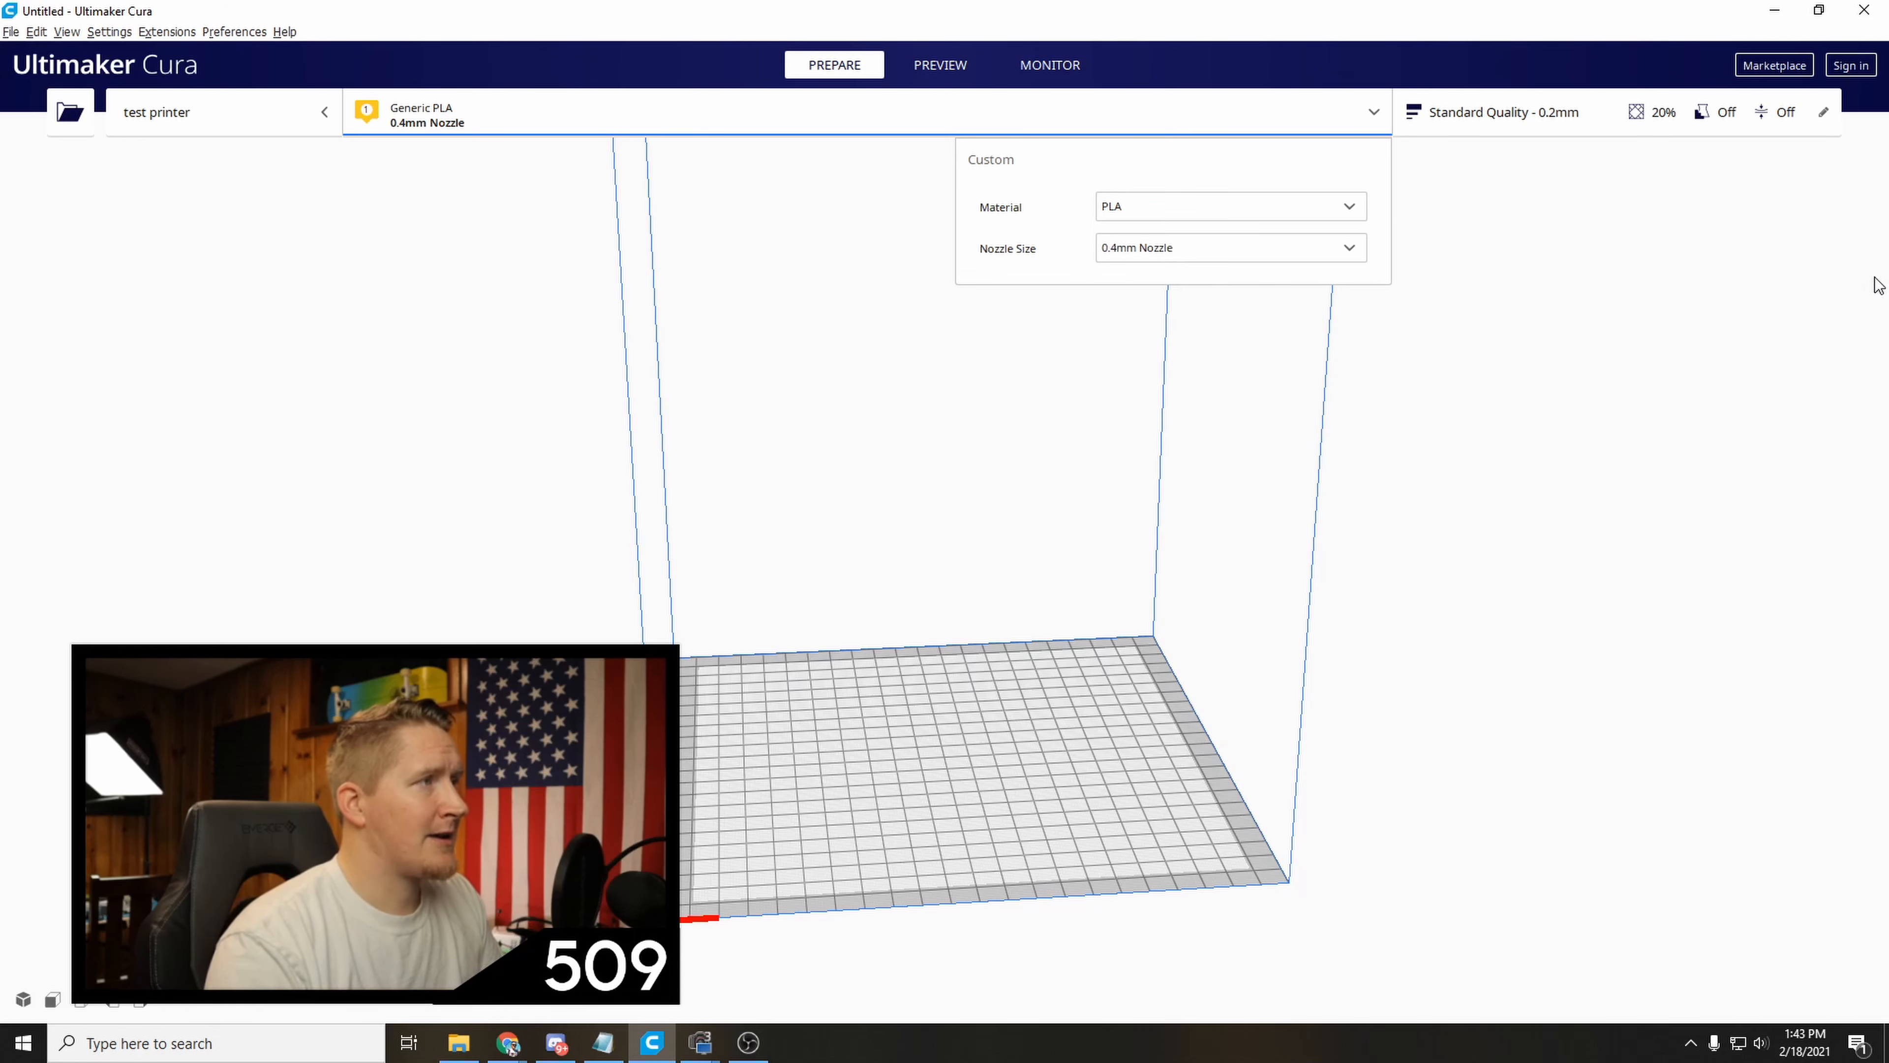
pyautogui.click(1268, 248)
pyautogui.click(1227, 316)
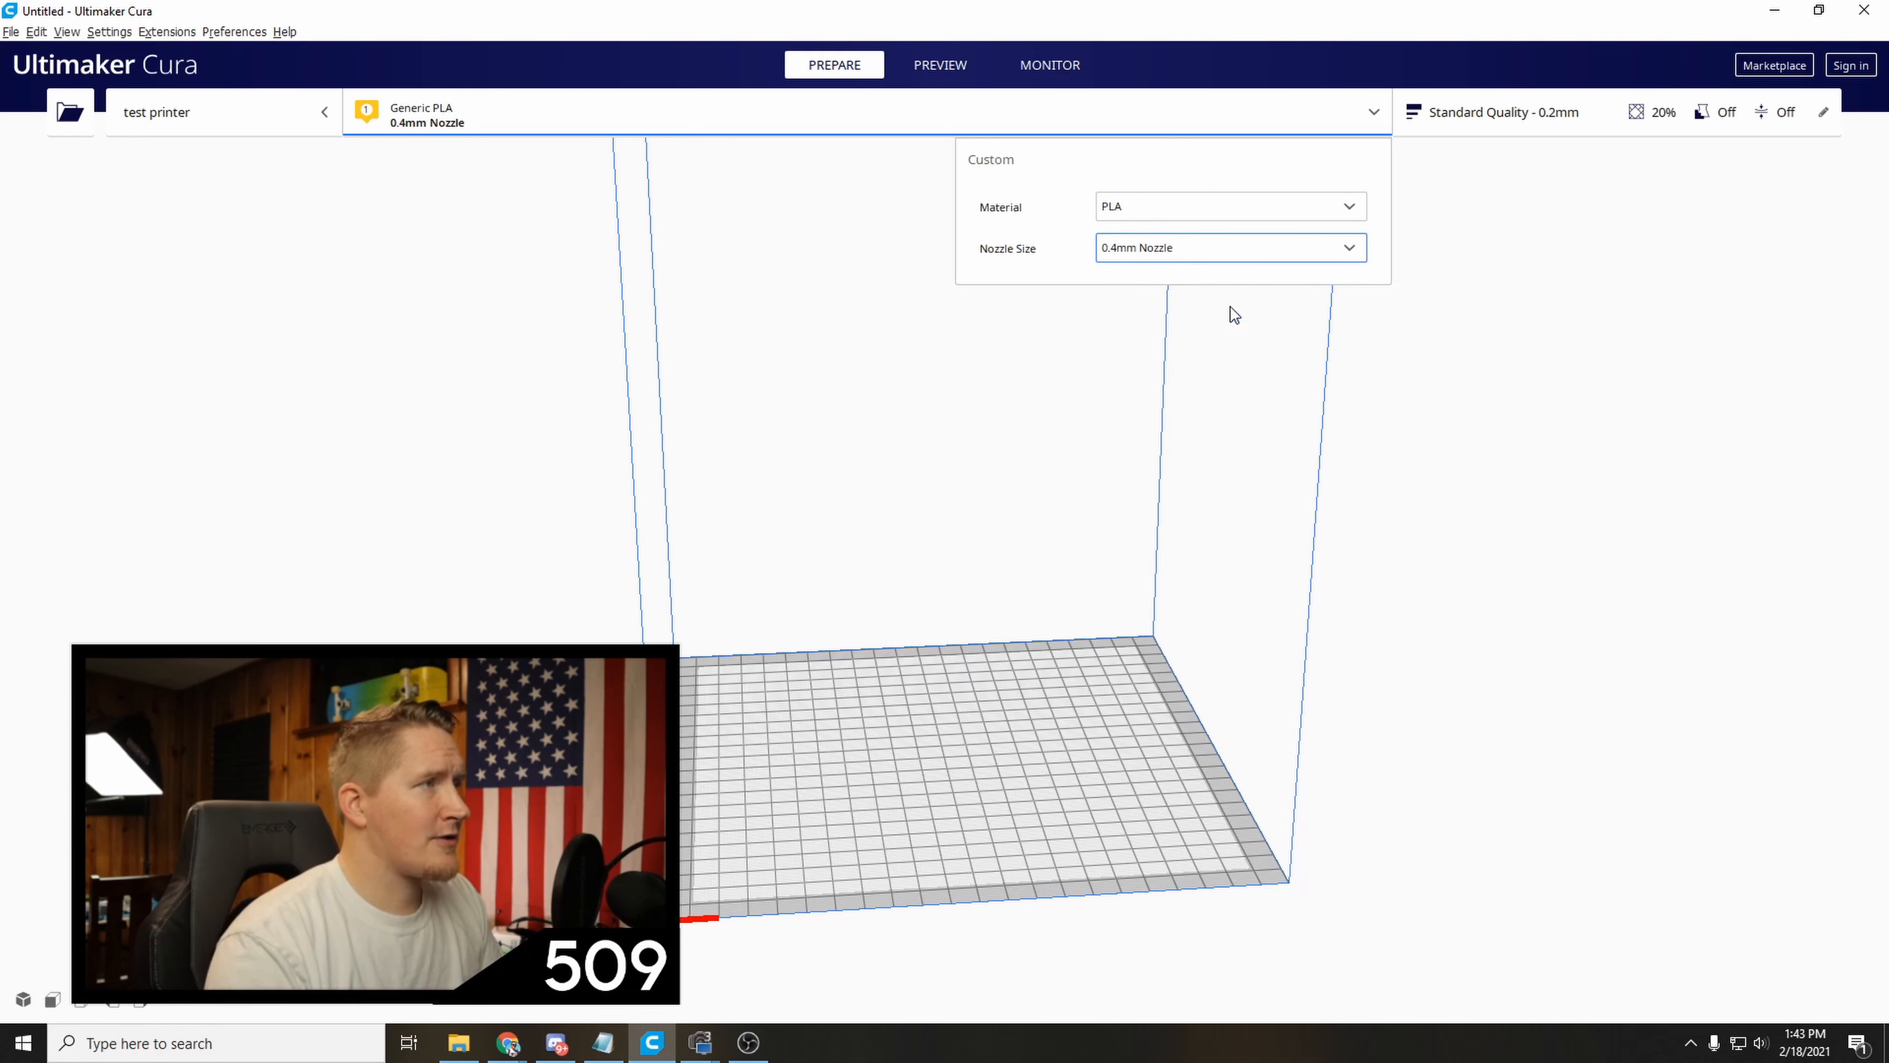
pyautogui.click(1493, 267)
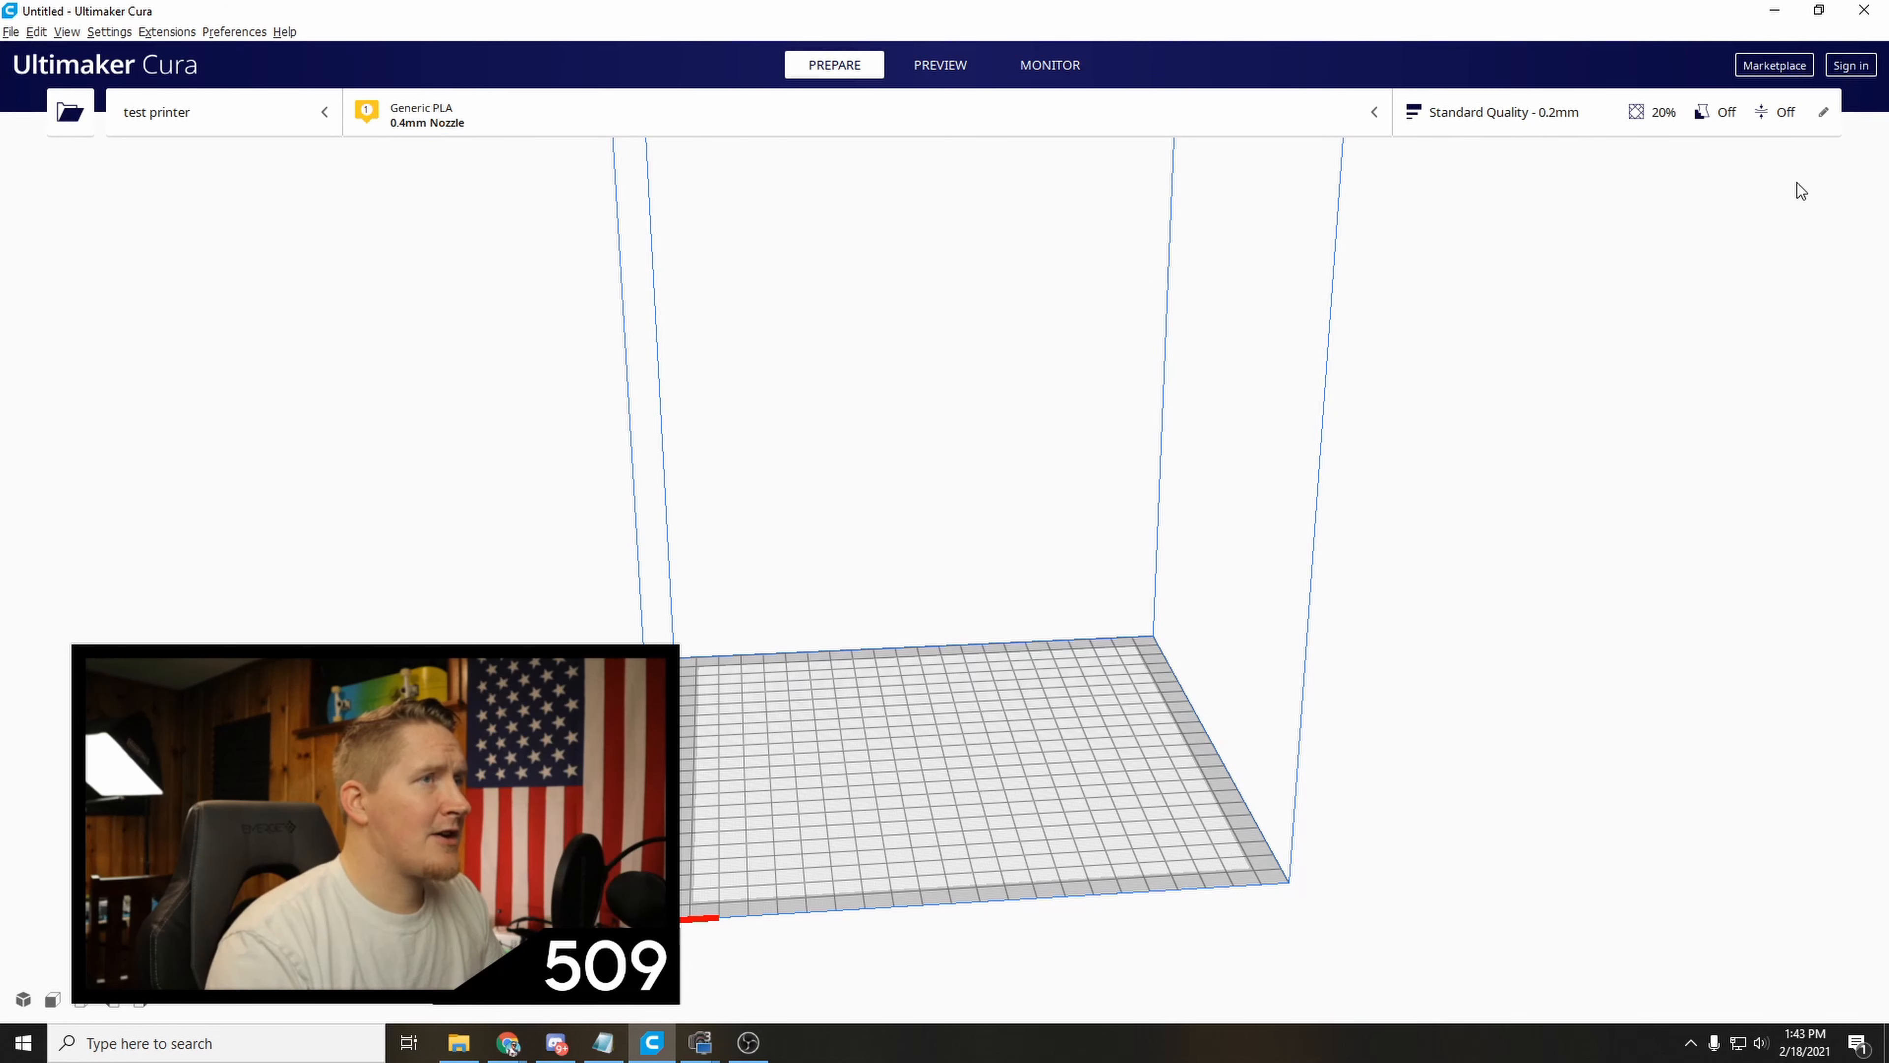
# Try the 0.28 and 0.12 mm print profiles, and settle on the 0.16 mm Dynamic Quality profile.
pyautogui.click(1826, 111)
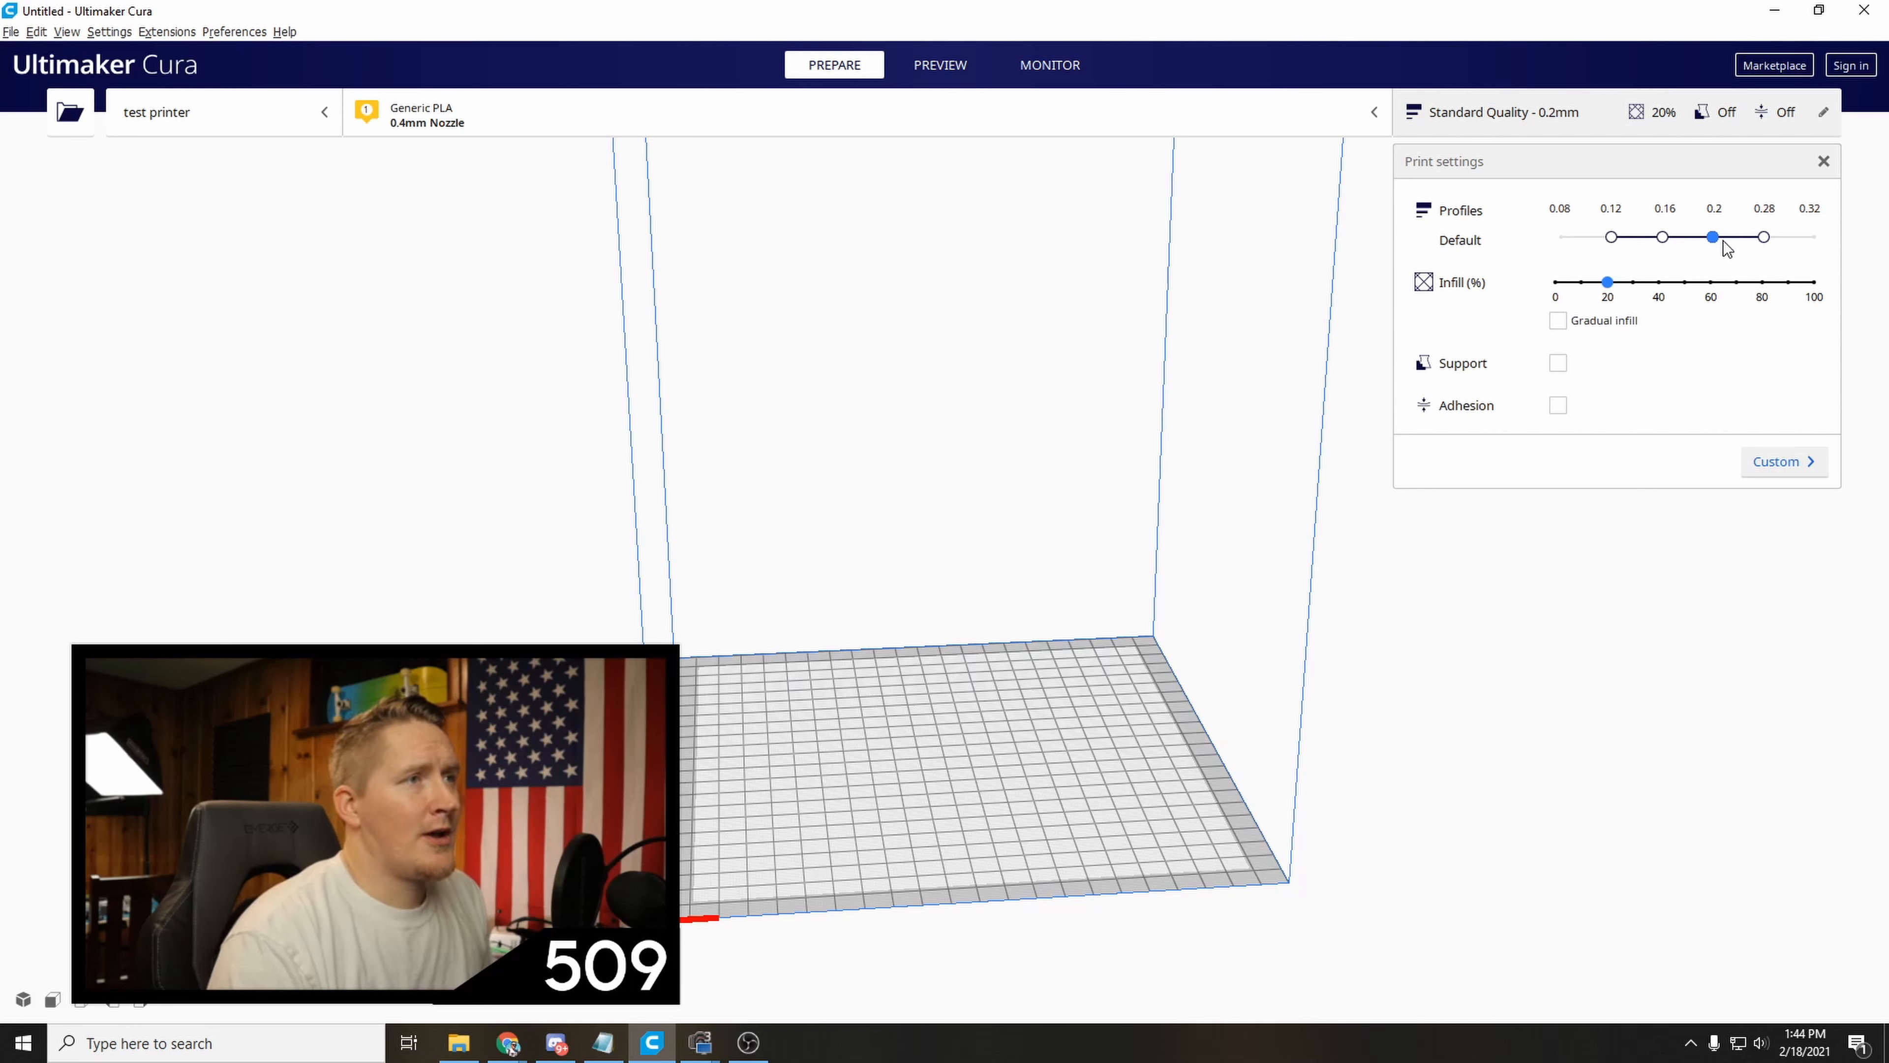
pyautogui.click(1764, 239)
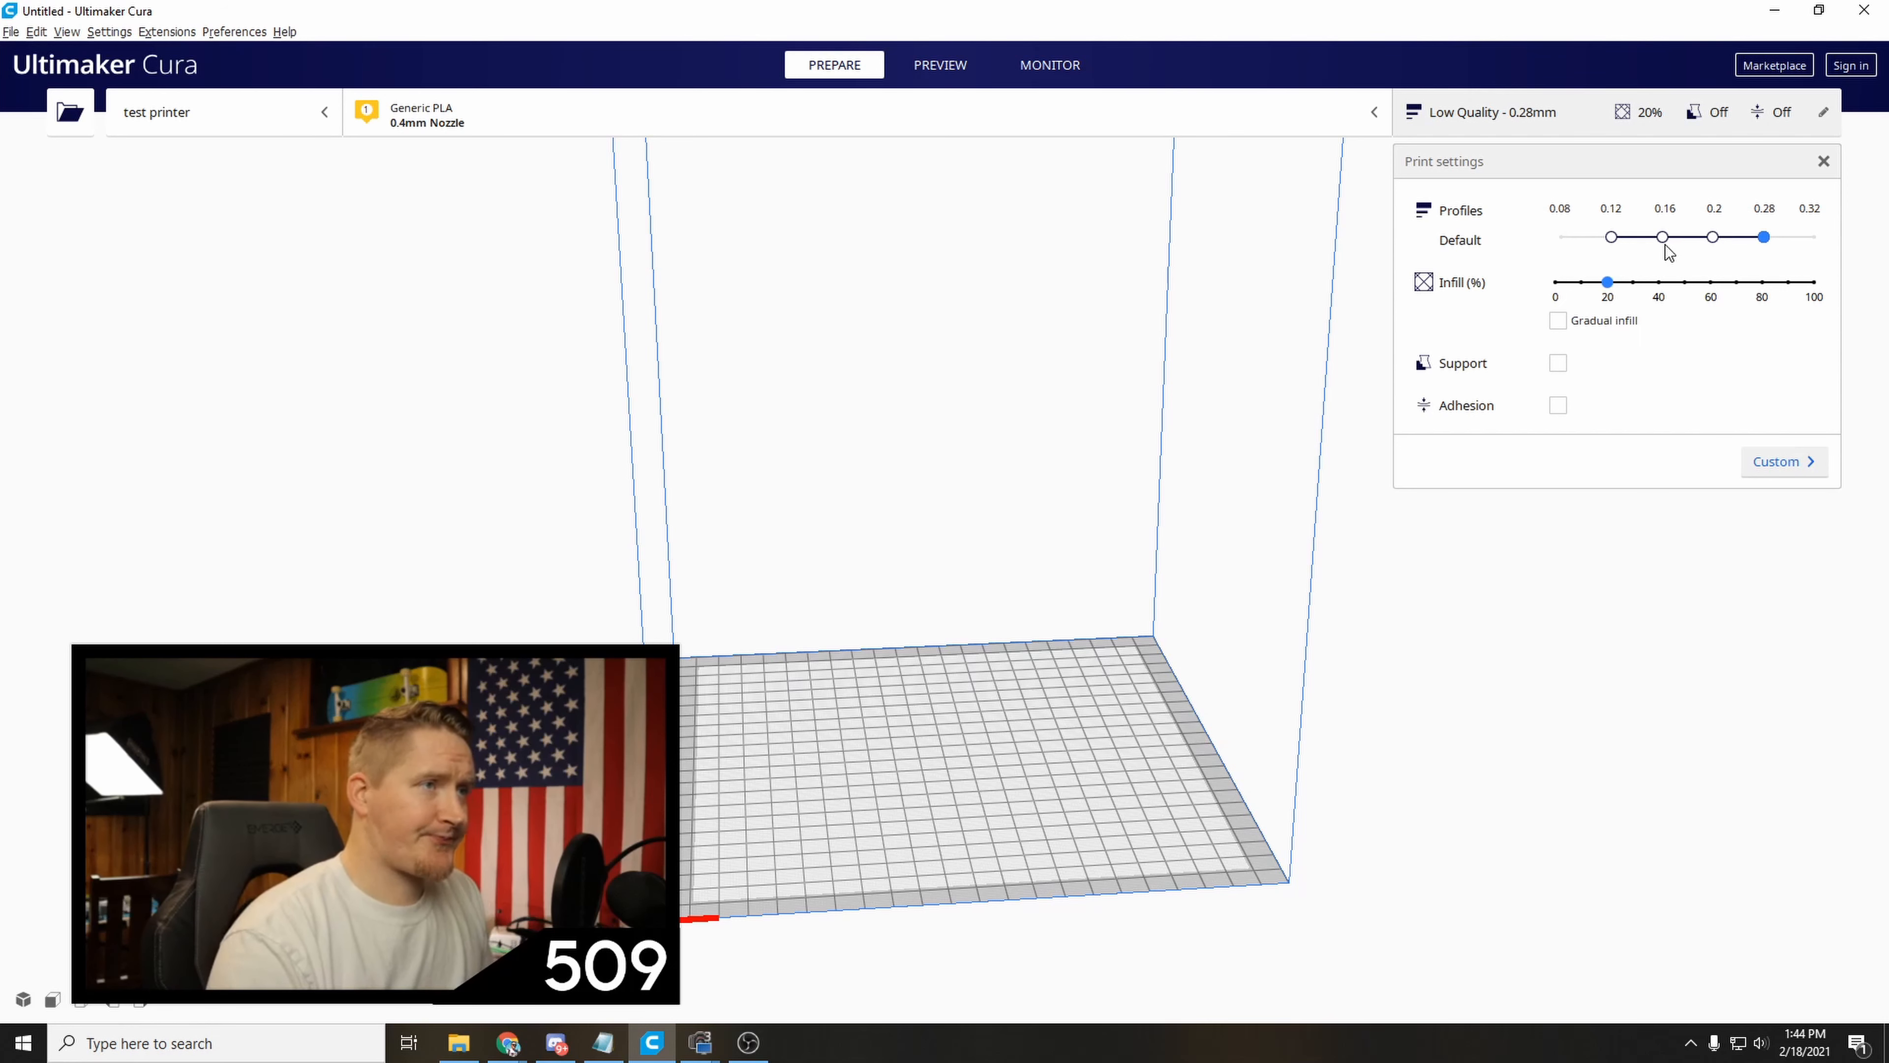
pyautogui.click(1612, 238)
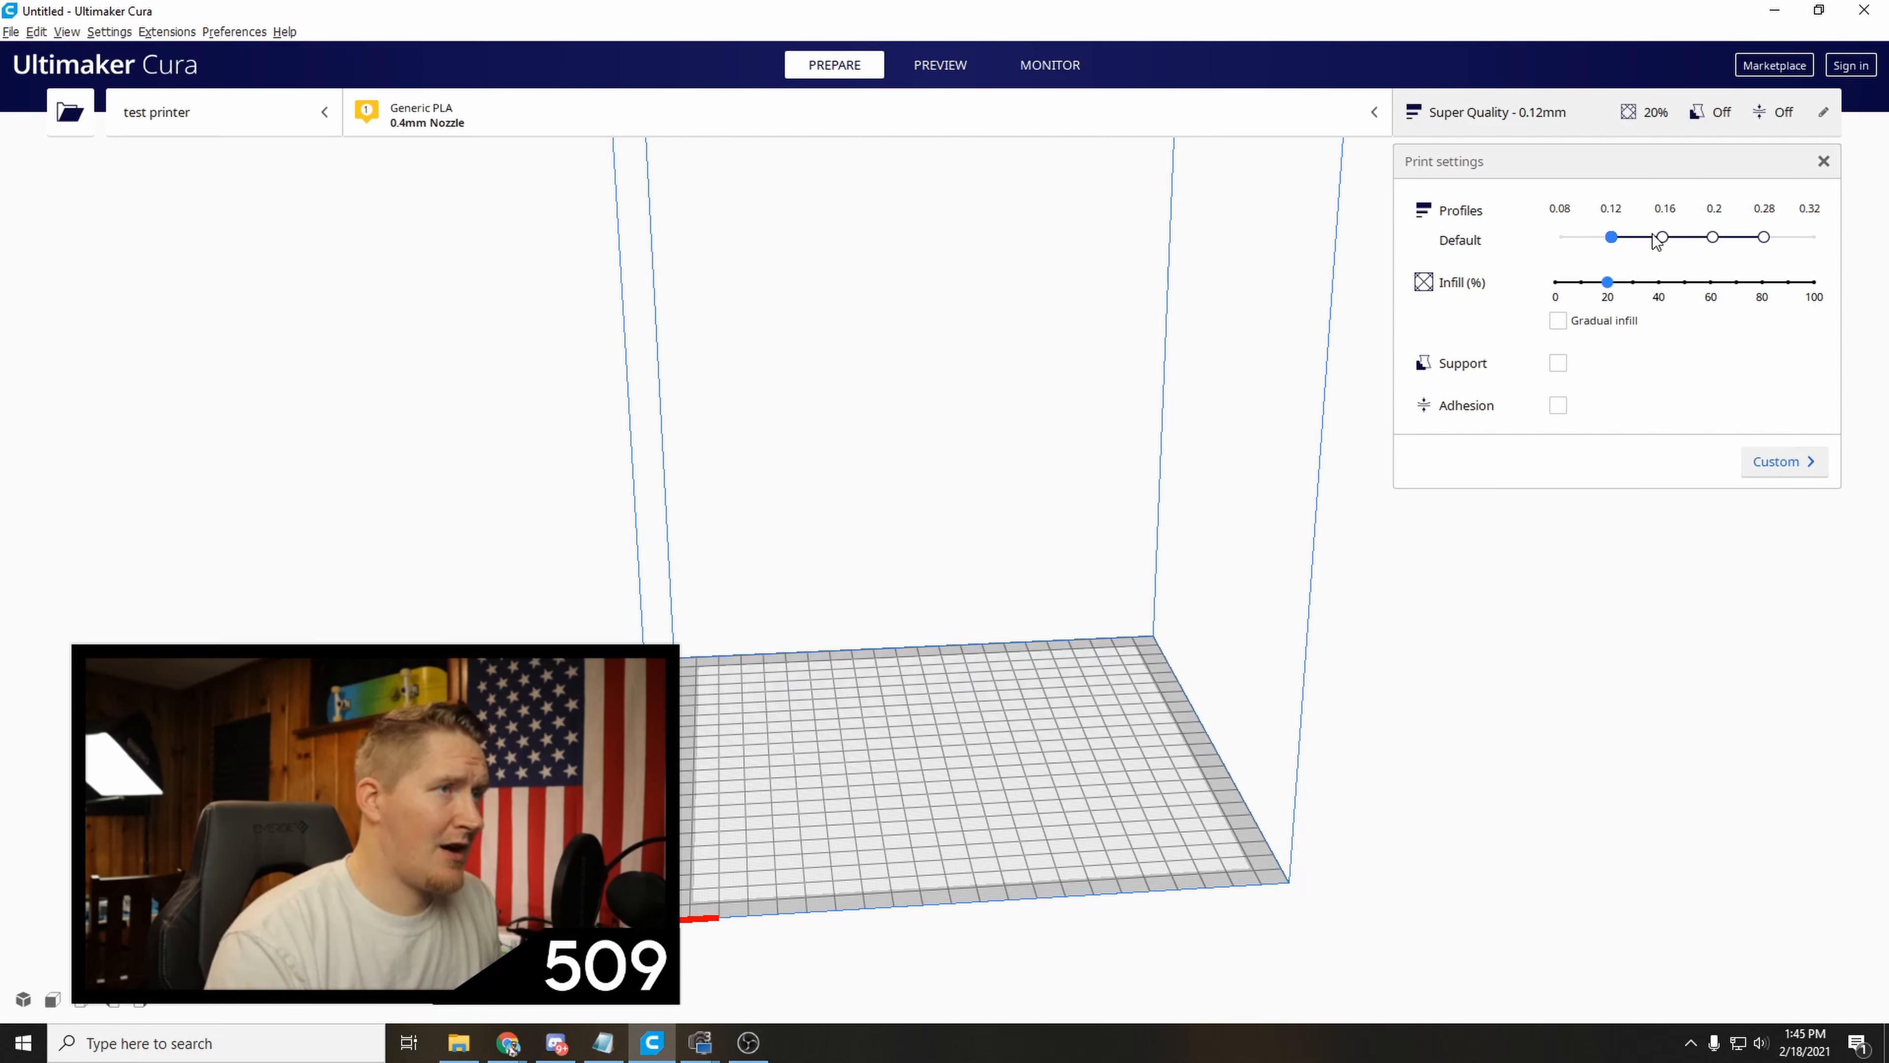
pyautogui.click(1664, 237)
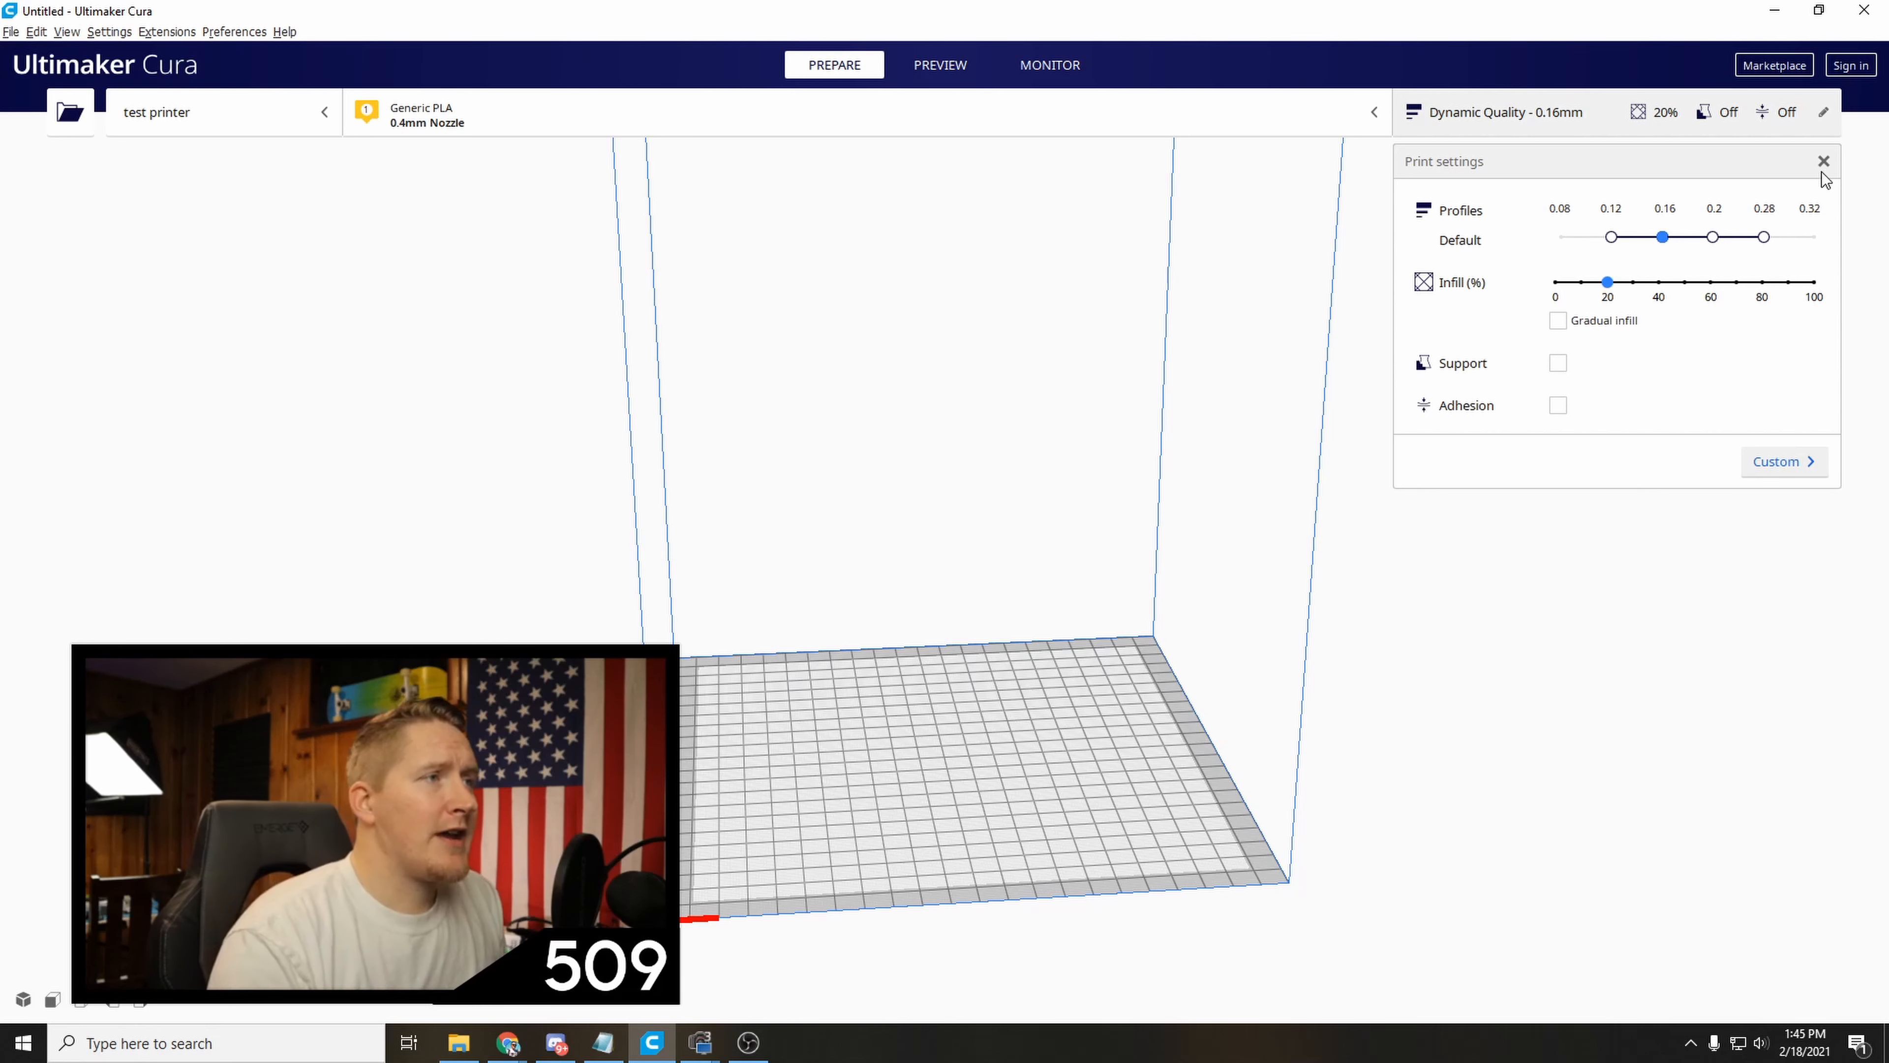
# Try infill densities of 100%, 0% and 30%, return to 20%, and switch support generation on and back off.
pyautogui.moveTo(1609, 289); pyautogui.dragTo(1823, 283)
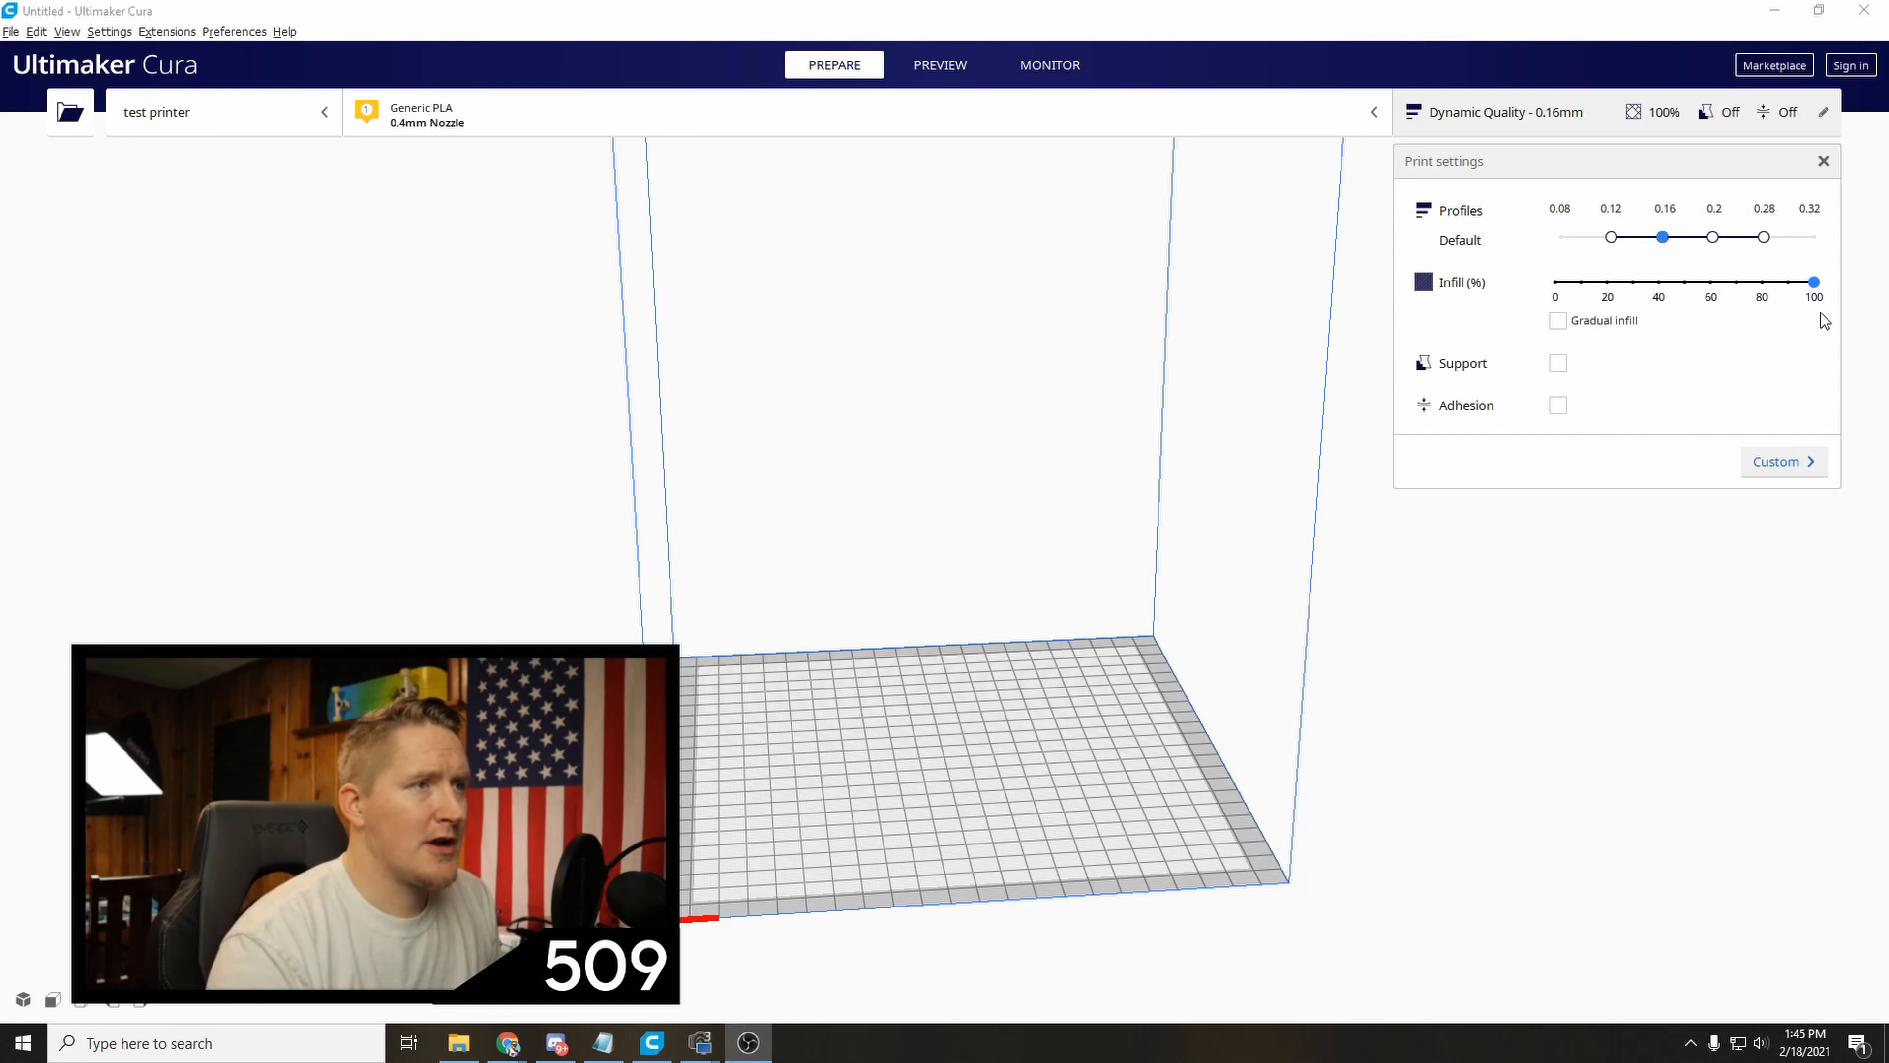
pyautogui.moveTo(1815, 283); pyautogui.dragTo(1532, 290)
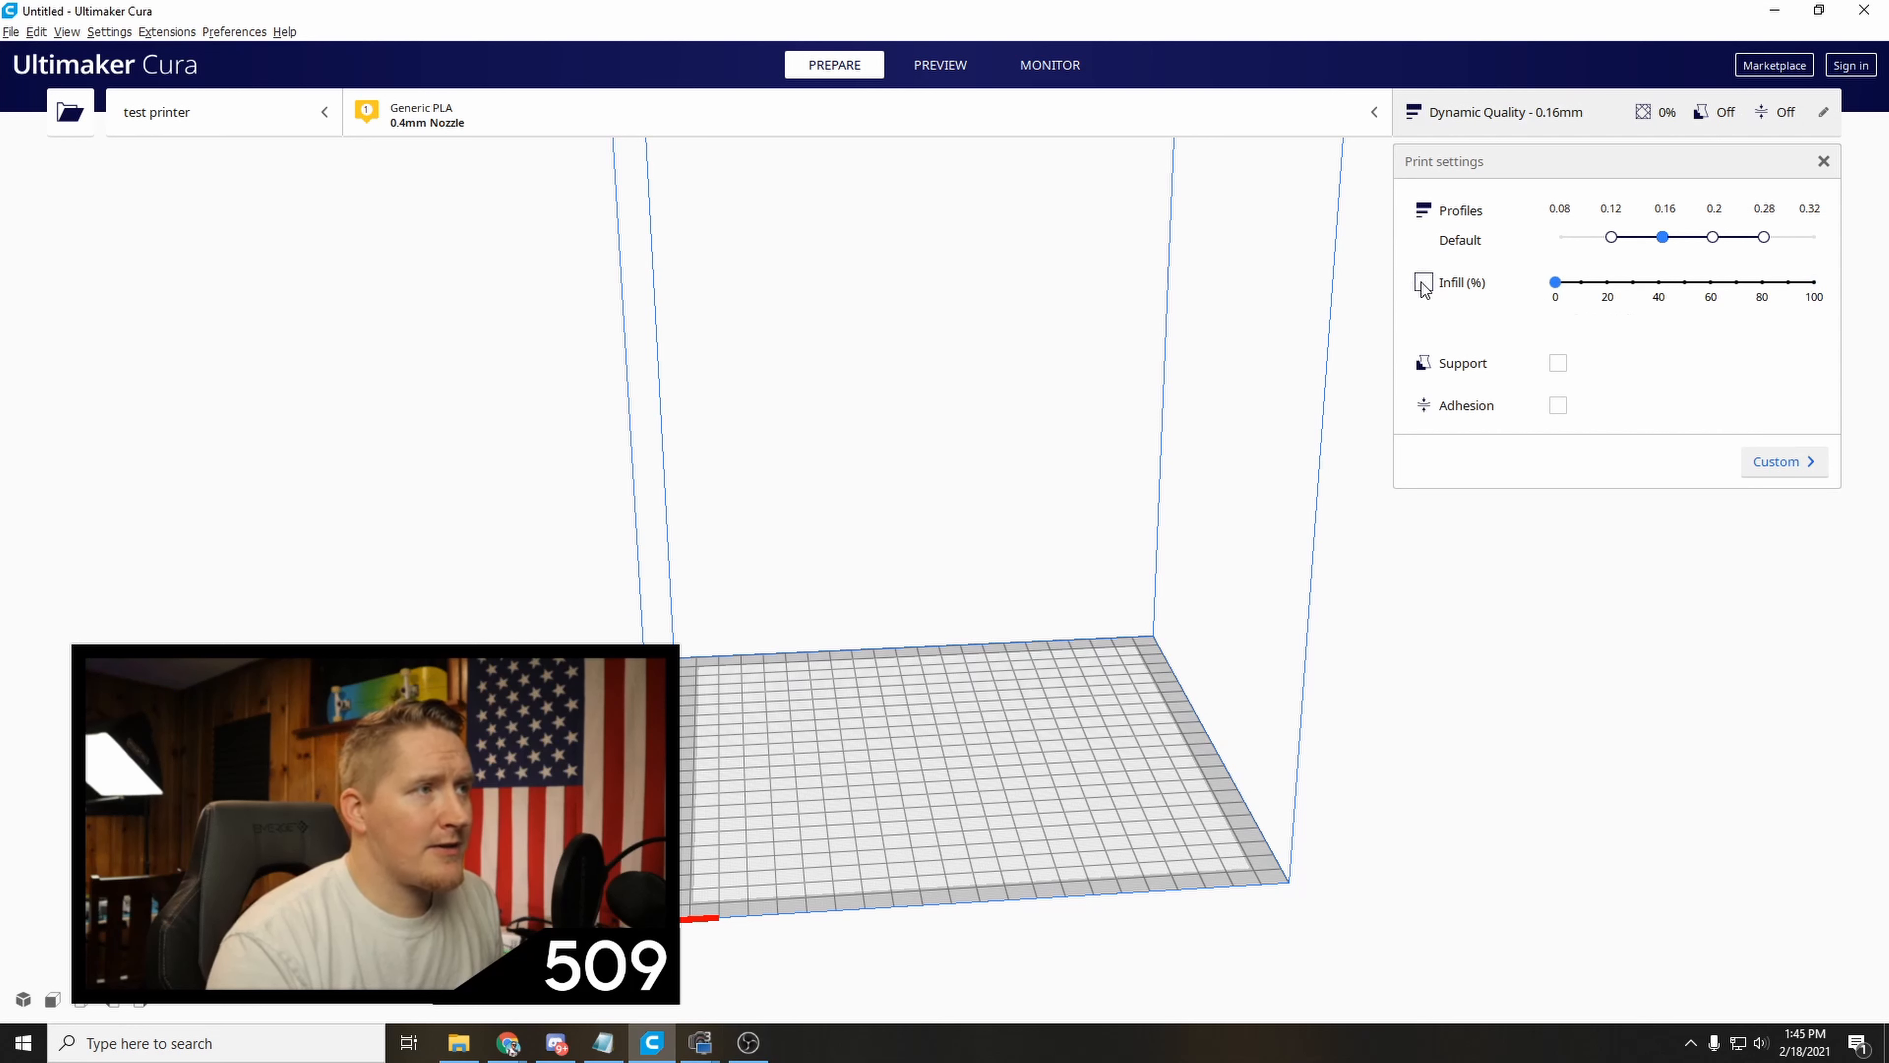
pyautogui.moveTo(1558, 289); pyautogui.dragTo(1634, 286)
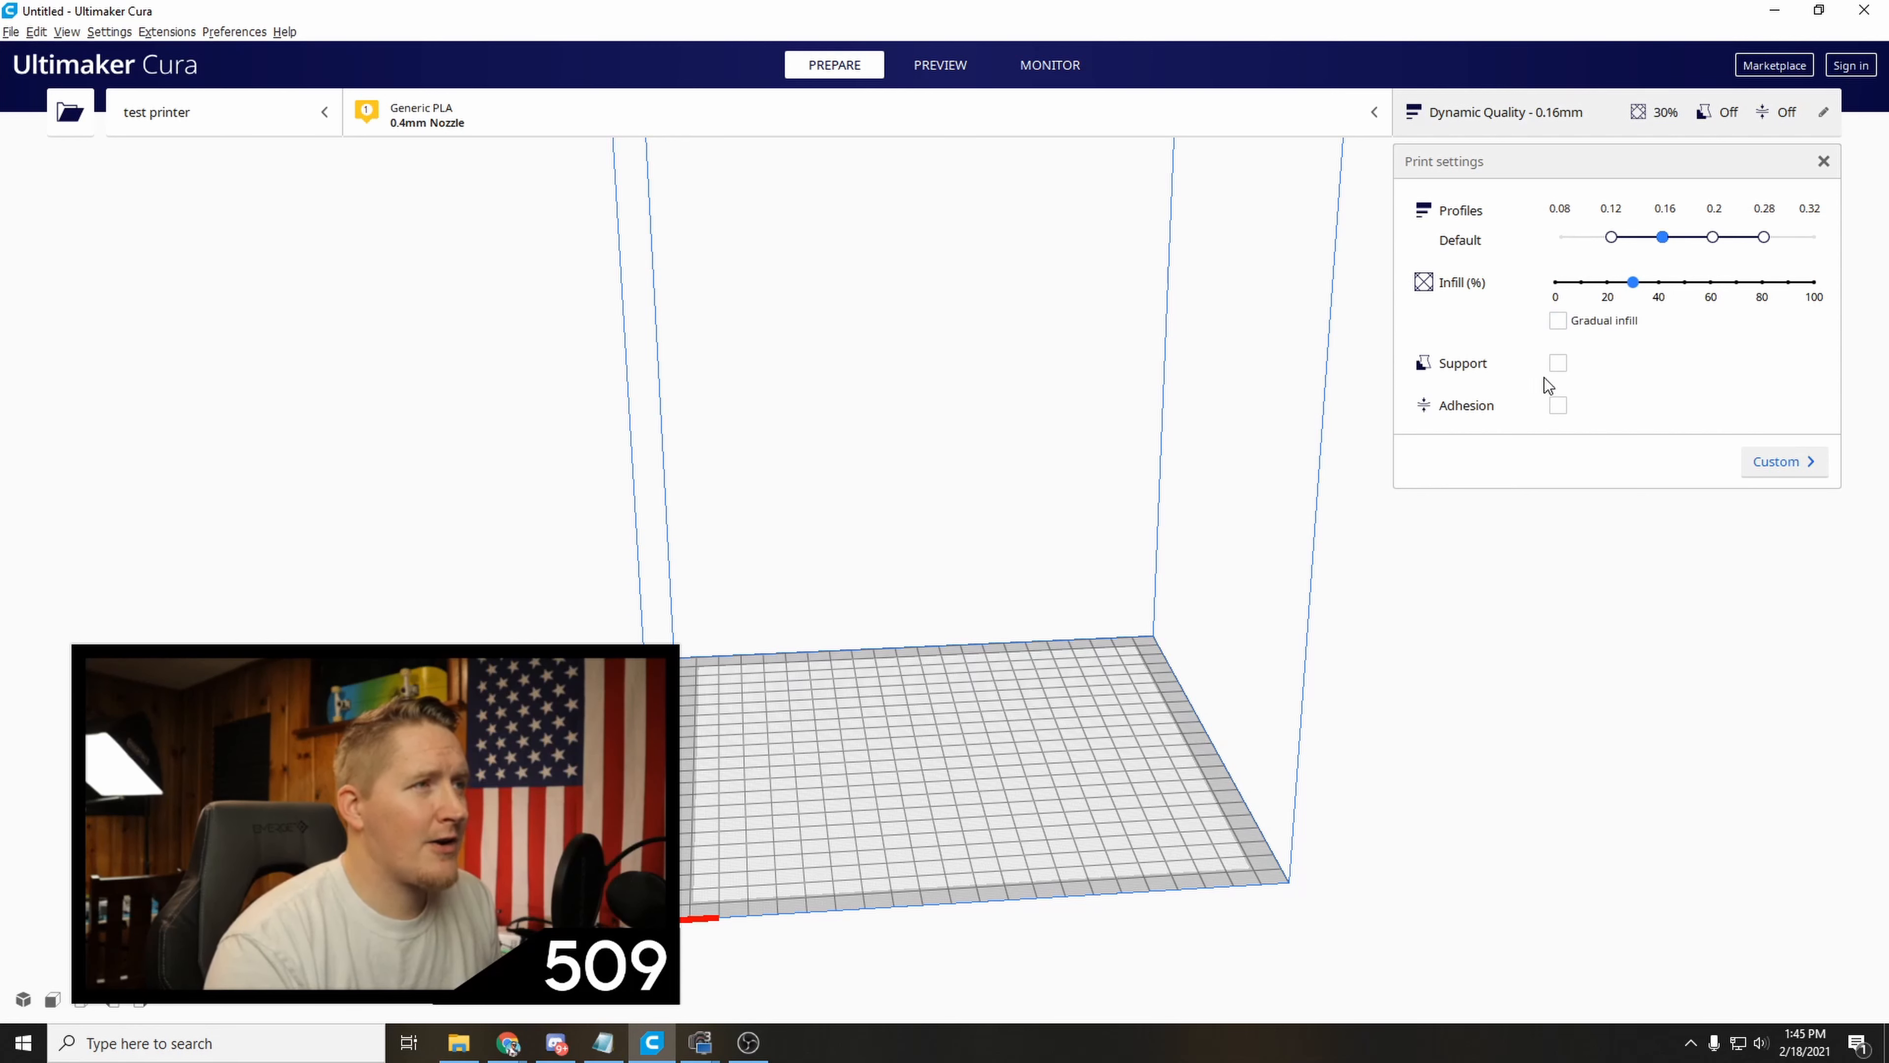
pyautogui.moveTo(1634, 283)
pyautogui.mouseDown()
pyautogui.moveTo(1764, 283)
pyautogui.moveTo(1608, 287)
pyautogui.mouseUp()
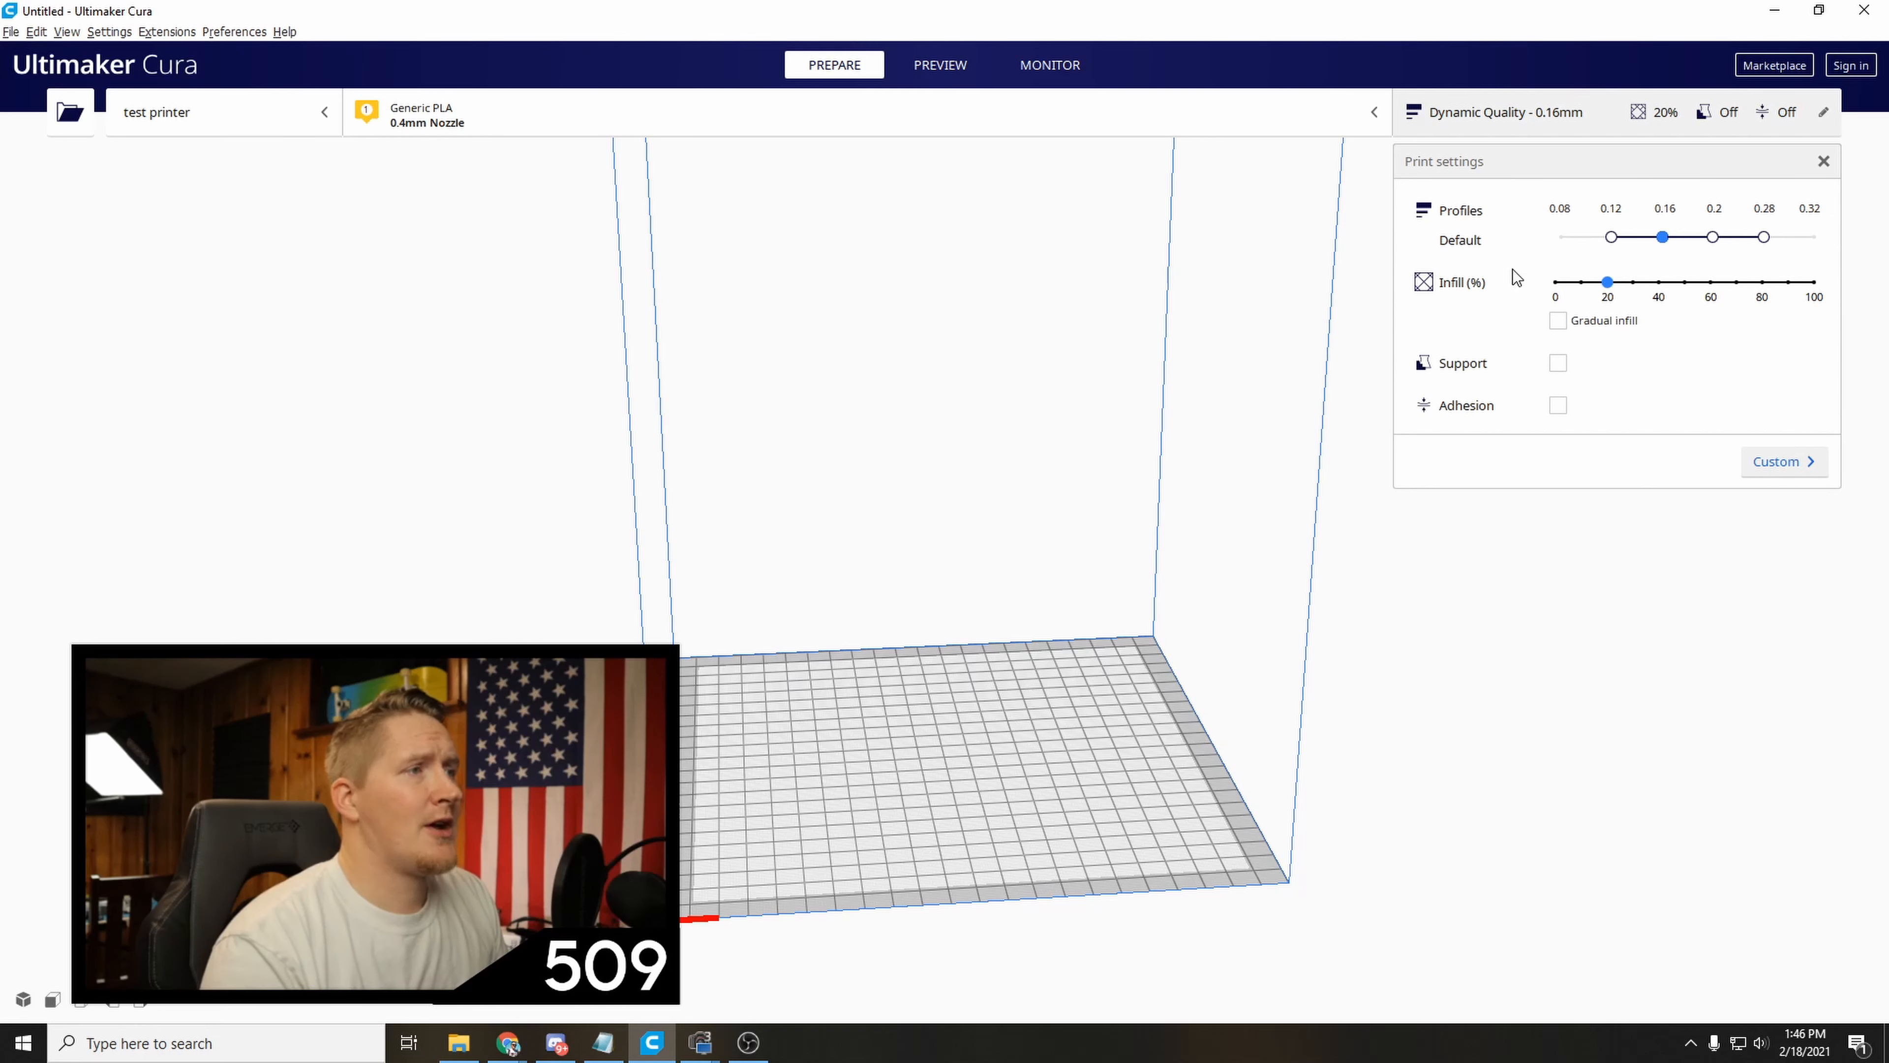
pyautogui.click(1562, 366)
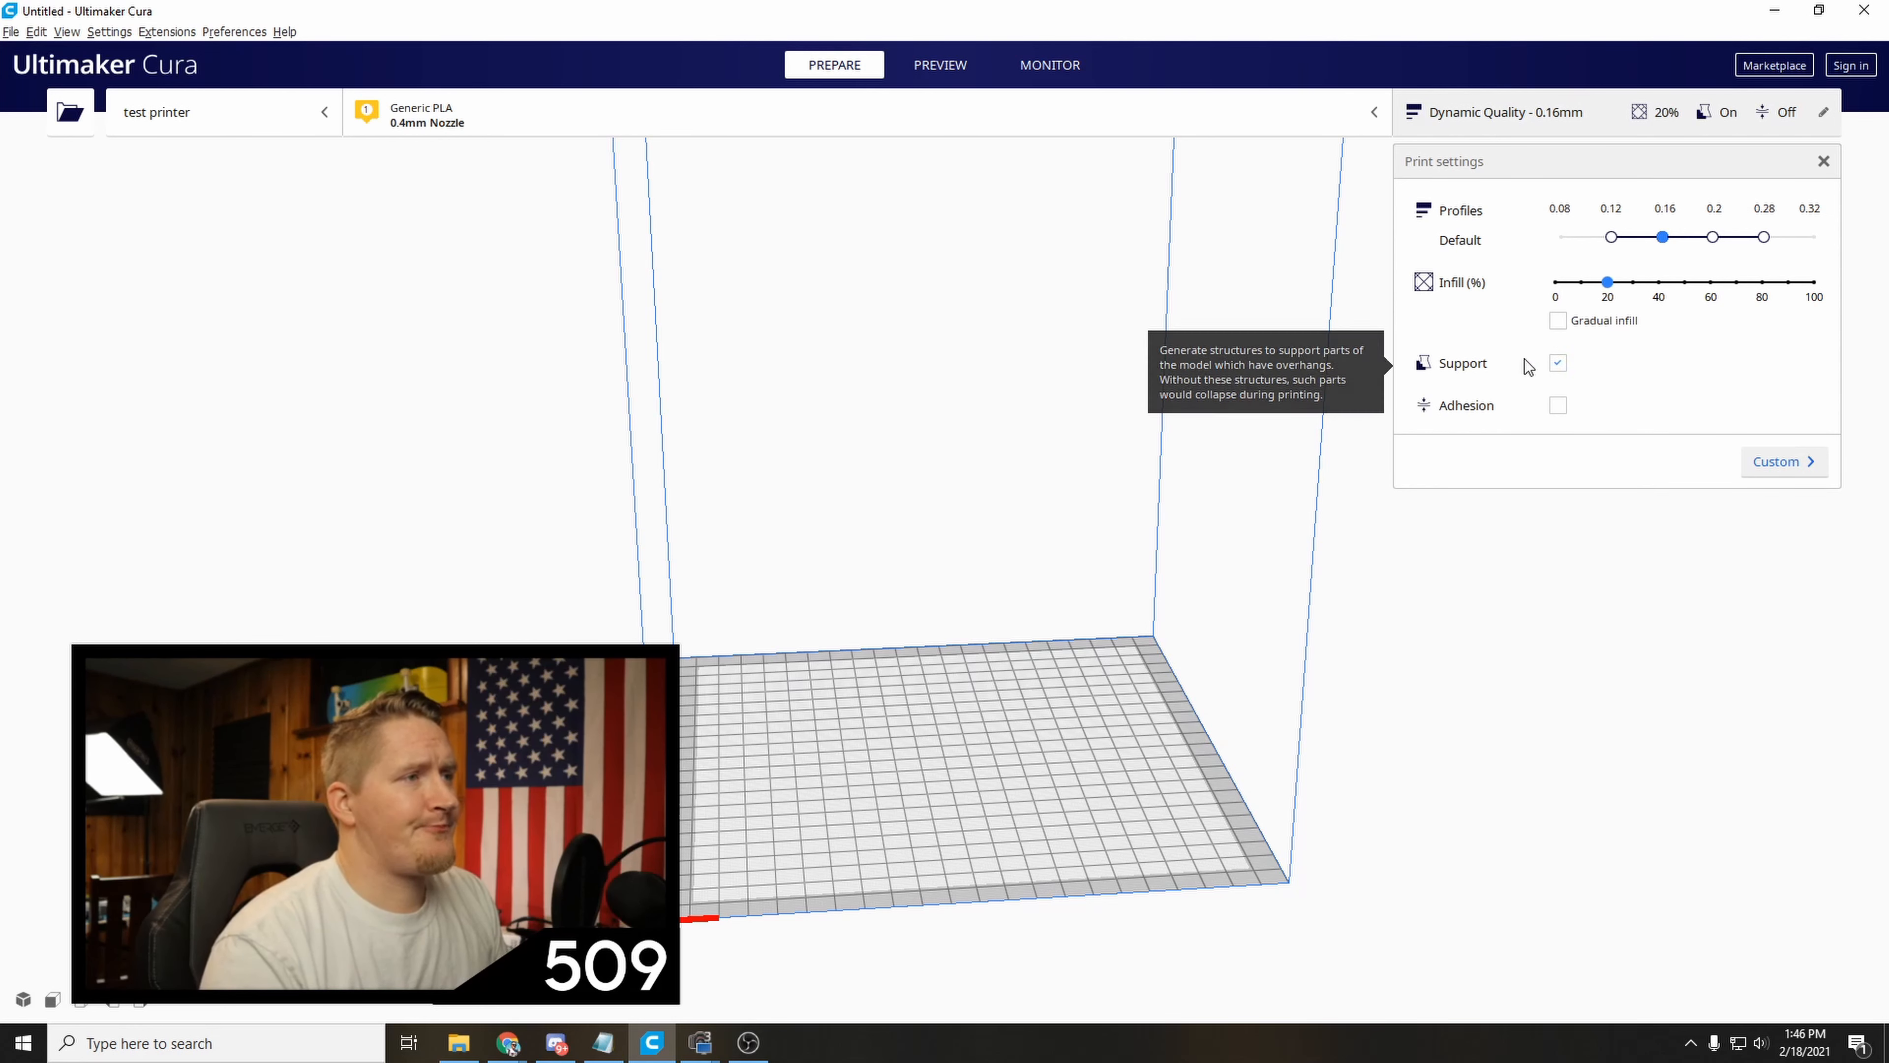
pyautogui.click(1560, 365)
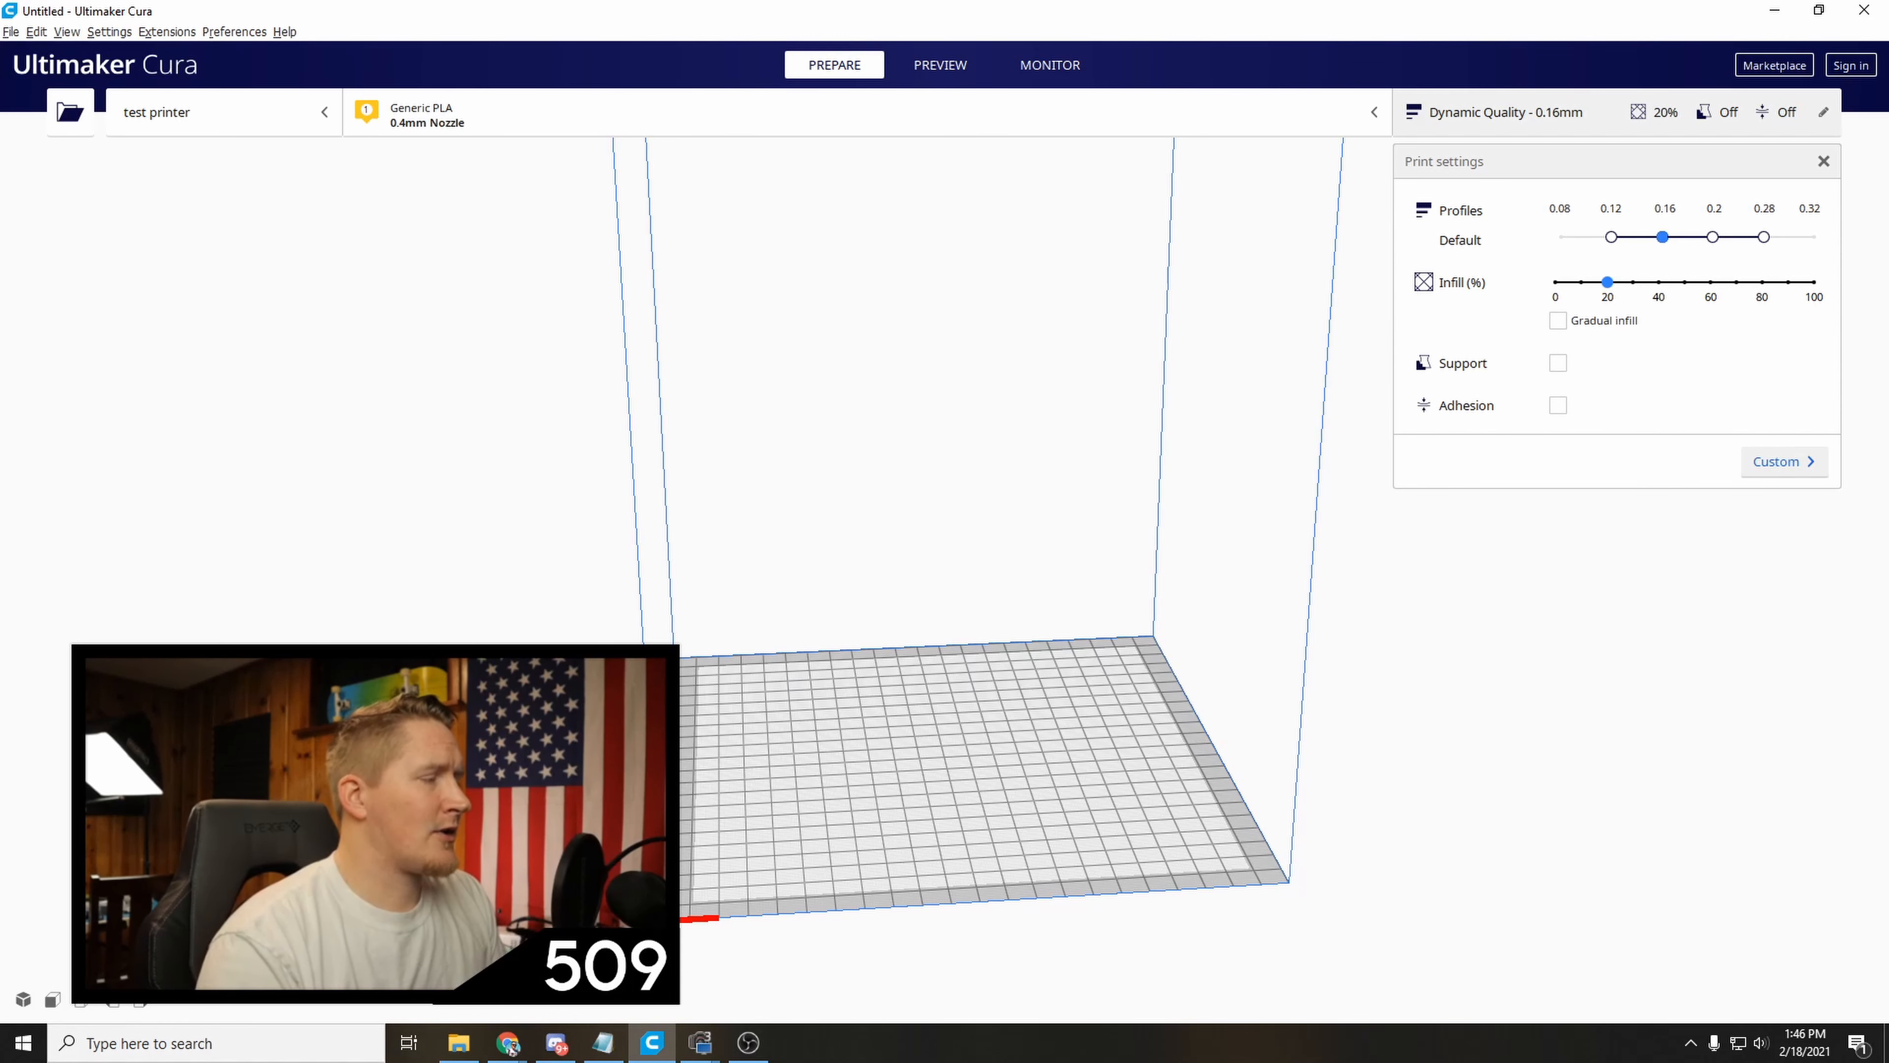
# Switch to the browser and download all files of the XYZ 20mm Calibration Cube from its Thingiverse page.
pyautogui.click(509, 1043)
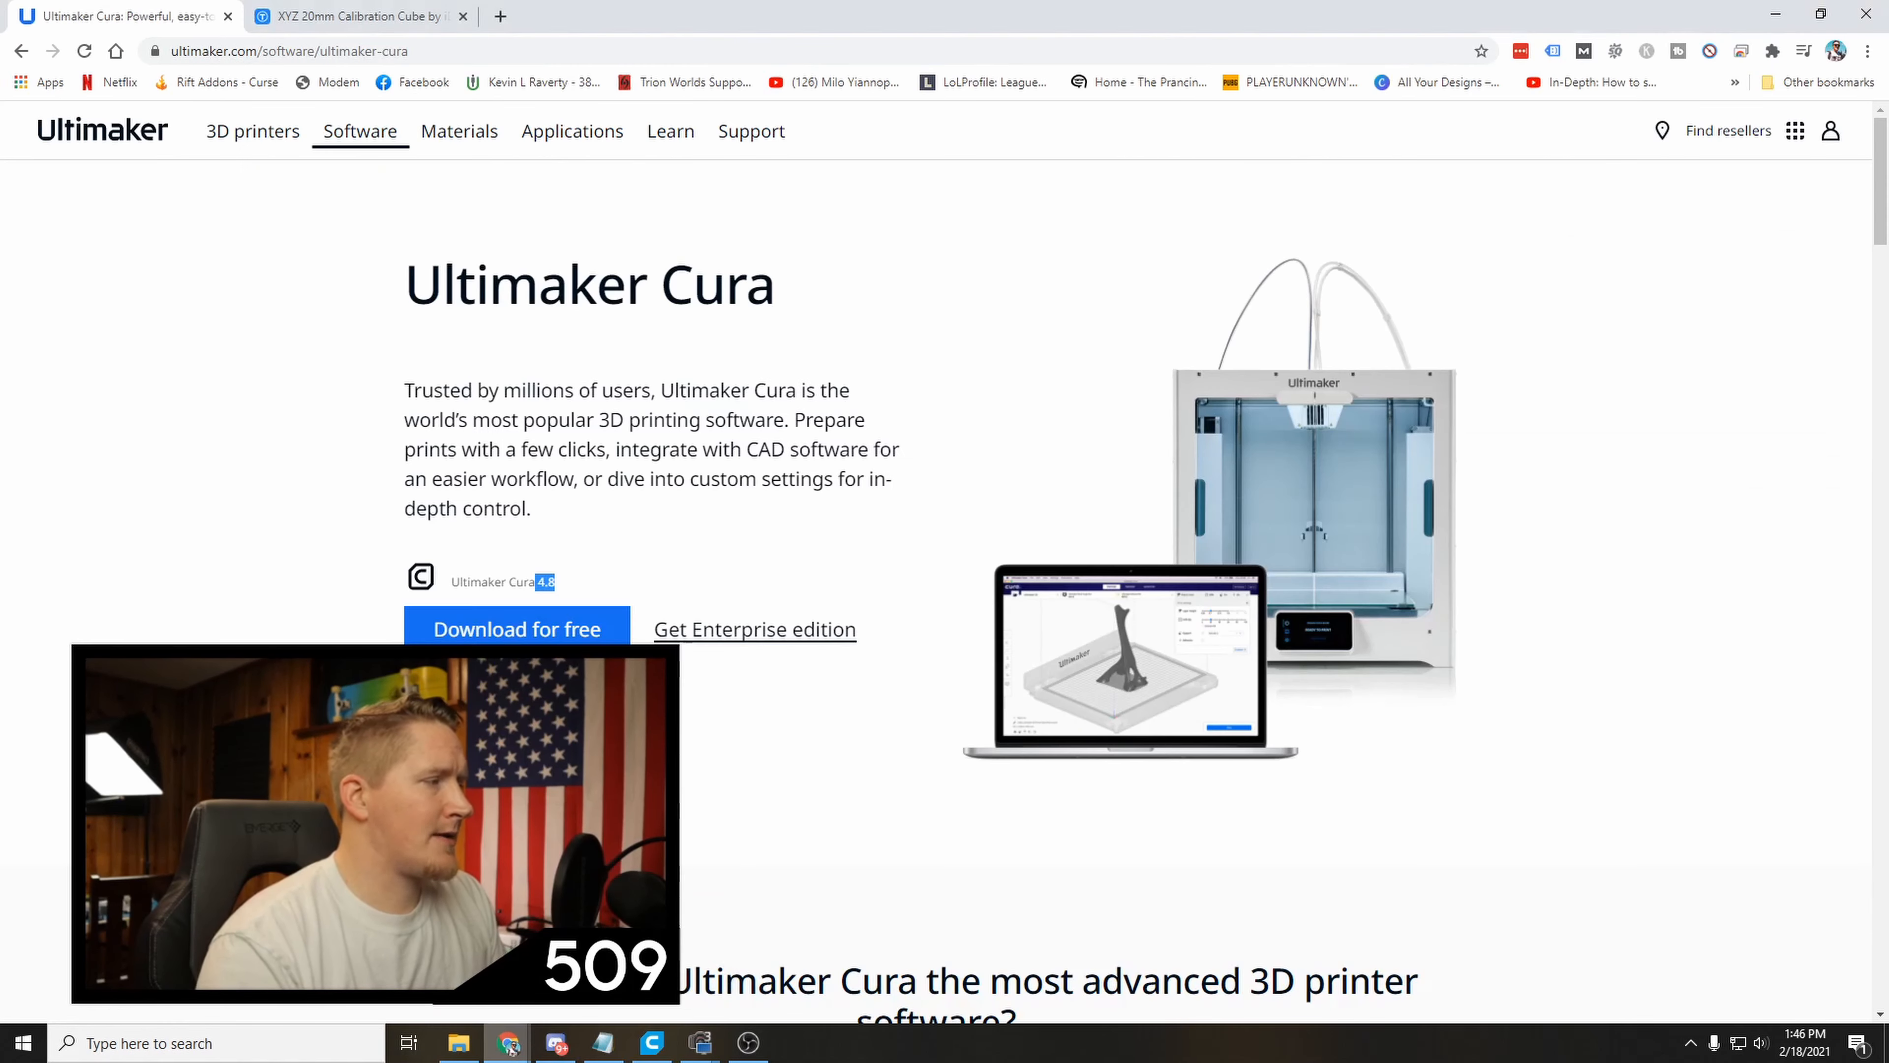
pyautogui.click(309, 16)
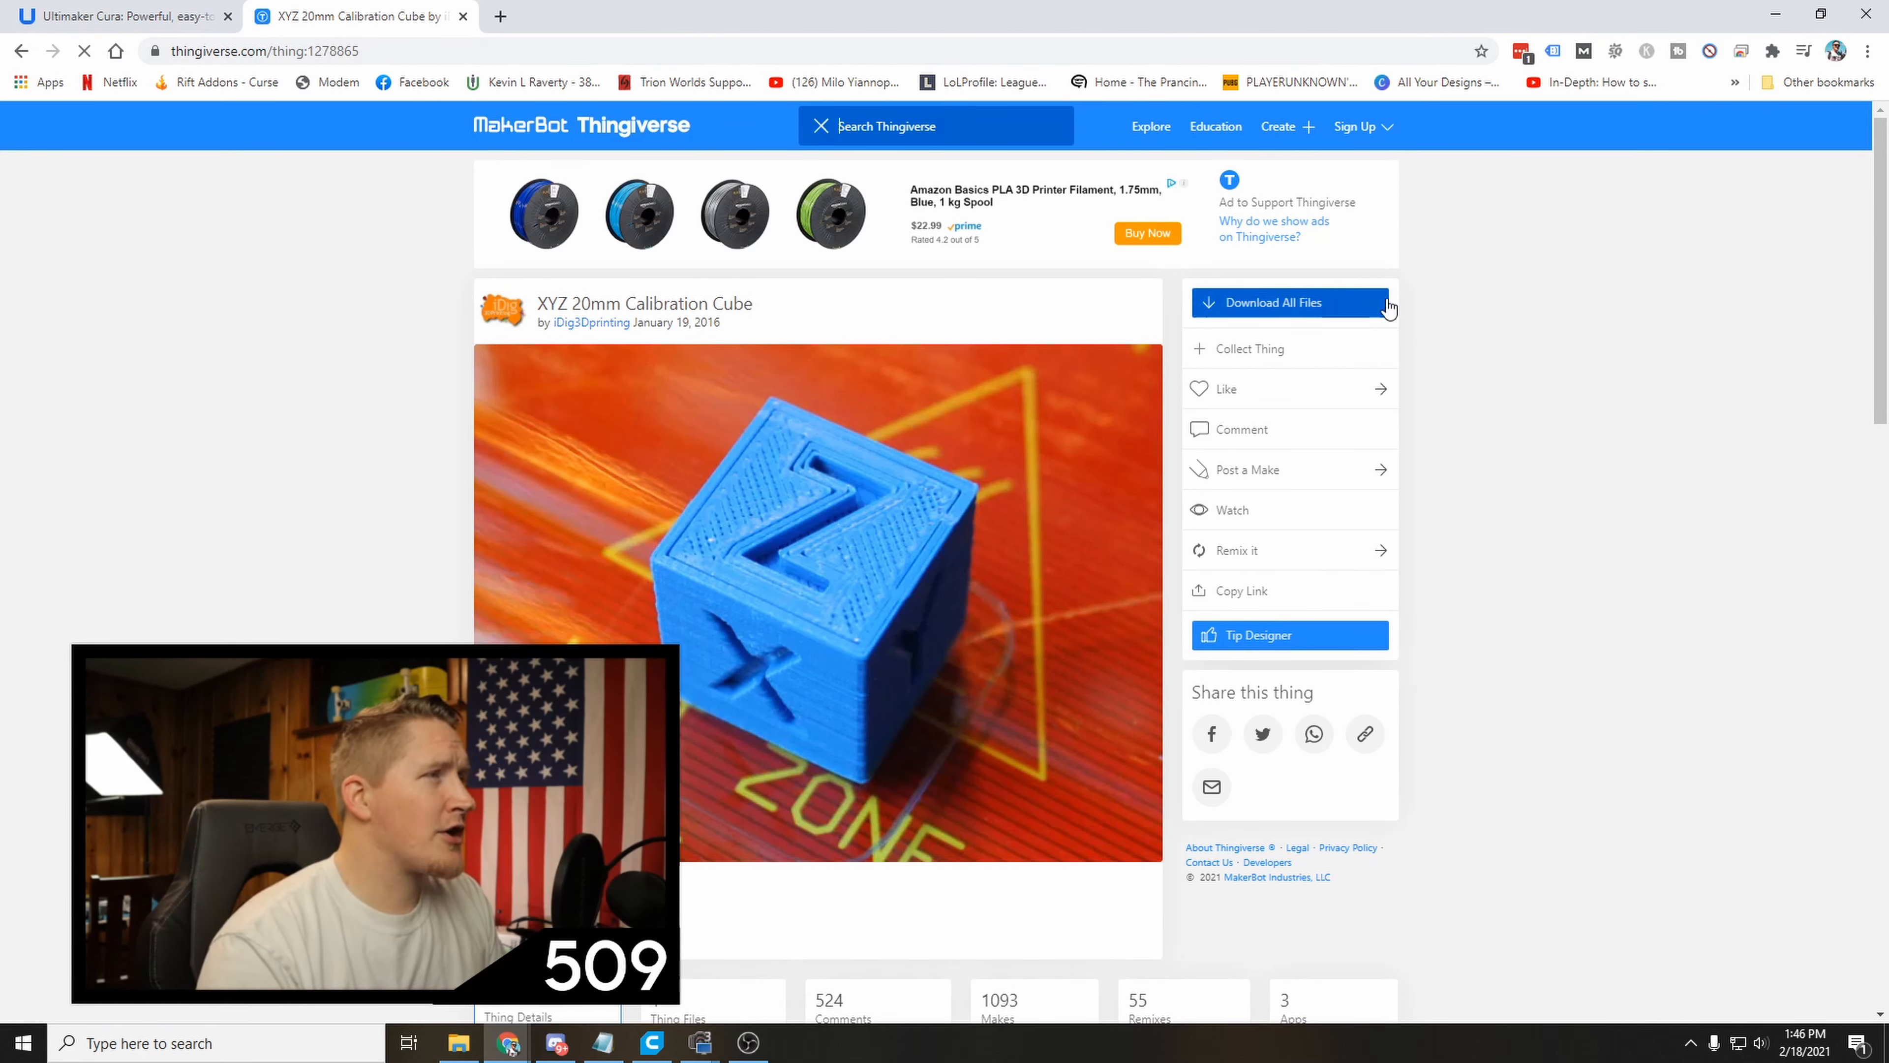
pyautogui.click(1333, 321)
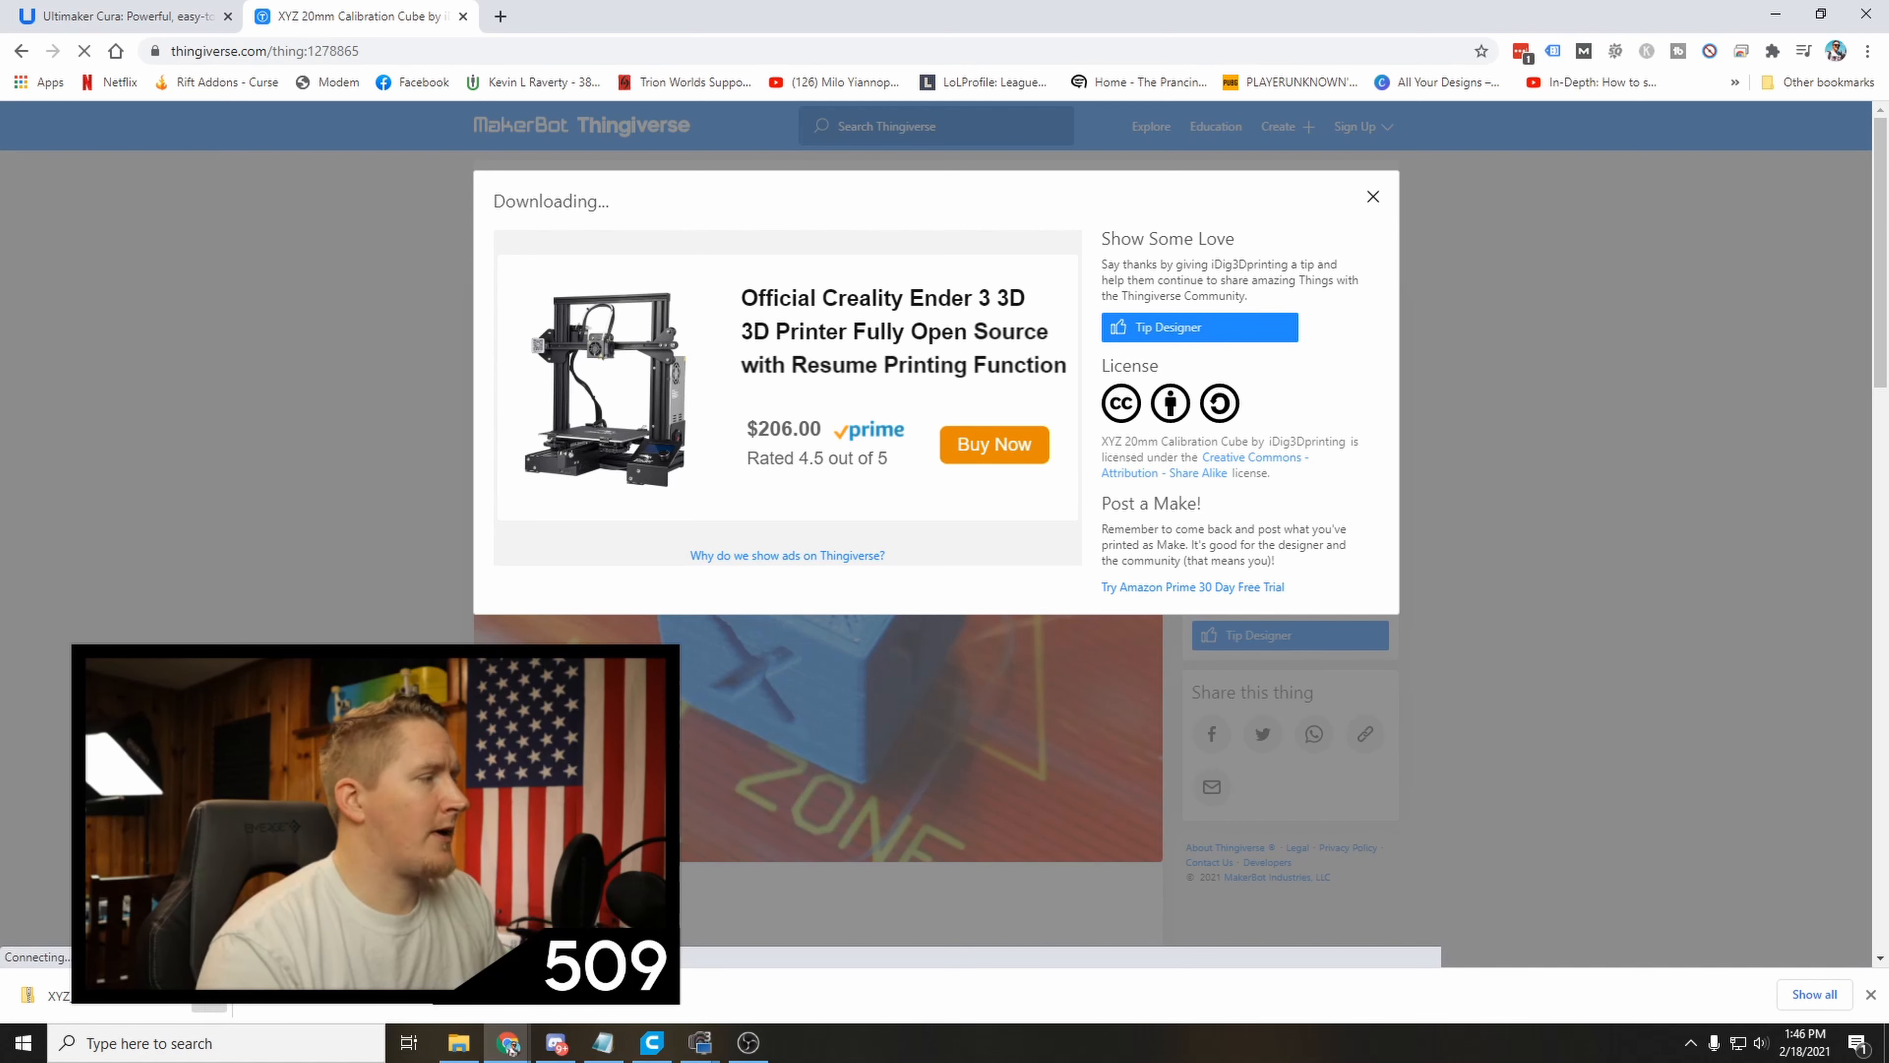
# Extract the downloaded XYZ_20mm_Calibration_Cube (3) archive to the suggested folder in Downloads.
pyautogui.click(249, 924)
pyautogui.moveTo(1022, 290); pyautogui.dragTo(1168, 197)
pyautogui.rightClick(994, 426)
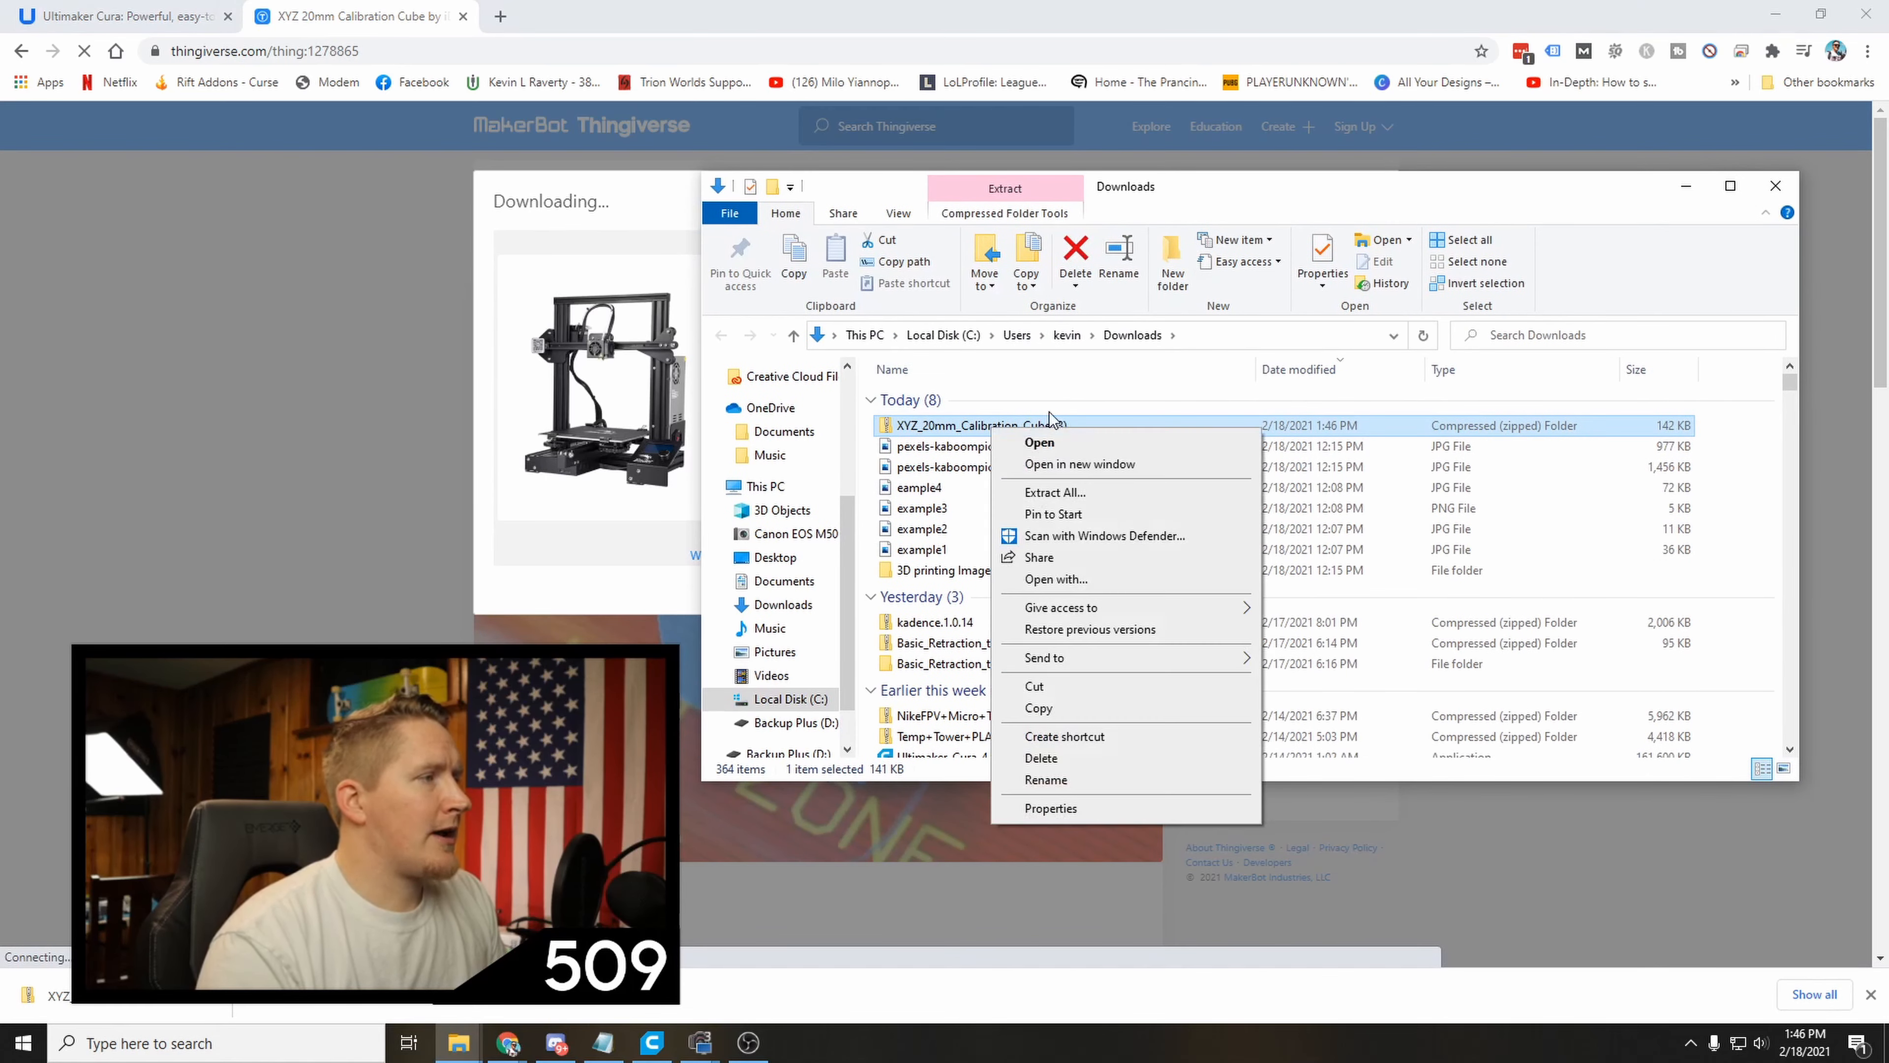
pyautogui.click(1131, 494)
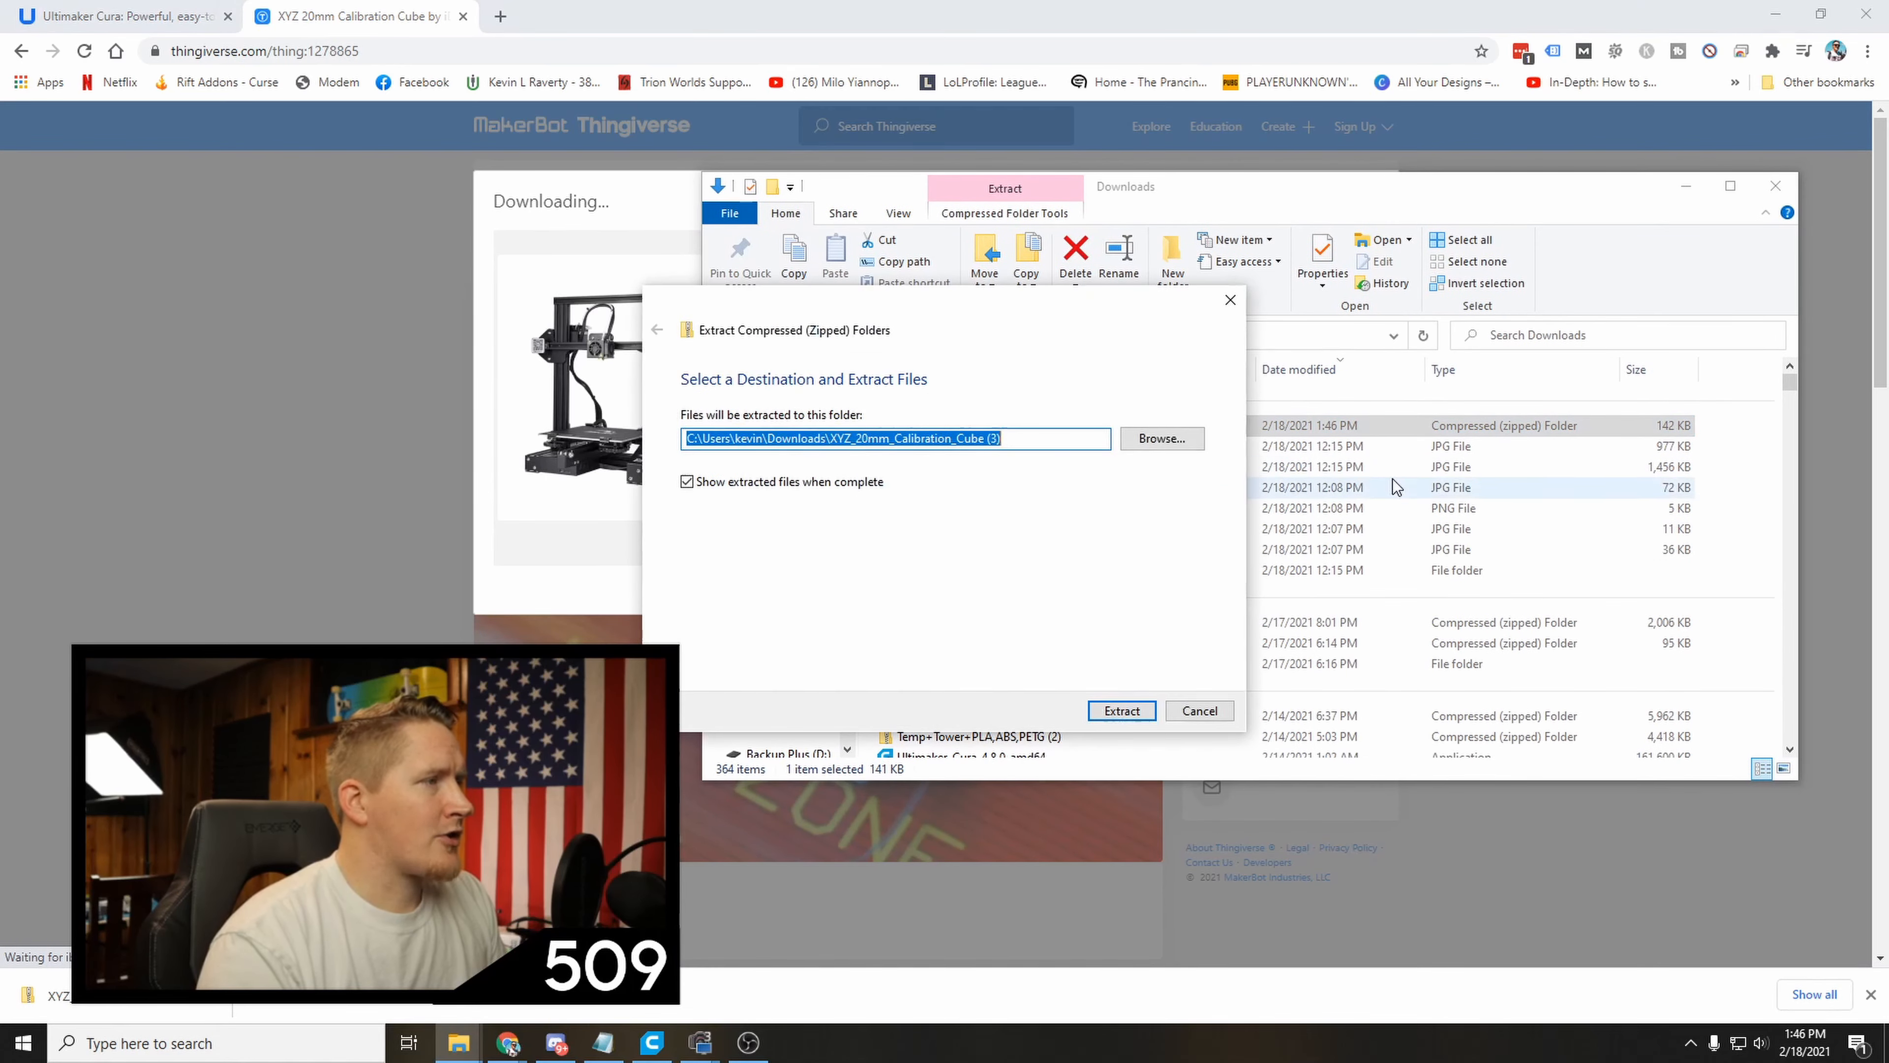
pyautogui.click(1117, 707)
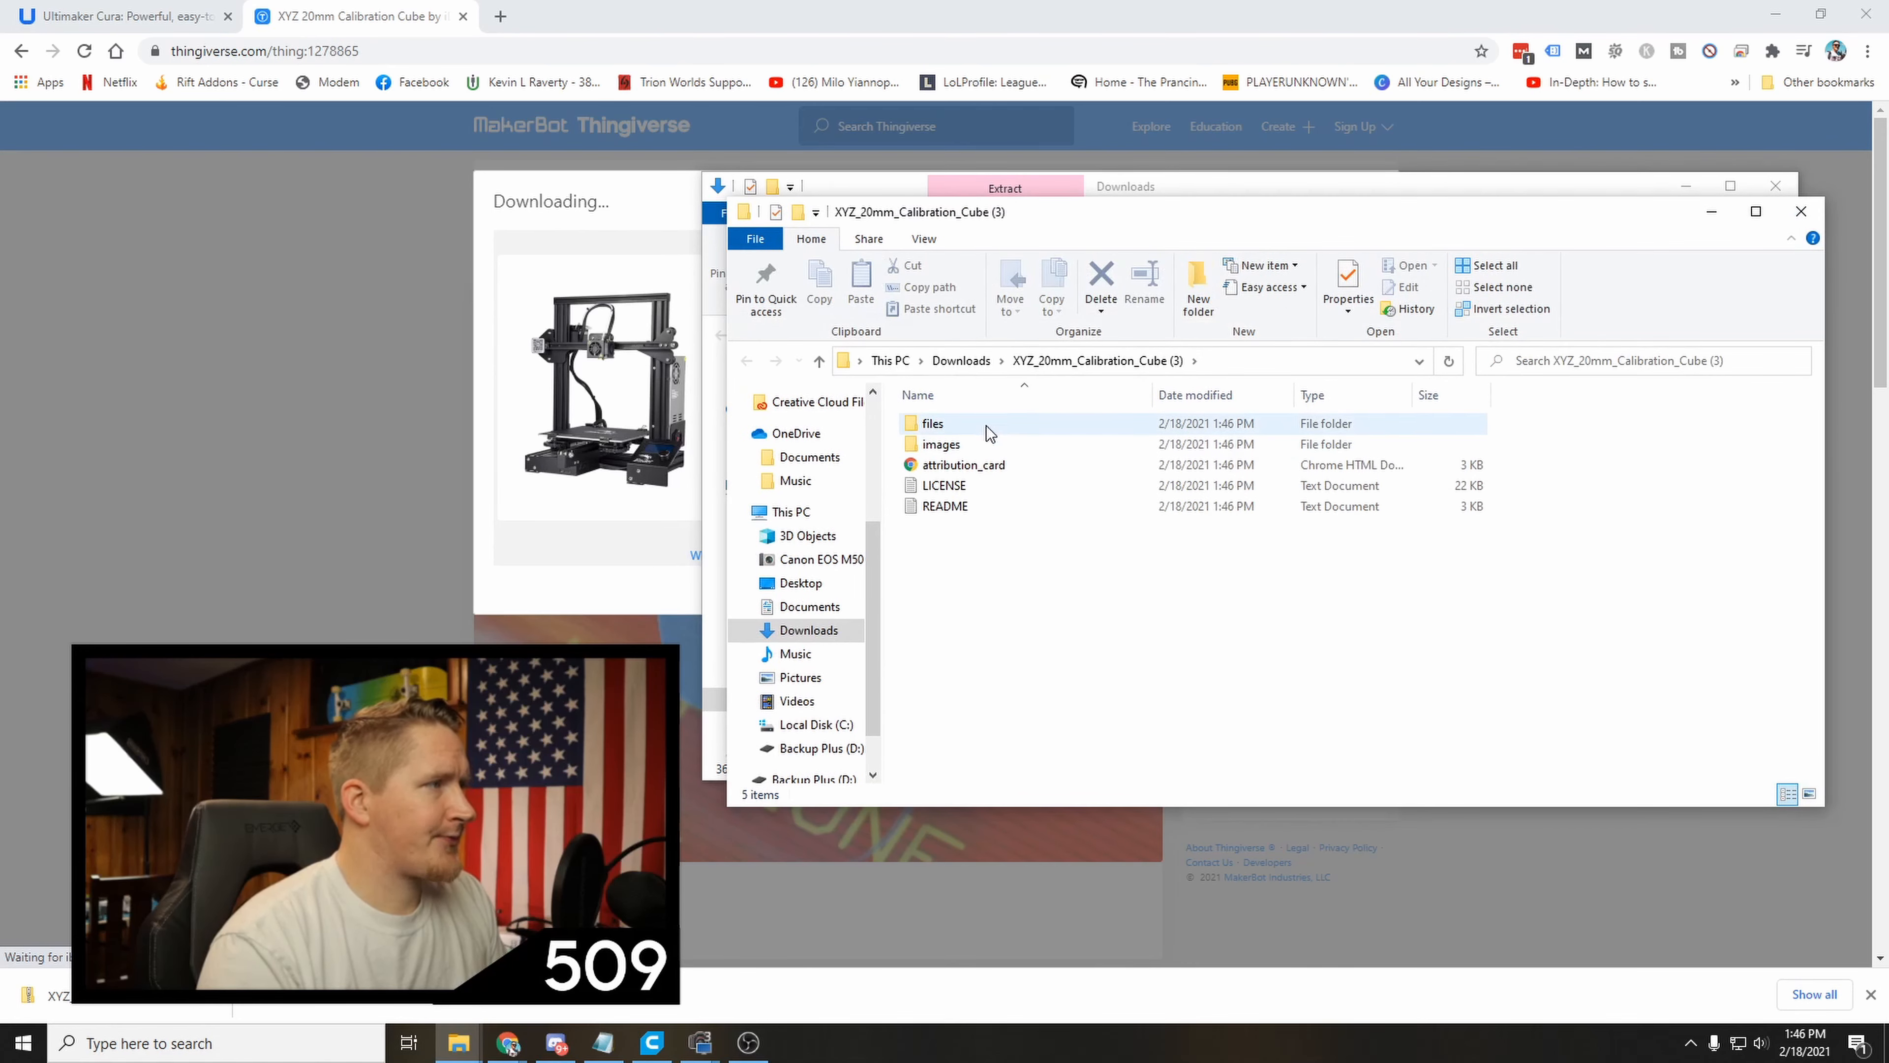
# Close the original Downloads window and open the files folder inside the extracted calibration cube folder.
pyautogui.click(982, 431)
pyautogui.moveTo(1371, 220); pyautogui.dragTo(1229, 236)
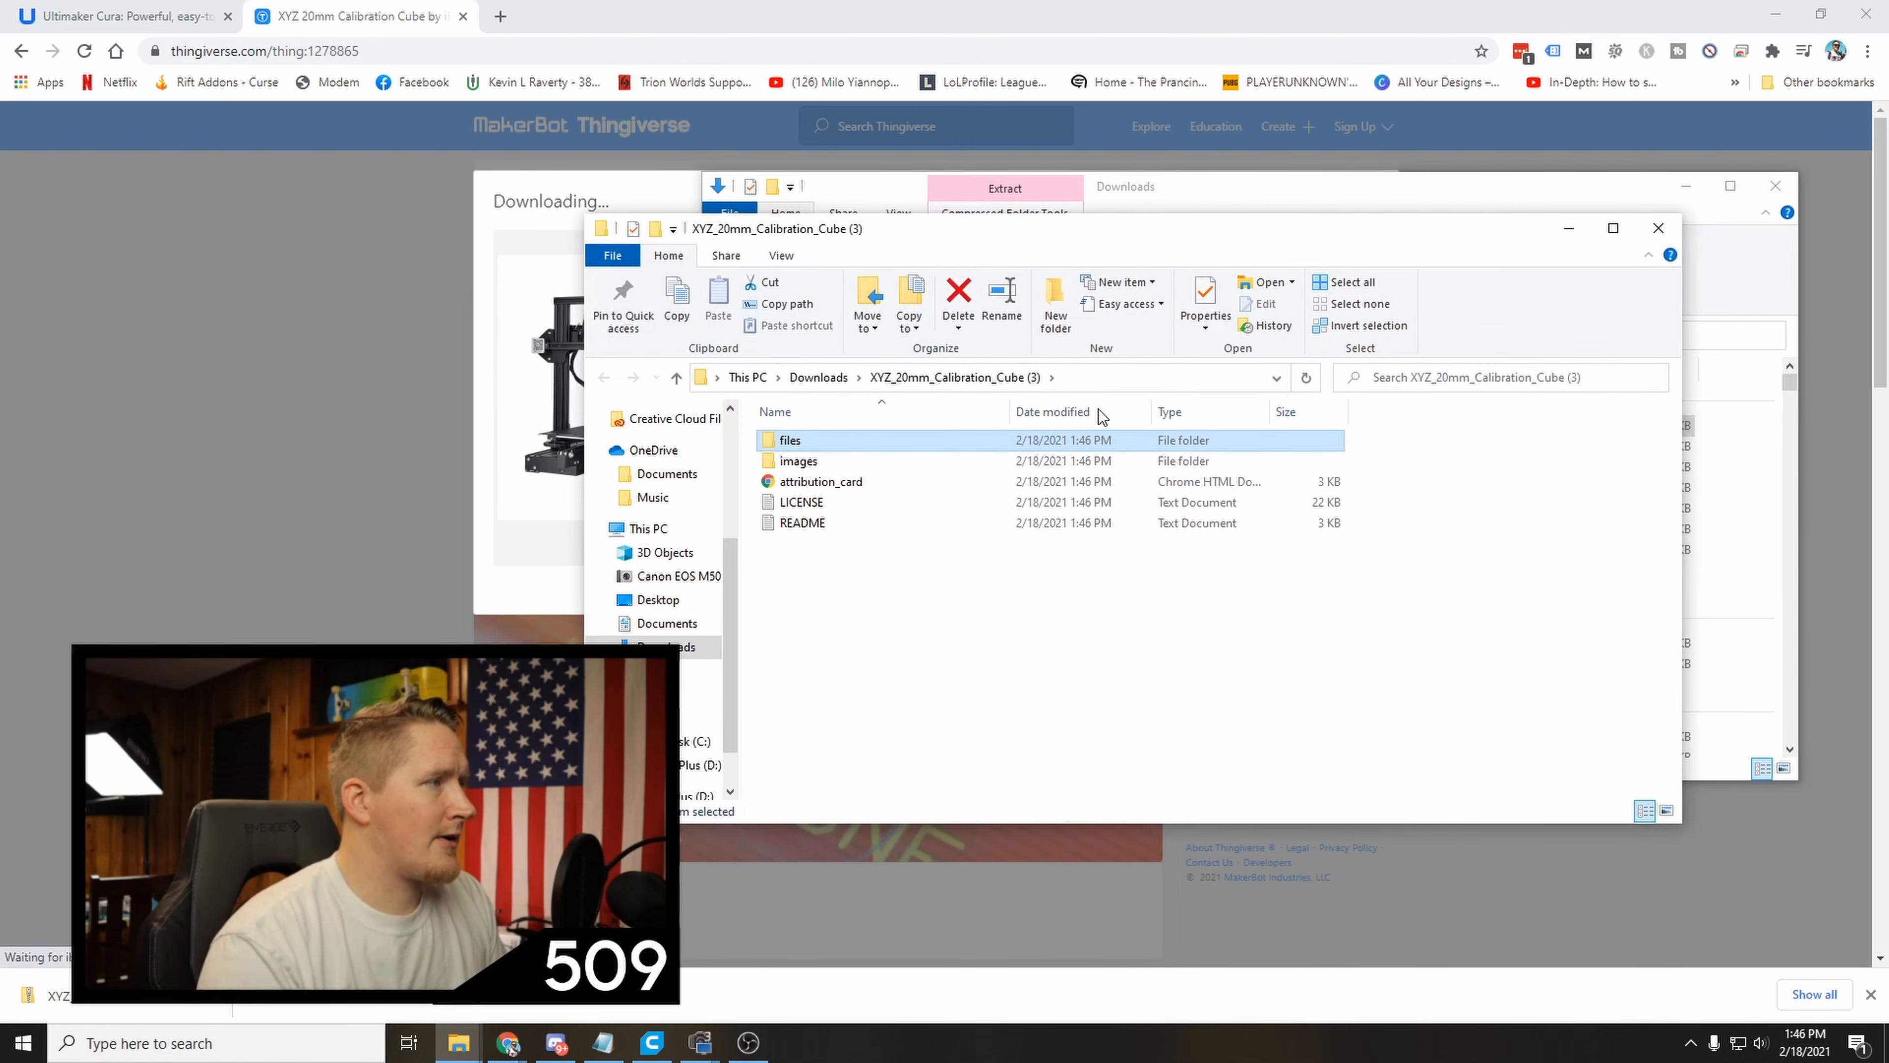
pyautogui.click(1776, 186)
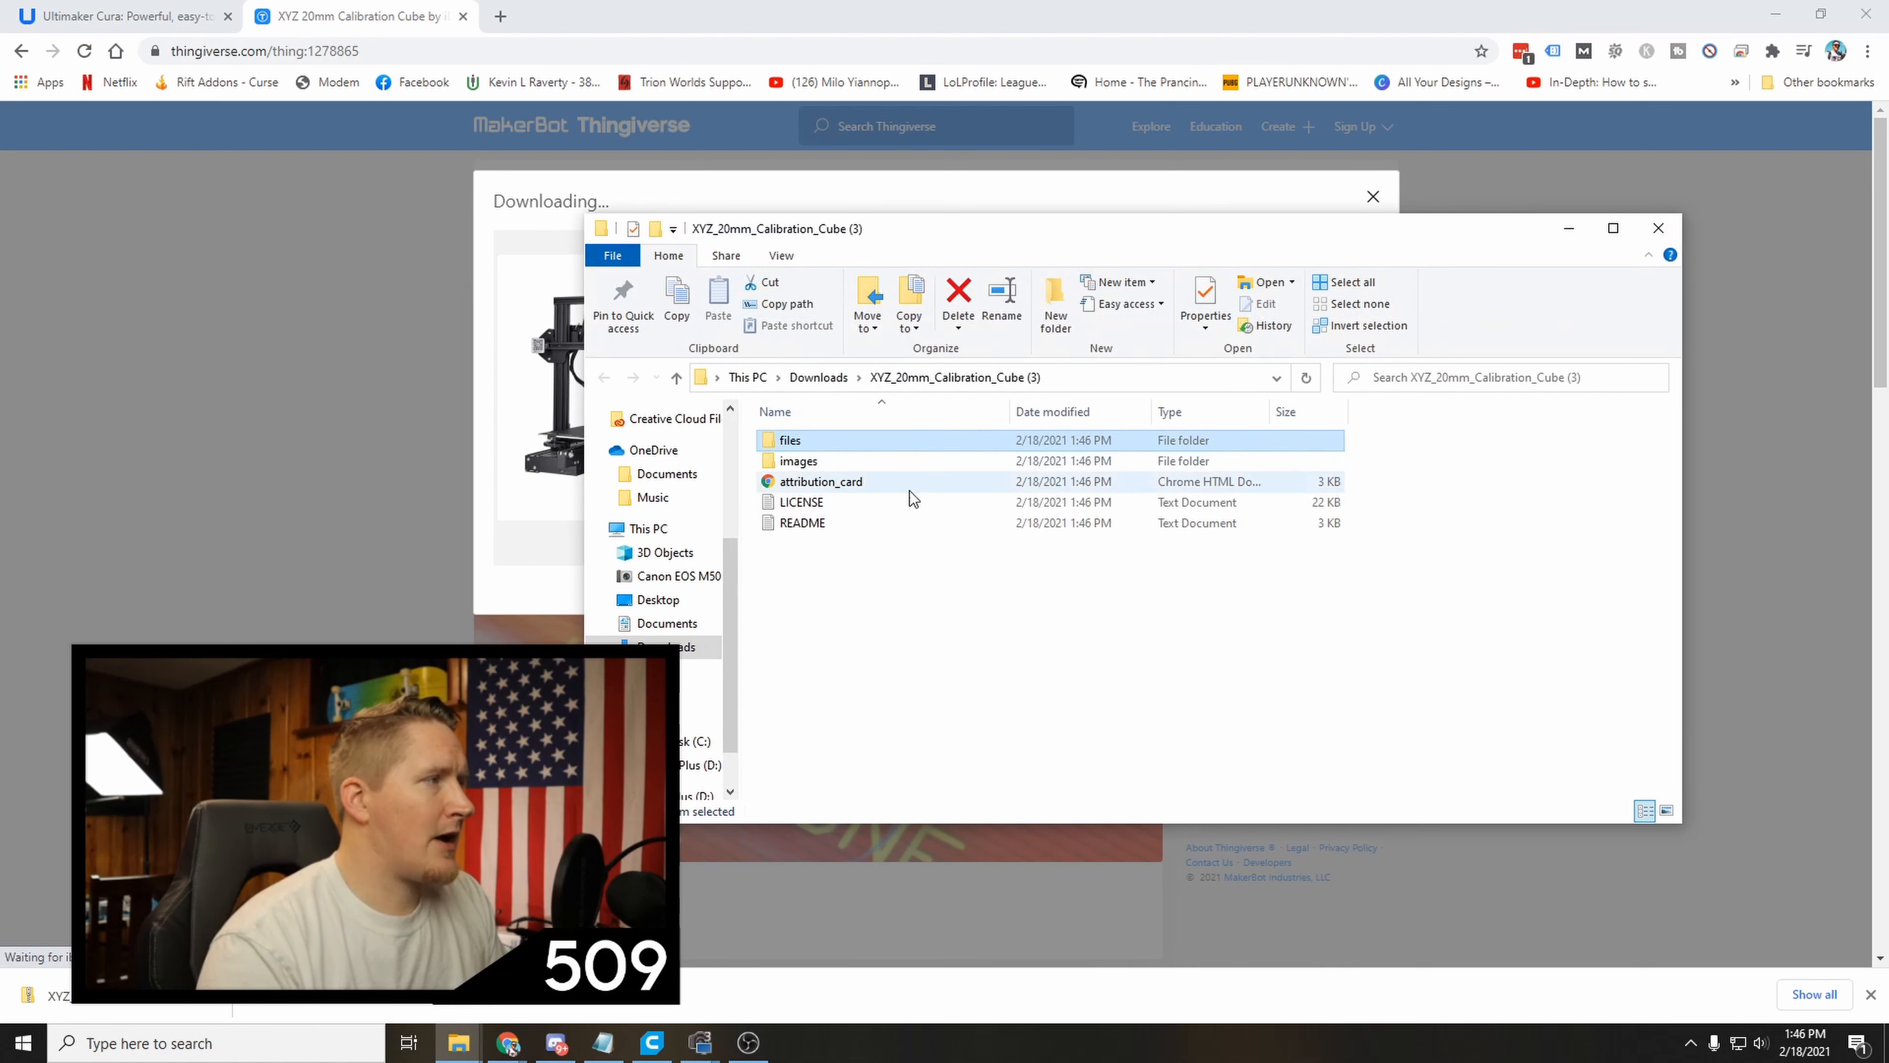
pyautogui.doubleClick(788, 441)
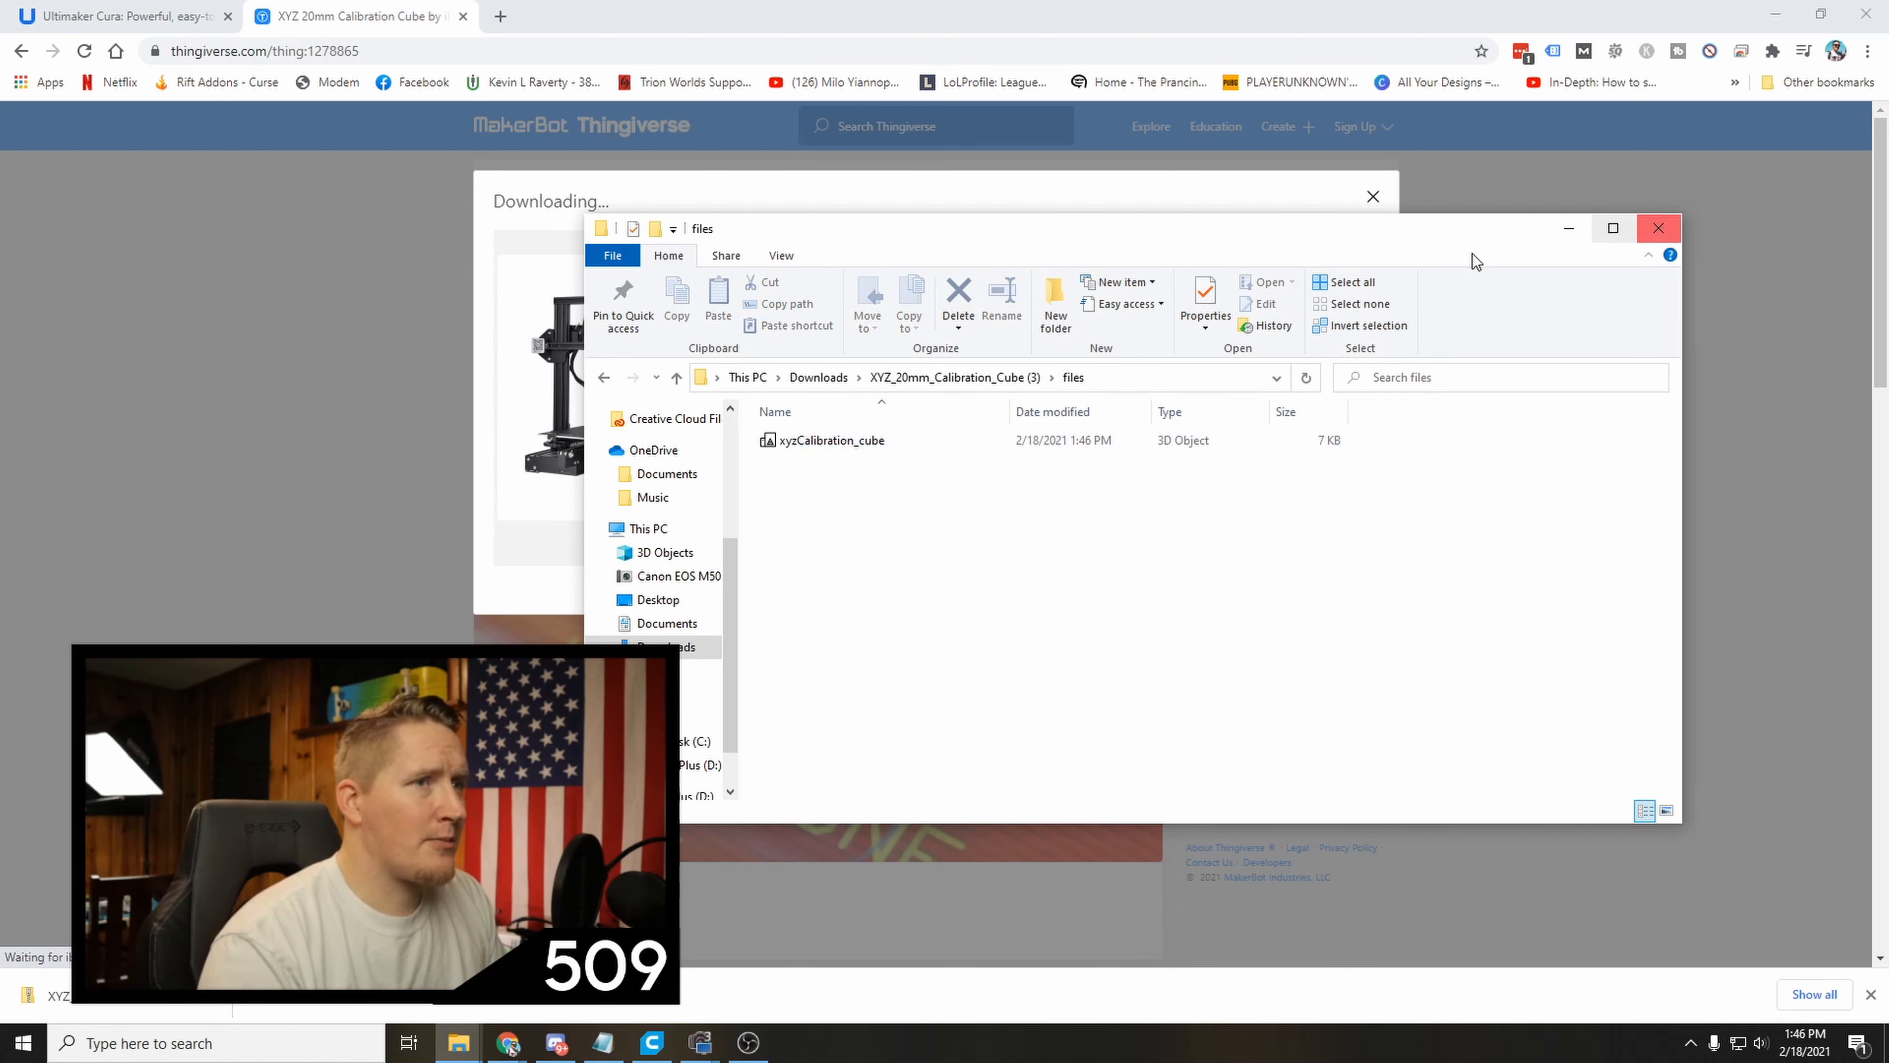
# Switch to Cura and load the xyzCalibration_cube model from the extracted files folder onto the build plate.
pyautogui.moveTo(1369, 238); pyautogui.dragTo(1888, 241)
pyautogui.click(1239, 771)
pyautogui.click(651, 1042)
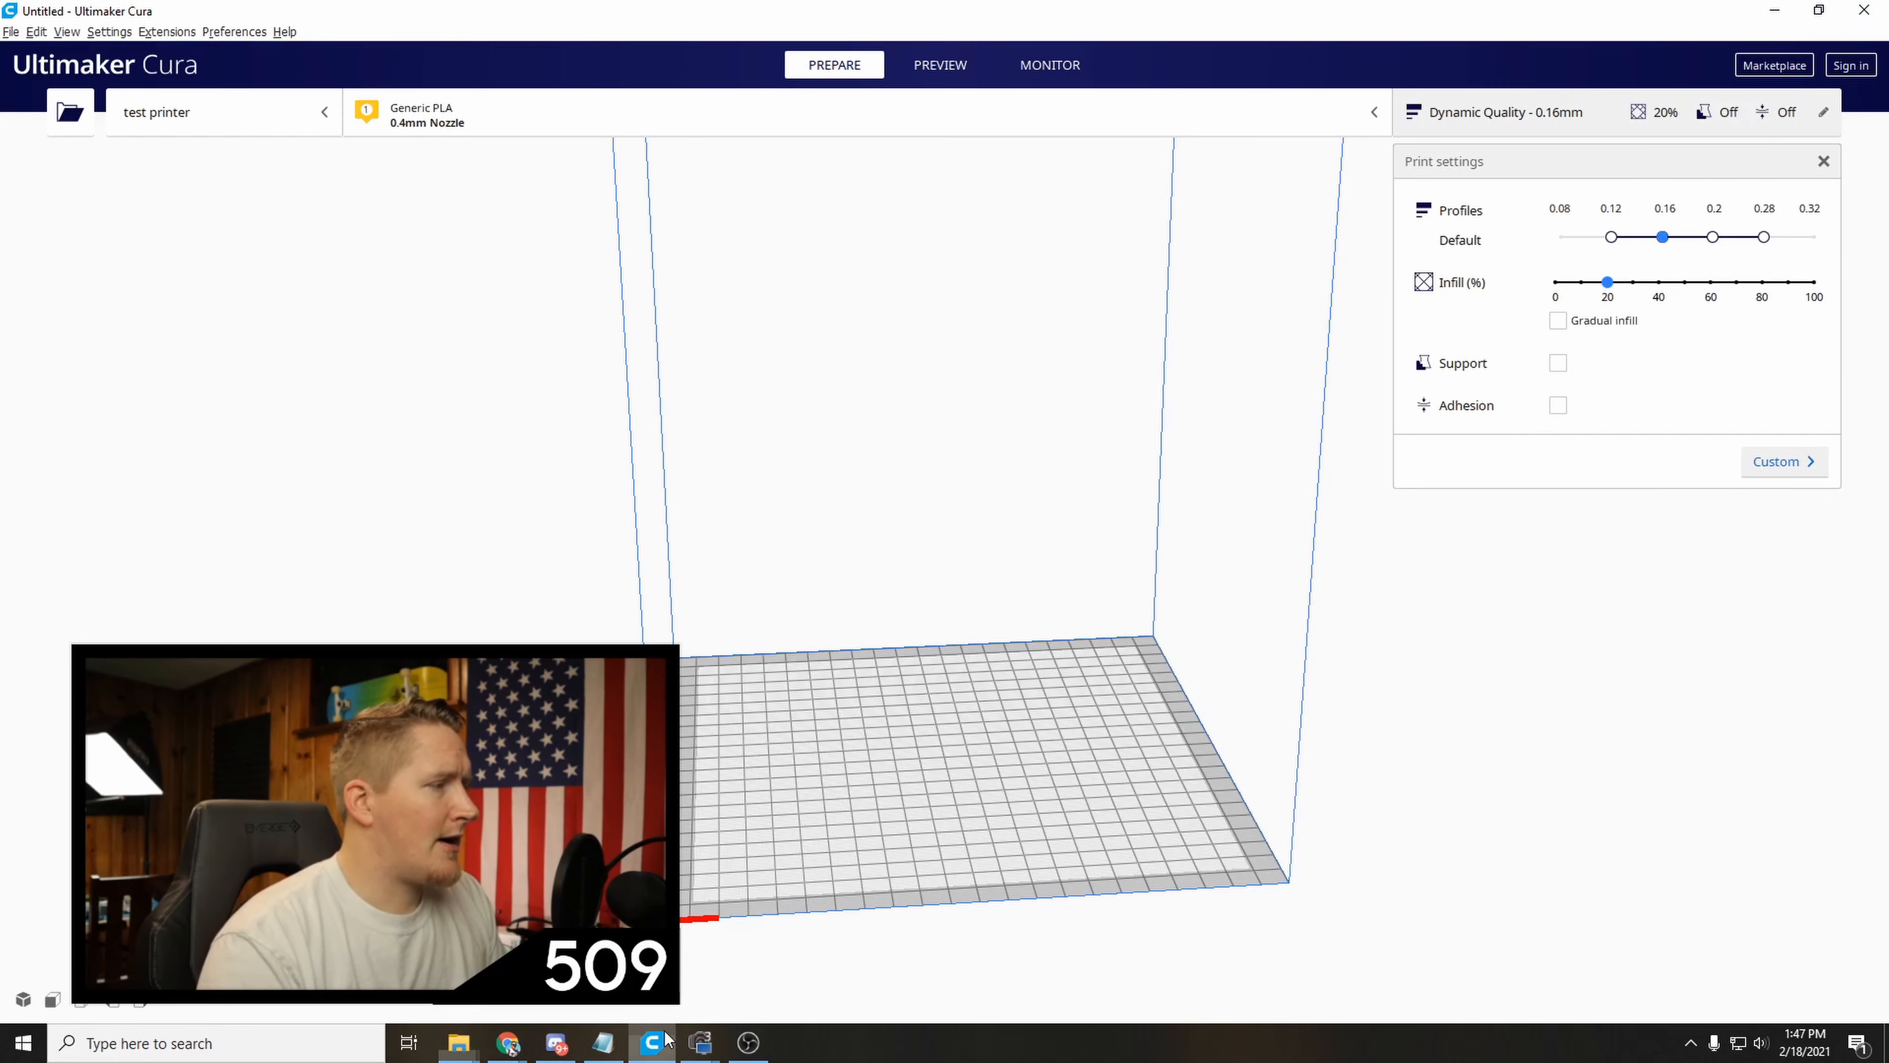
pyautogui.click(458, 1042)
pyautogui.moveTo(1882, 350); pyautogui.dragTo(1016, 684)
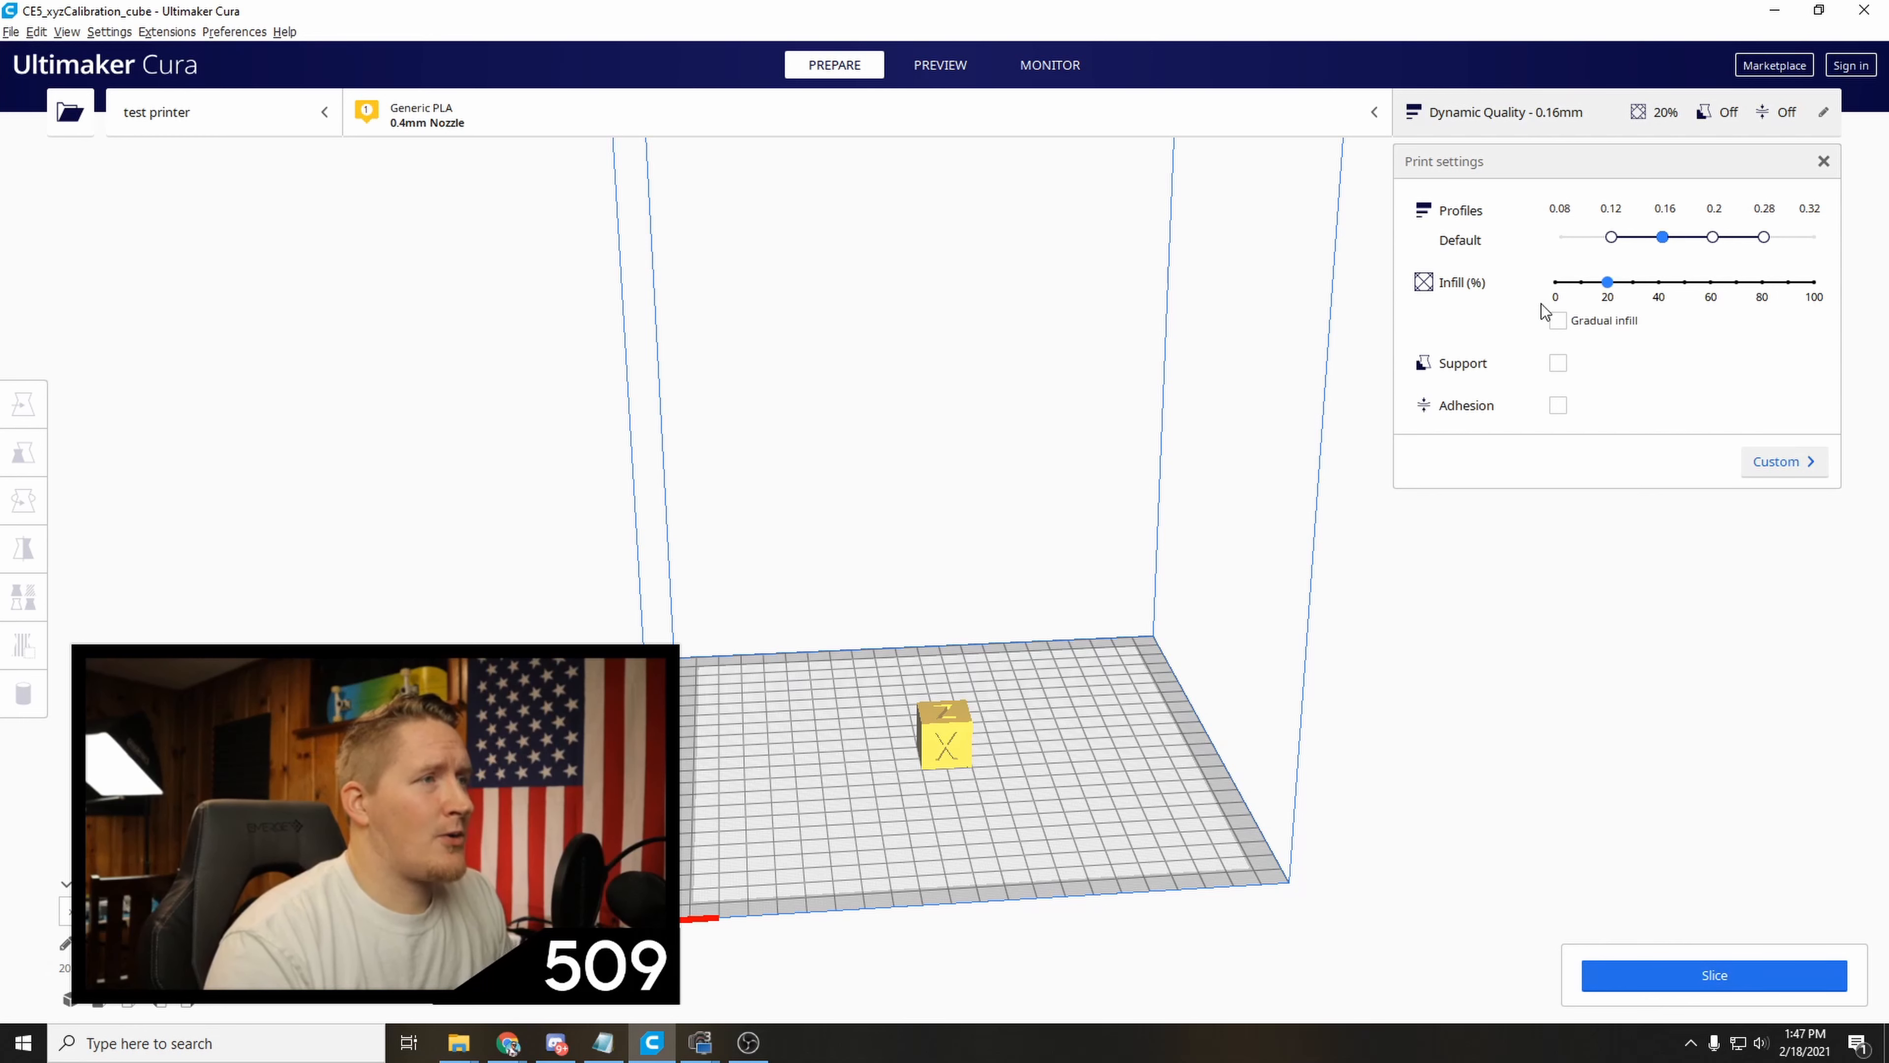
# Slice the calibration cube with the 0.16 mm Dynamic Quality profile, 20% infill, and support and adhesion off.
pyautogui.scroll(3, 999, 717)
pyautogui.scroll(2, 1010, 710)
pyautogui.scroll(-5, 1017, 698)
pyautogui.moveTo(1185, 662); pyautogui.dragTo(902, 722, button='right')
pyautogui.scroll(-3, 1084, 694)
pyautogui.scroll(5, 1084, 695)
pyautogui.scroll(-3, 973, 635)
pyautogui.scroll(3, 901, 722)
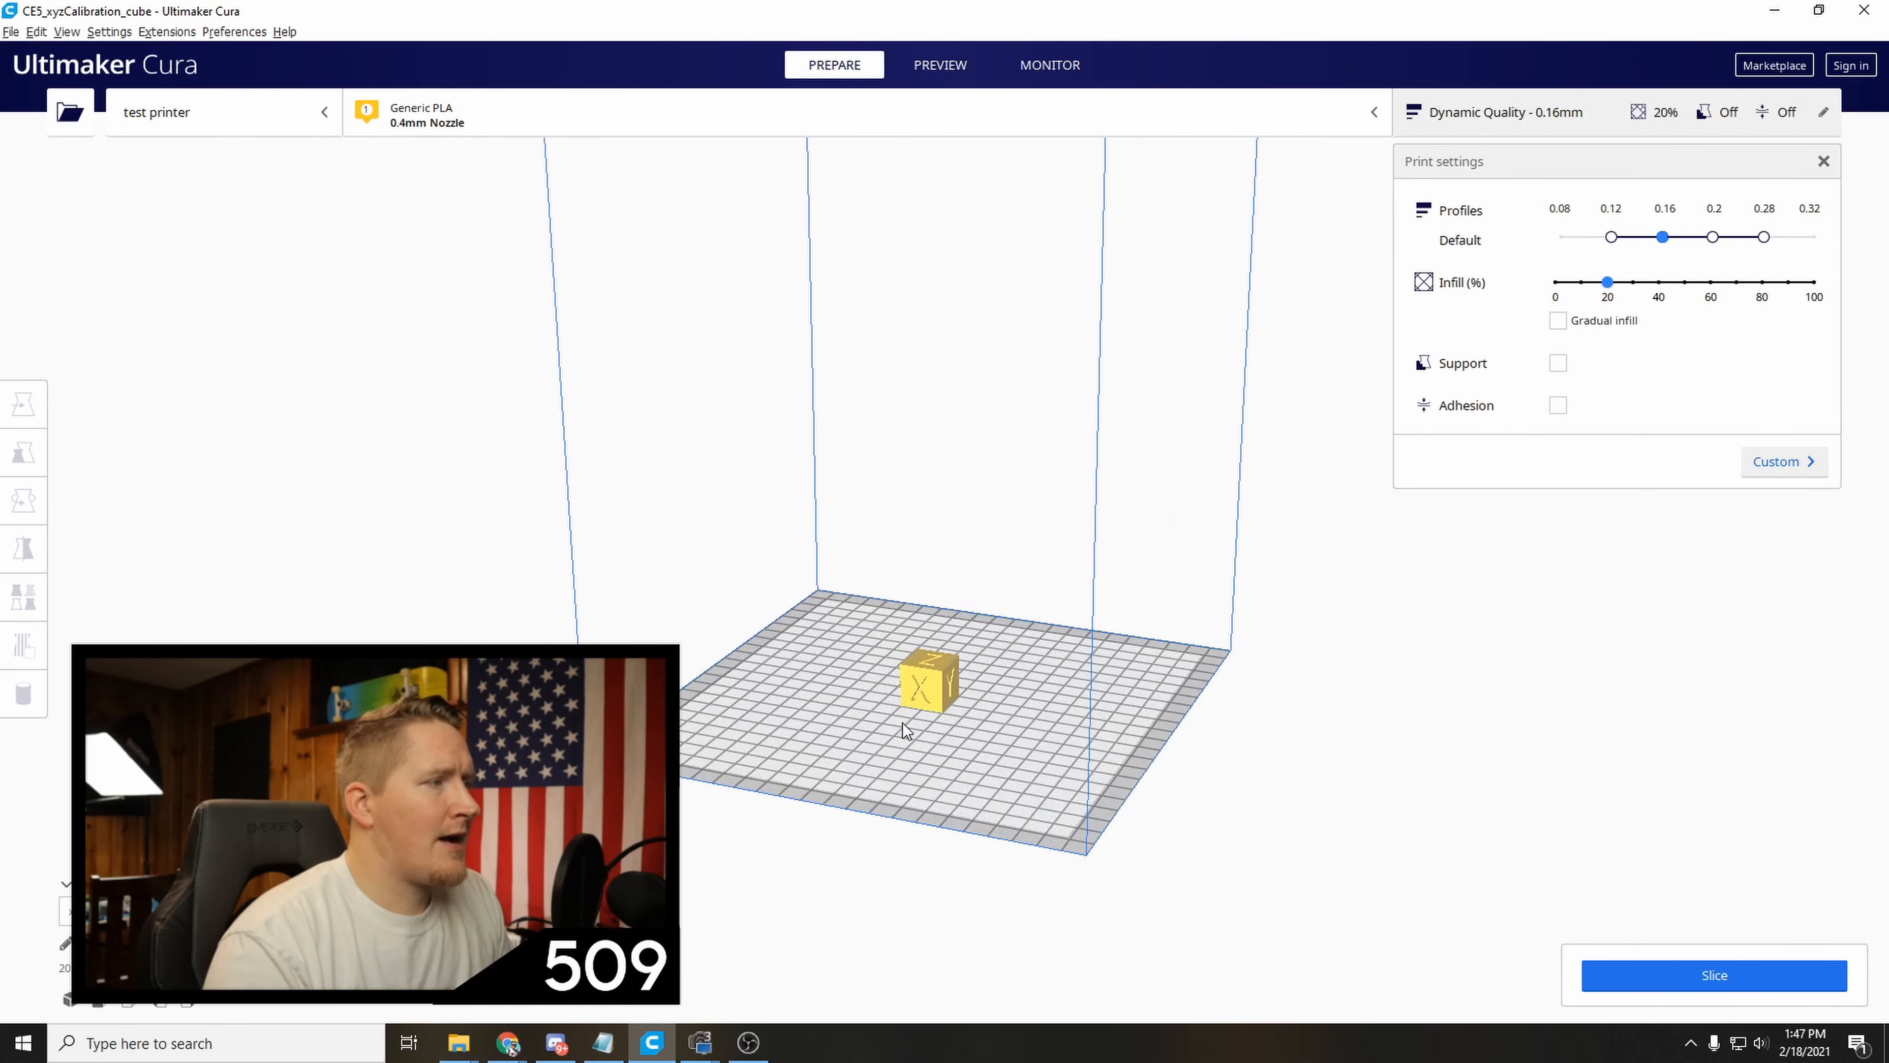
pyautogui.scroll(4, 901, 721)
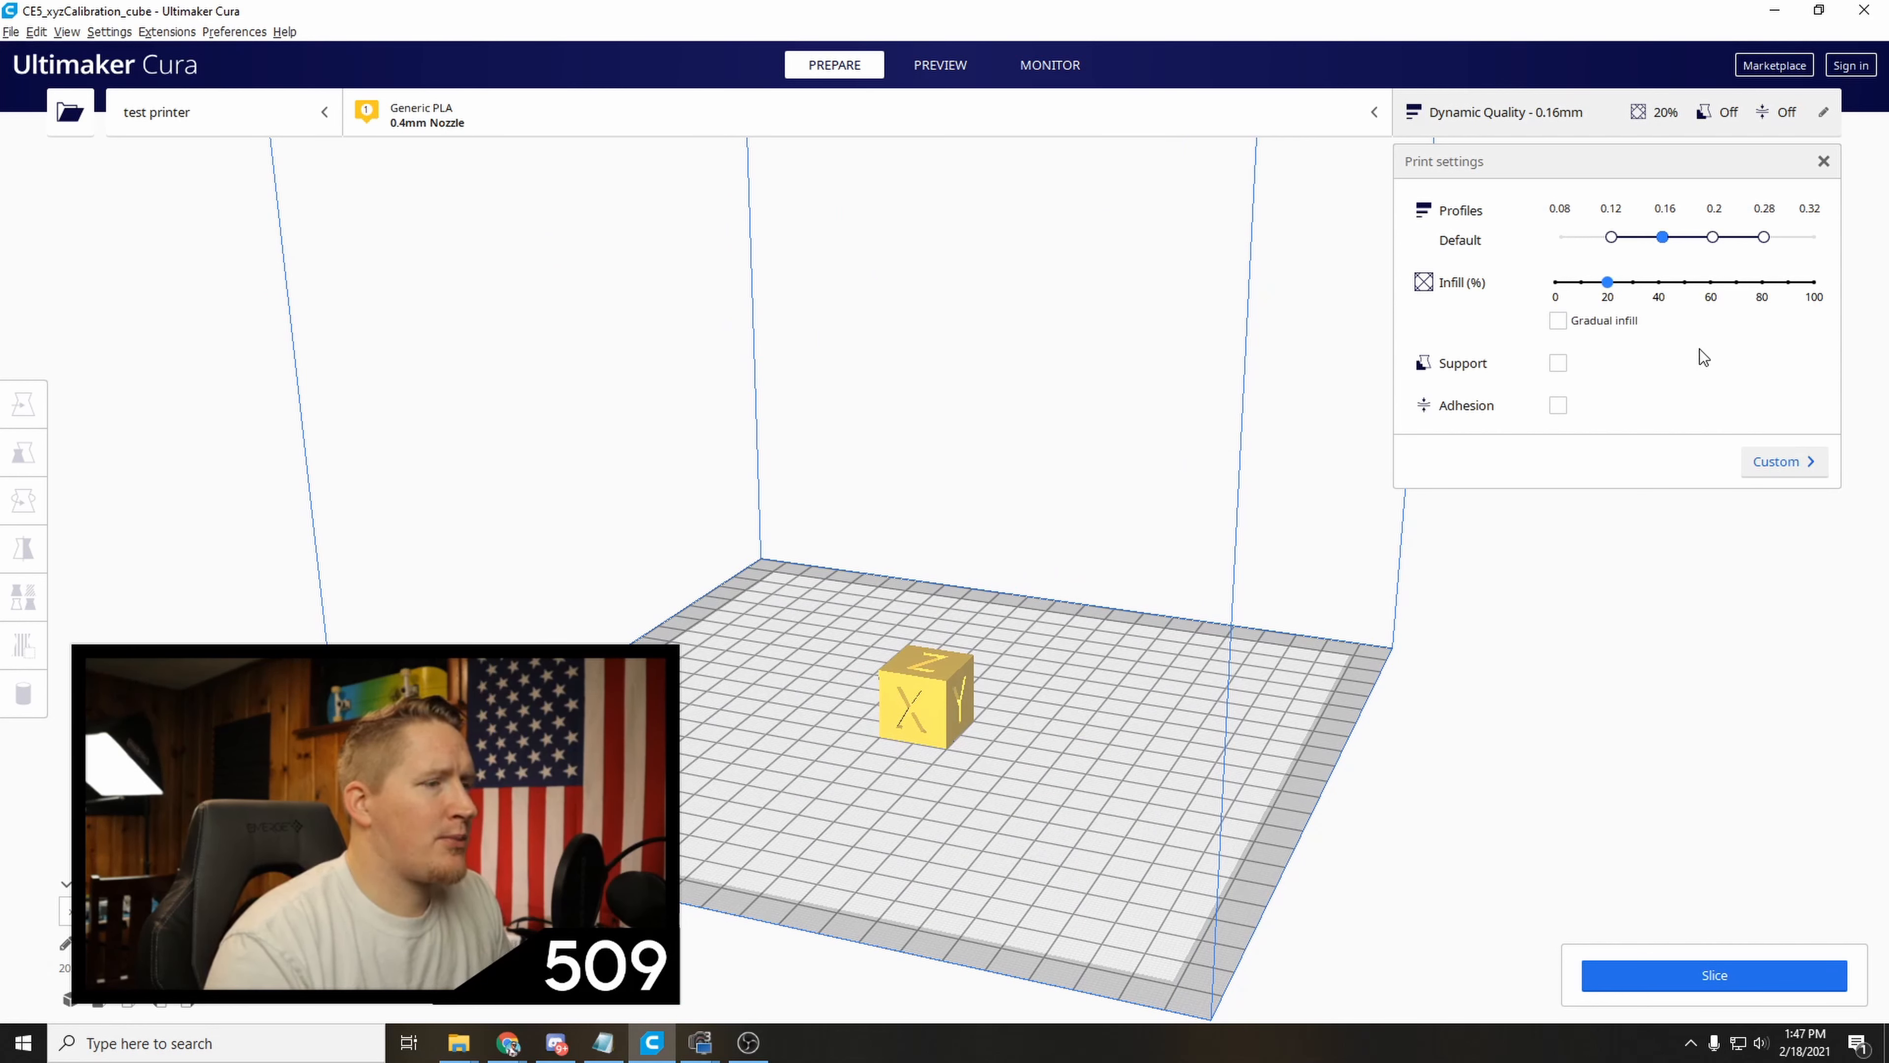
pyautogui.click(1718, 973)
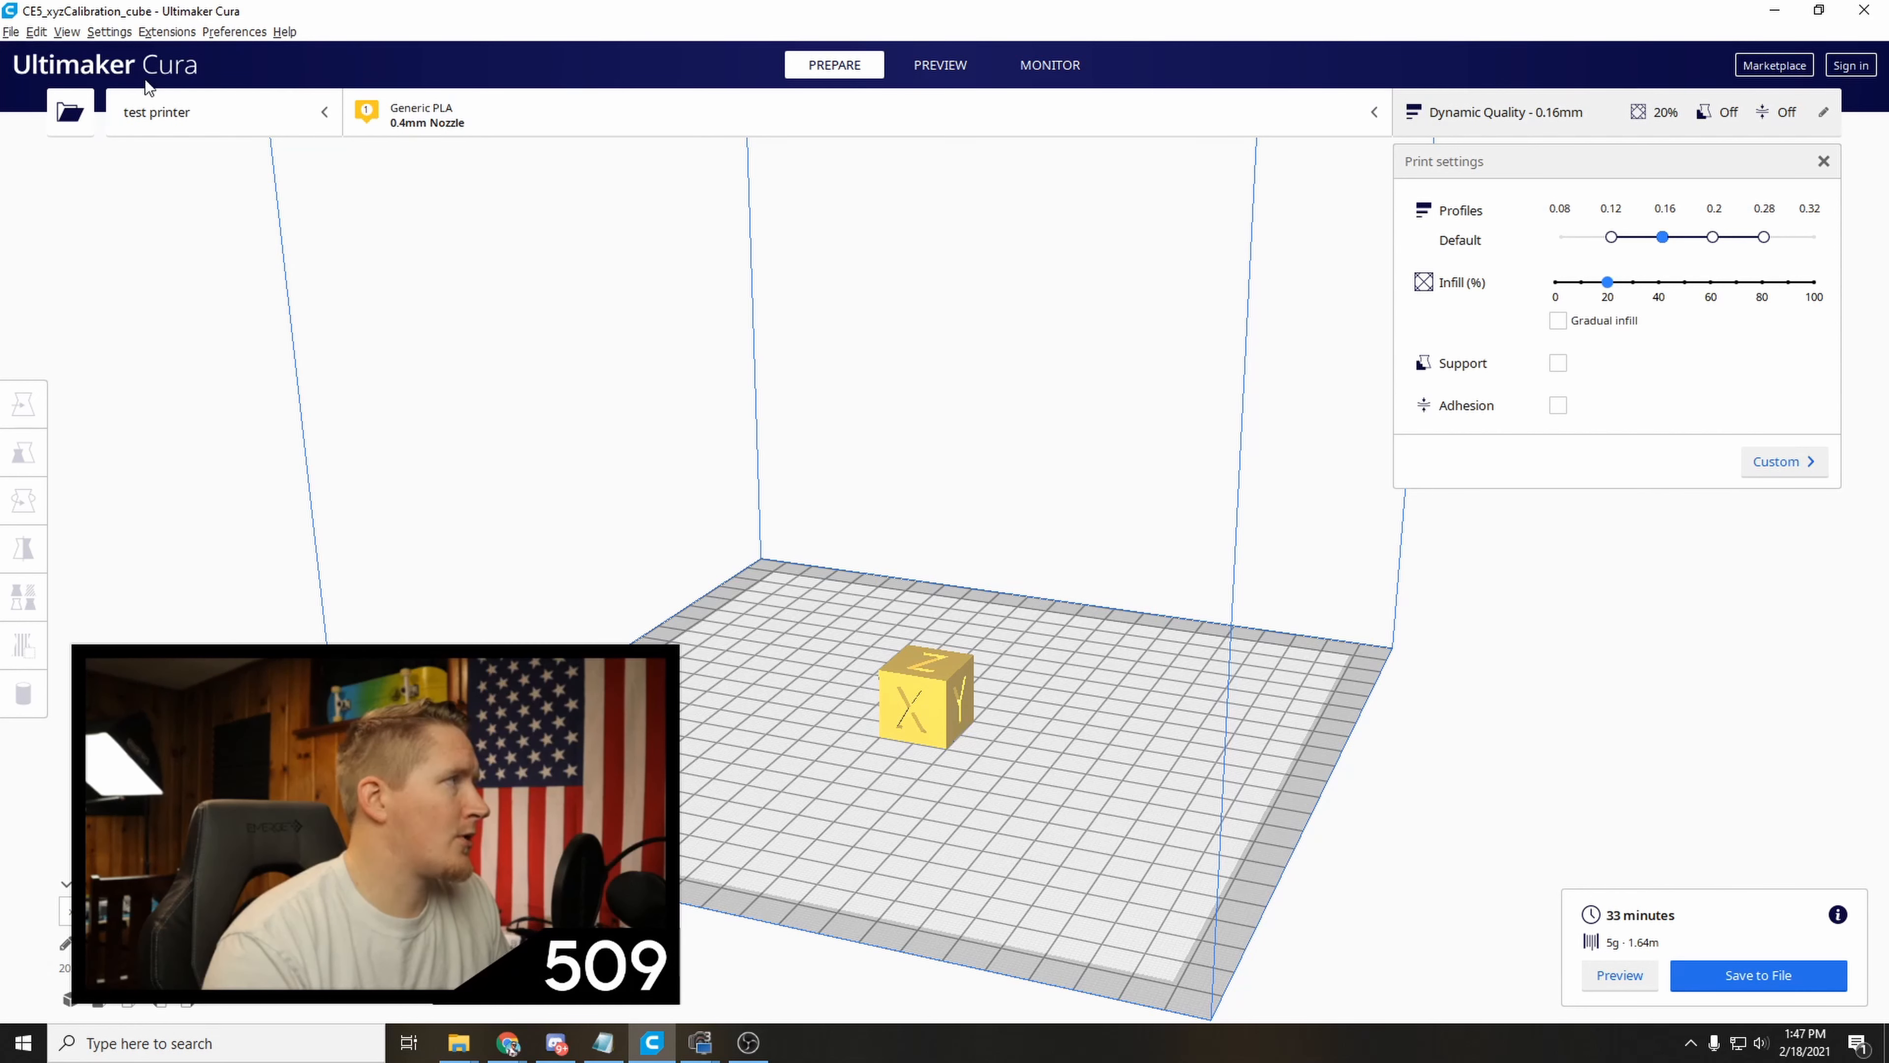
pyautogui.click(111, 35)
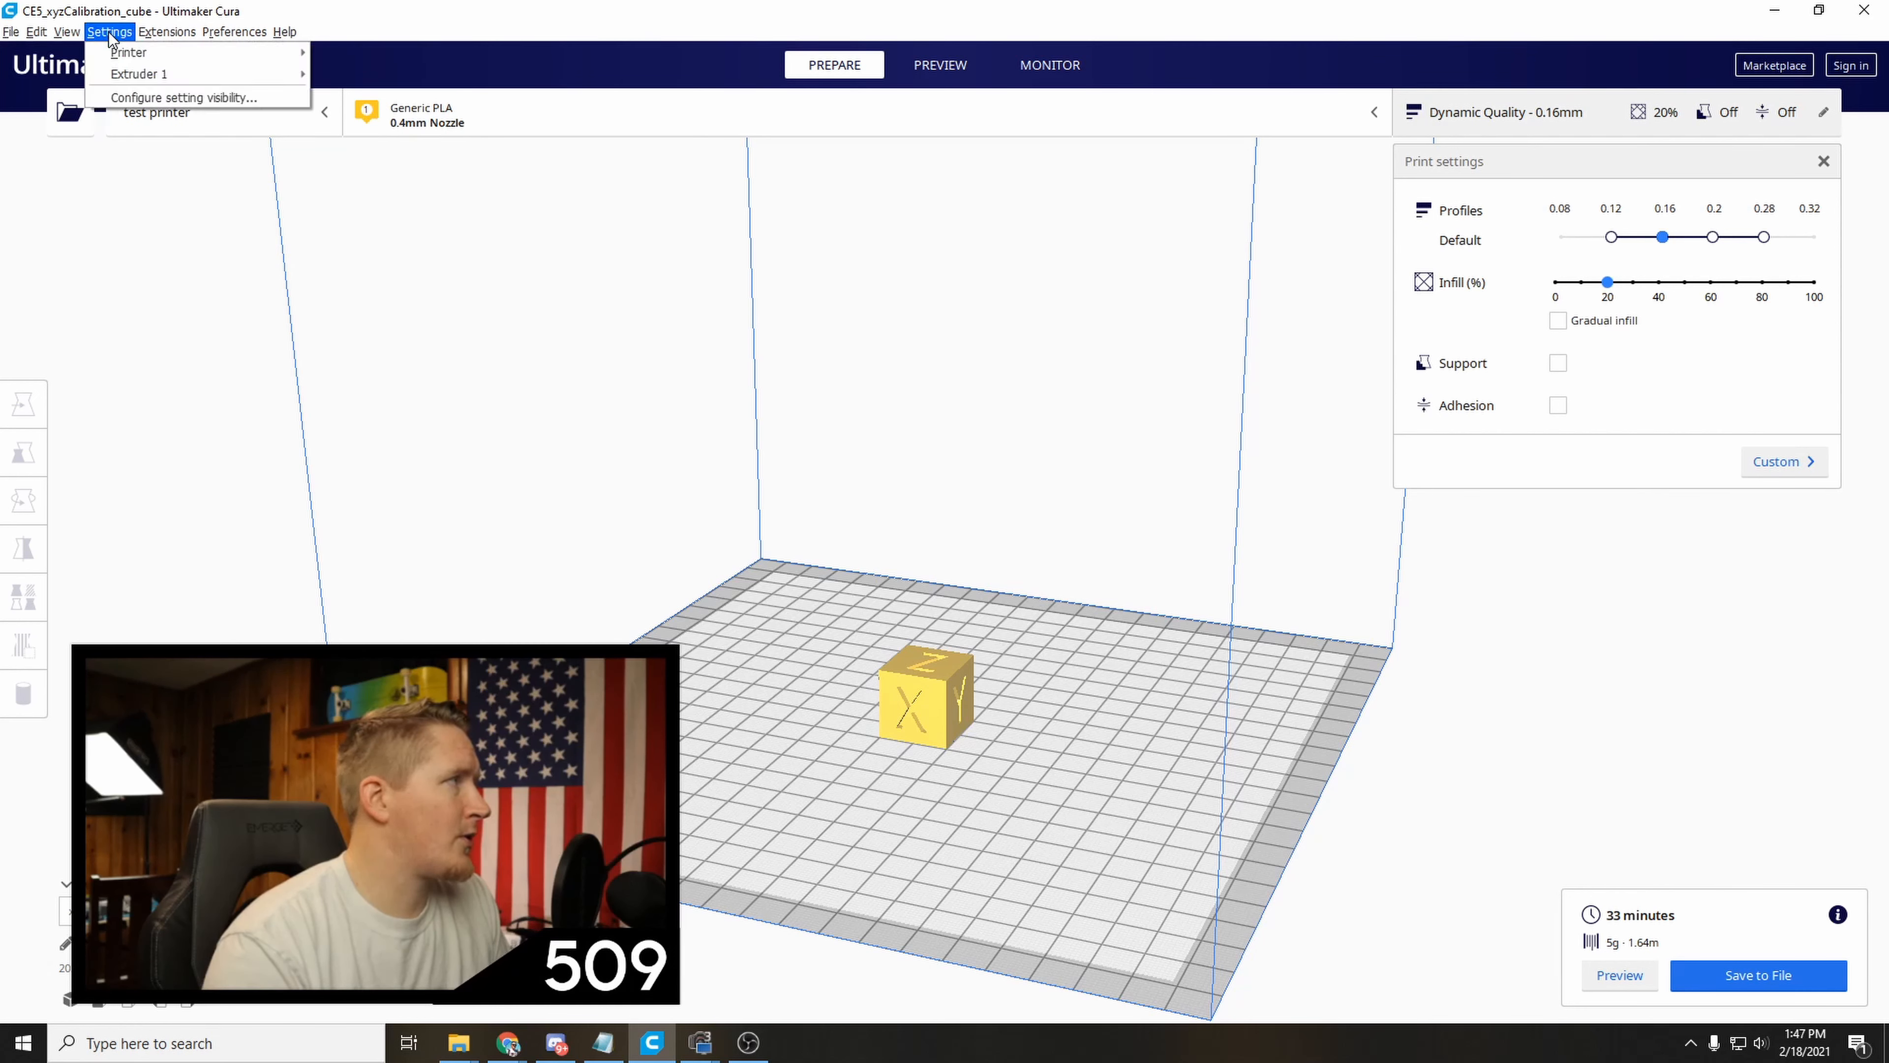
pyautogui.click(127, 99)
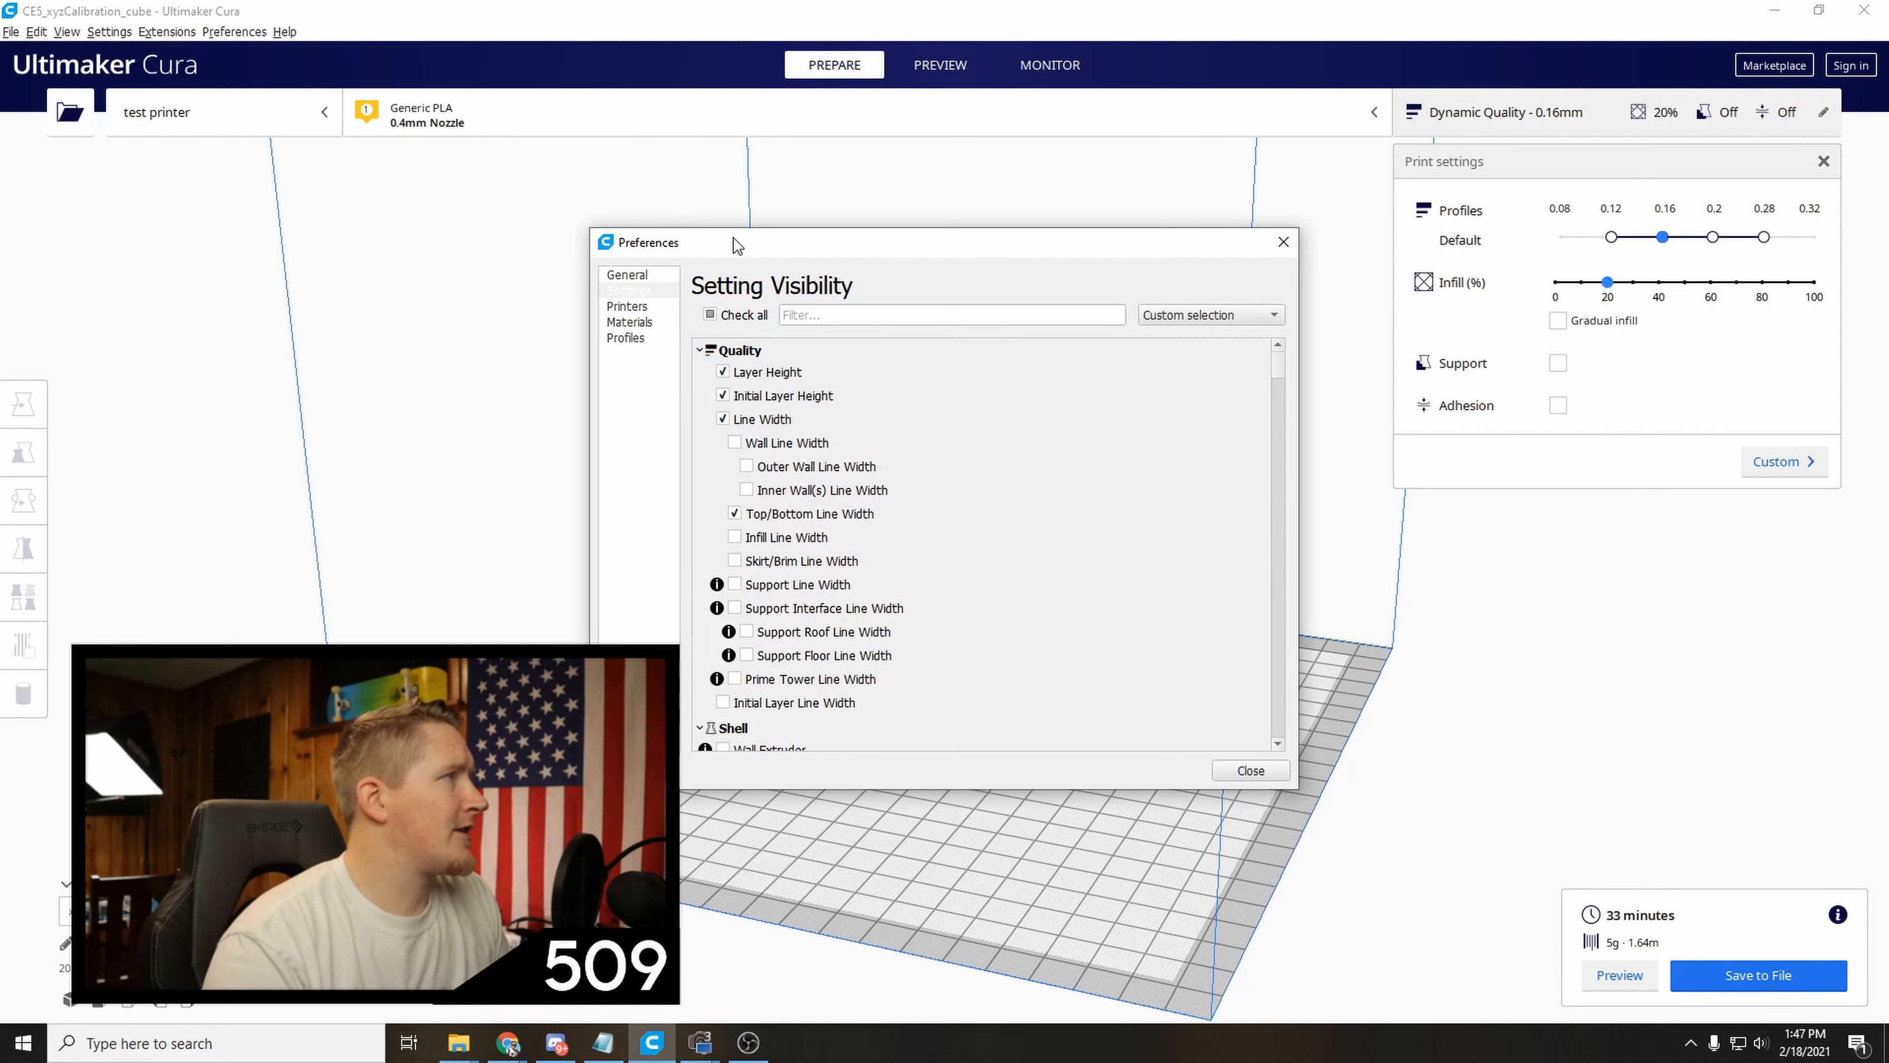
pyautogui.click(613, 338)
pyautogui.click(623, 325)
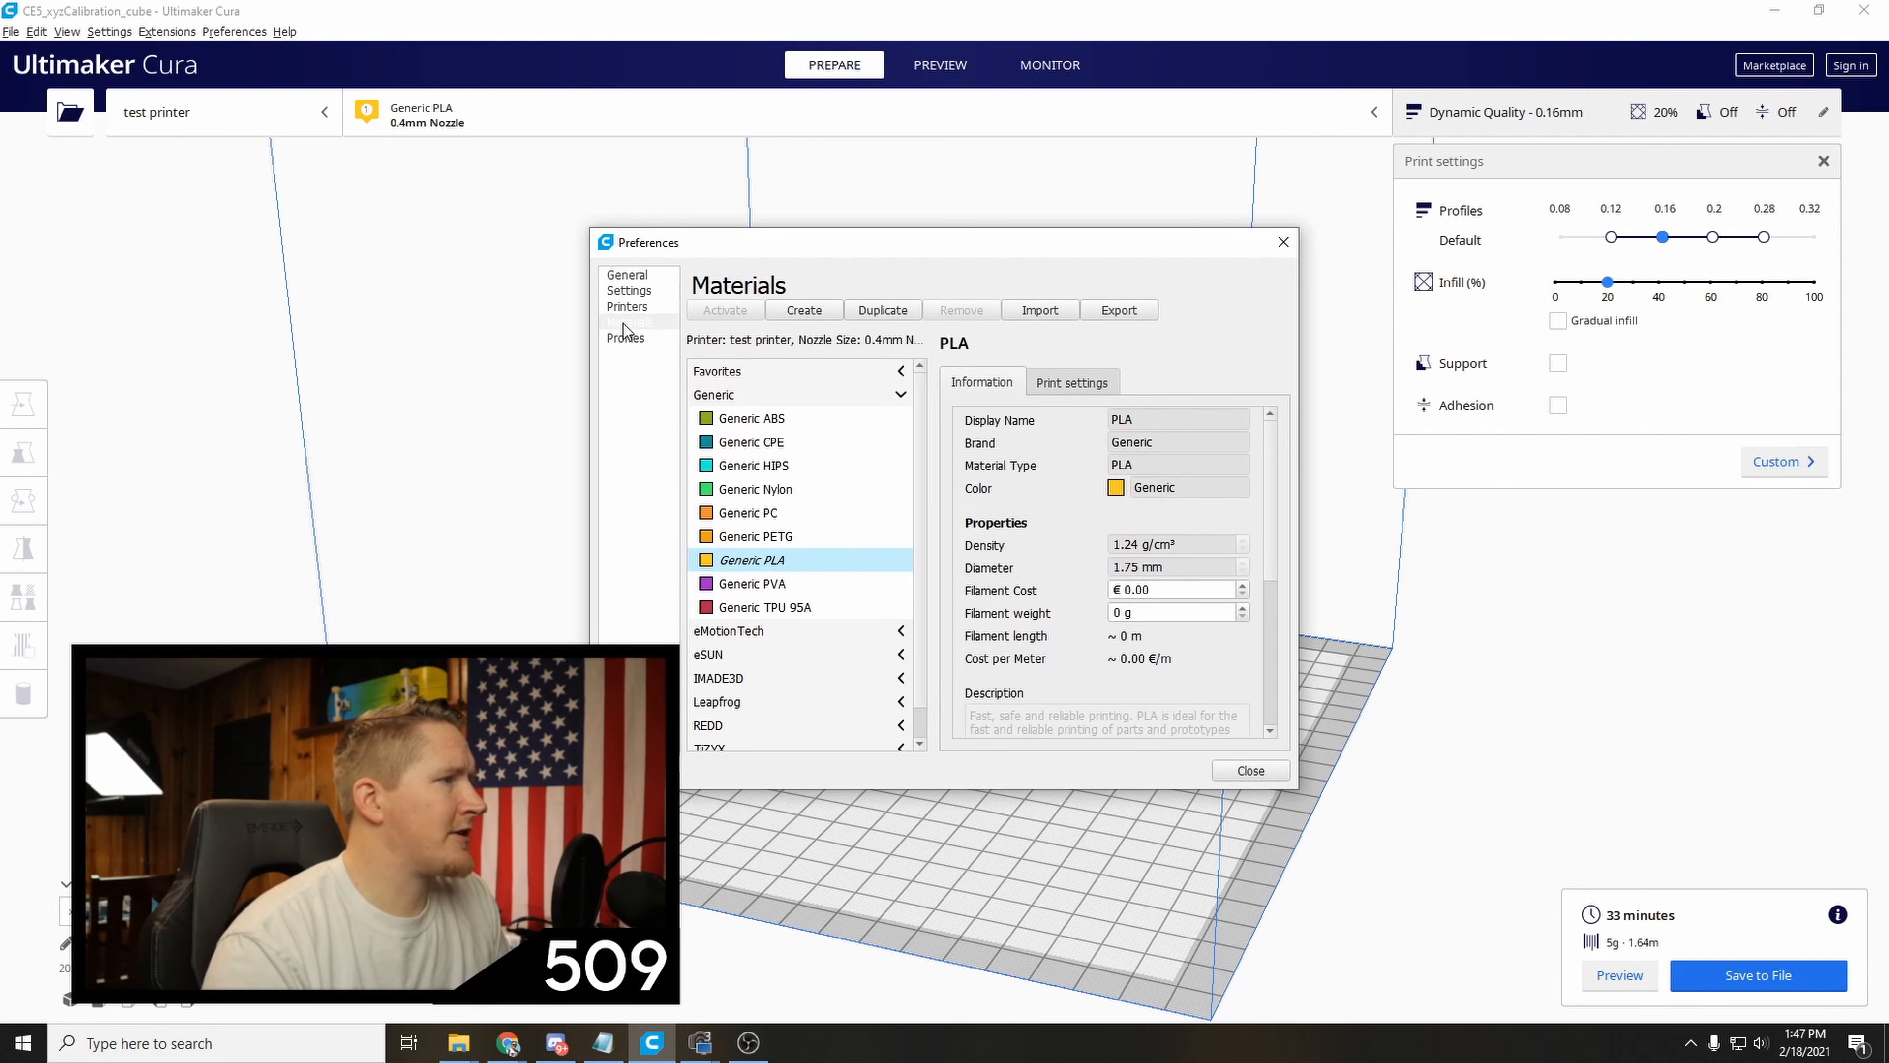
pyautogui.click(1284, 242)
# Open the material preferences at the Generic PLA information and move the dialog clear for editing.
pyautogui.click(118, 35)
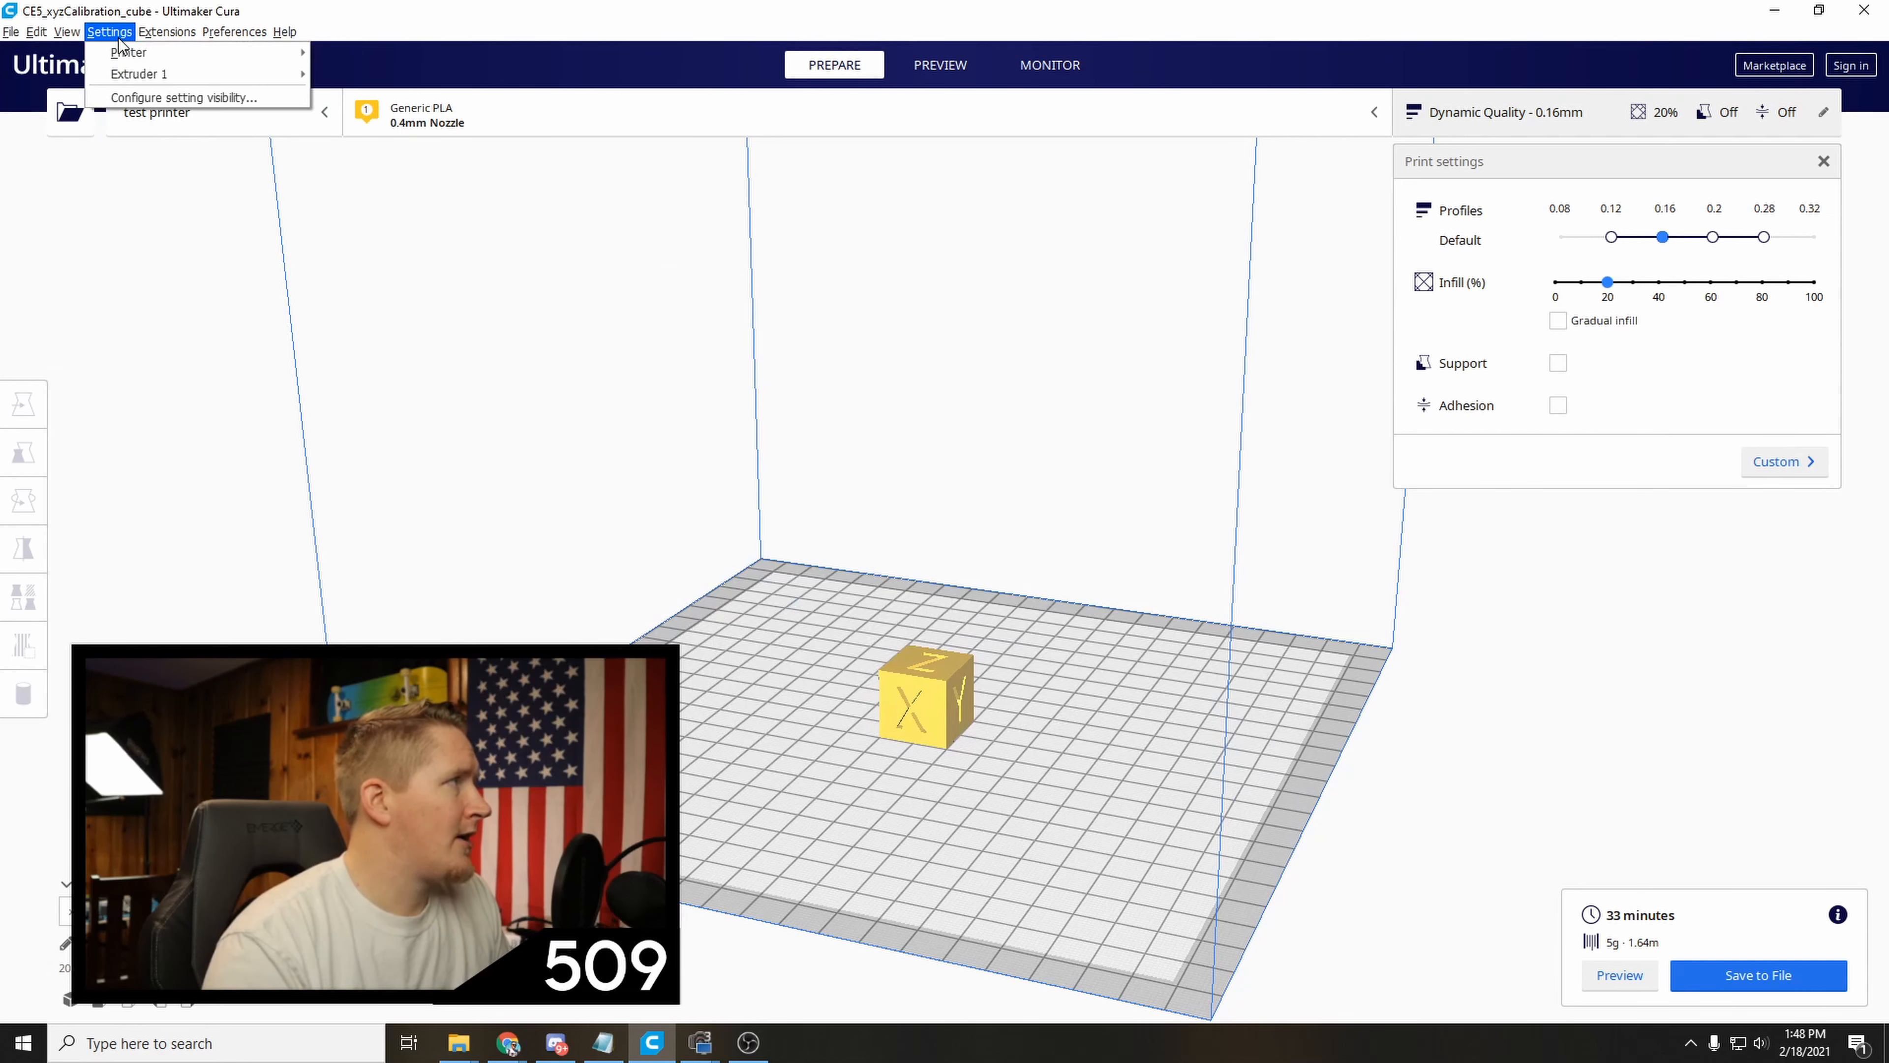
pyautogui.click(160, 99)
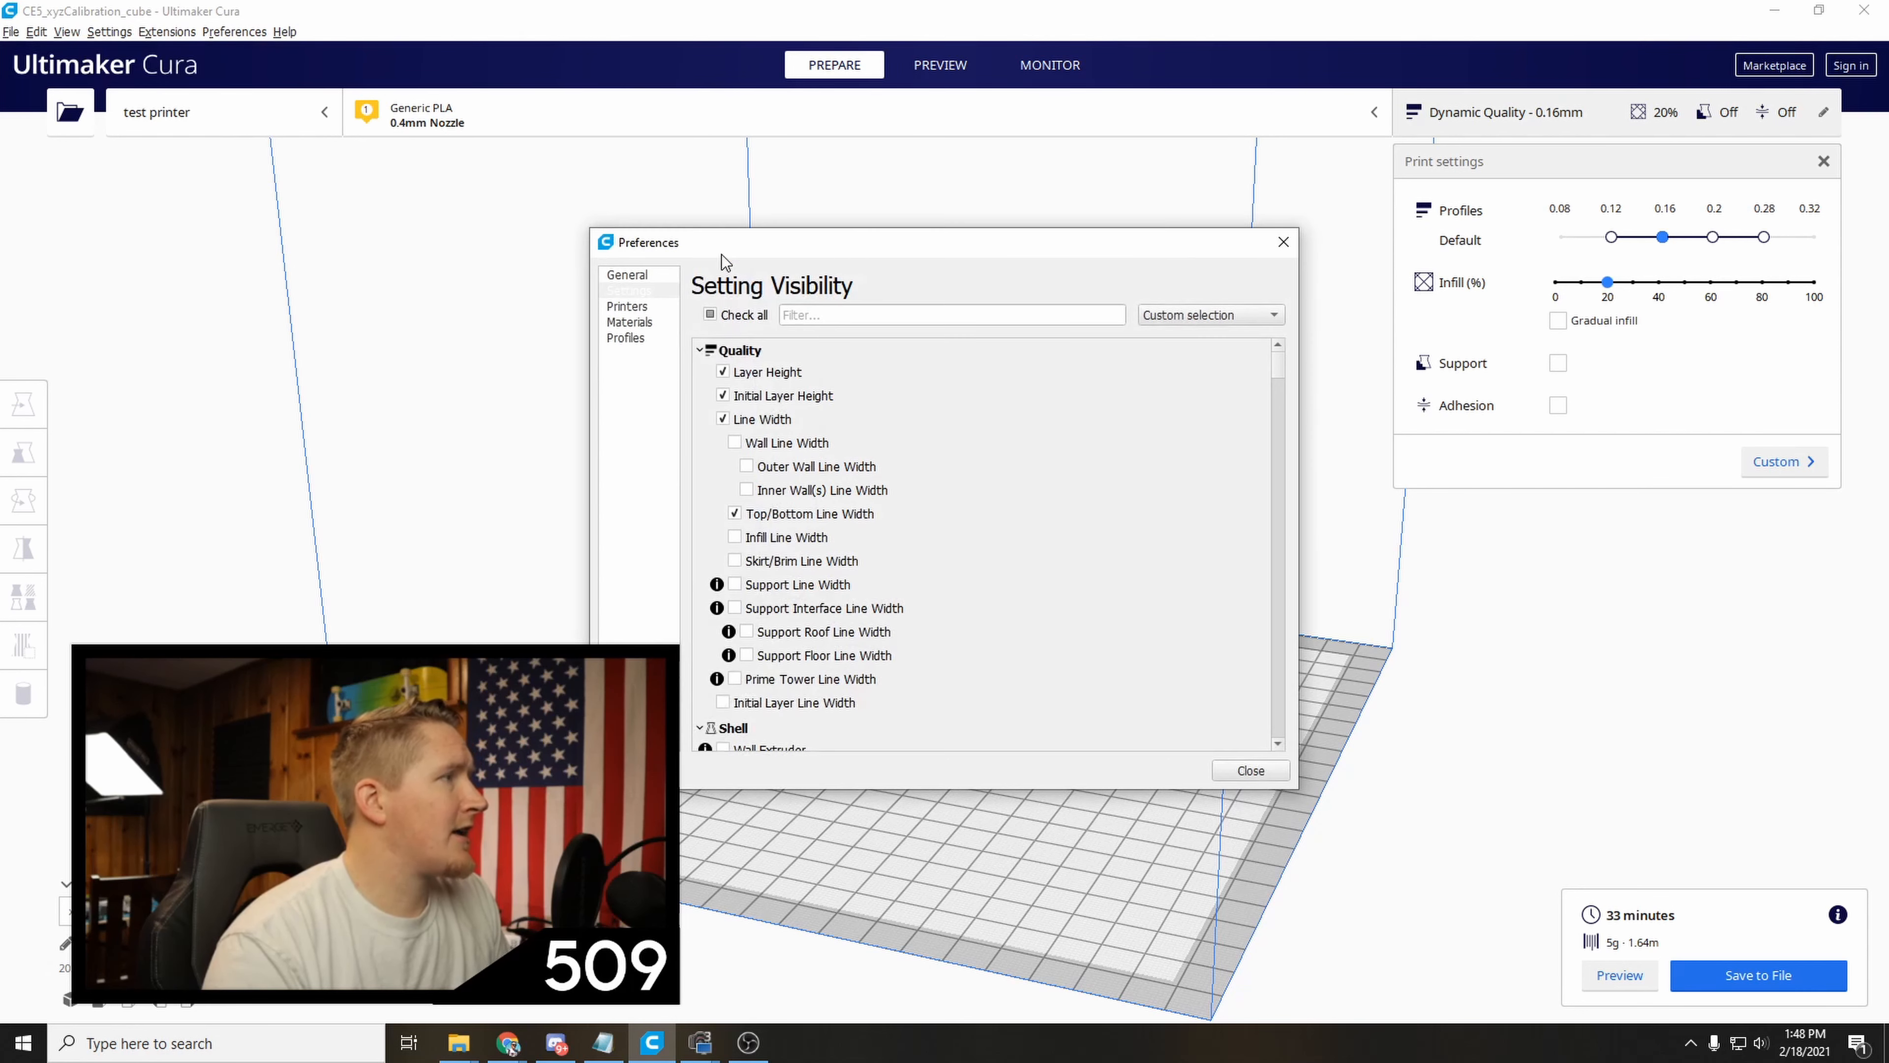
pyautogui.click(624, 325)
pyautogui.moveTo(976, 248)
pyautogui.mouseDown()
pyautogui.moveTo(1015, 247)
pyautogui.moveTo(1002, 275)
pyautogui.mouseUp()
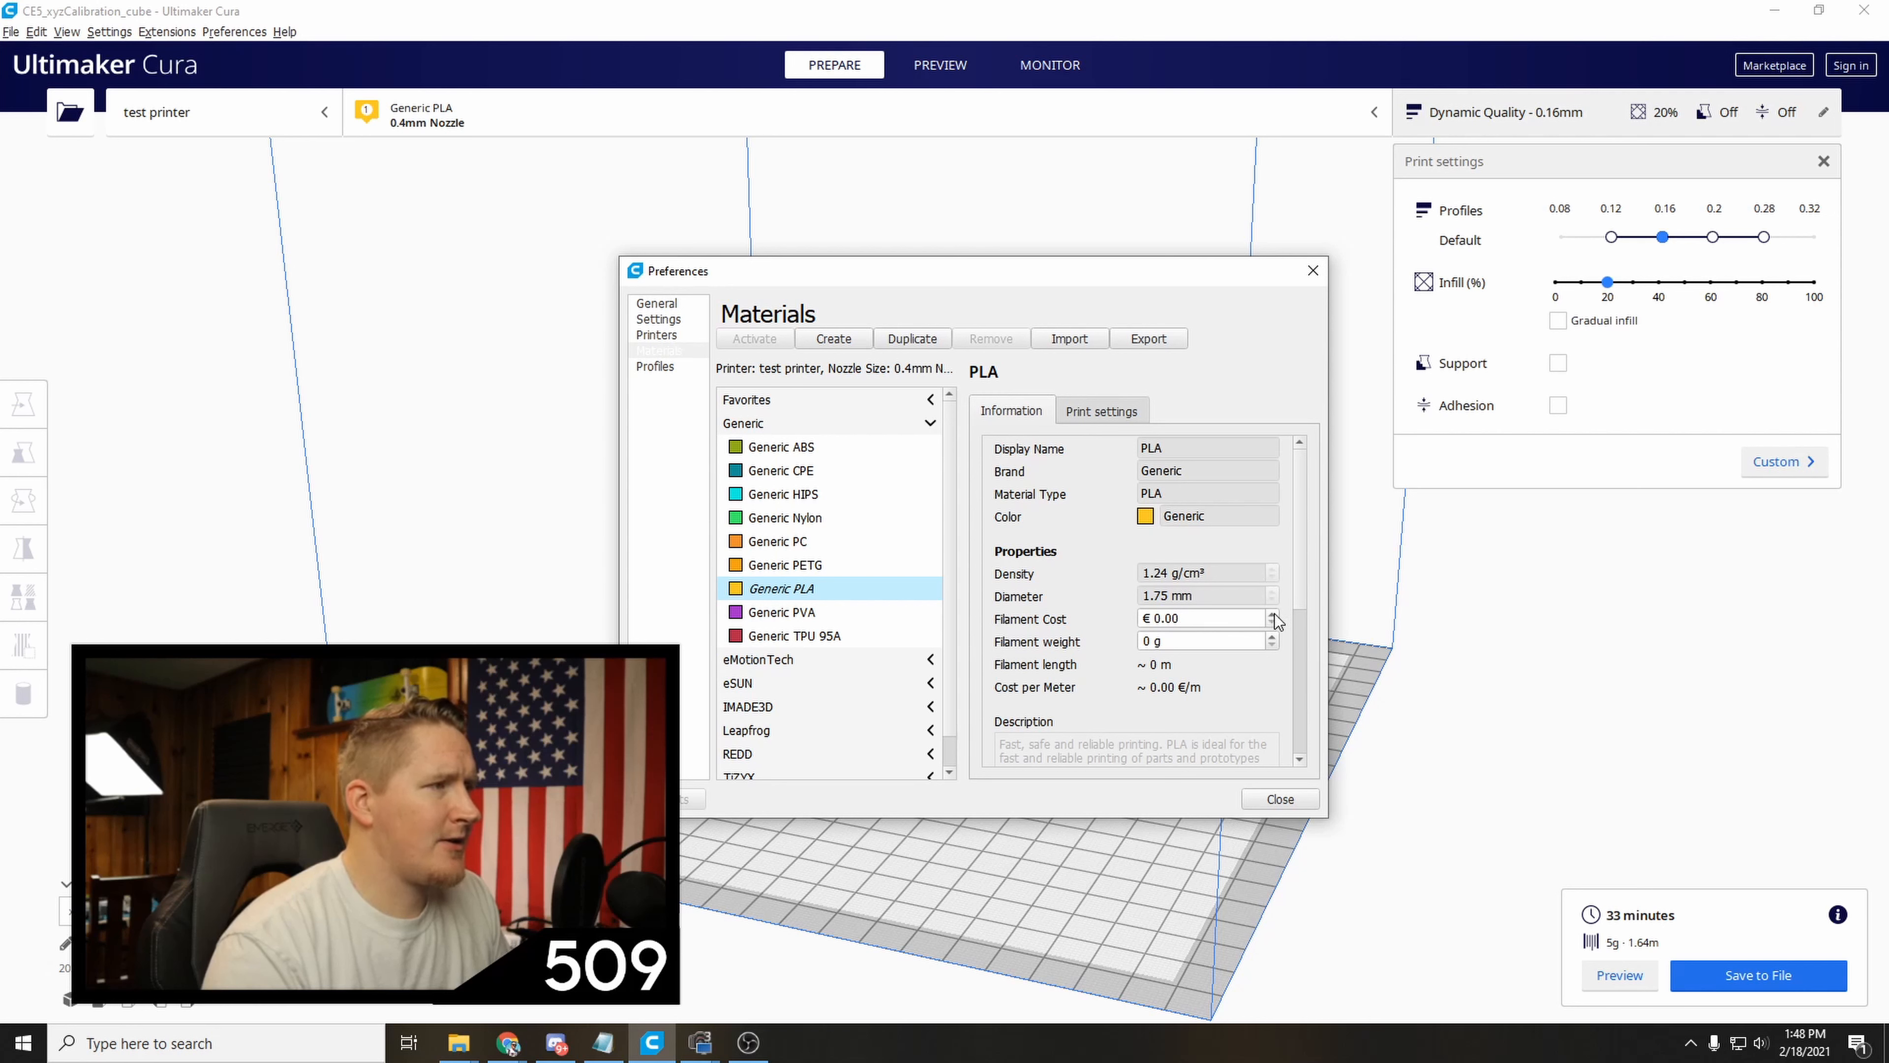
pyautogui.moveTo(1160, 277); pyautogui.dragTo(1096, 234)
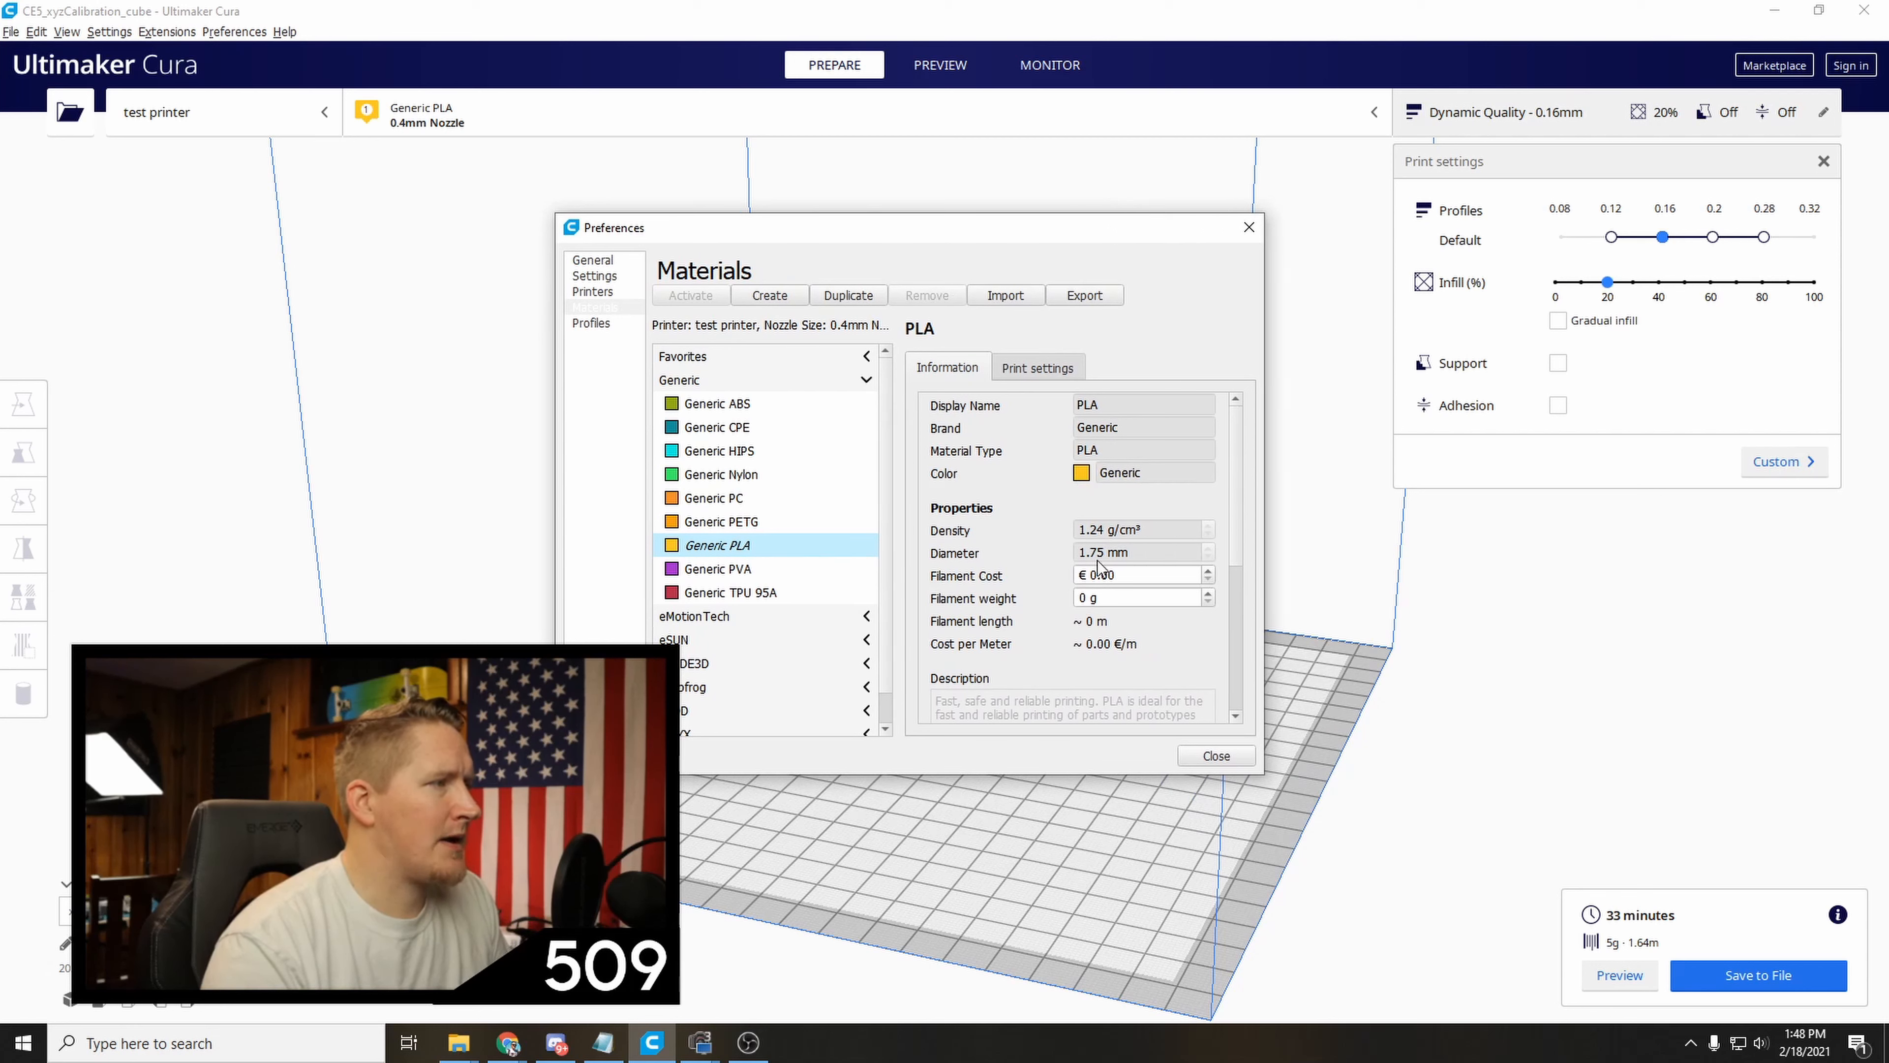
# Try out different filament costs for Generic PLA, ending at €1.00.
pyautogui.click(1202, 579)
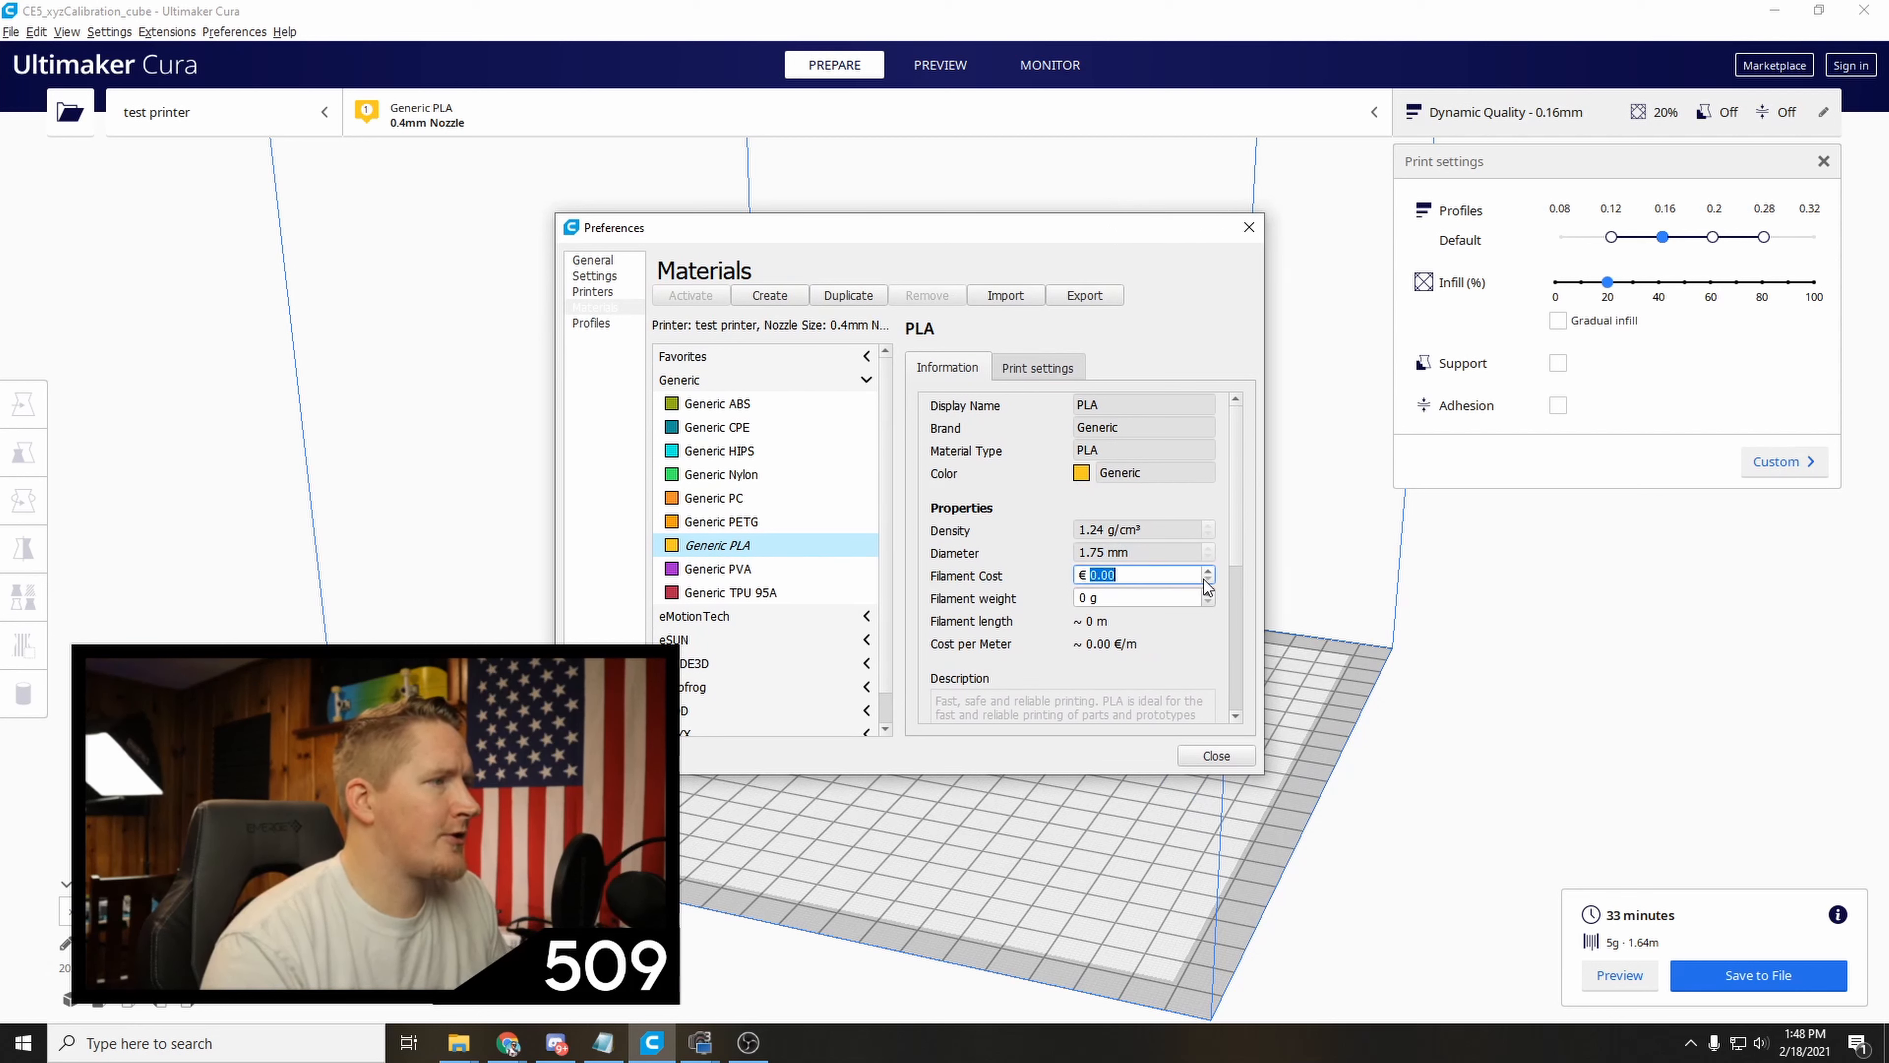
pyautogui.click(1208, 572)
pyautogui.moveTo(1121, 578); pyautogui.dragTo(1076, 579)
pyautogui.press('BackSpace')
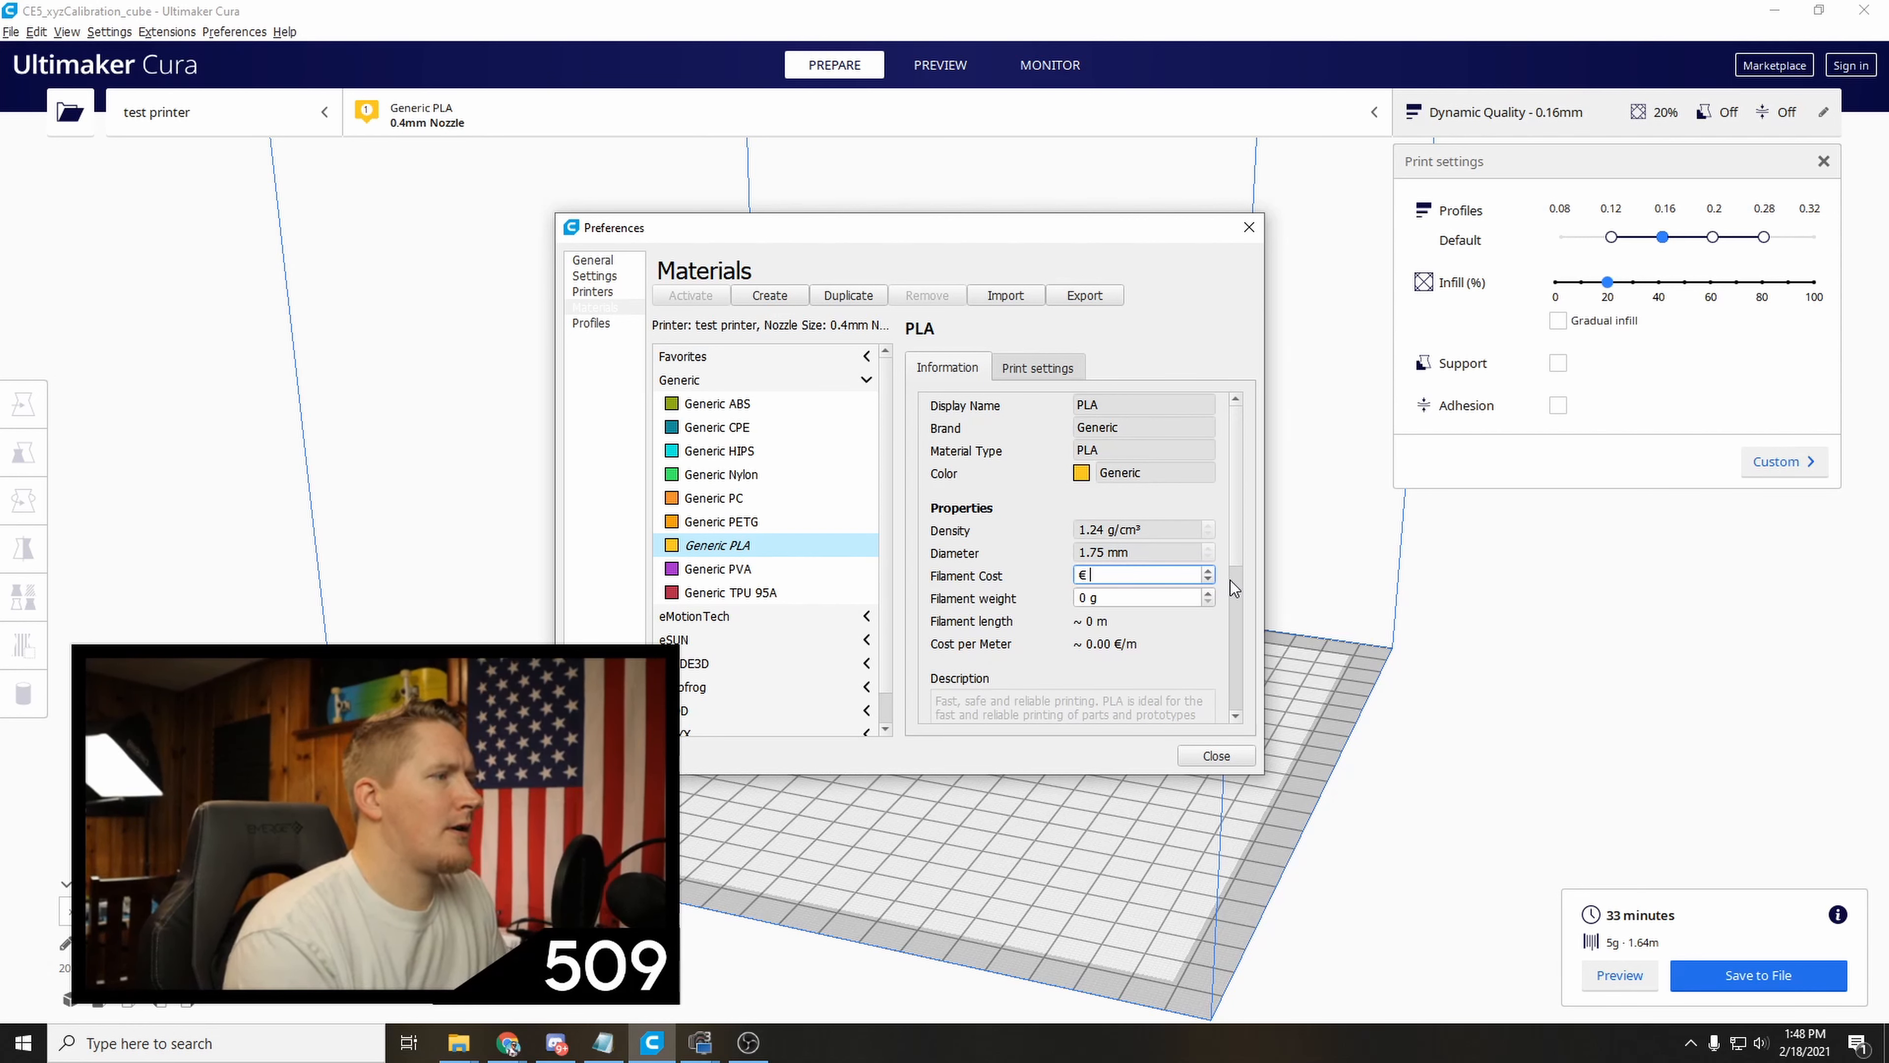
pyautogui.moveTo(1099, 577); pyautogui.dragTo(1061, 576)
pyautogui.click(1119, 575)
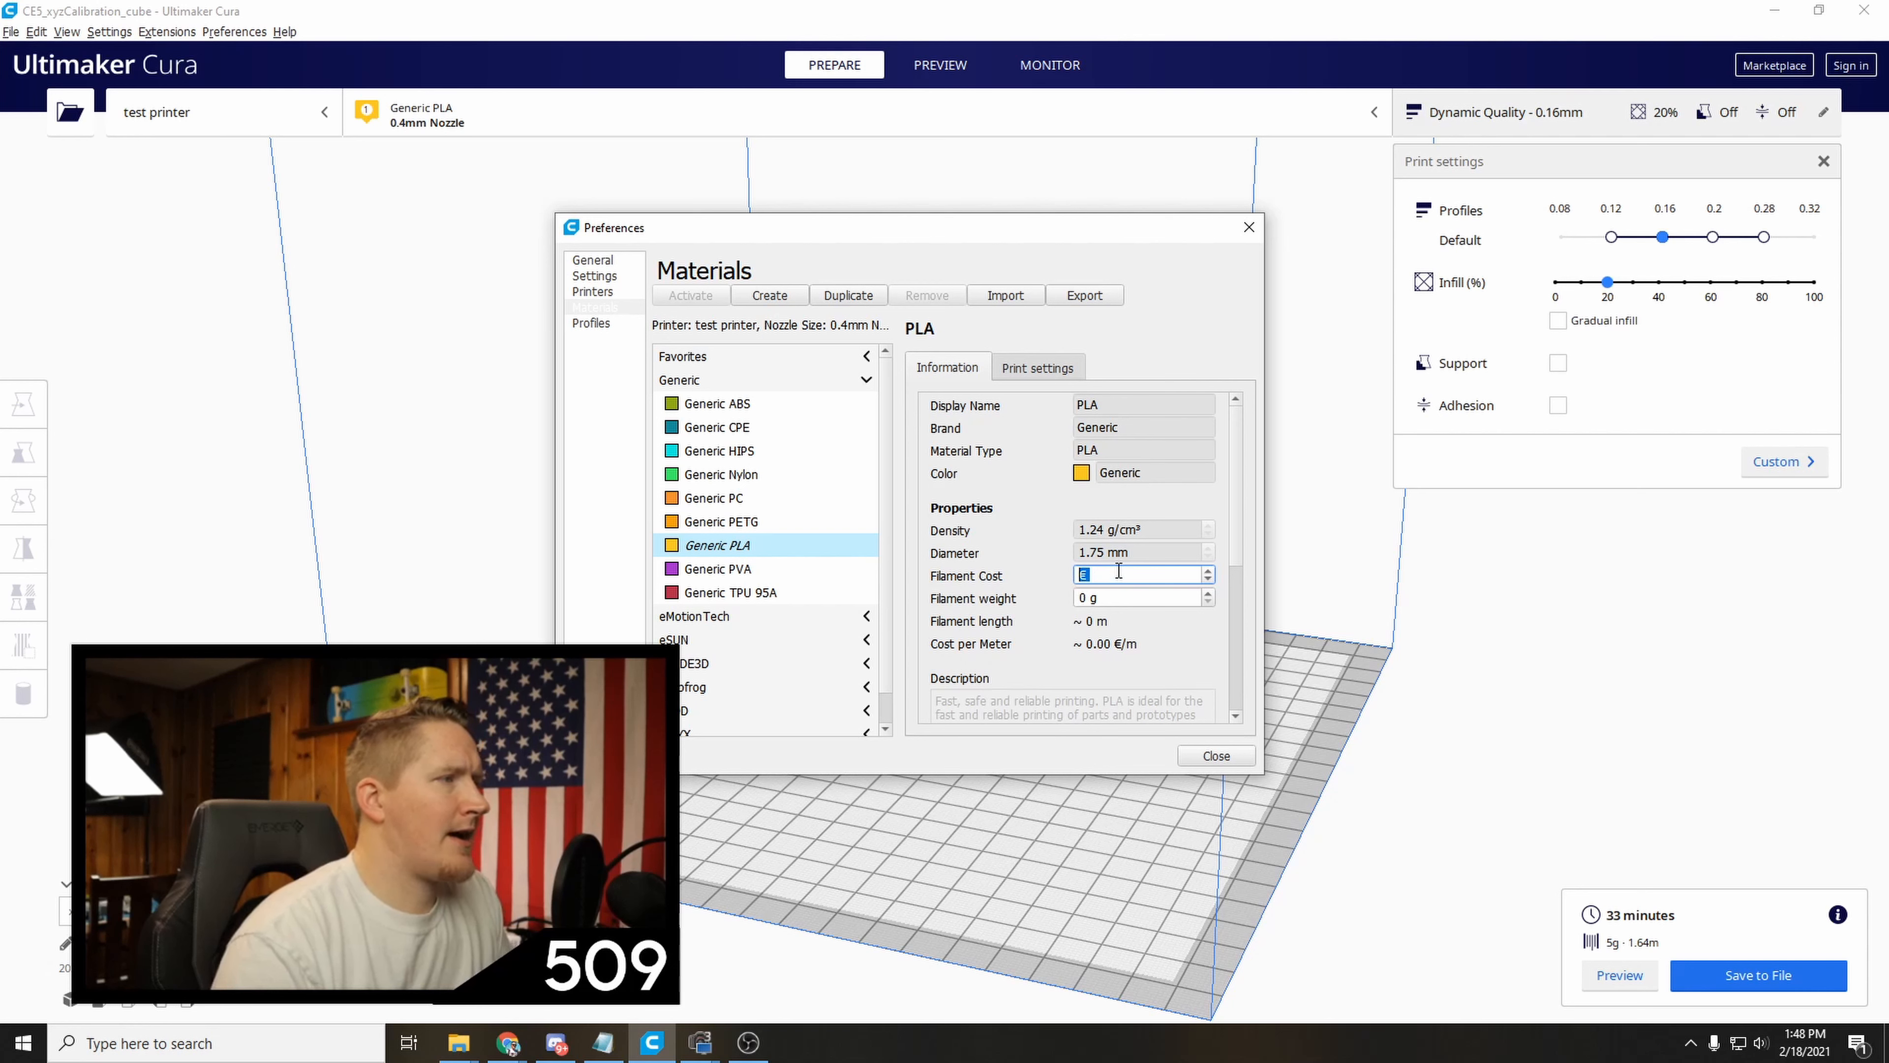
pyautogui.scroll(3, 1119, 579)
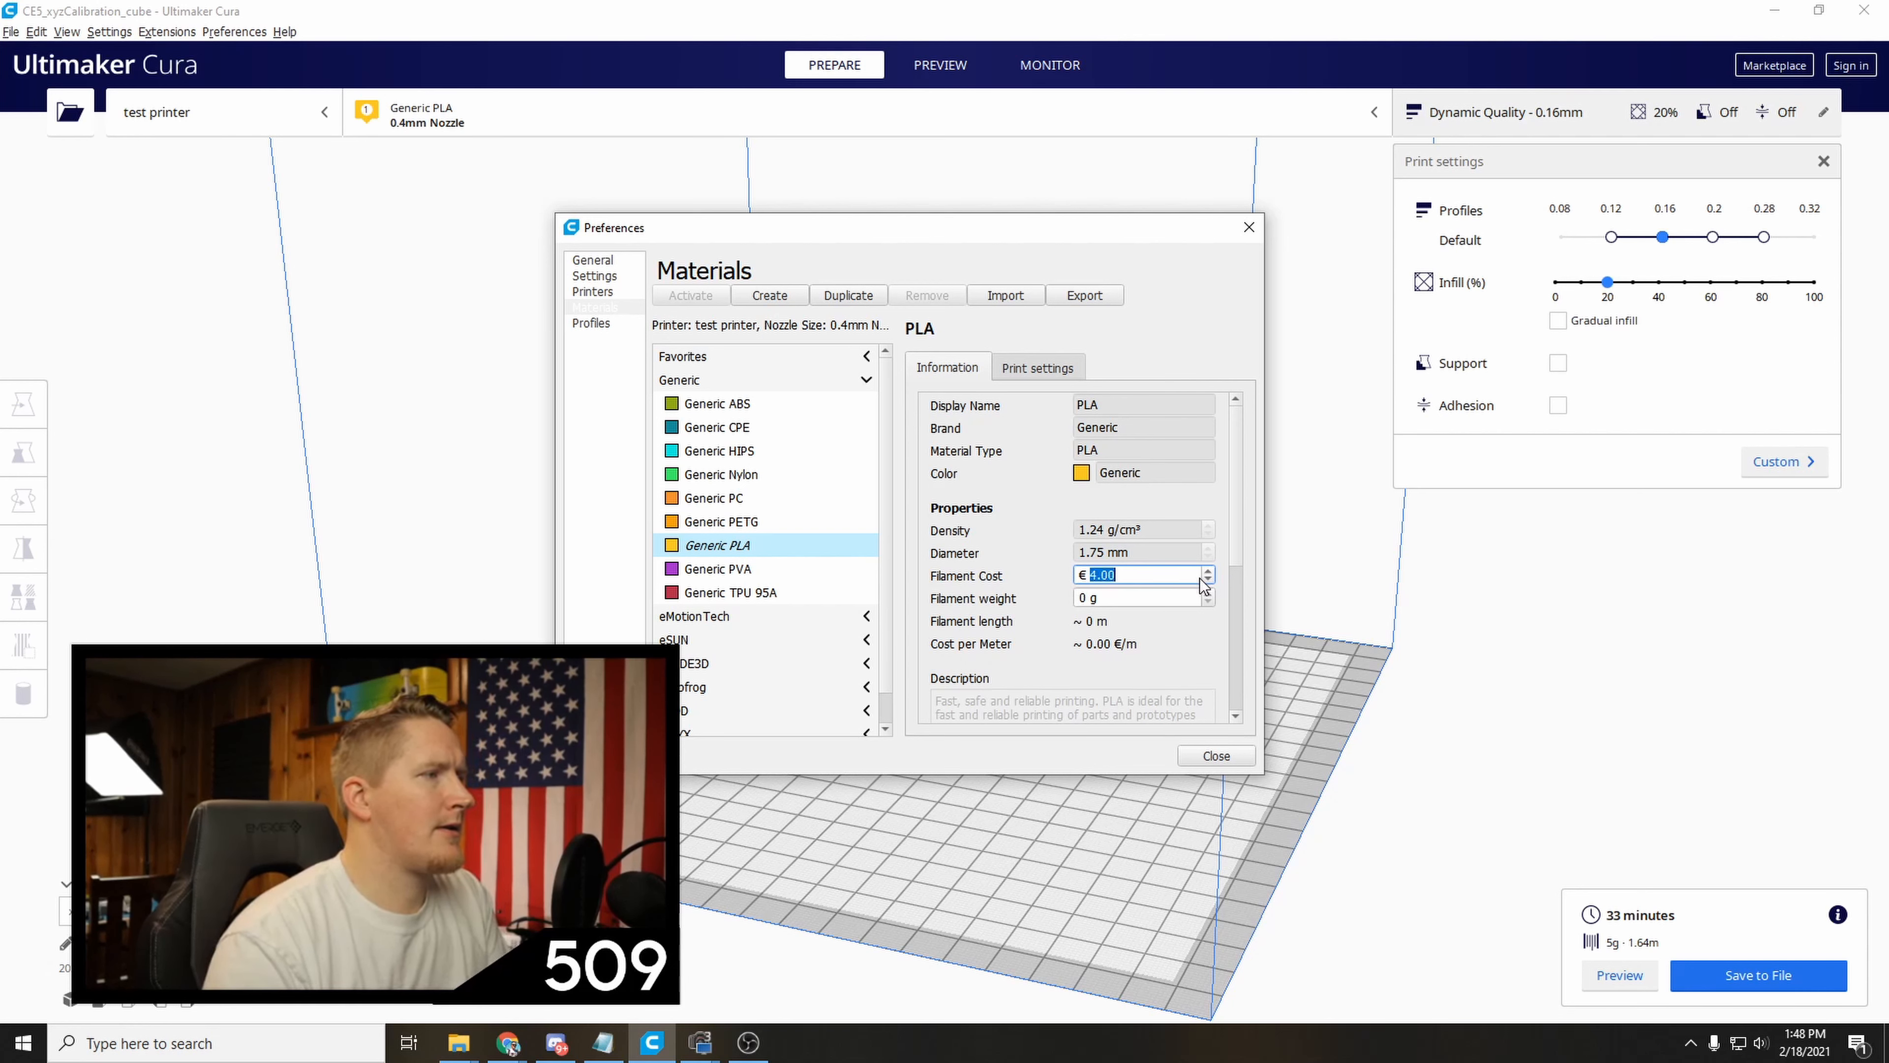
pyautogui.moveTo(1078, 573); pyautogui.dragTo(1175, 569)
pyautogui.click(1207, 580)
pyautogui.click(1207, 579)
pyautogui.click(1208, 580)
pyautogui.click(1208, 580)
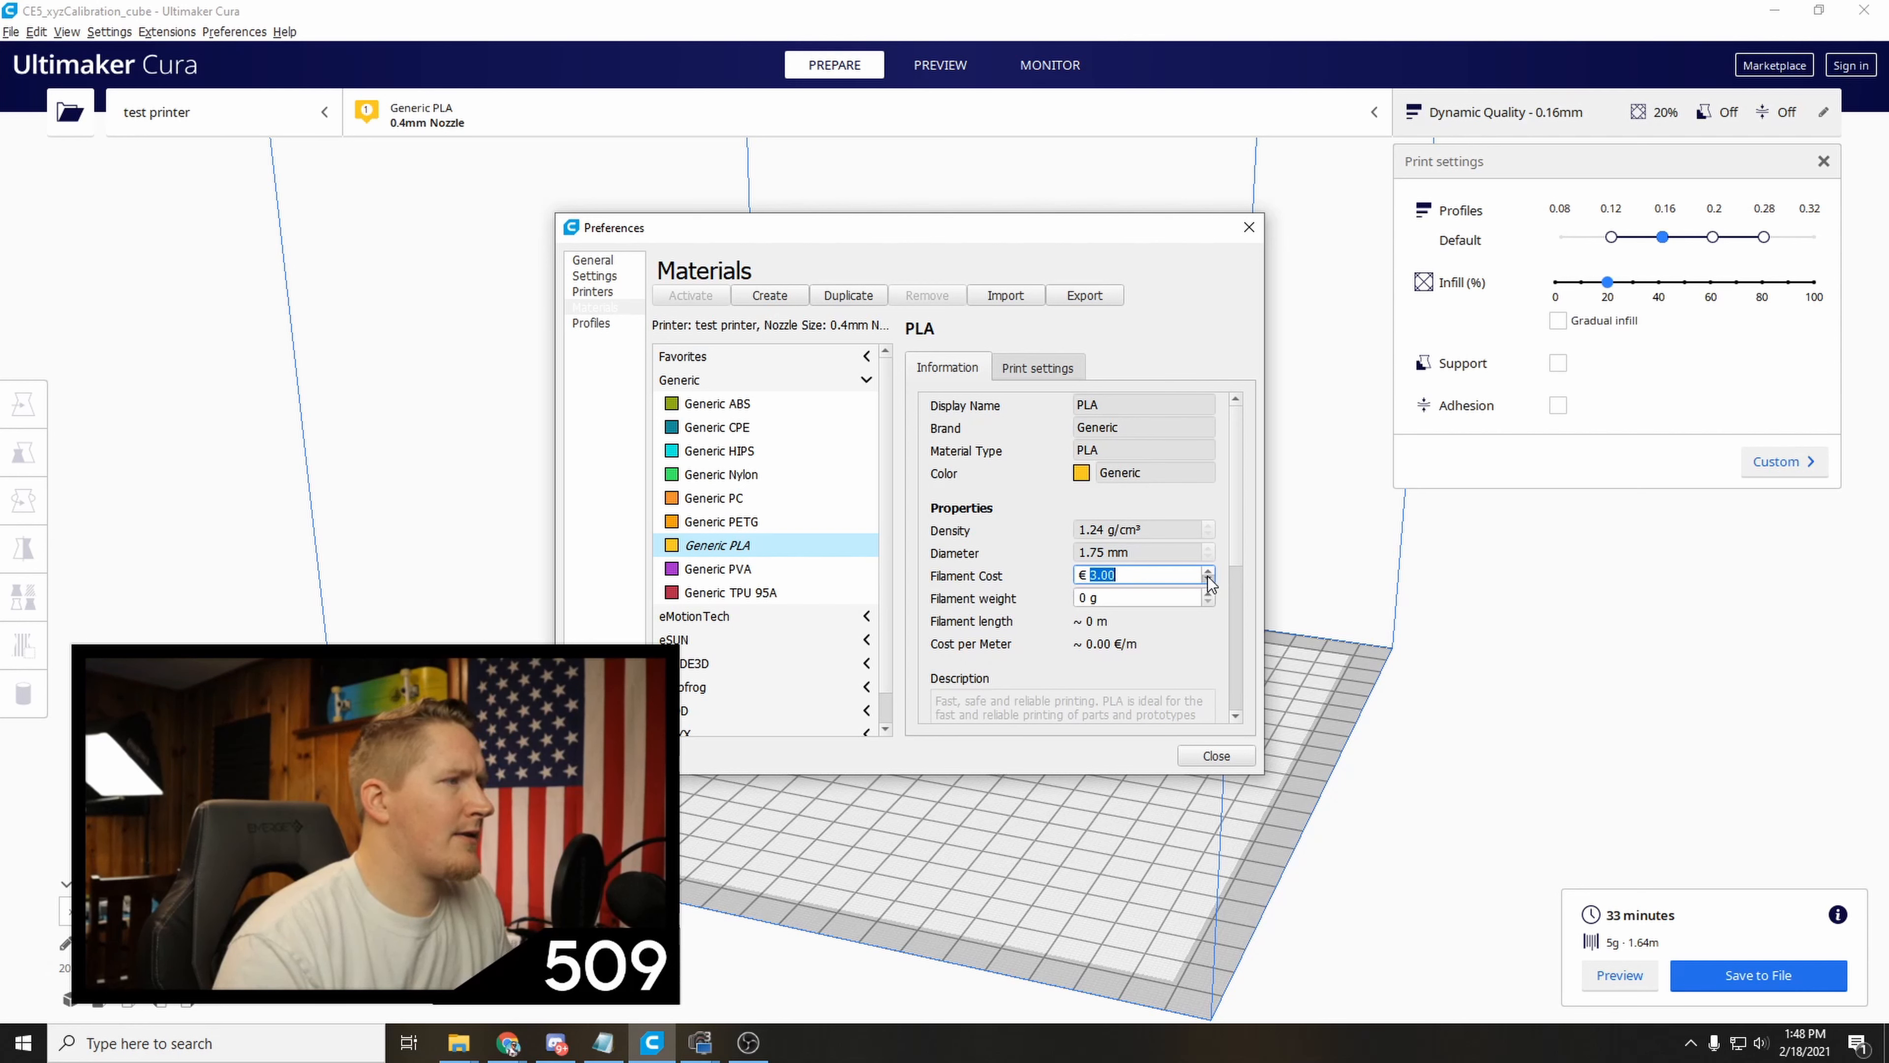
# Set the Generic PLA filament weight to 800 g.
pyautogui.click(1118, 596)
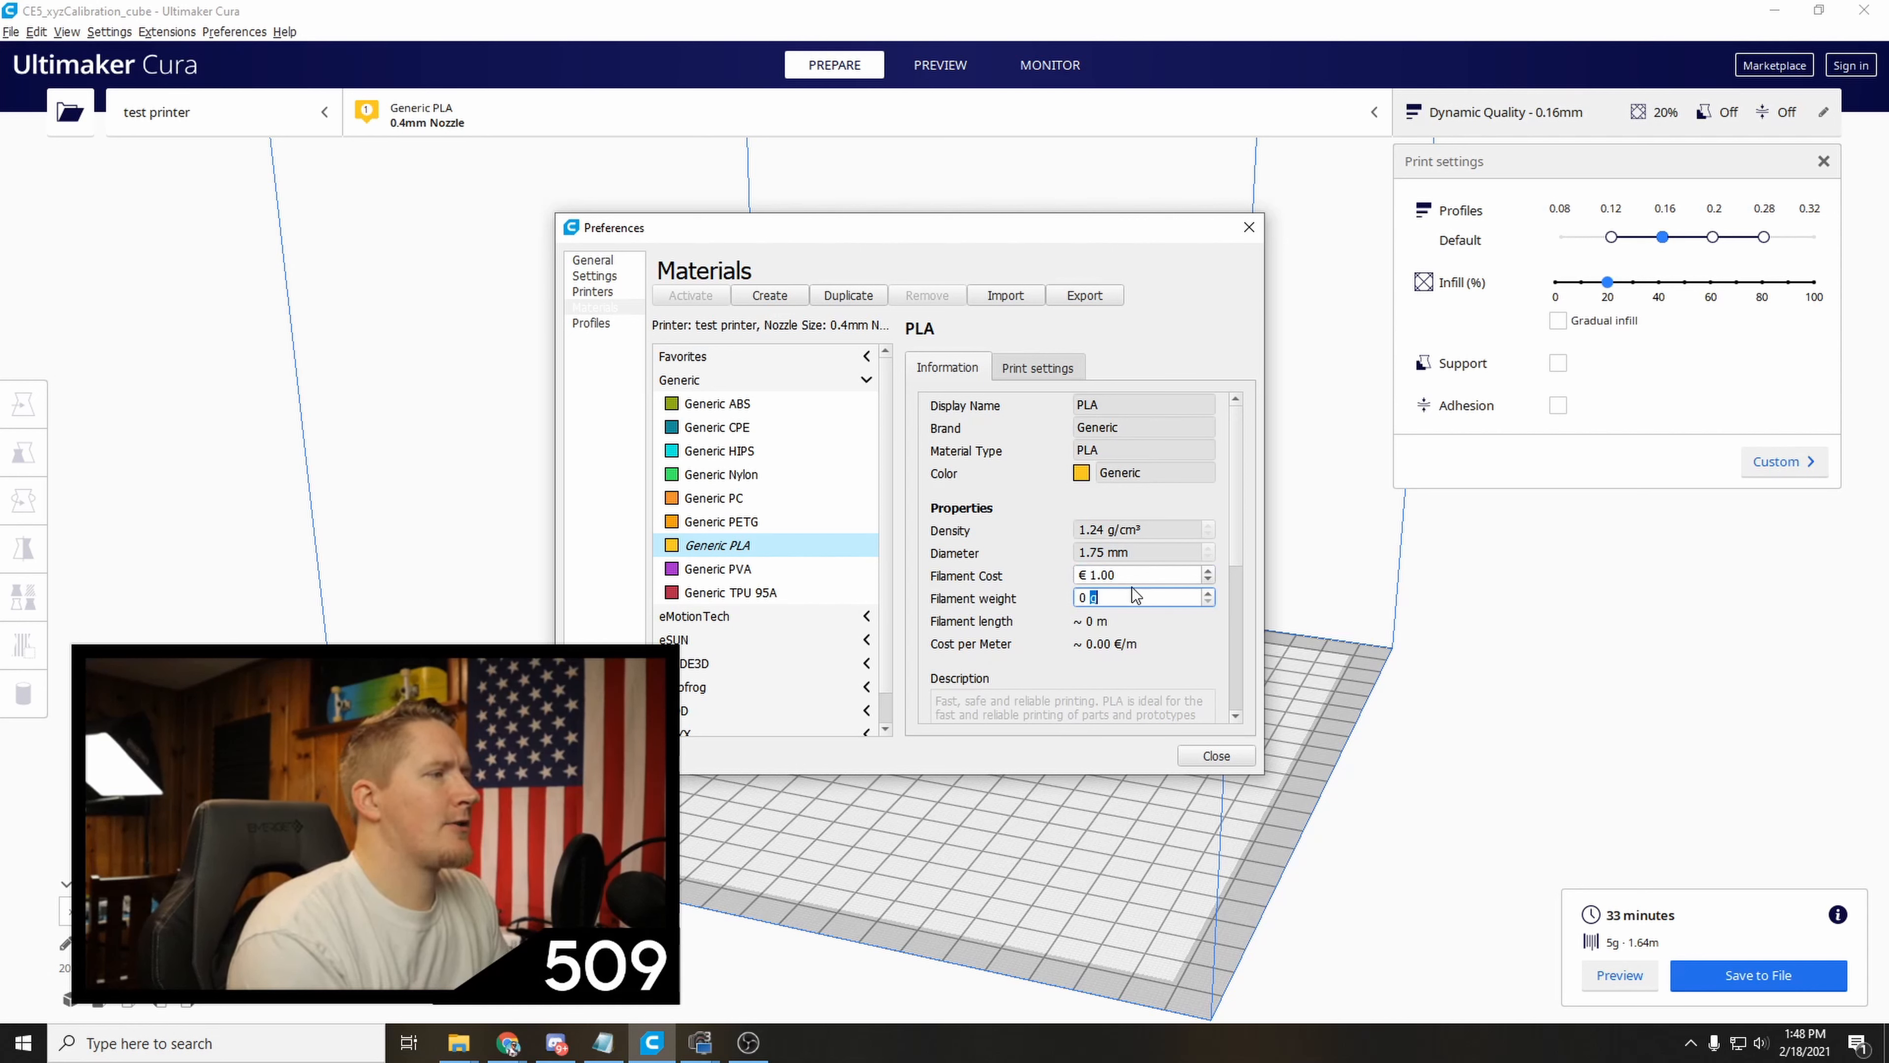
pyautogui.click(1206, 592)
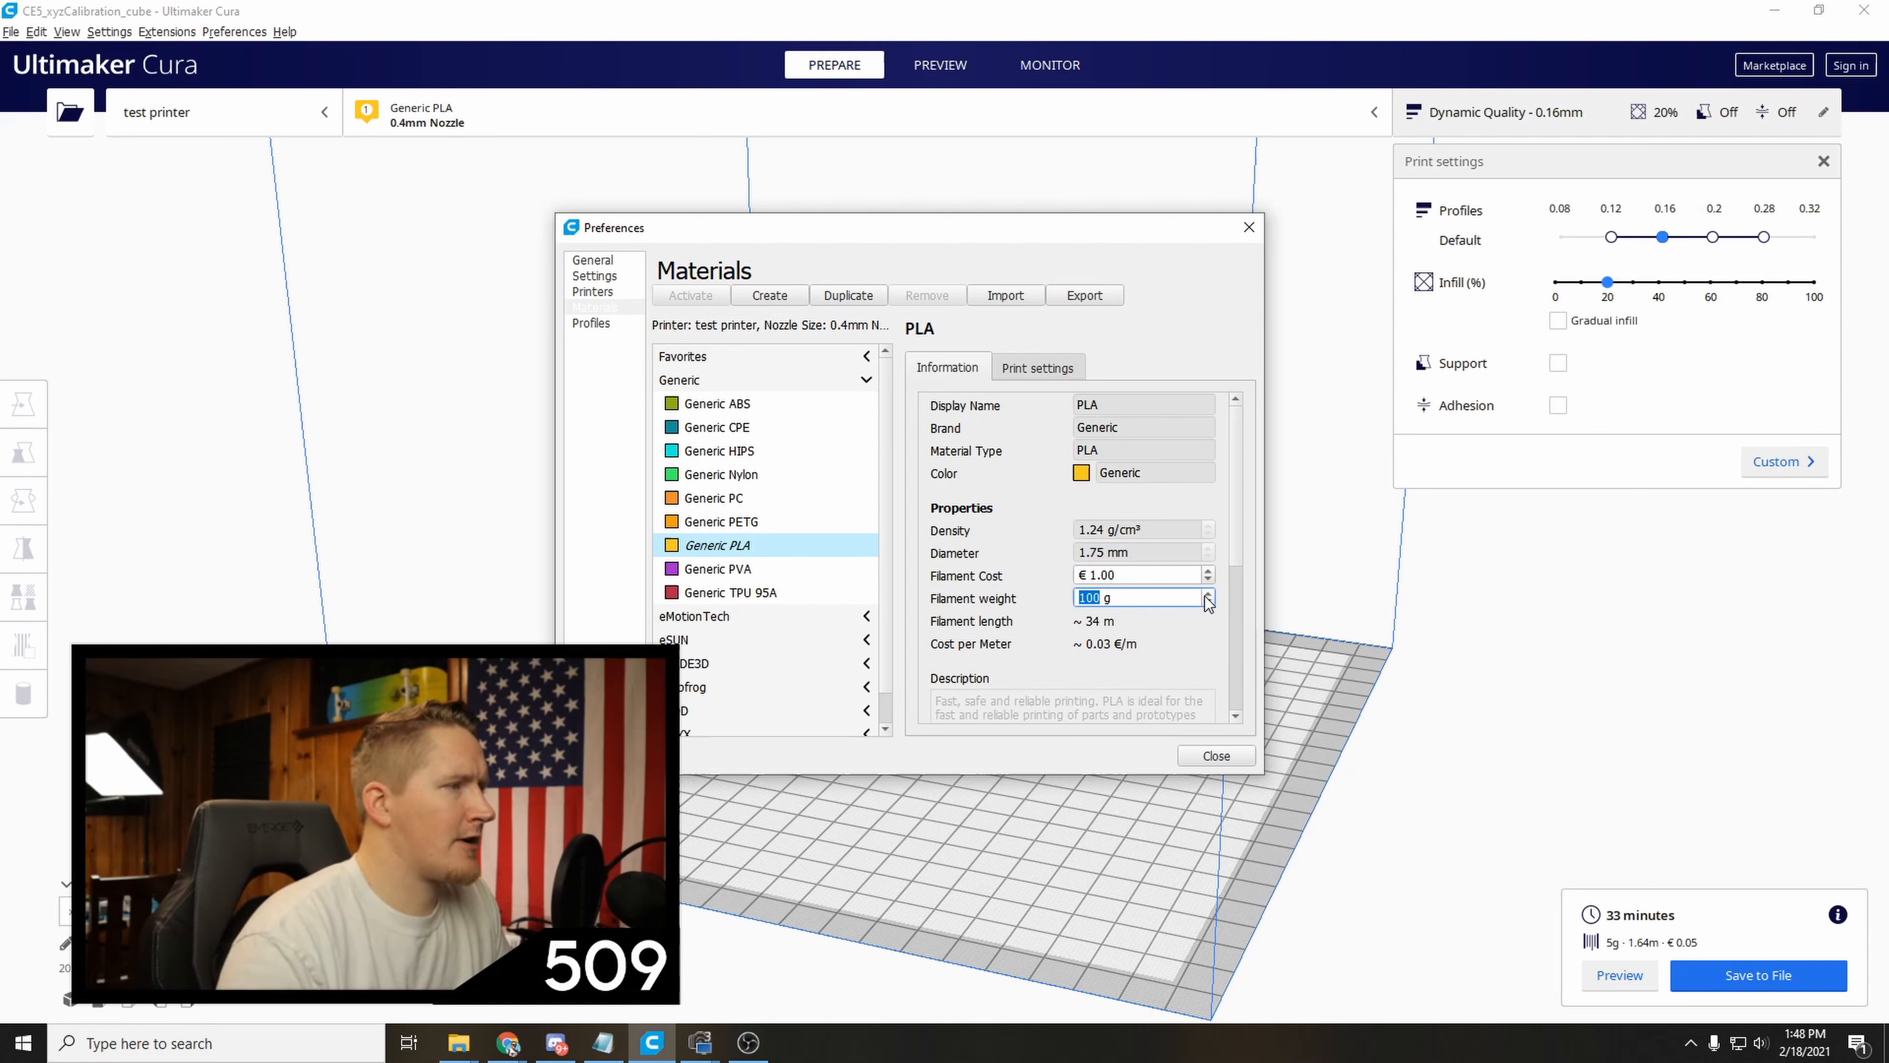
pyautogui.click(1206, 593)
pyautogui.click(1206, 593)
pyautogui.click(1206, 593)
pyautogui.click(1207, 593)
pyautogui.click(1206, 593)
pyautogui.click(1207, 593)
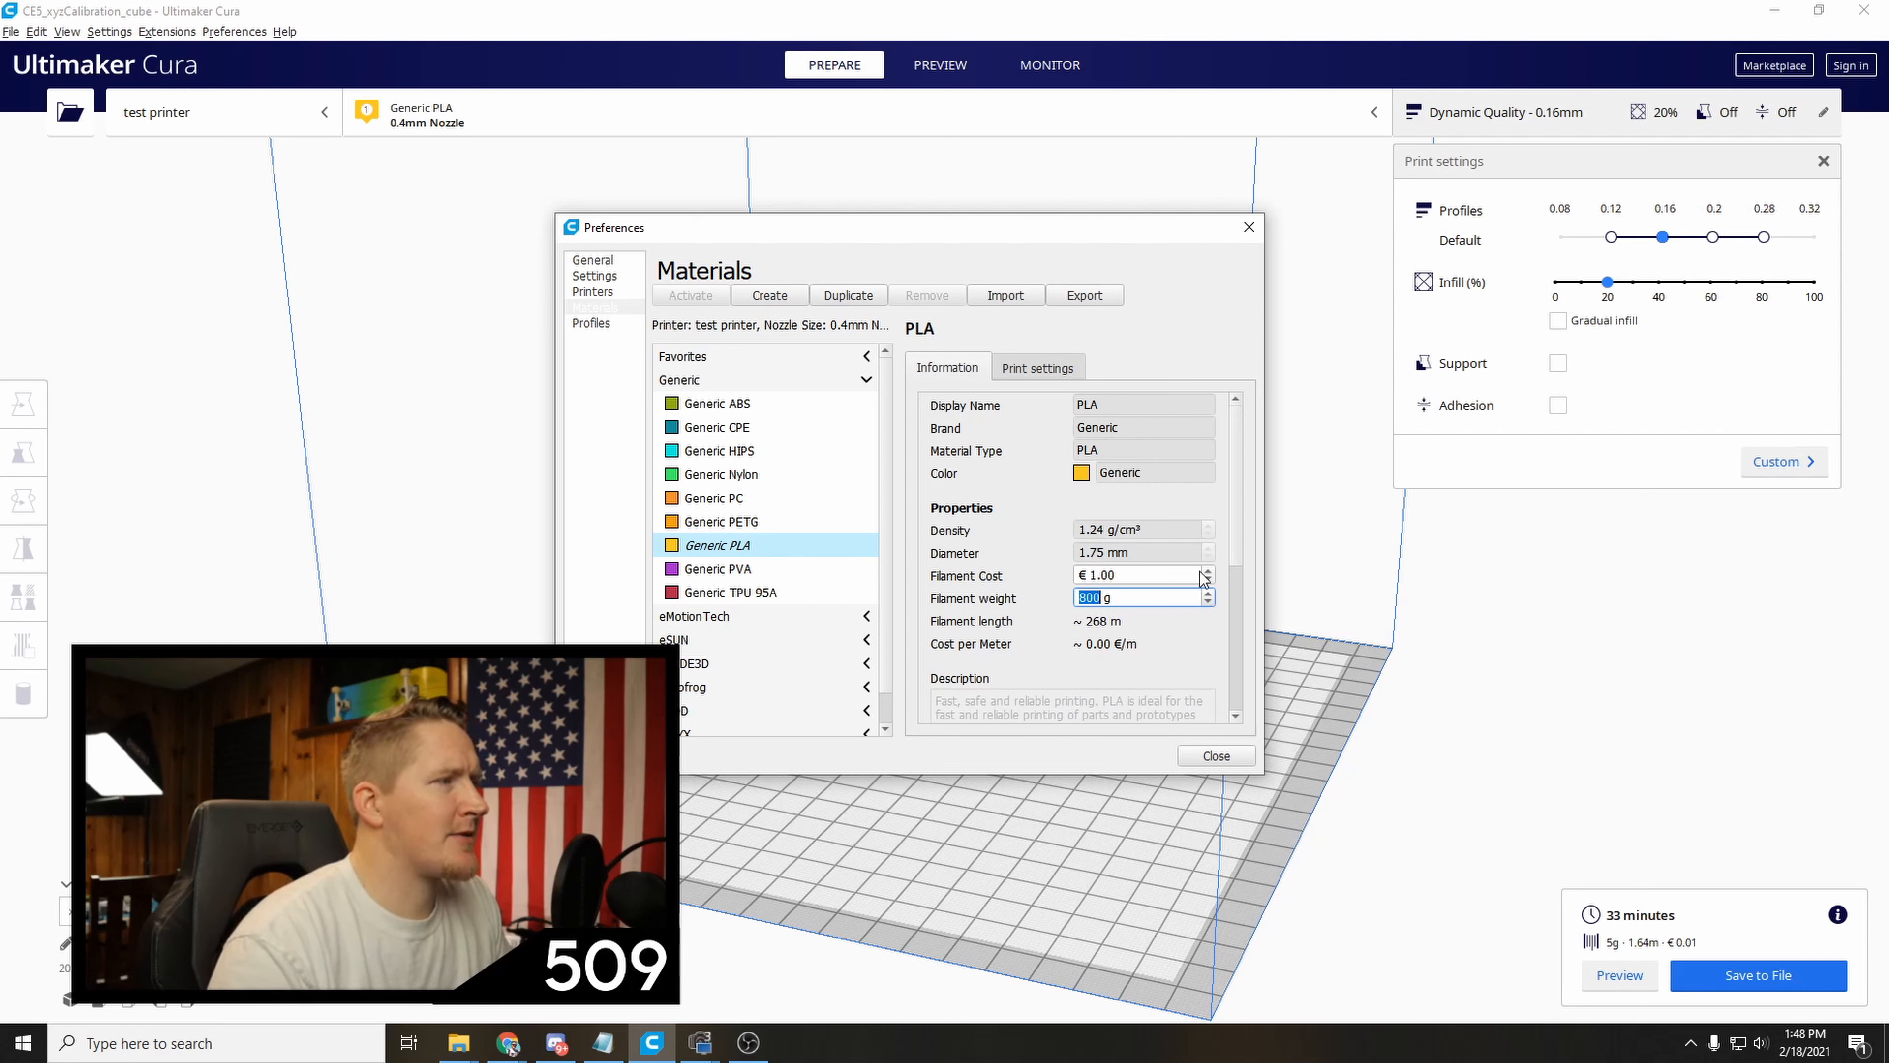
# Set the Generic PLA filament cost to €6.00, review the material's print settings, and close the preferences.
pyautogui.click(1057, 364)
pyautogui.click(943, 366)
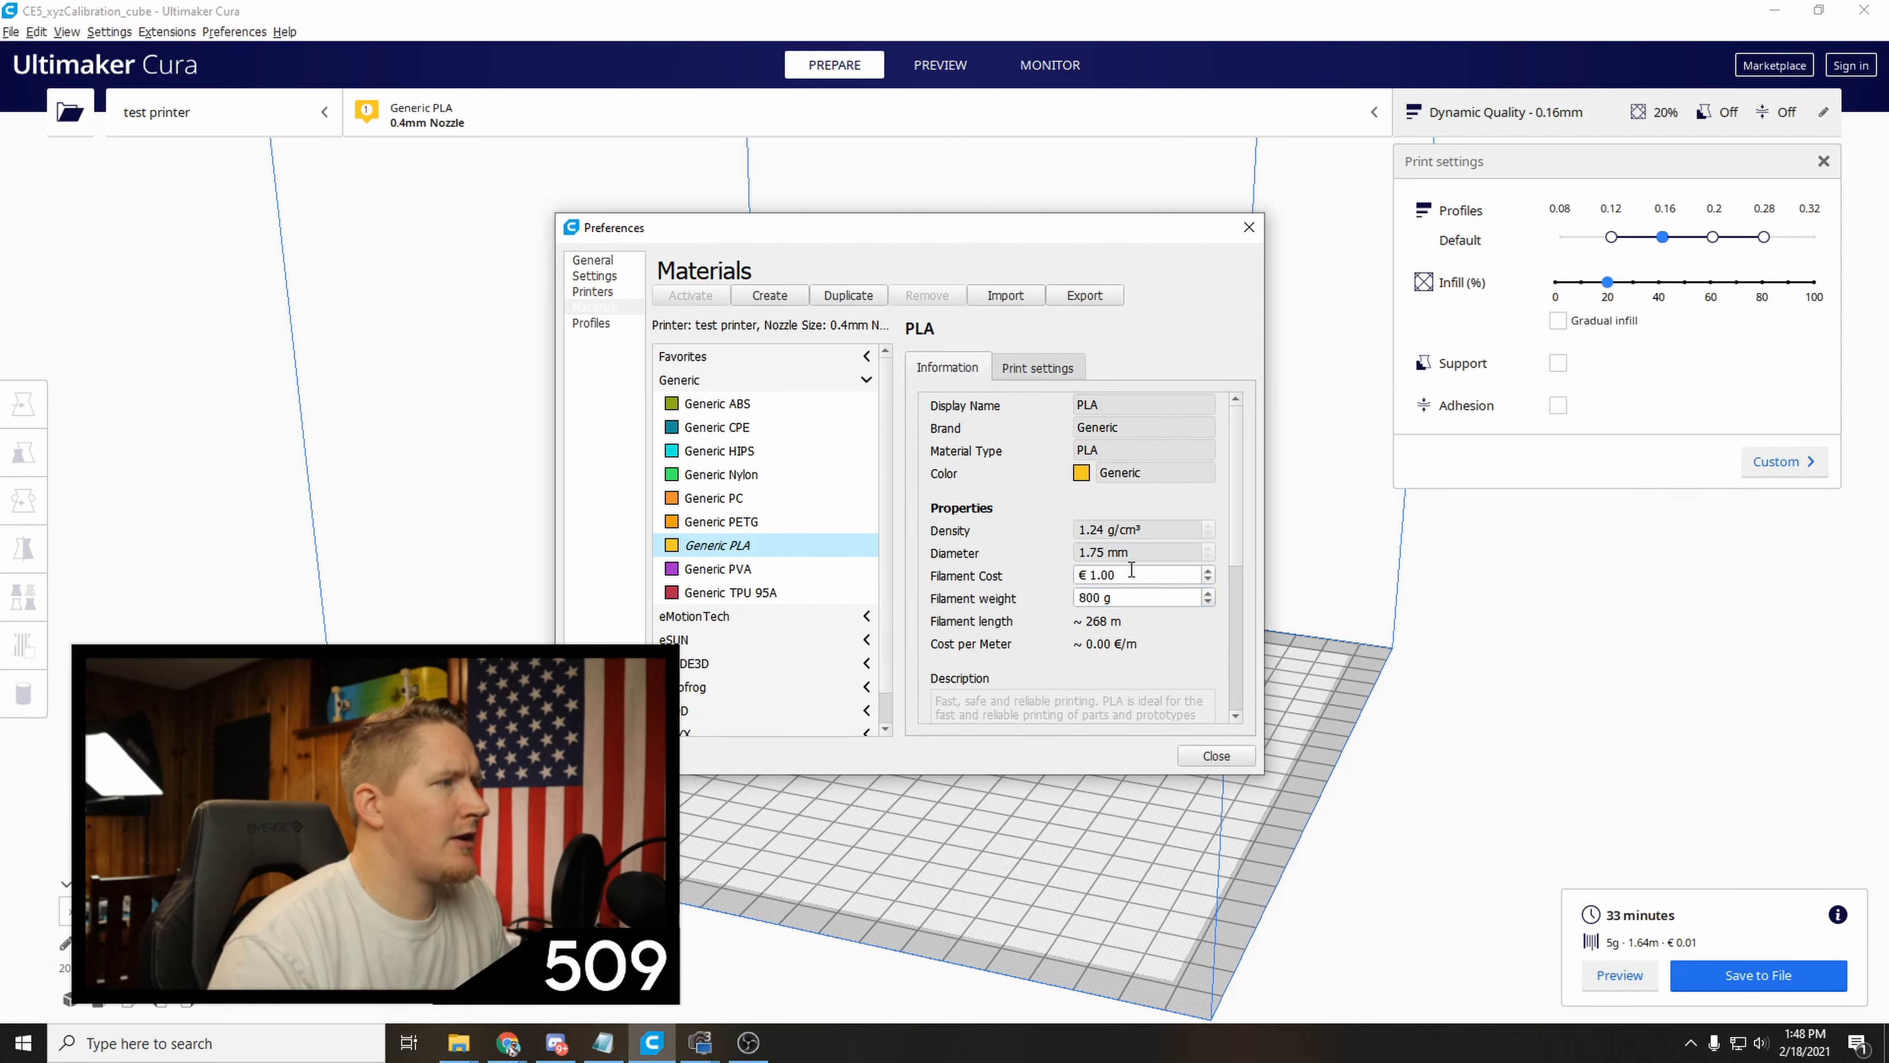
pyautogui.click(1209, 581)
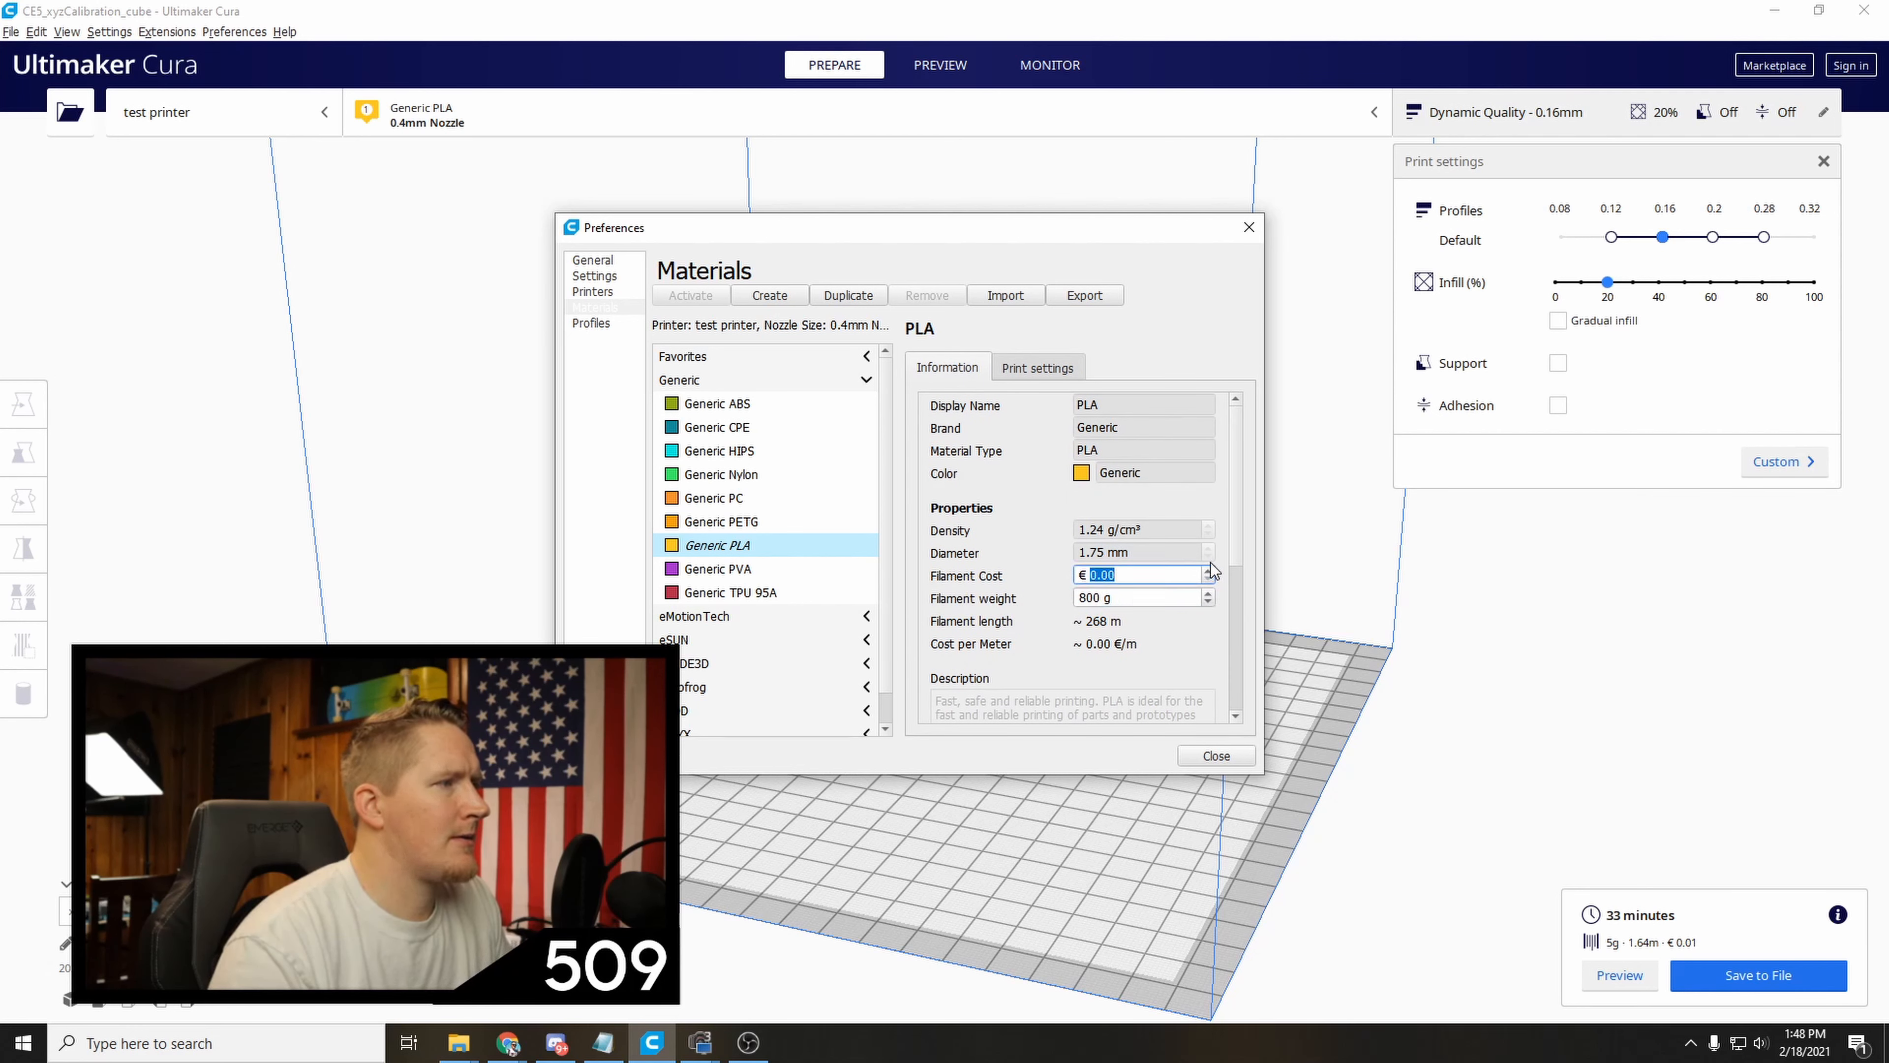
pyautogui.click(1211, 572)
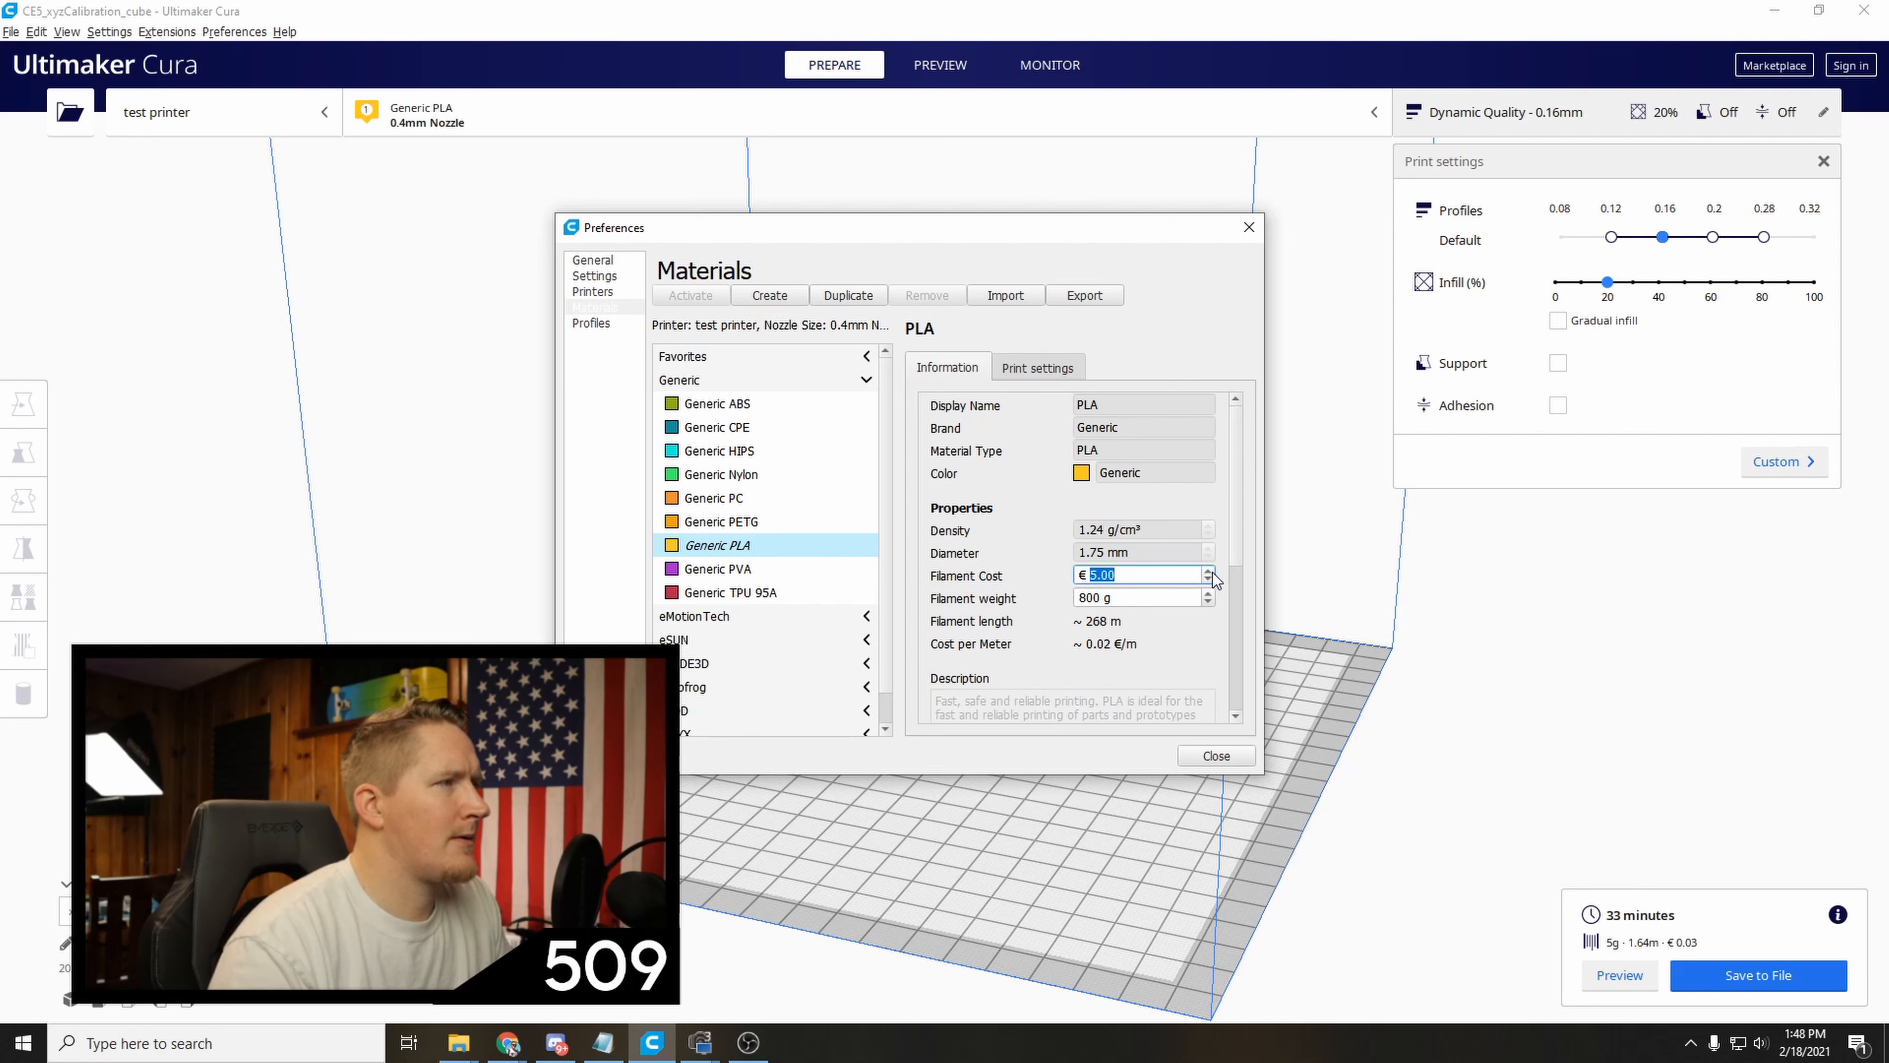
pyautogui.click(1042, 367)
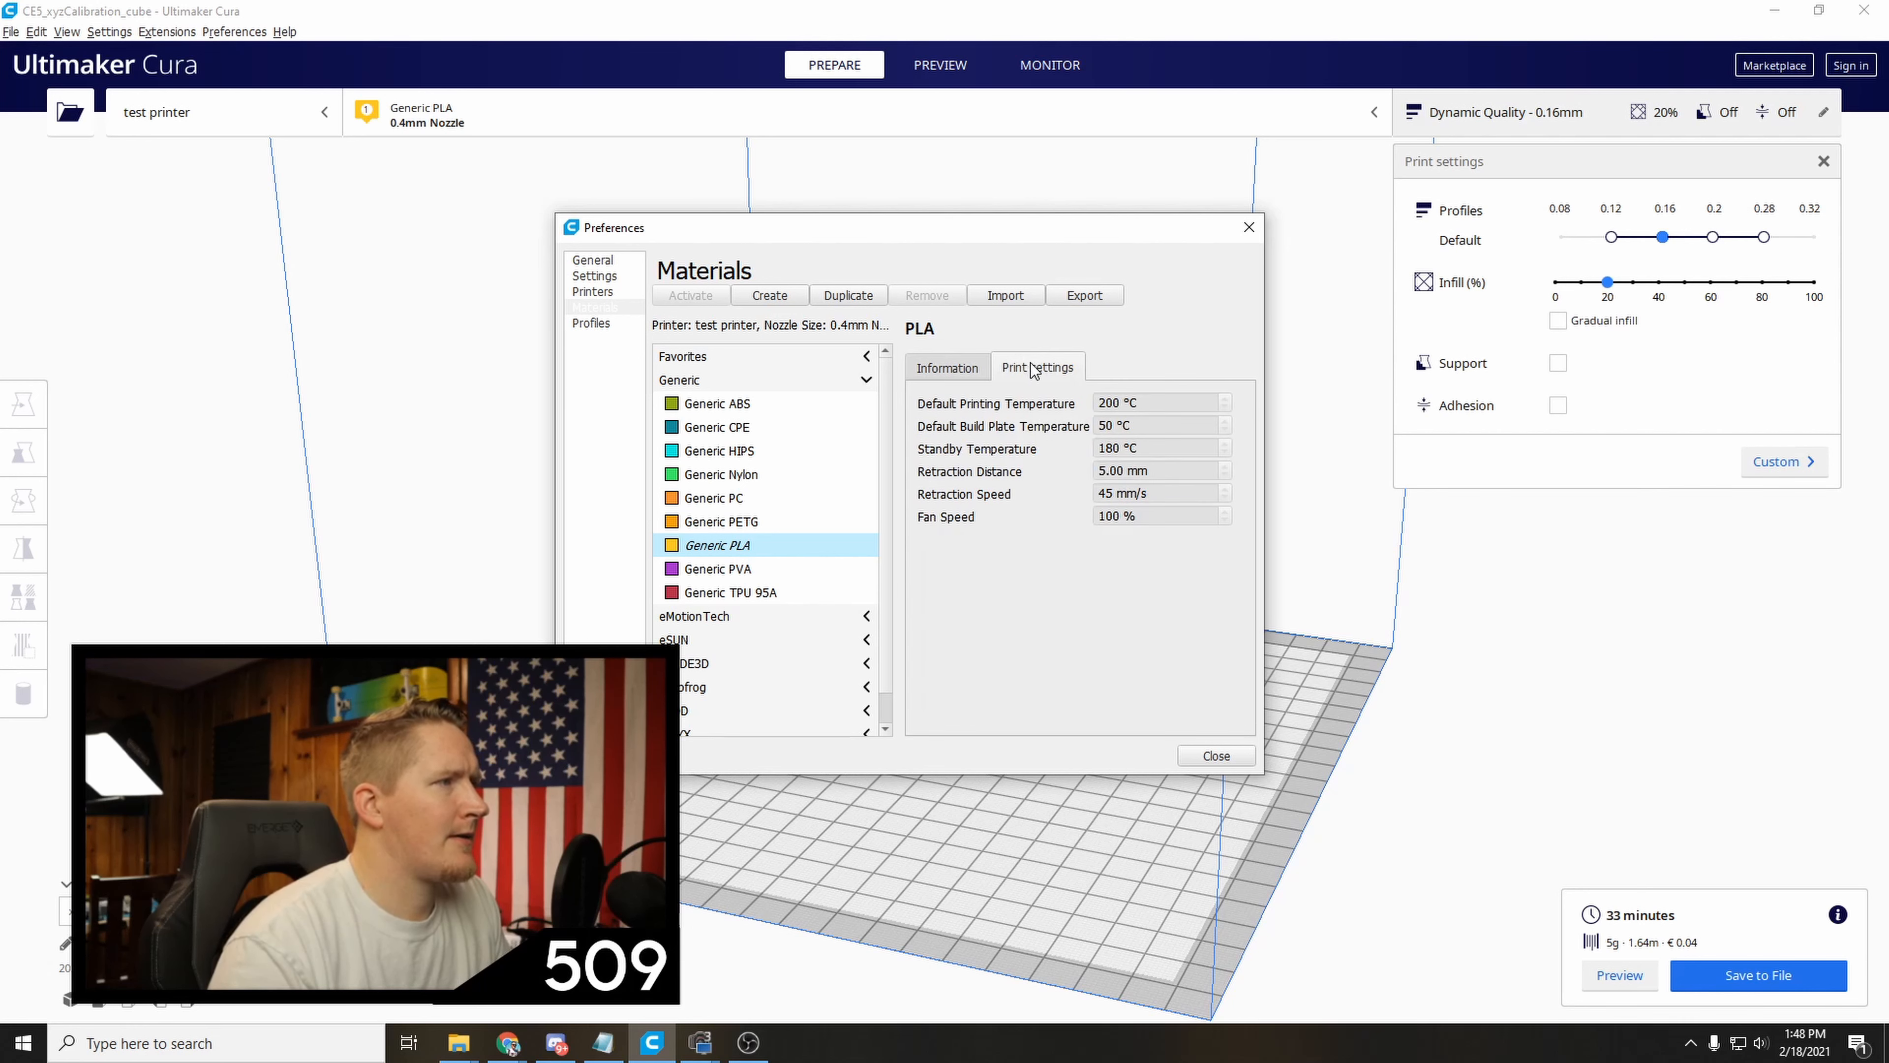
pyautogui.click(939, 369)
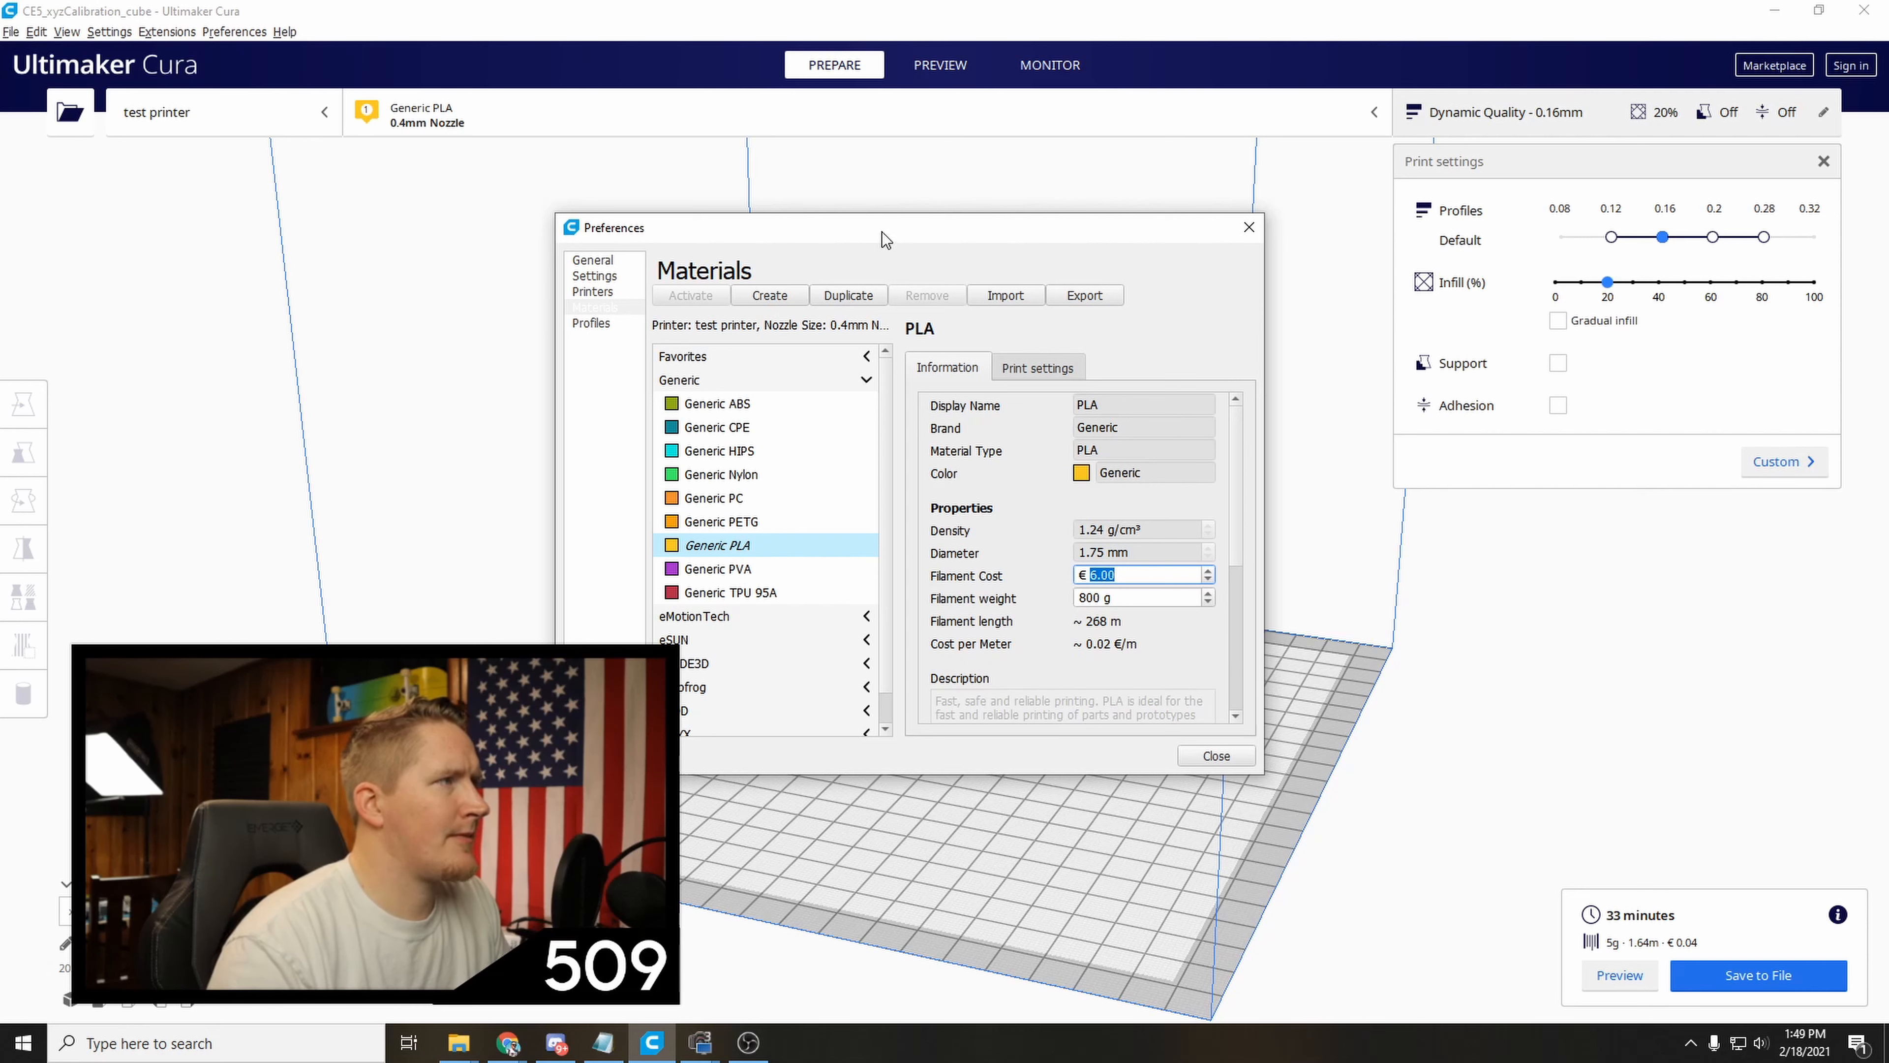
pyautogui.moveTo(882, 232); pyautogui.dragTo(822, 221)
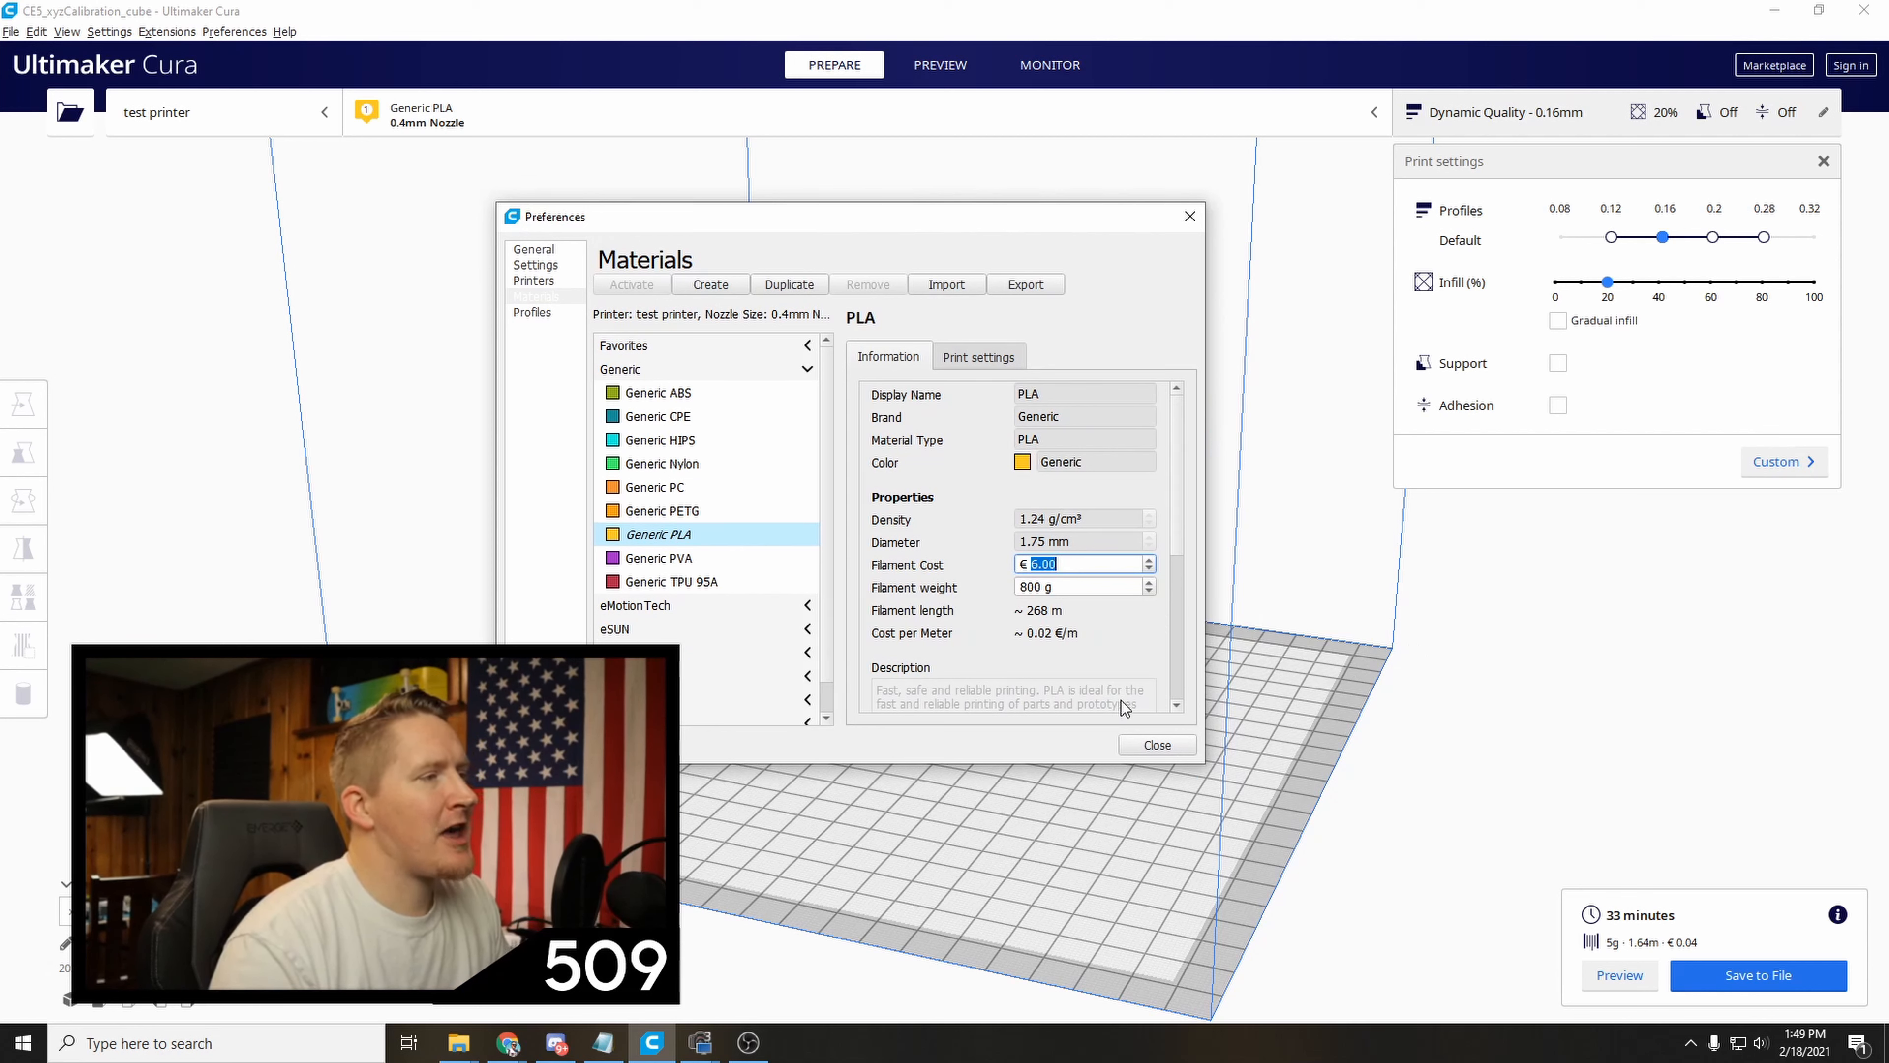
pyautogui.click(1156, 745)
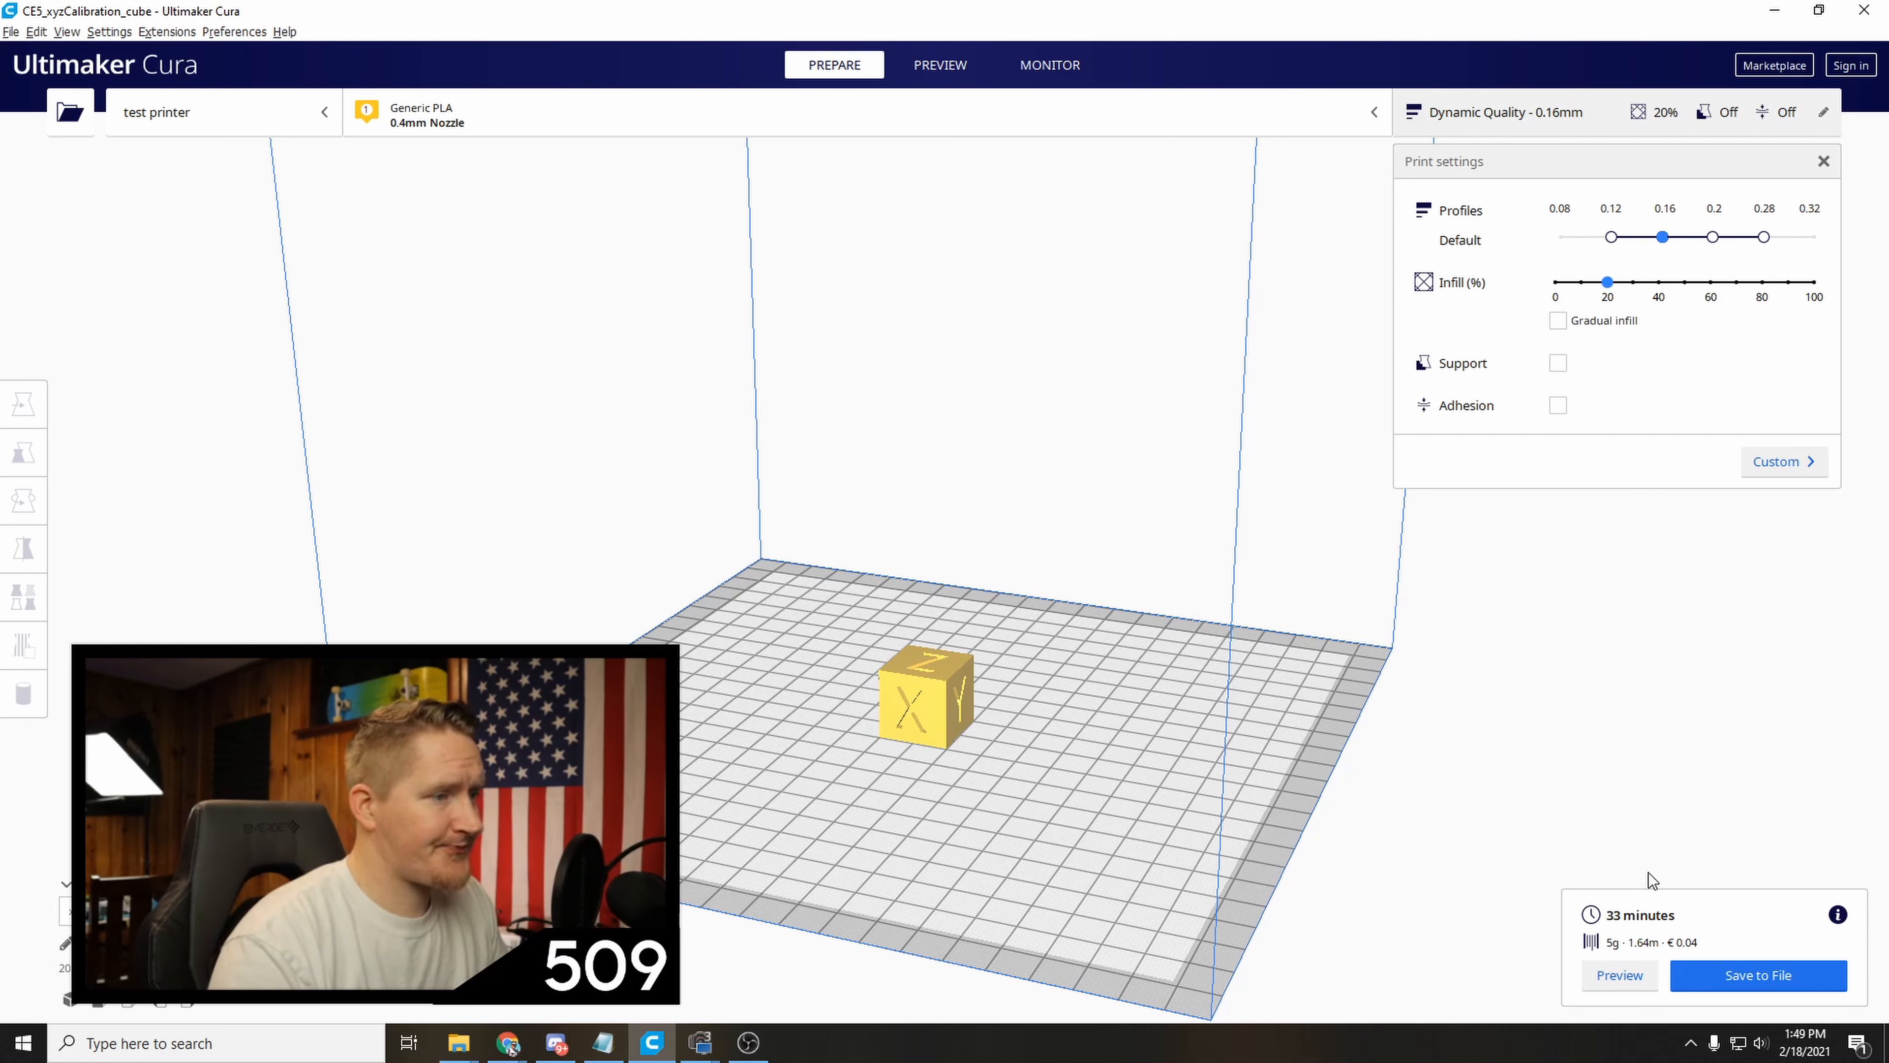
# Switch to the layer preview and examine the sliced calibration cube up close.
pyautogui.click(1630, 973)
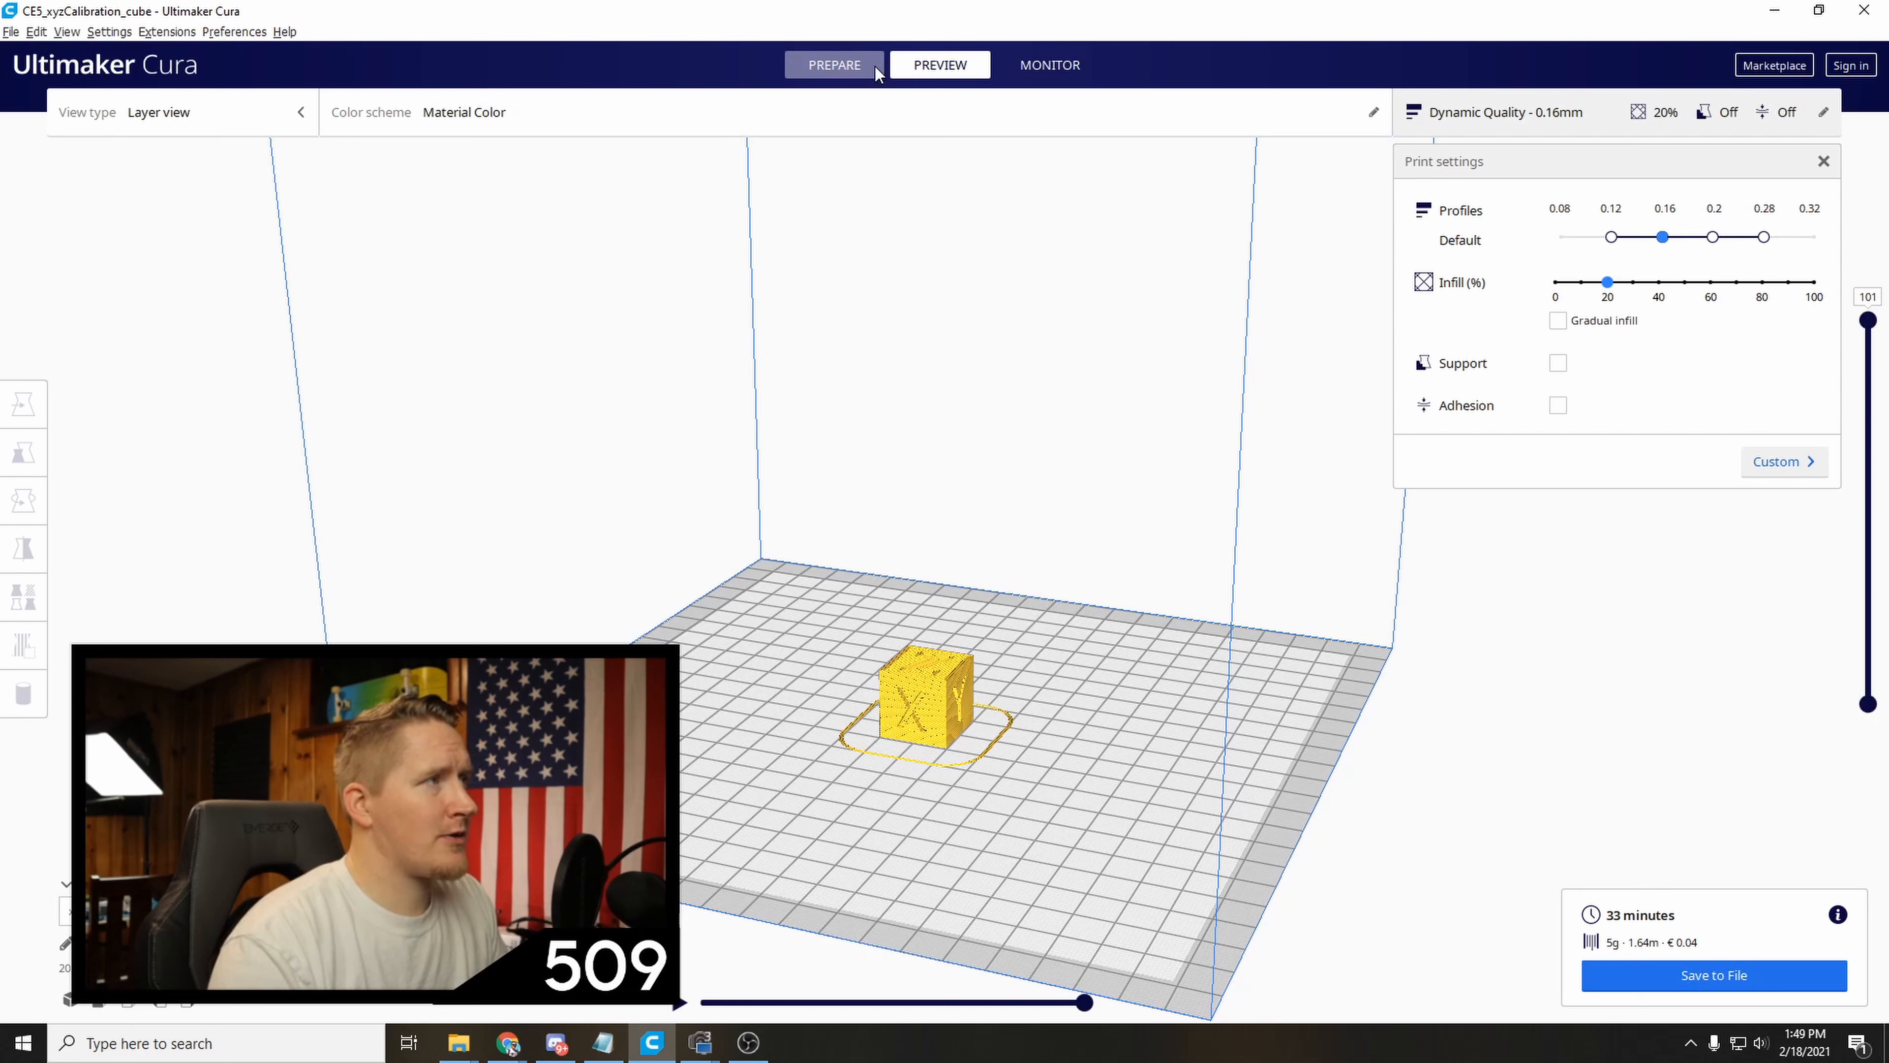
pyautogui.click(849, 67)
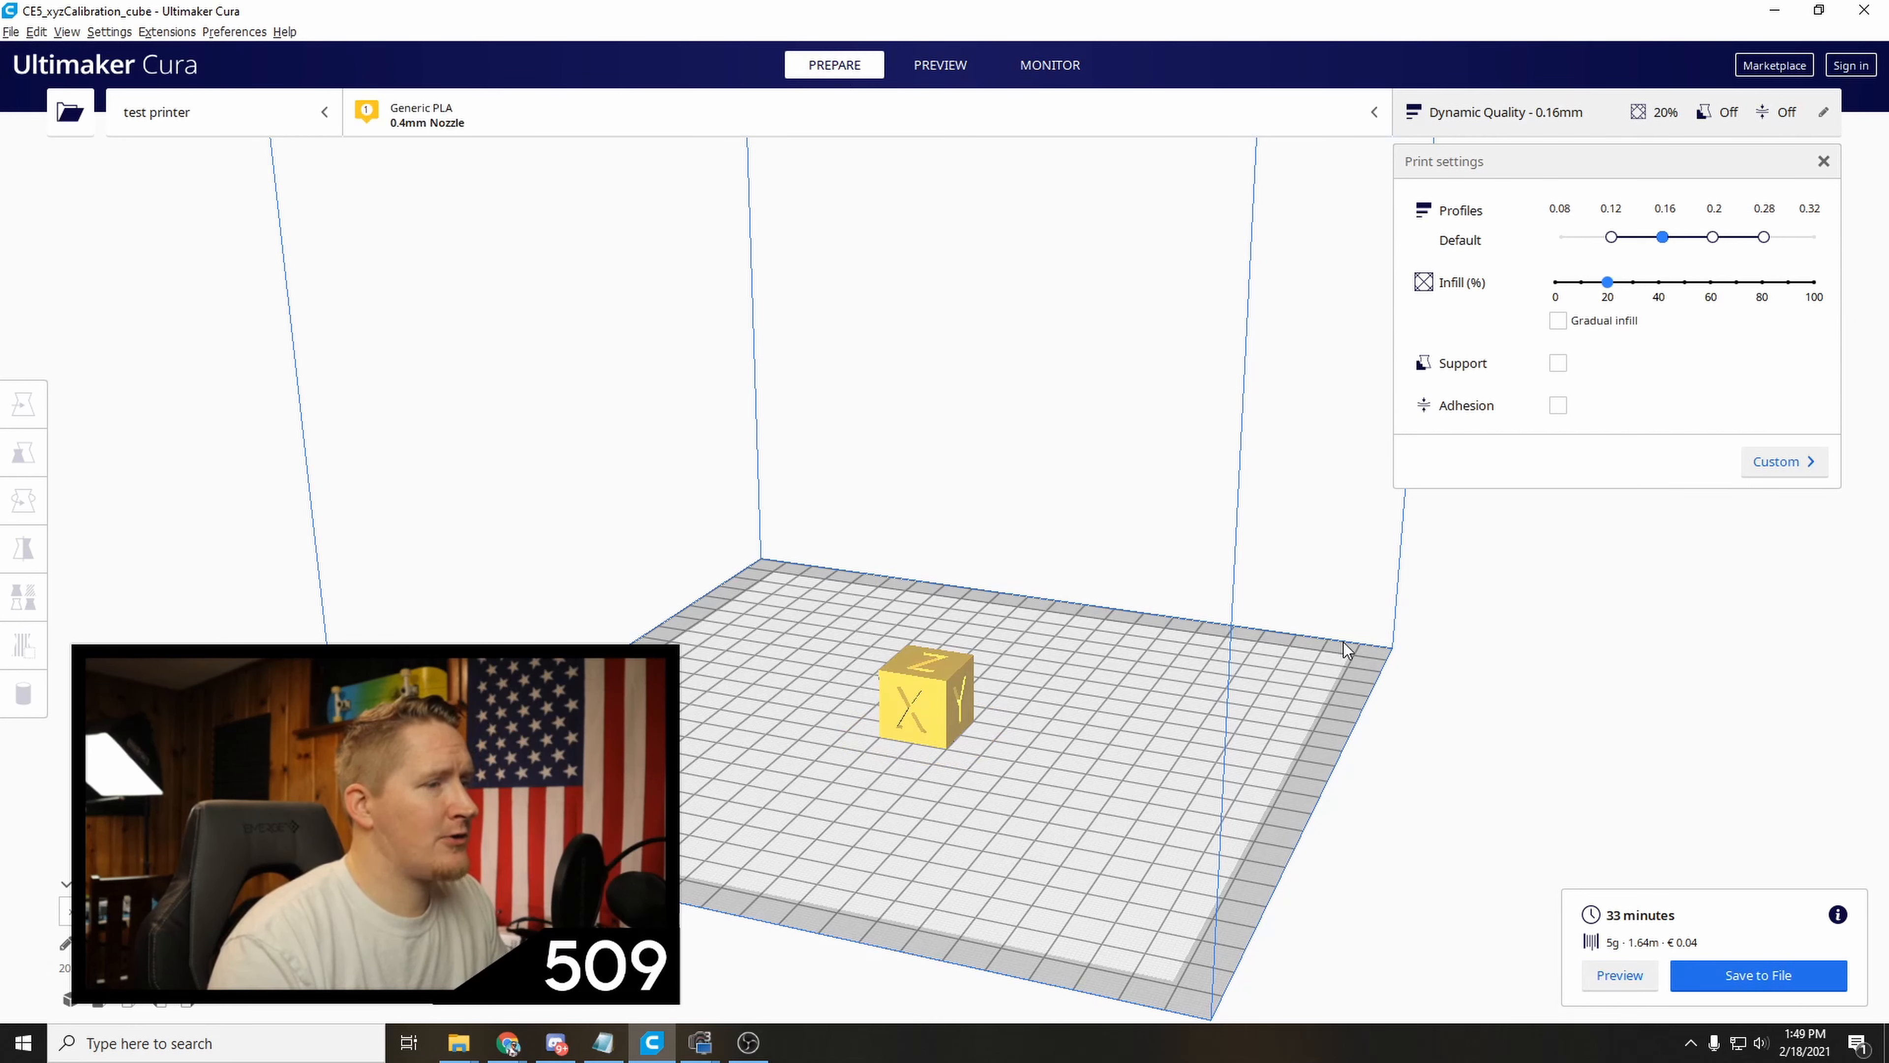
pyautogui.click(949, 56)
pyautogui.moveTo(1451, 819); pyautogui.dragTo(1049, 770, button='right')
pyautogui.scroll(5, 1050, 770)
pyautogui.scroll(2, 1084, 632)
pyautogui.moveTo(1084, 633); pyautogui.dragTo(936, 561, button='right')
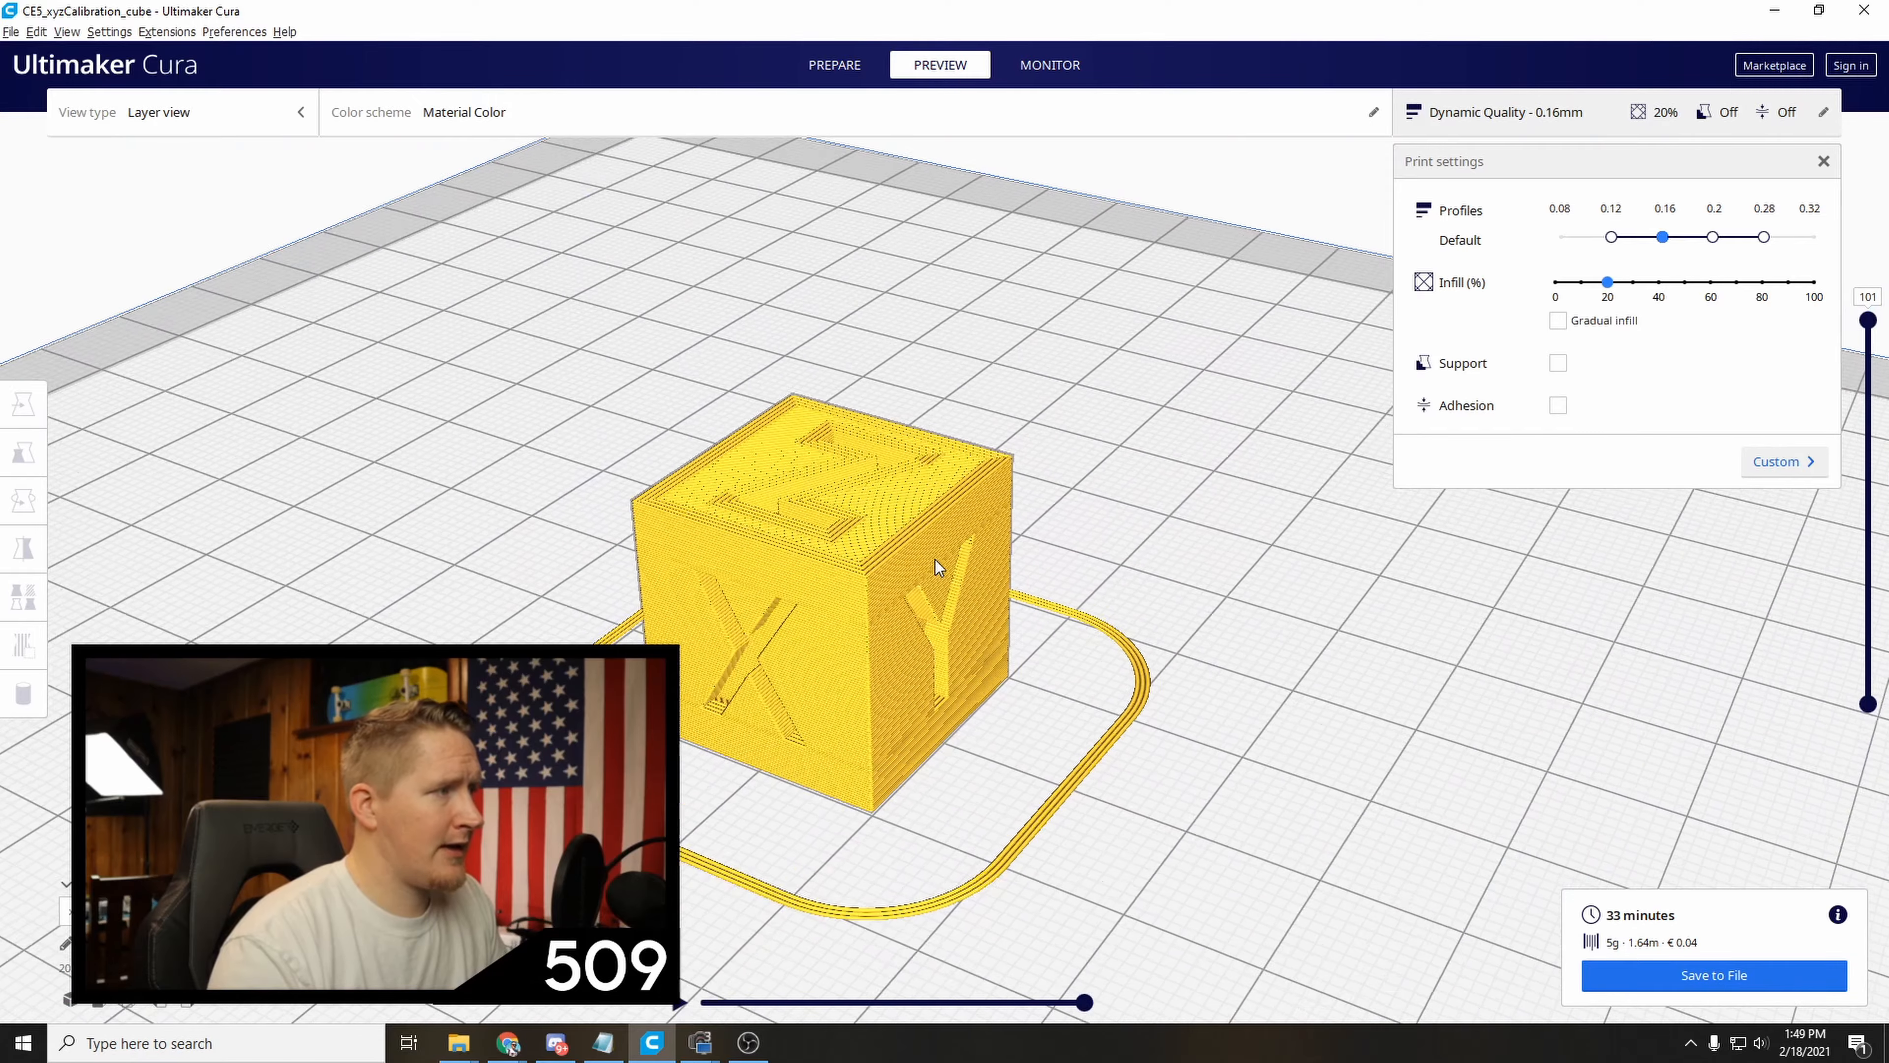
pyautogui.scroll(3, 936, 561)
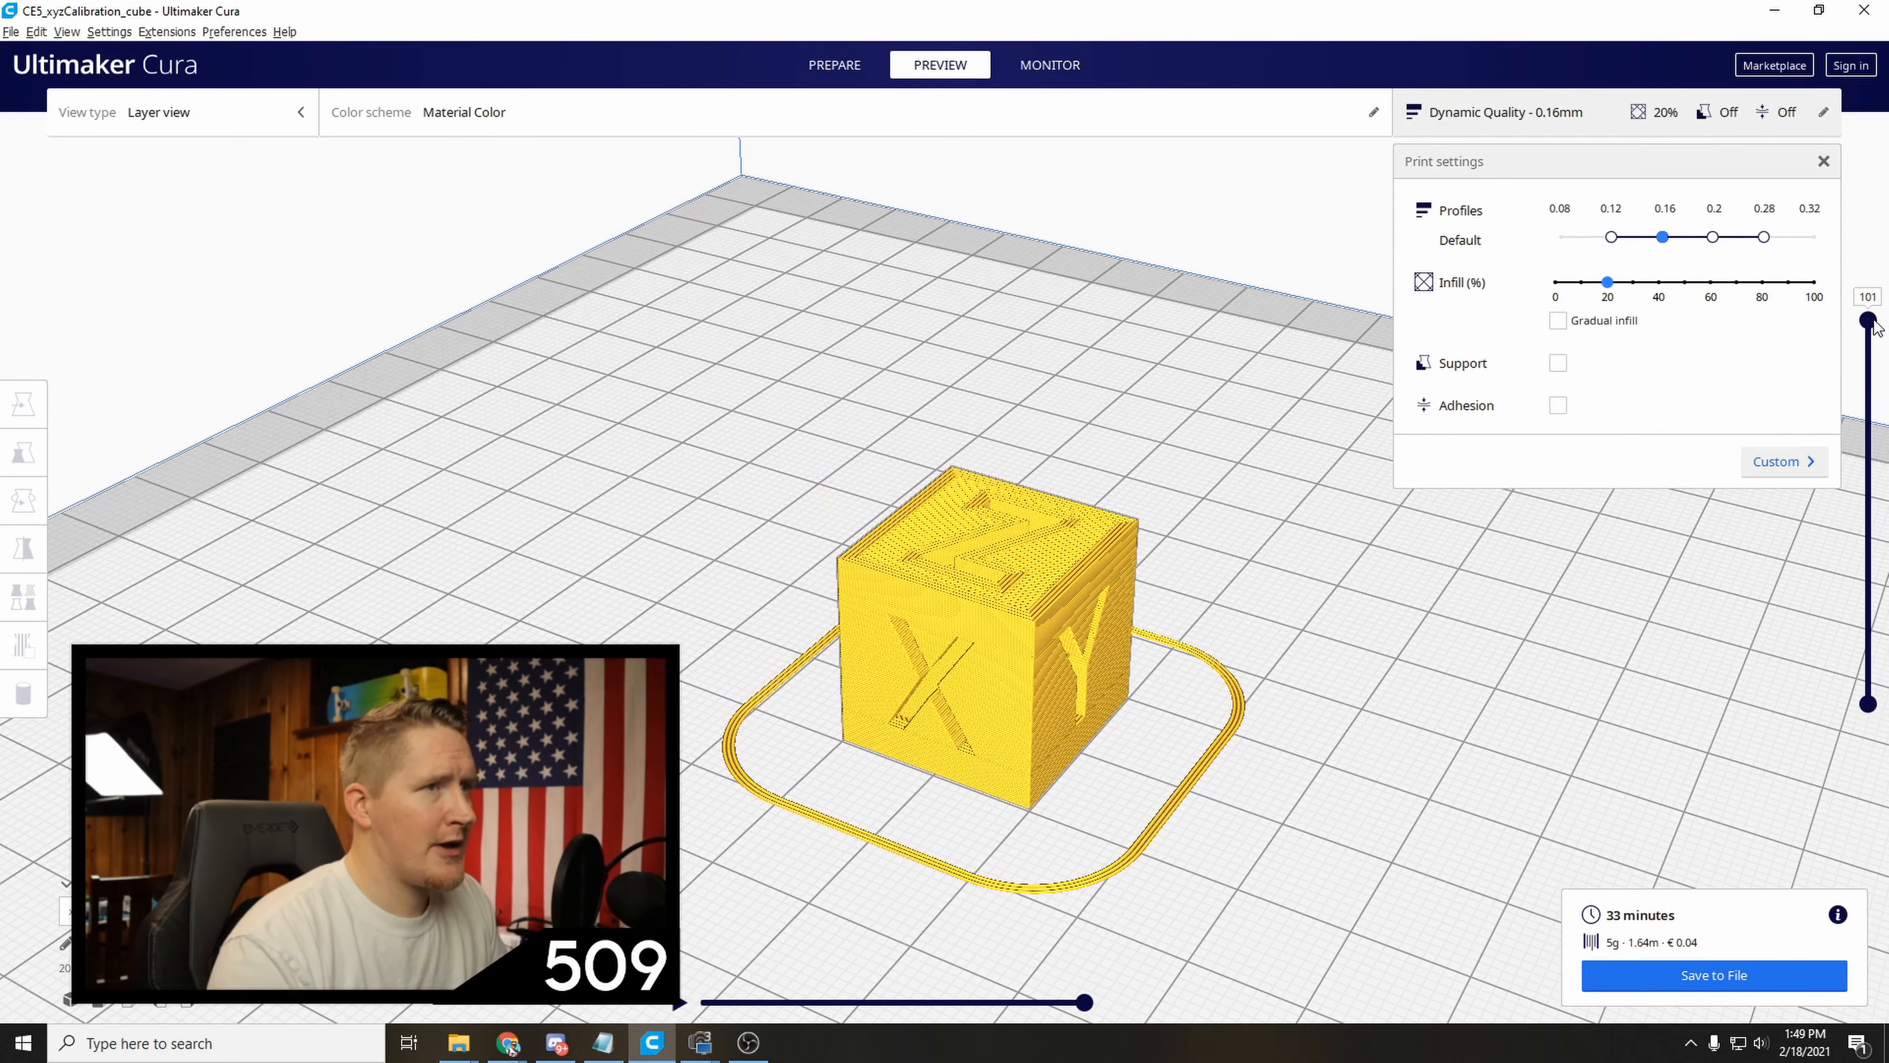
# Inspect the cube's first layer and the infill at layer 52, simulate that layer's toolpath, and return to the full cube.
pyautogui.moveTo(1869, 335); pyautogui.dragTo(1852, 759)
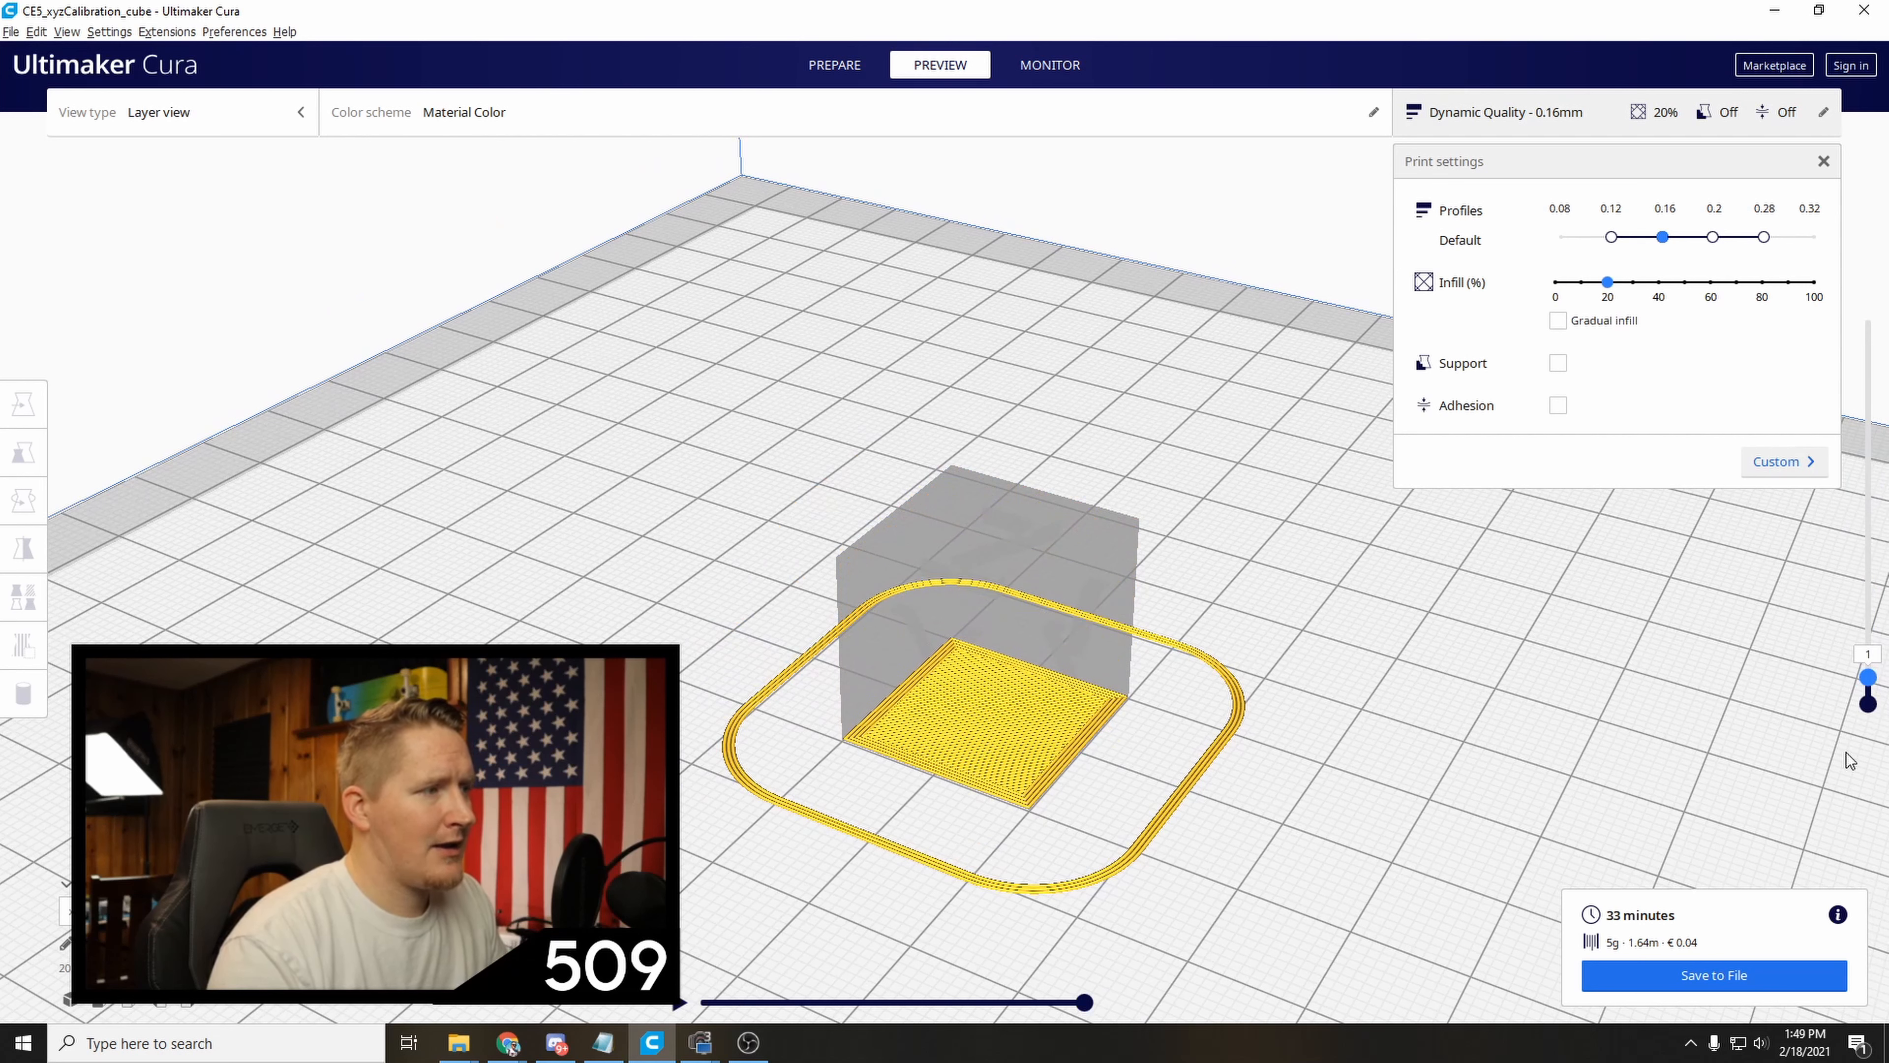
pyautogui.moveTo(1253, 624); pyautogui.dragTo(1404, 693, button='right')
pyautogui.moveTo(1868, 676); pyautogui.dragTo(1828, 493)
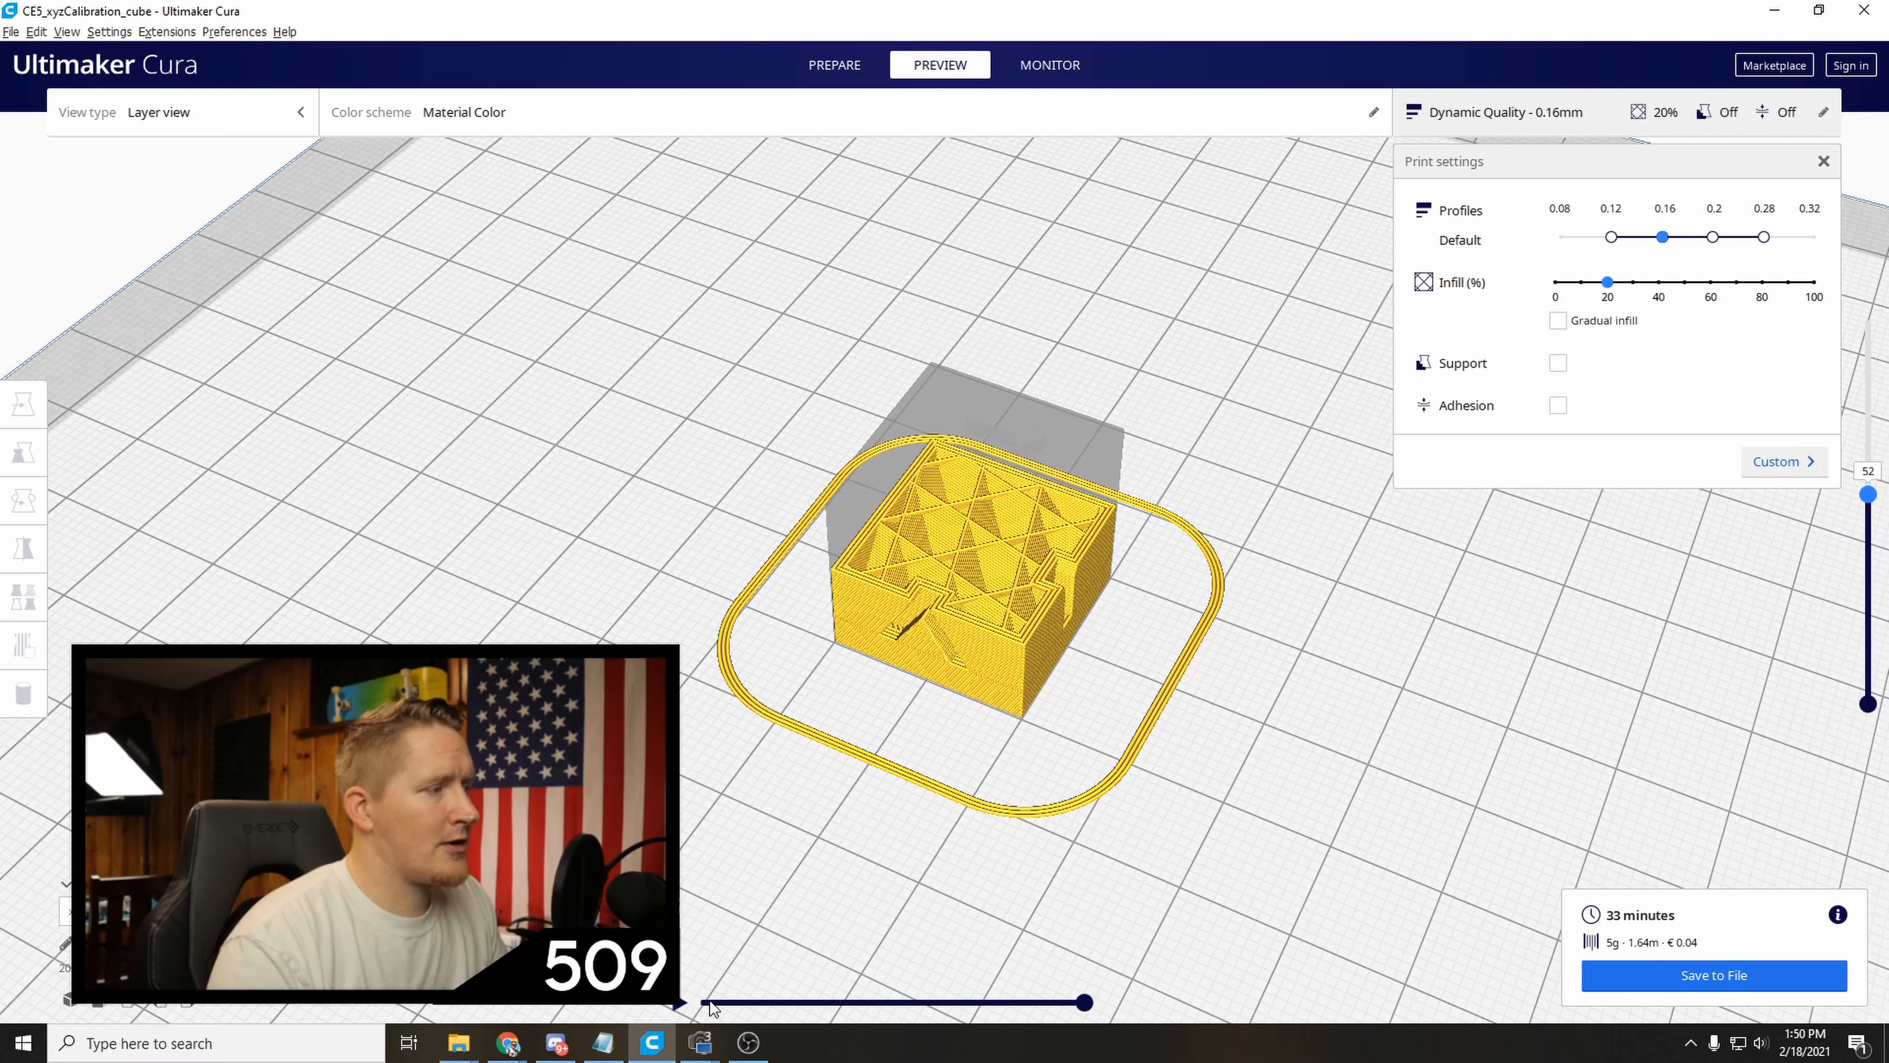
pyautogui.click(678, 1002)
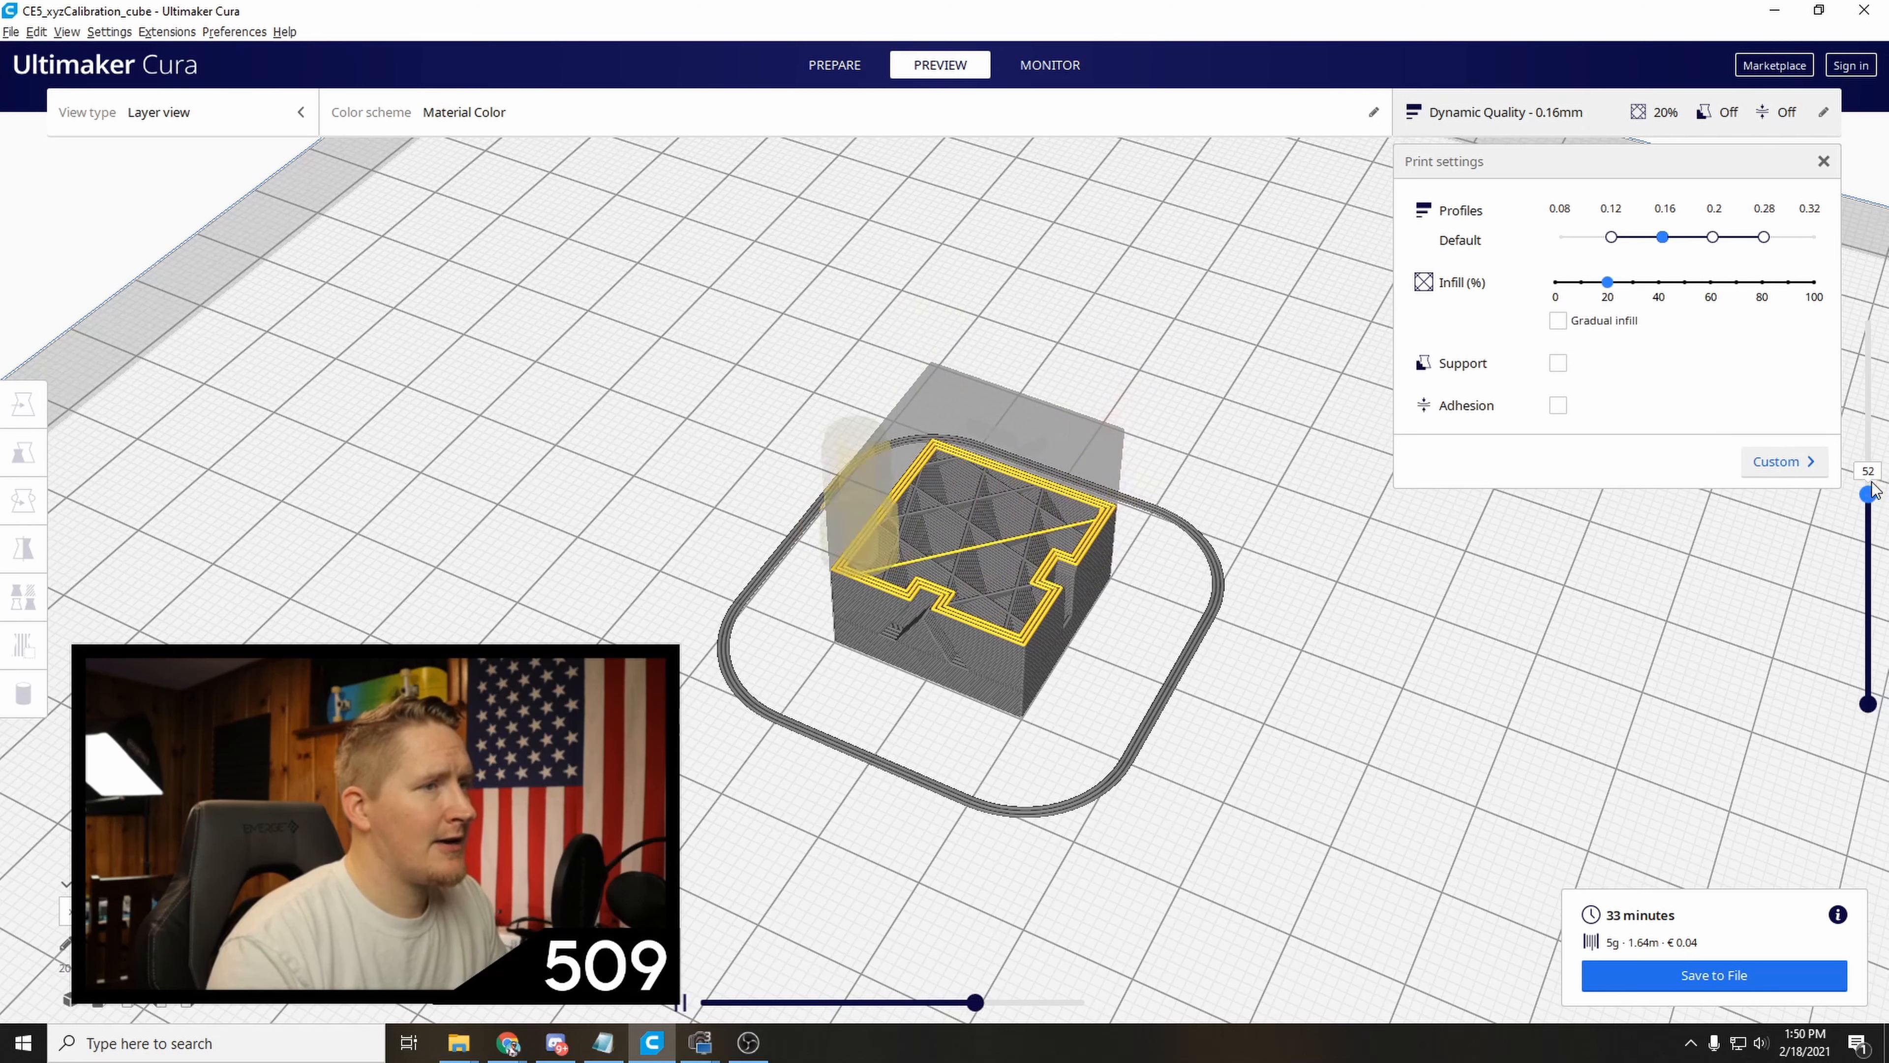
pyautogui.moveTo(1868, 494); pyautogui.dragTo(1884, 235)
pyautogui.moveTo(1247, 759); pyautogui.dragTo(1108, 662, button='right')
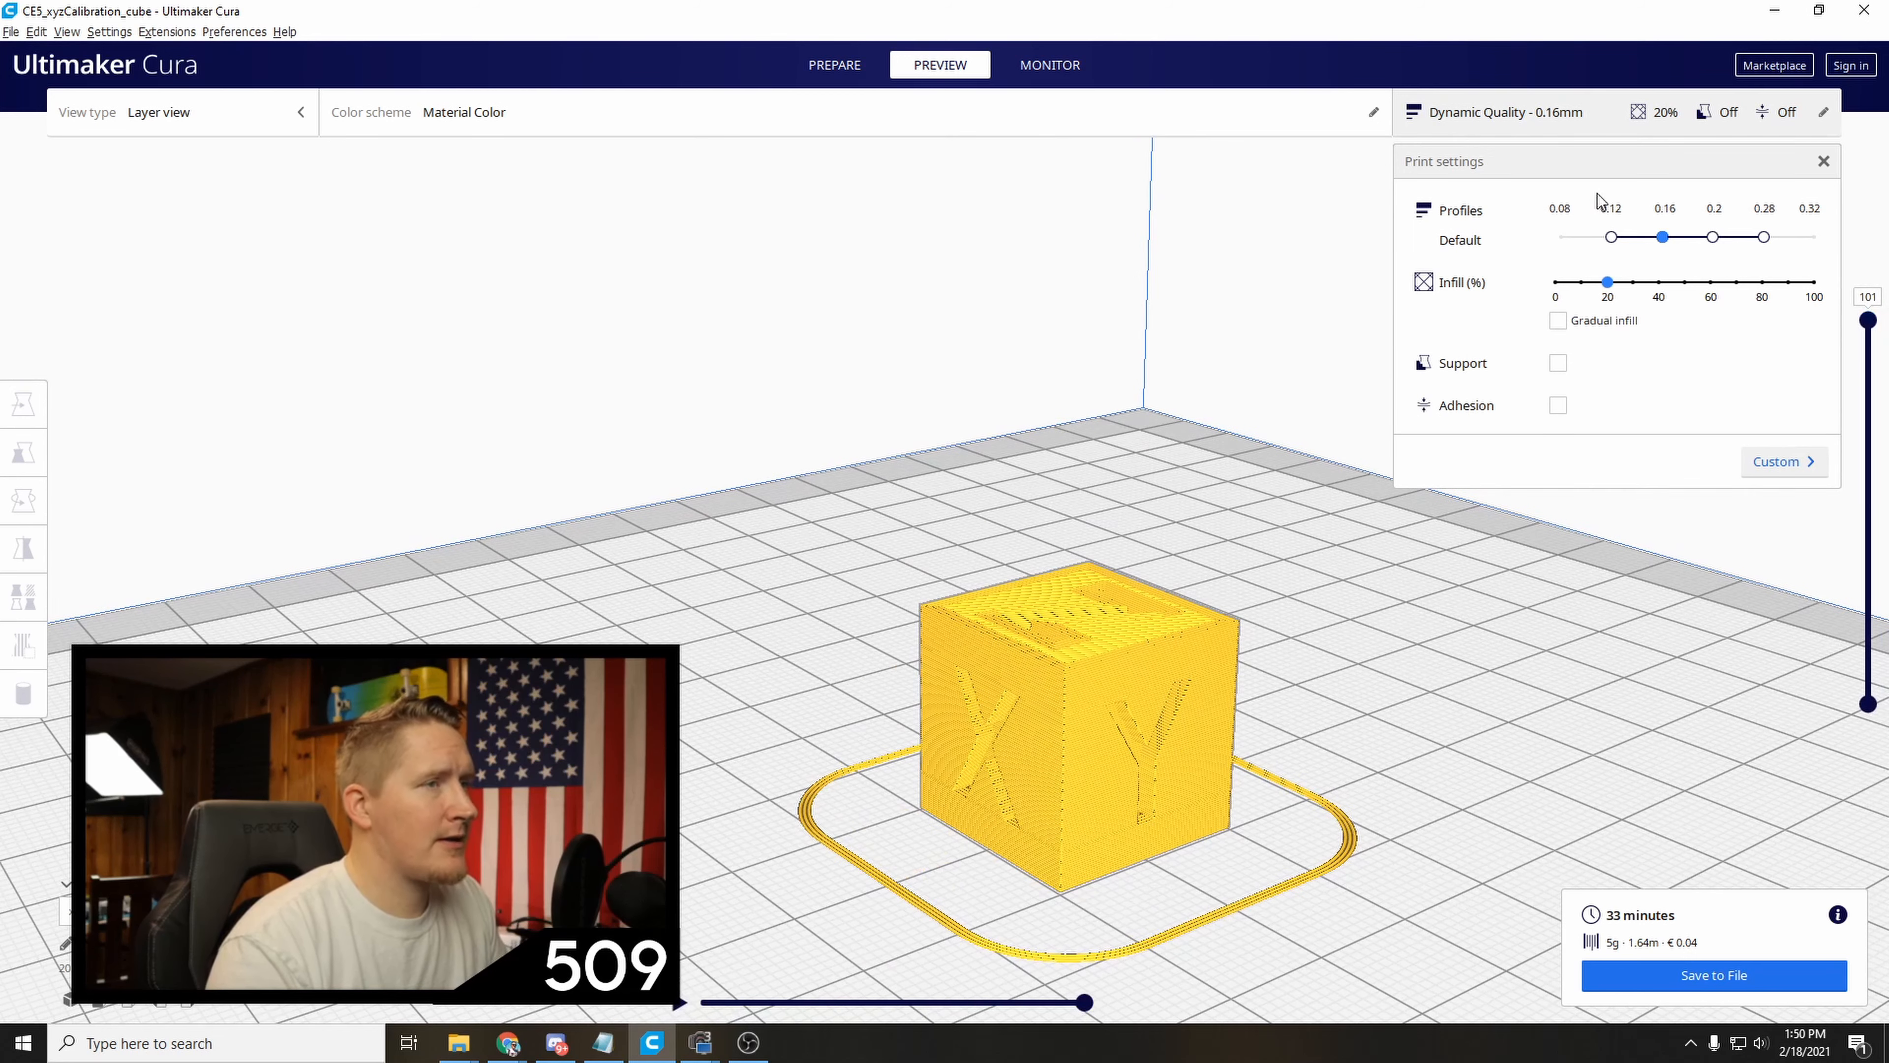
# Review the G-code file name and Gcodes destination folder for saving the sliced cube, and close the dialog without saving.
pyautogui.click(1678, 986)
pyautogui.moveTo(1199, 262); pyautogui.dragTo(1124, 276)
pyautogui.click(1320, 272)
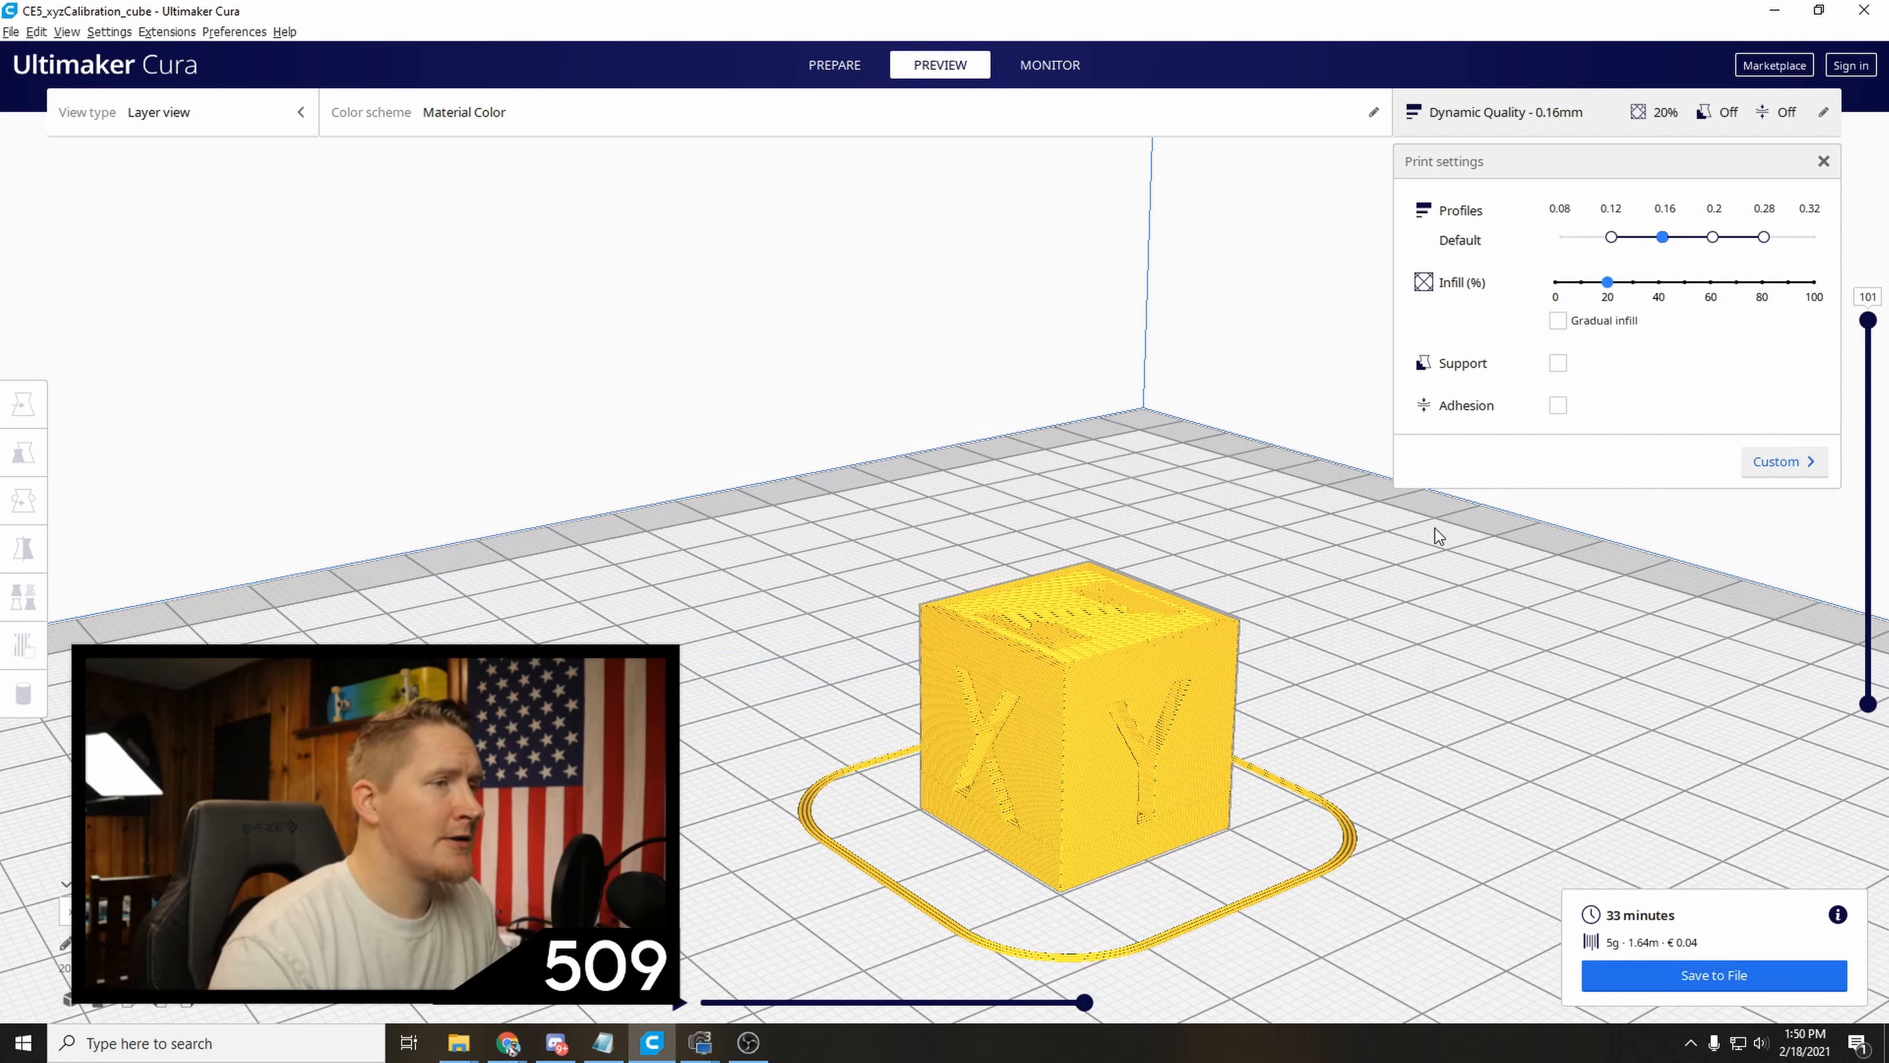
pyautogui.click(1680, 973)
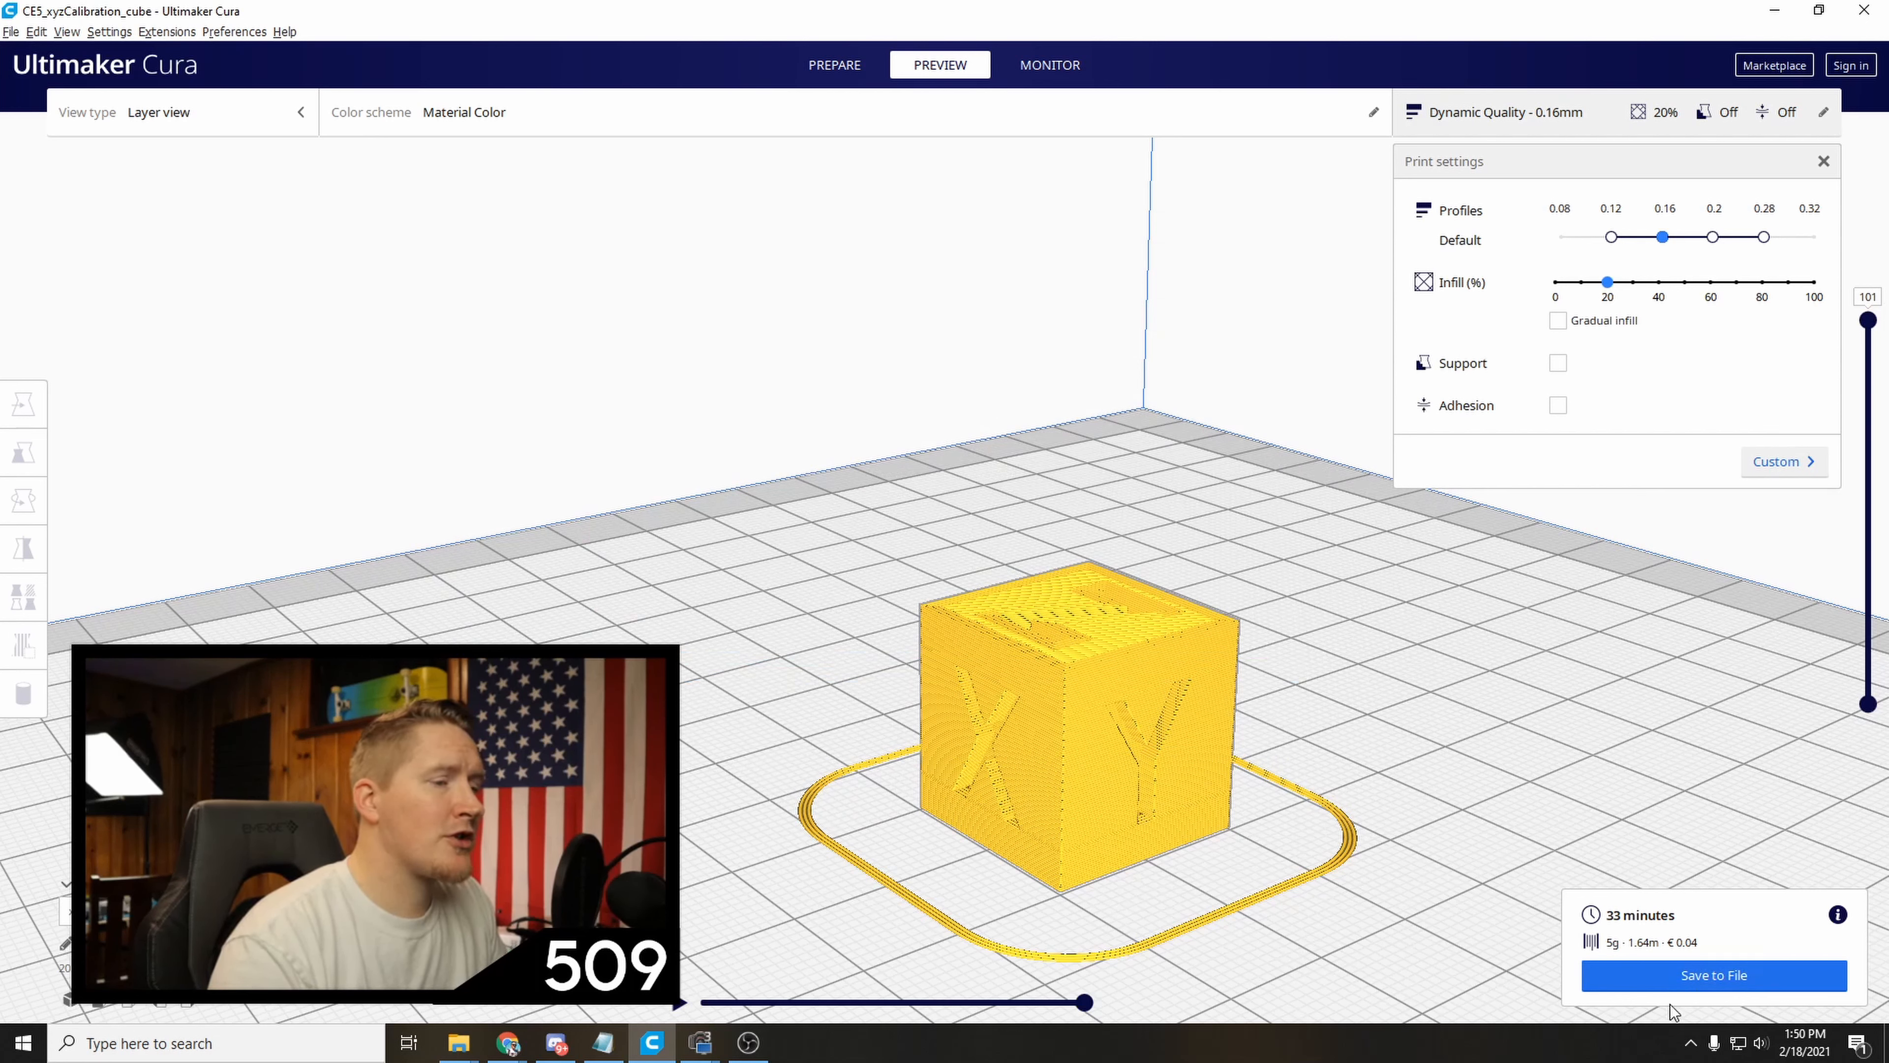
pyautogui.click(1781, 971)
pyautogui.moveTo(1058, 271); pyautogui.dragTo(1087, 164)
pyautogui.moveTo(1345, 326); pyautogui.dragTo(671, 398)
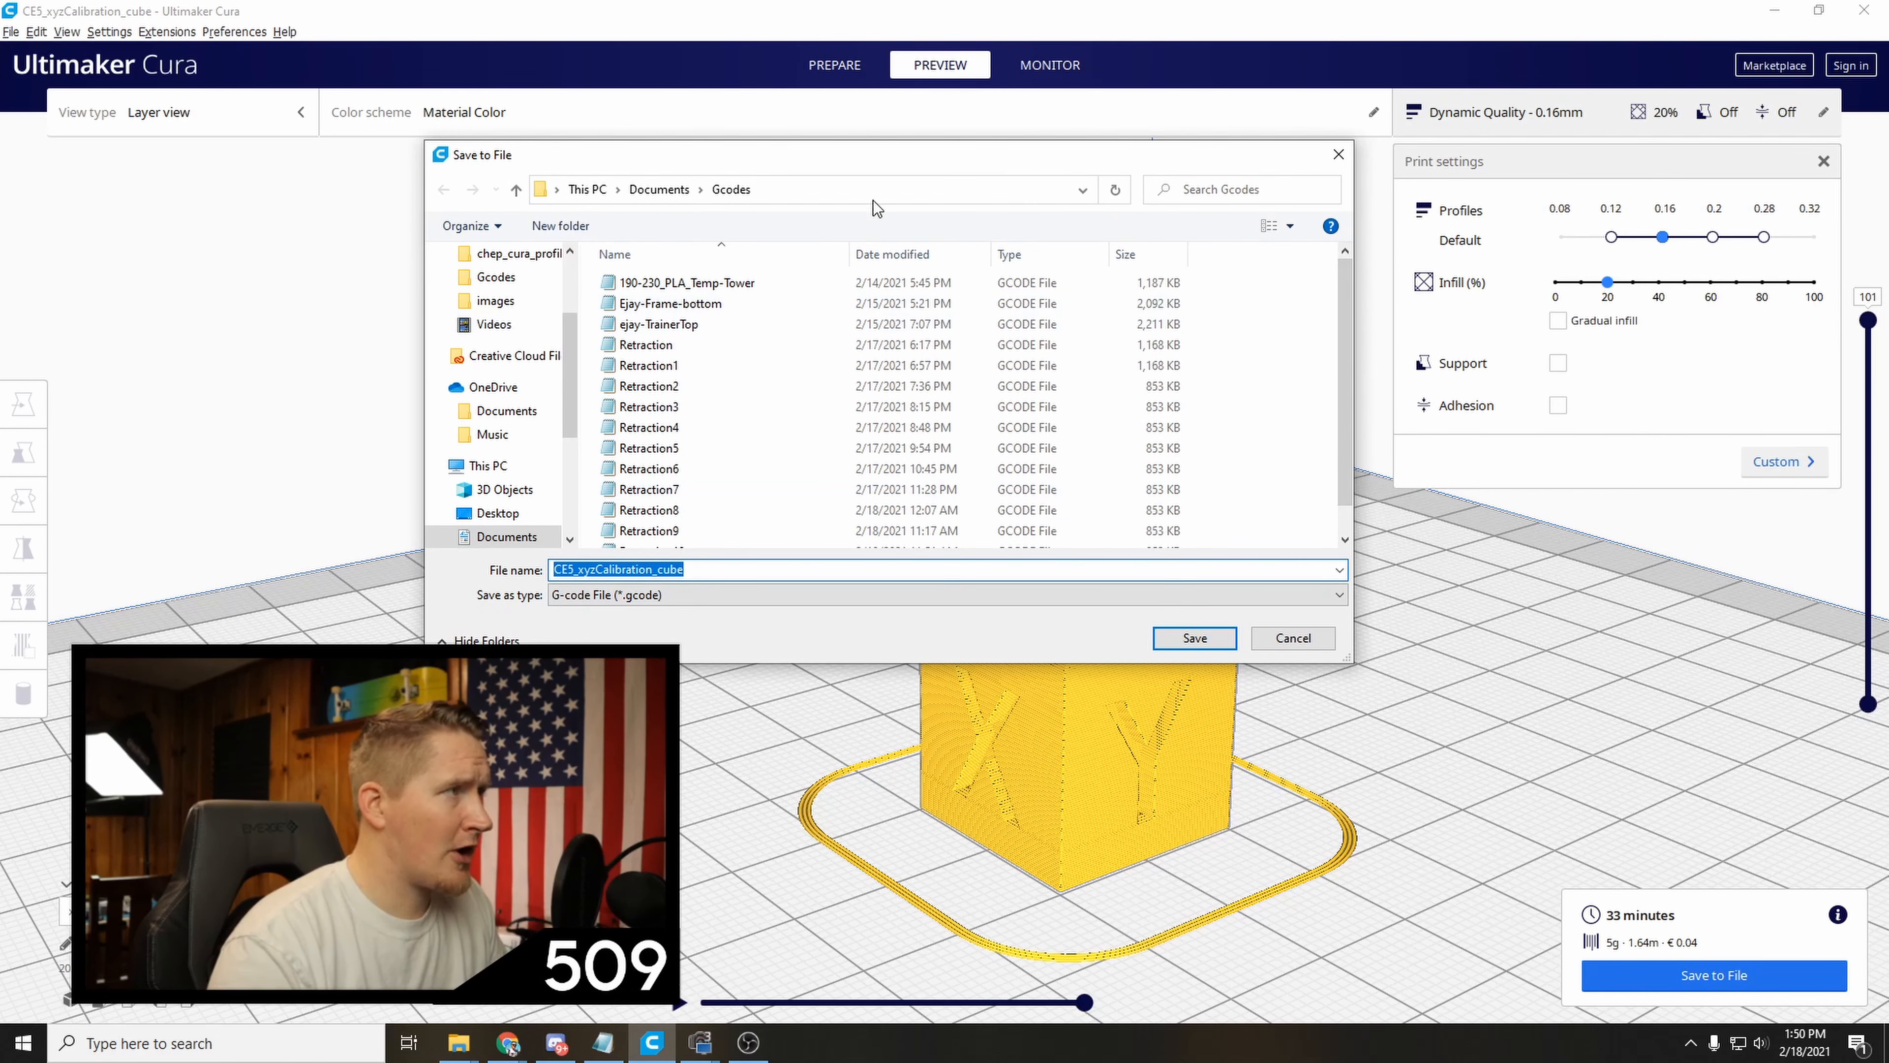
pyautogui.moveTo(907, 171); pyautogui.dragTo(827, 360)
pyautogui.click(1256, 347)
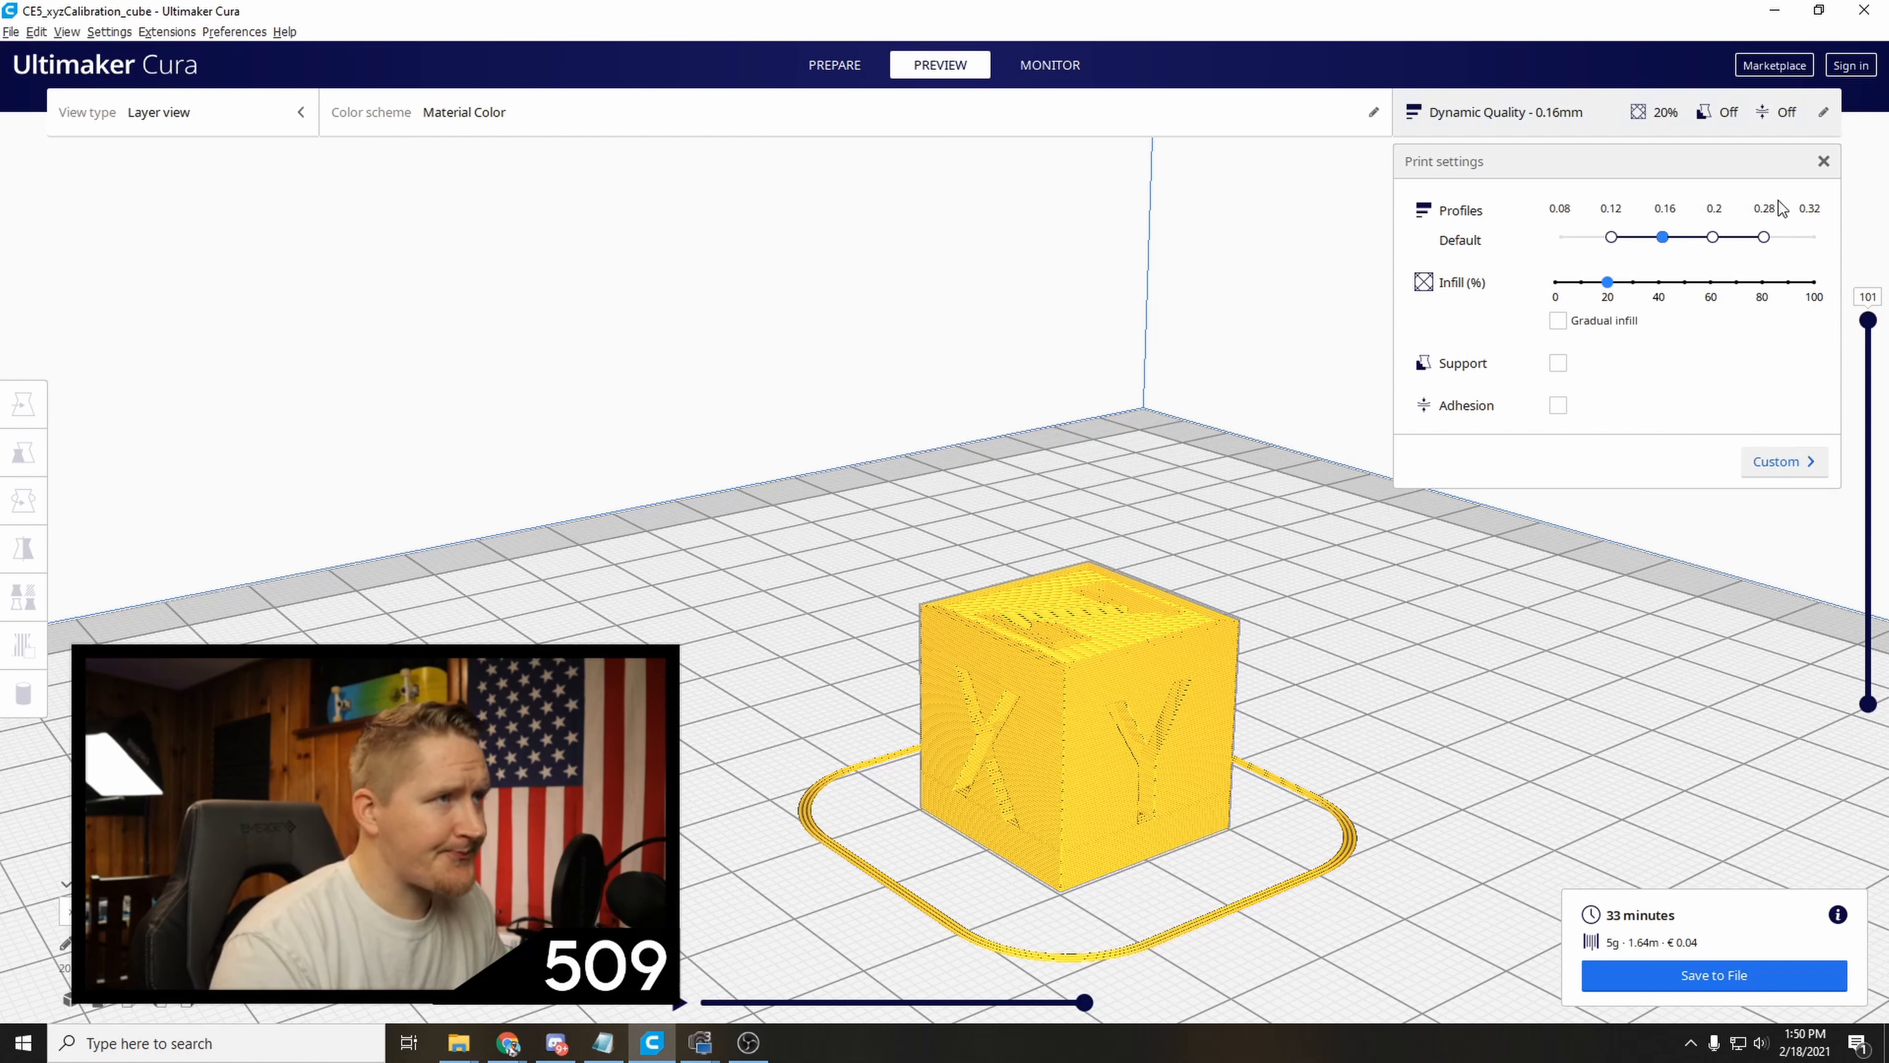
# Switch the print settings from the recommended view to the custom view.
pyautogui.click(1761, 468)
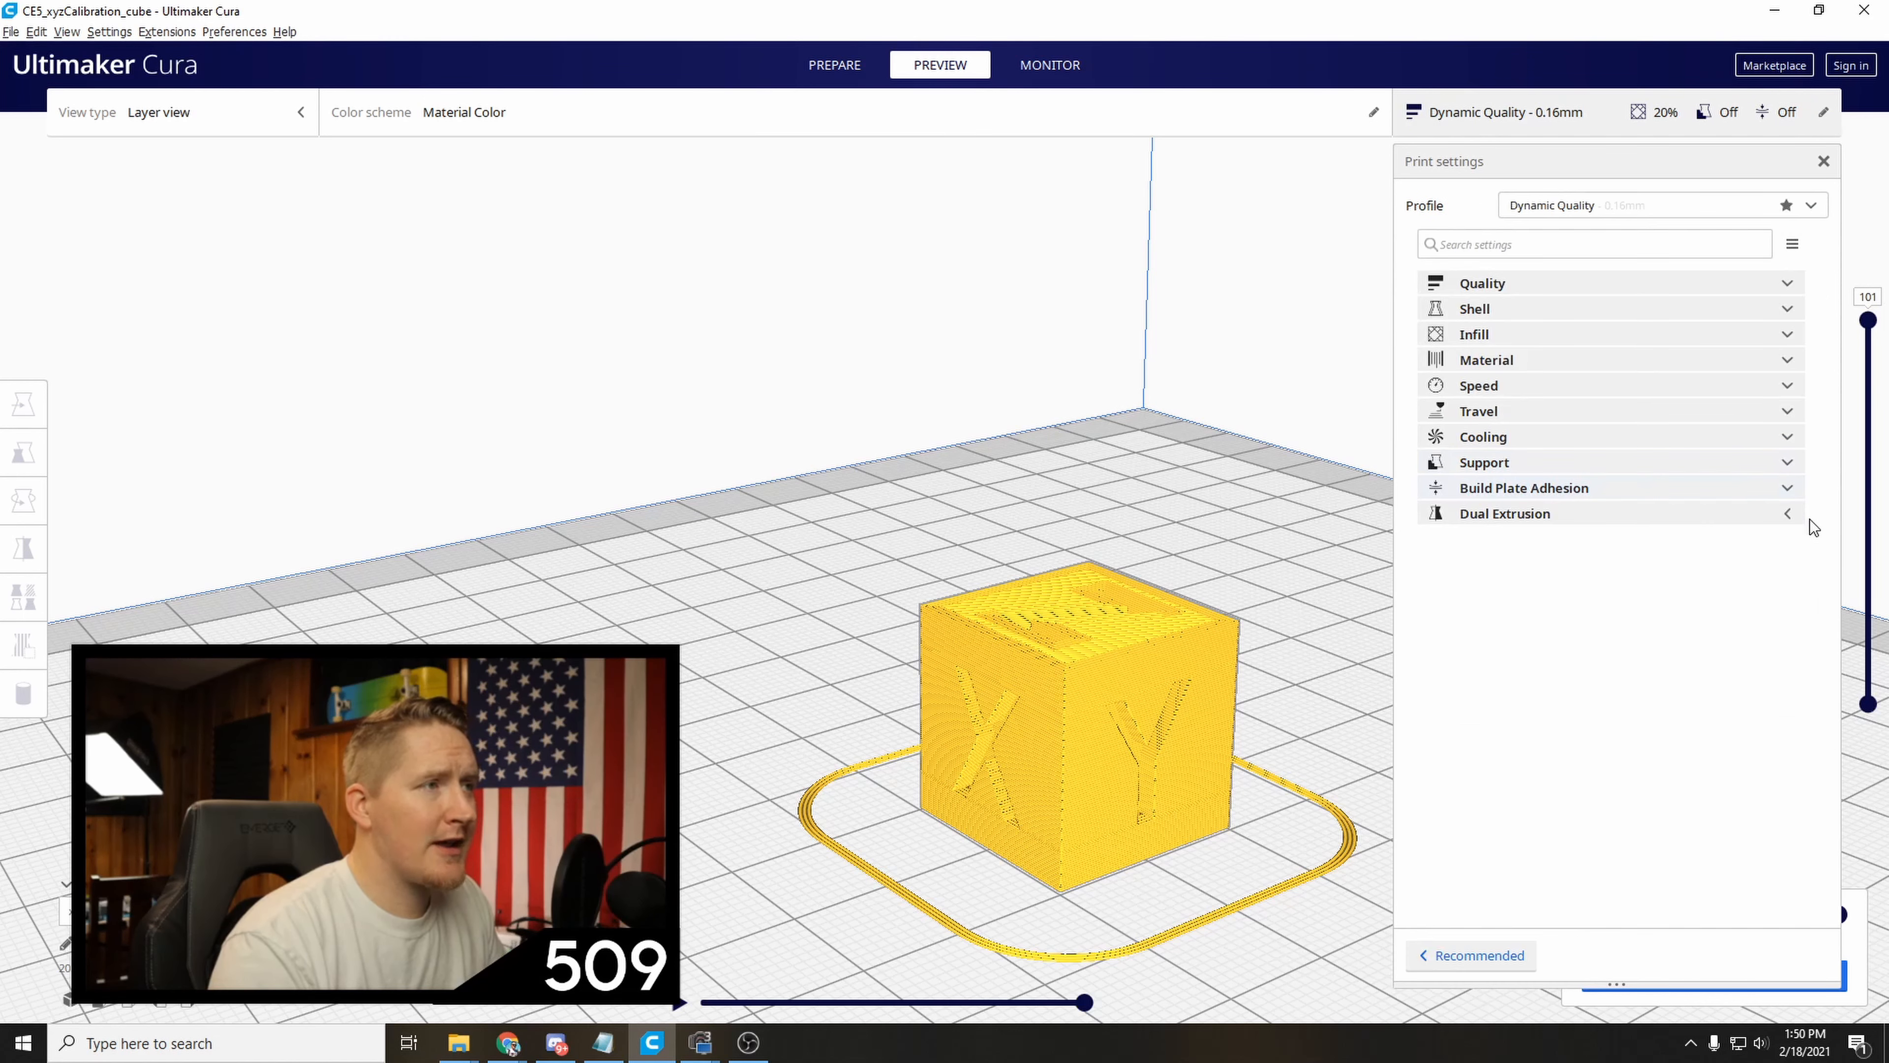
# Compare the recommended and custom print settings views, and review the Quality and Shell categories.
pyautogui.click(1470, 955)
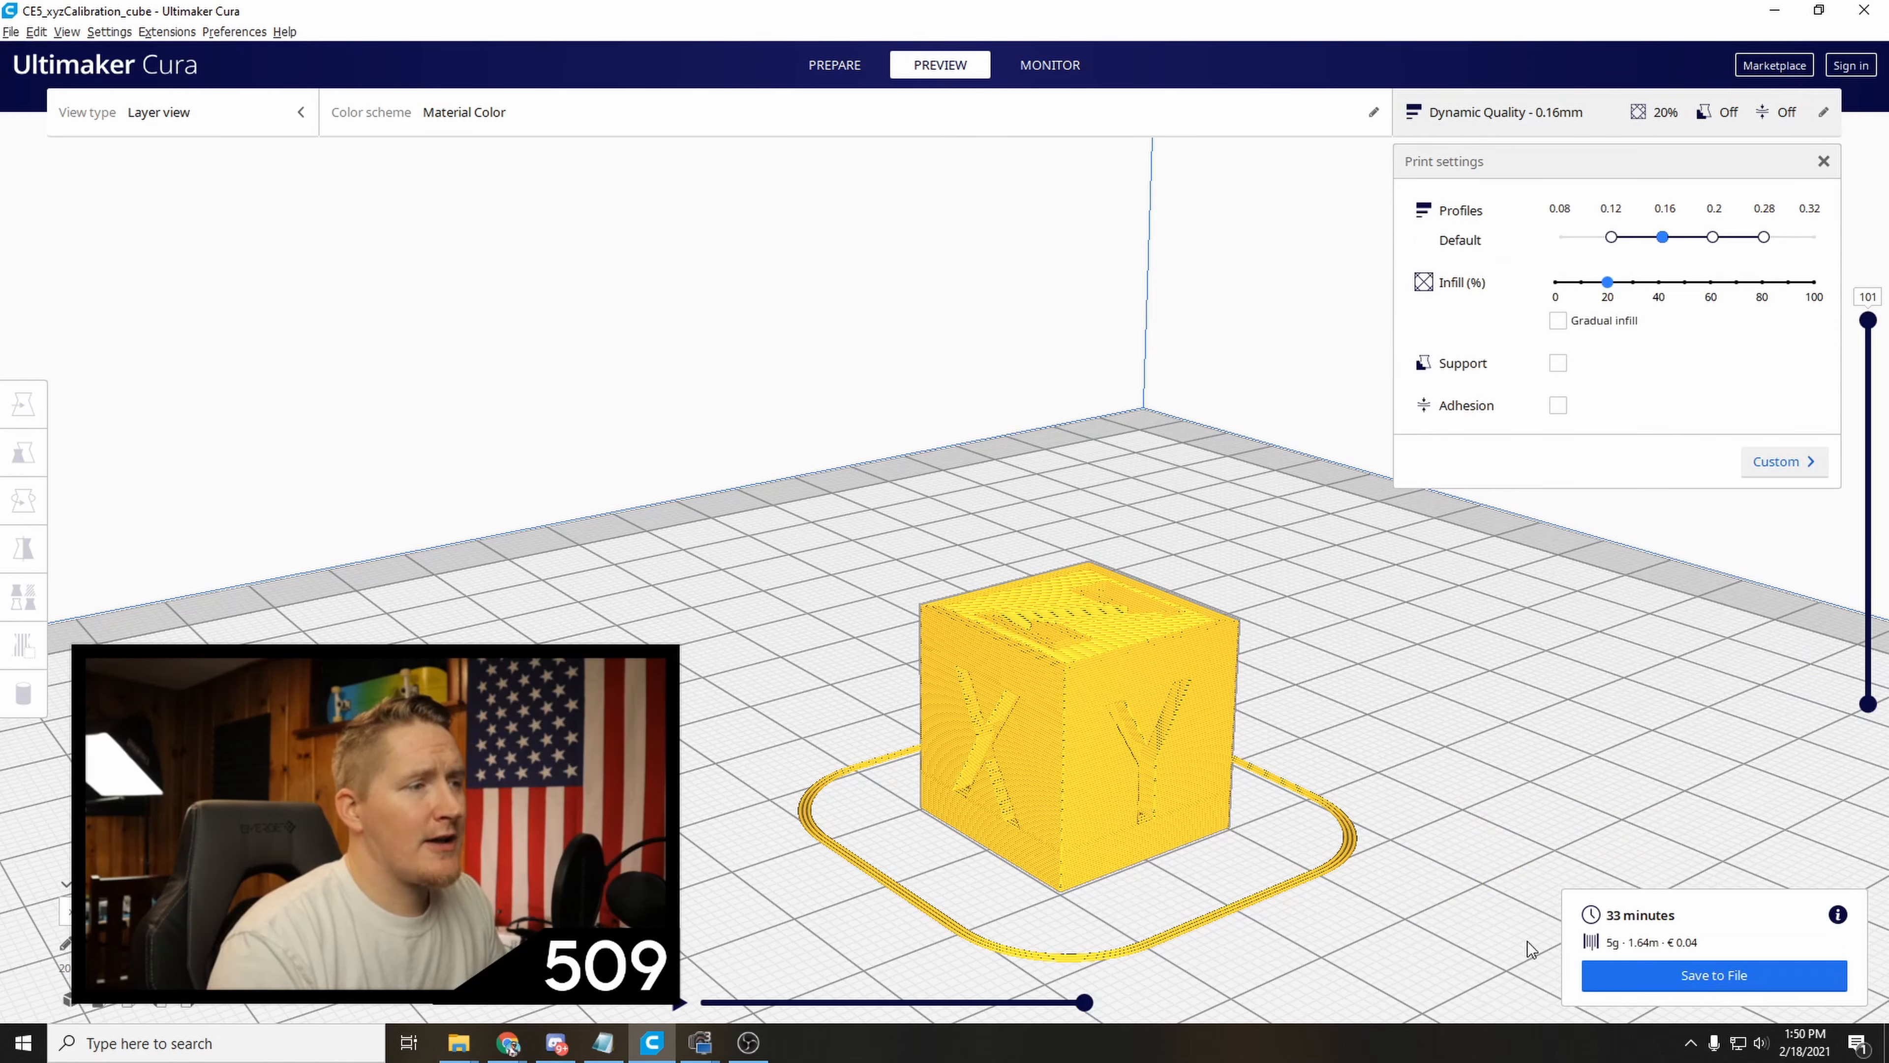
pyautogui.click(1759, 466)
pyautogui.click(1553, 245)
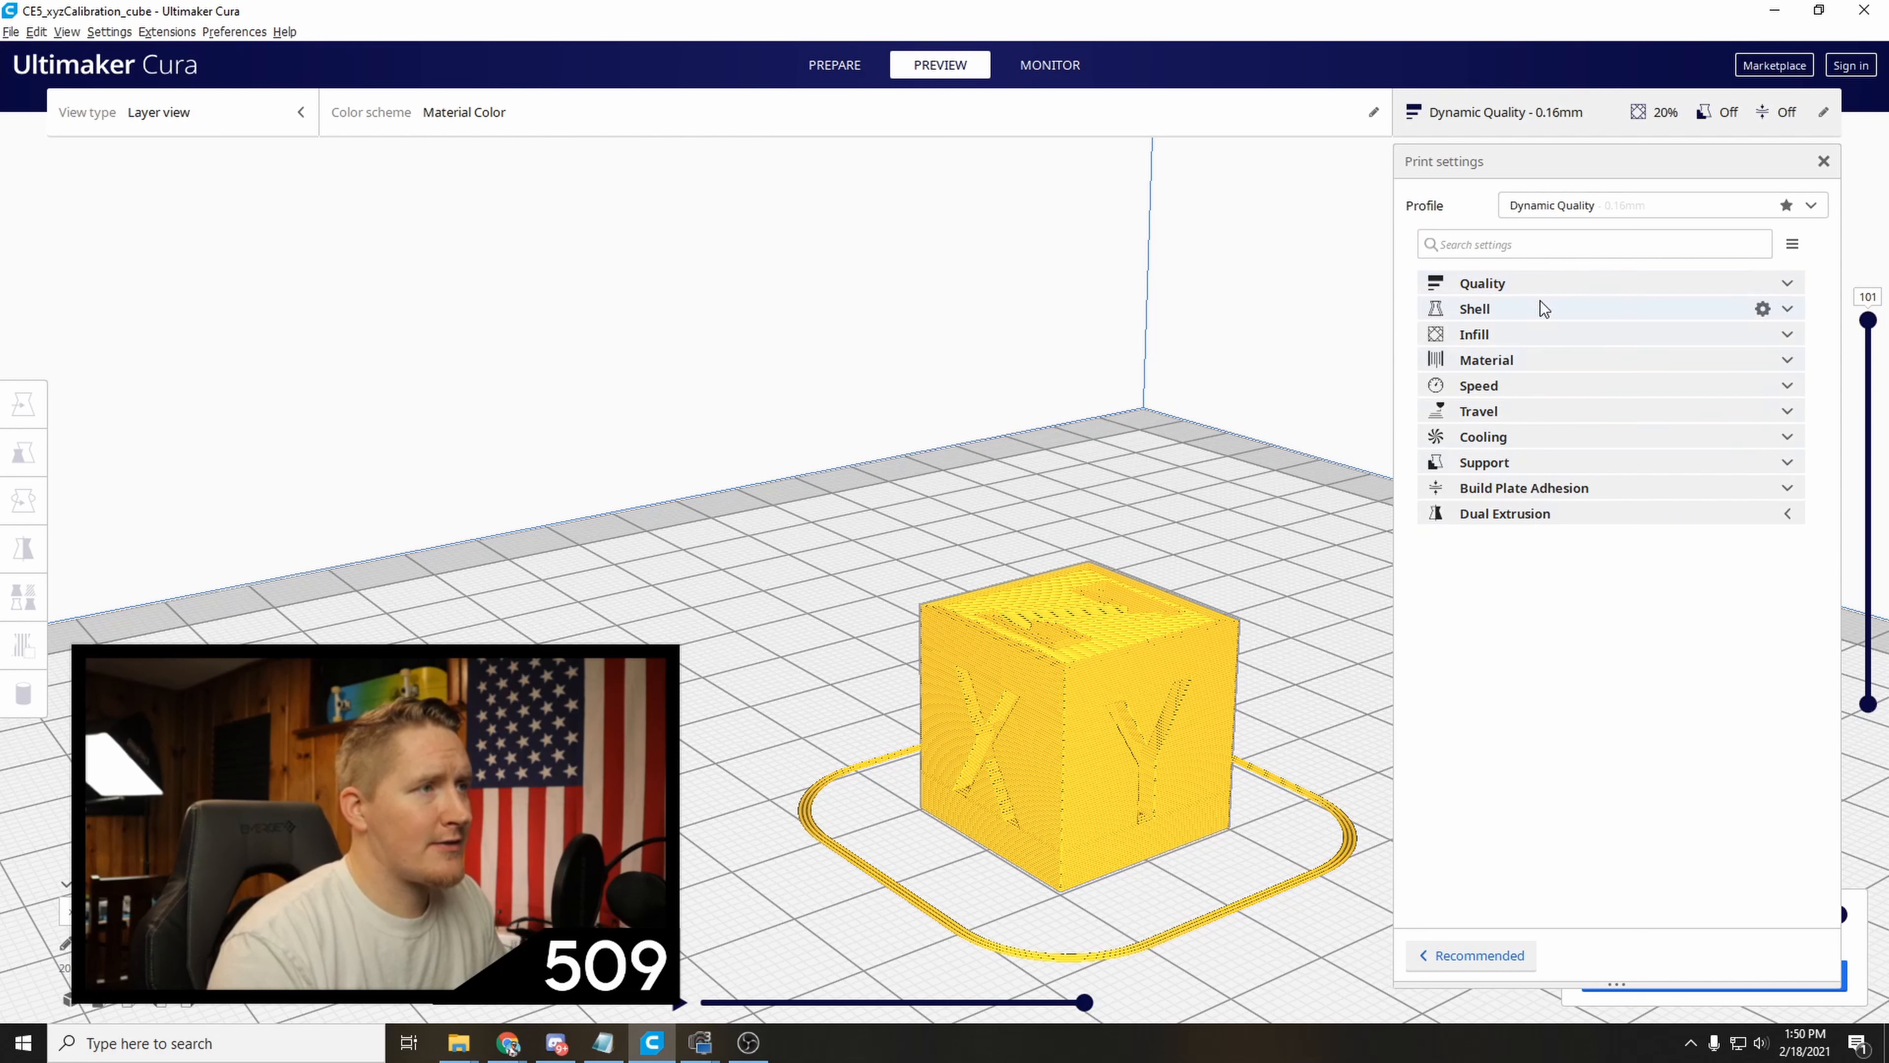
pyautogui.click(1789, 284)
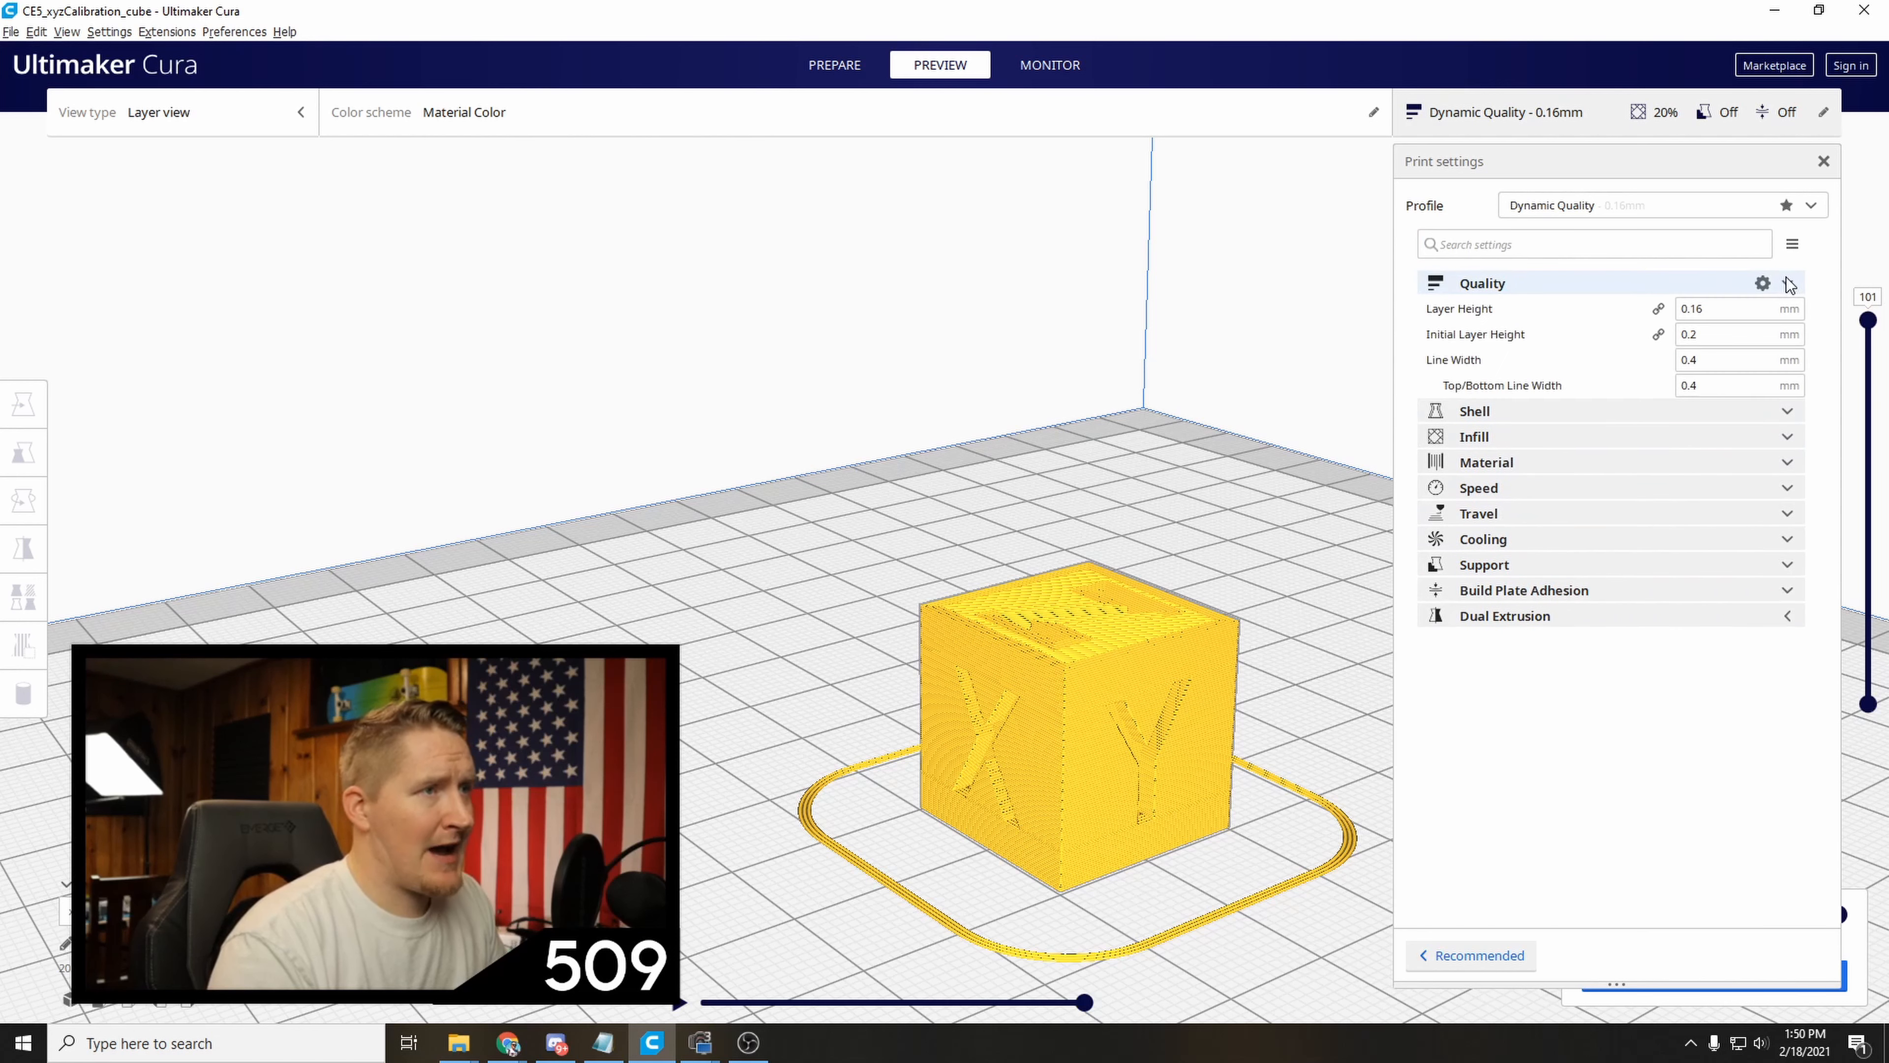
pyautogui.click(1789, 284)
pyautogui.click(1788, 309)
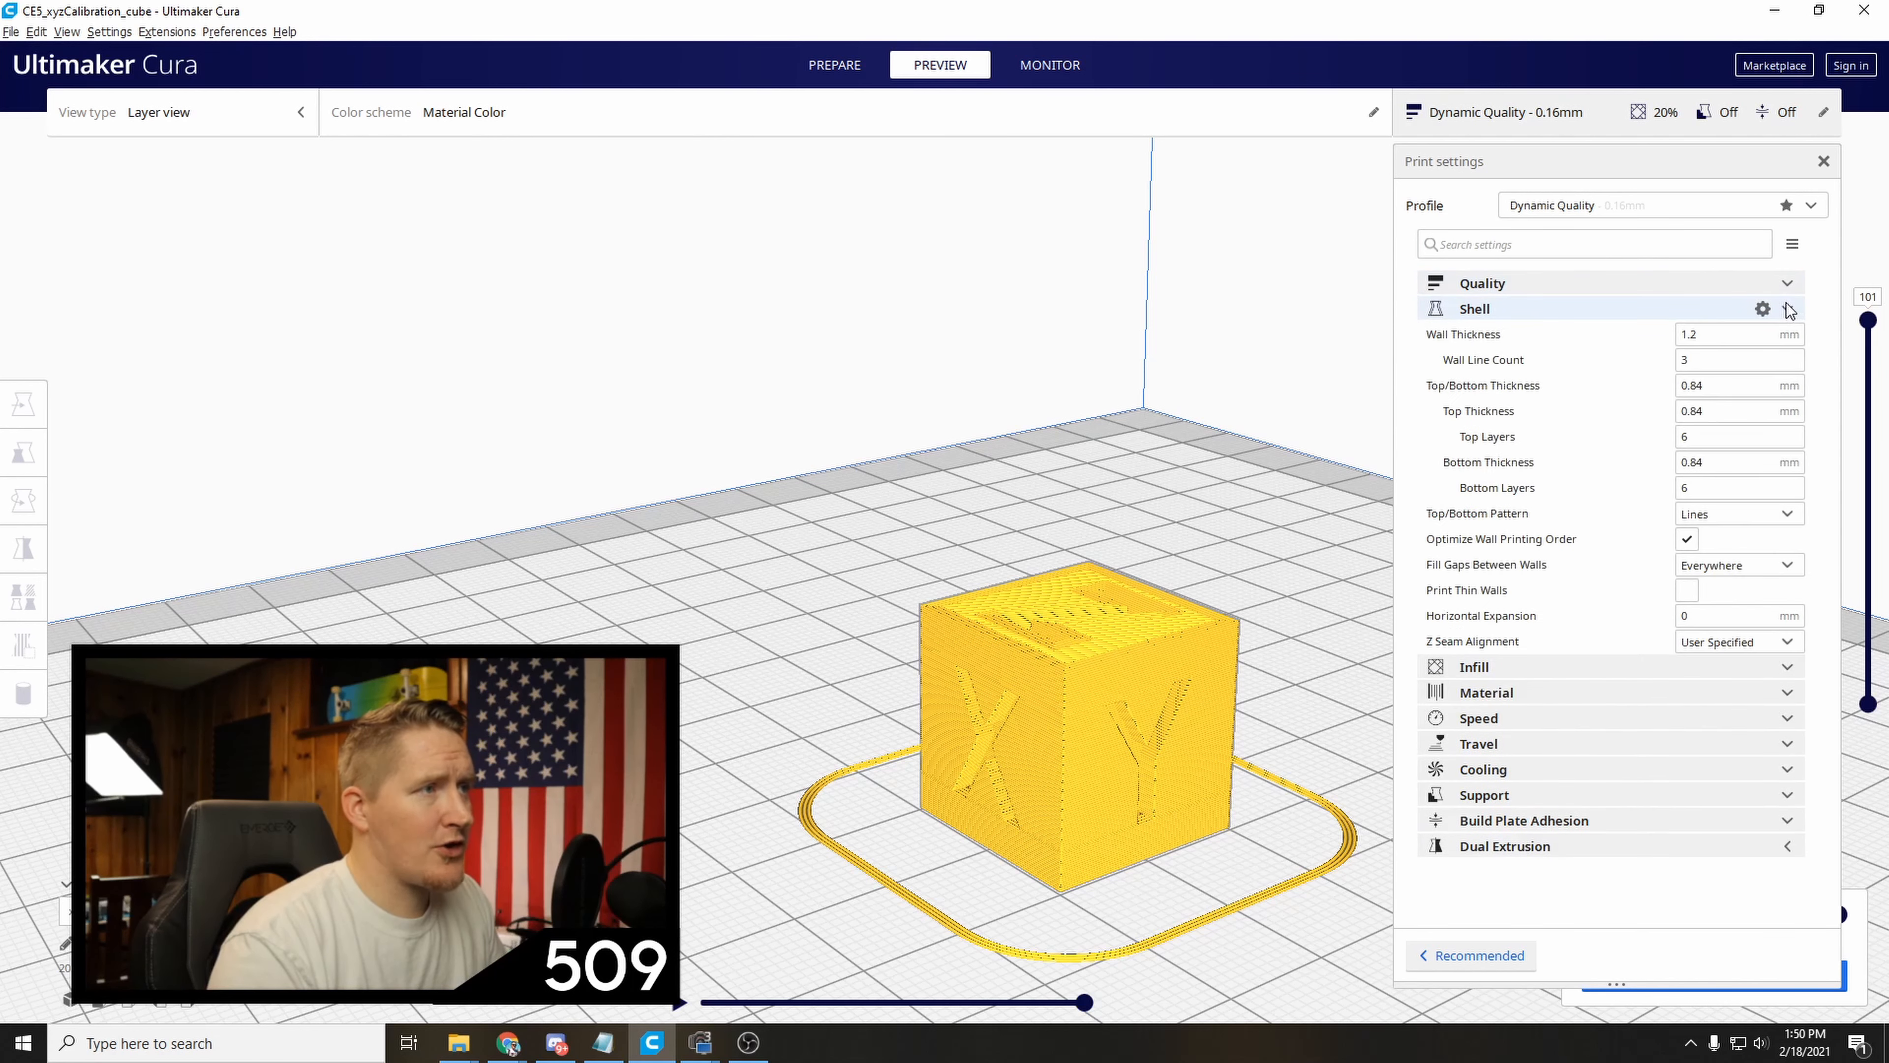
pyautogui.click(1789, 309)
# Expand the Quality, Shell, Infill, Material, Speed, Travel and Cooling categories and review their custom print settings.
pyautogui.click(1789, 283)
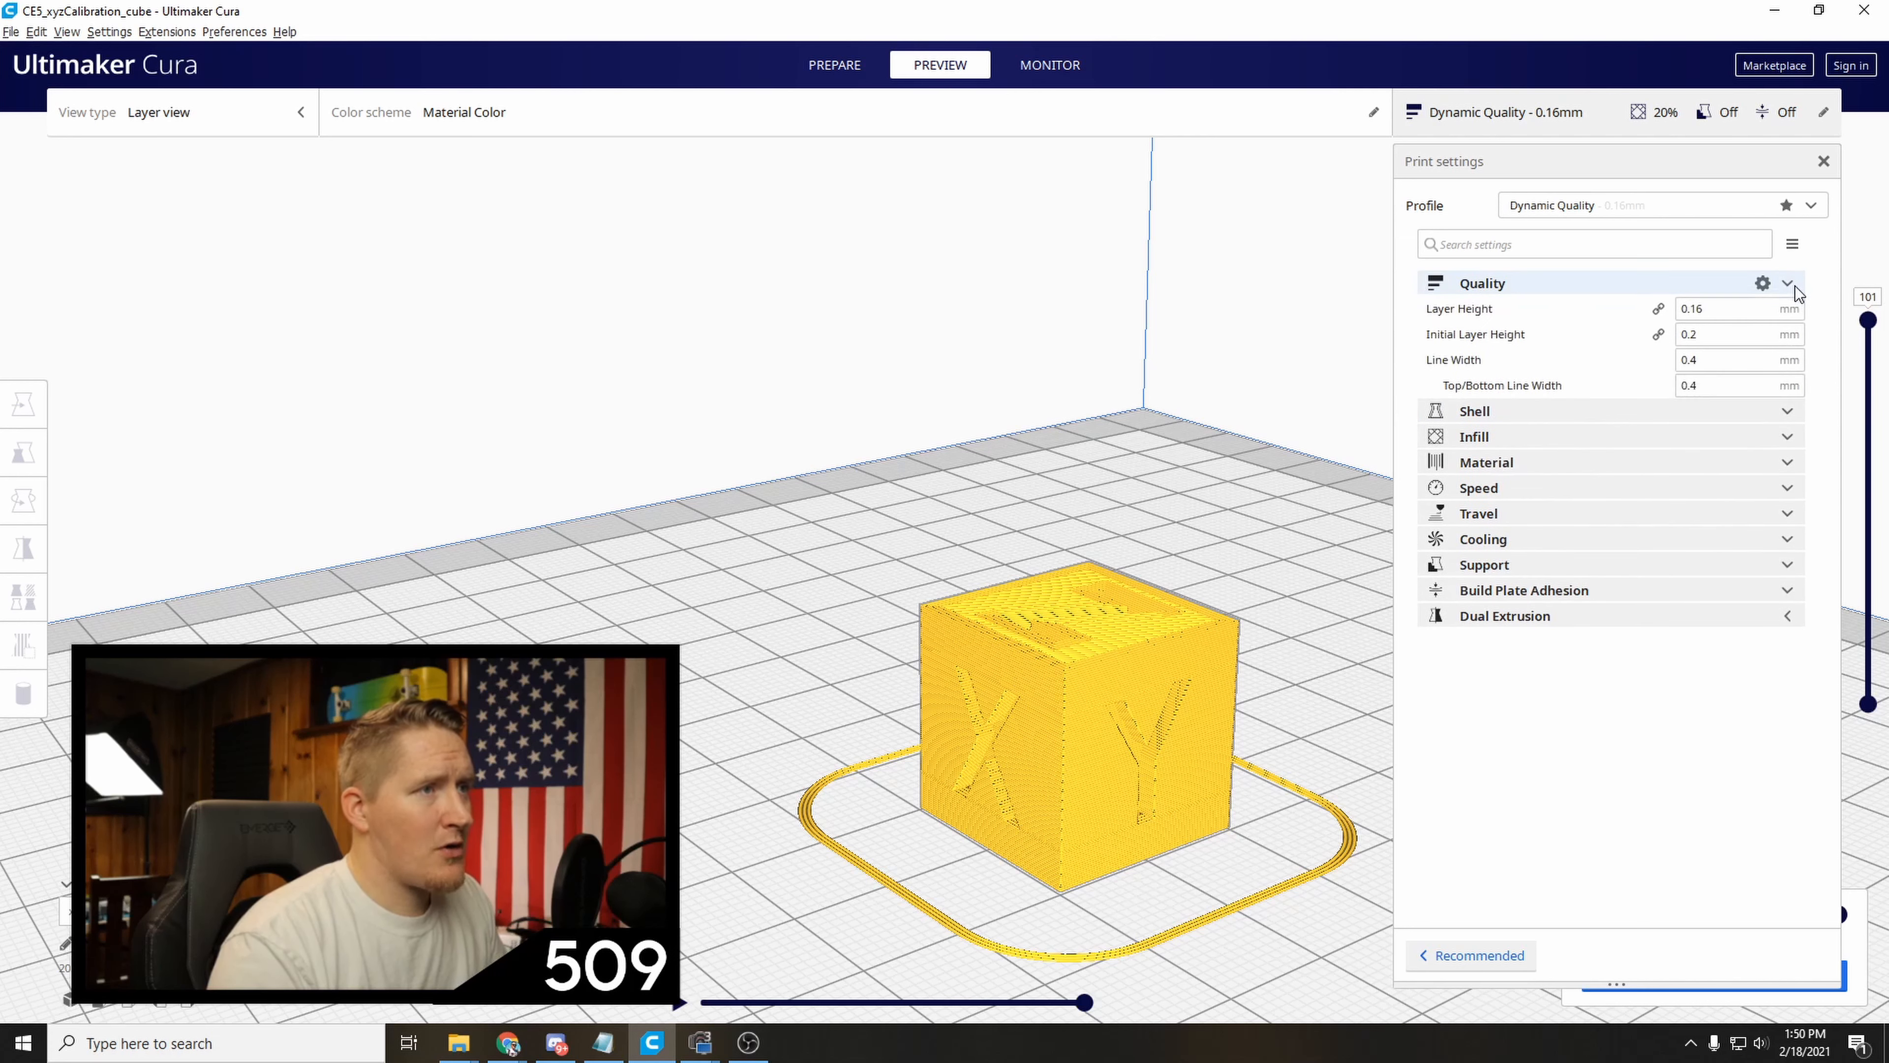
pyautogui.click(1789, 411)
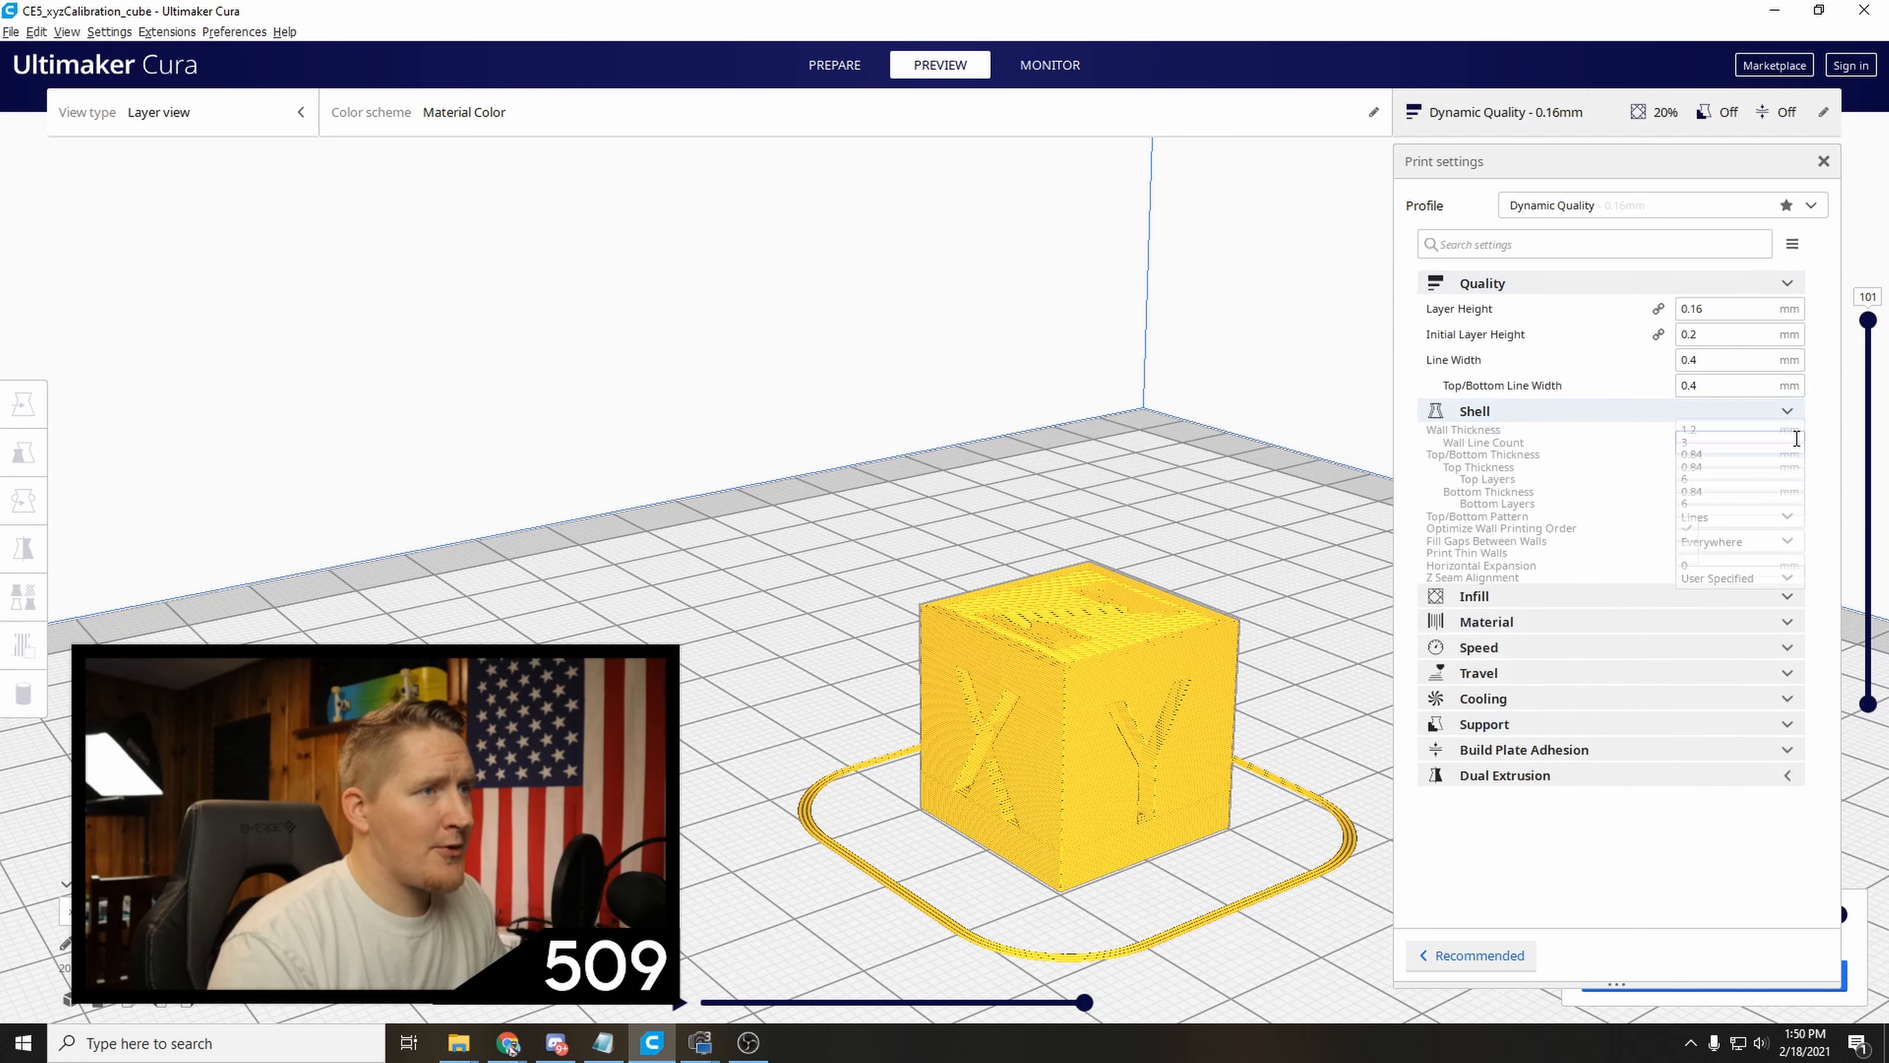
pyautogui.click(1789, 771)
pyautogui.click(1789, 844)
pyautogui.scroll(-3, 1793, 826)
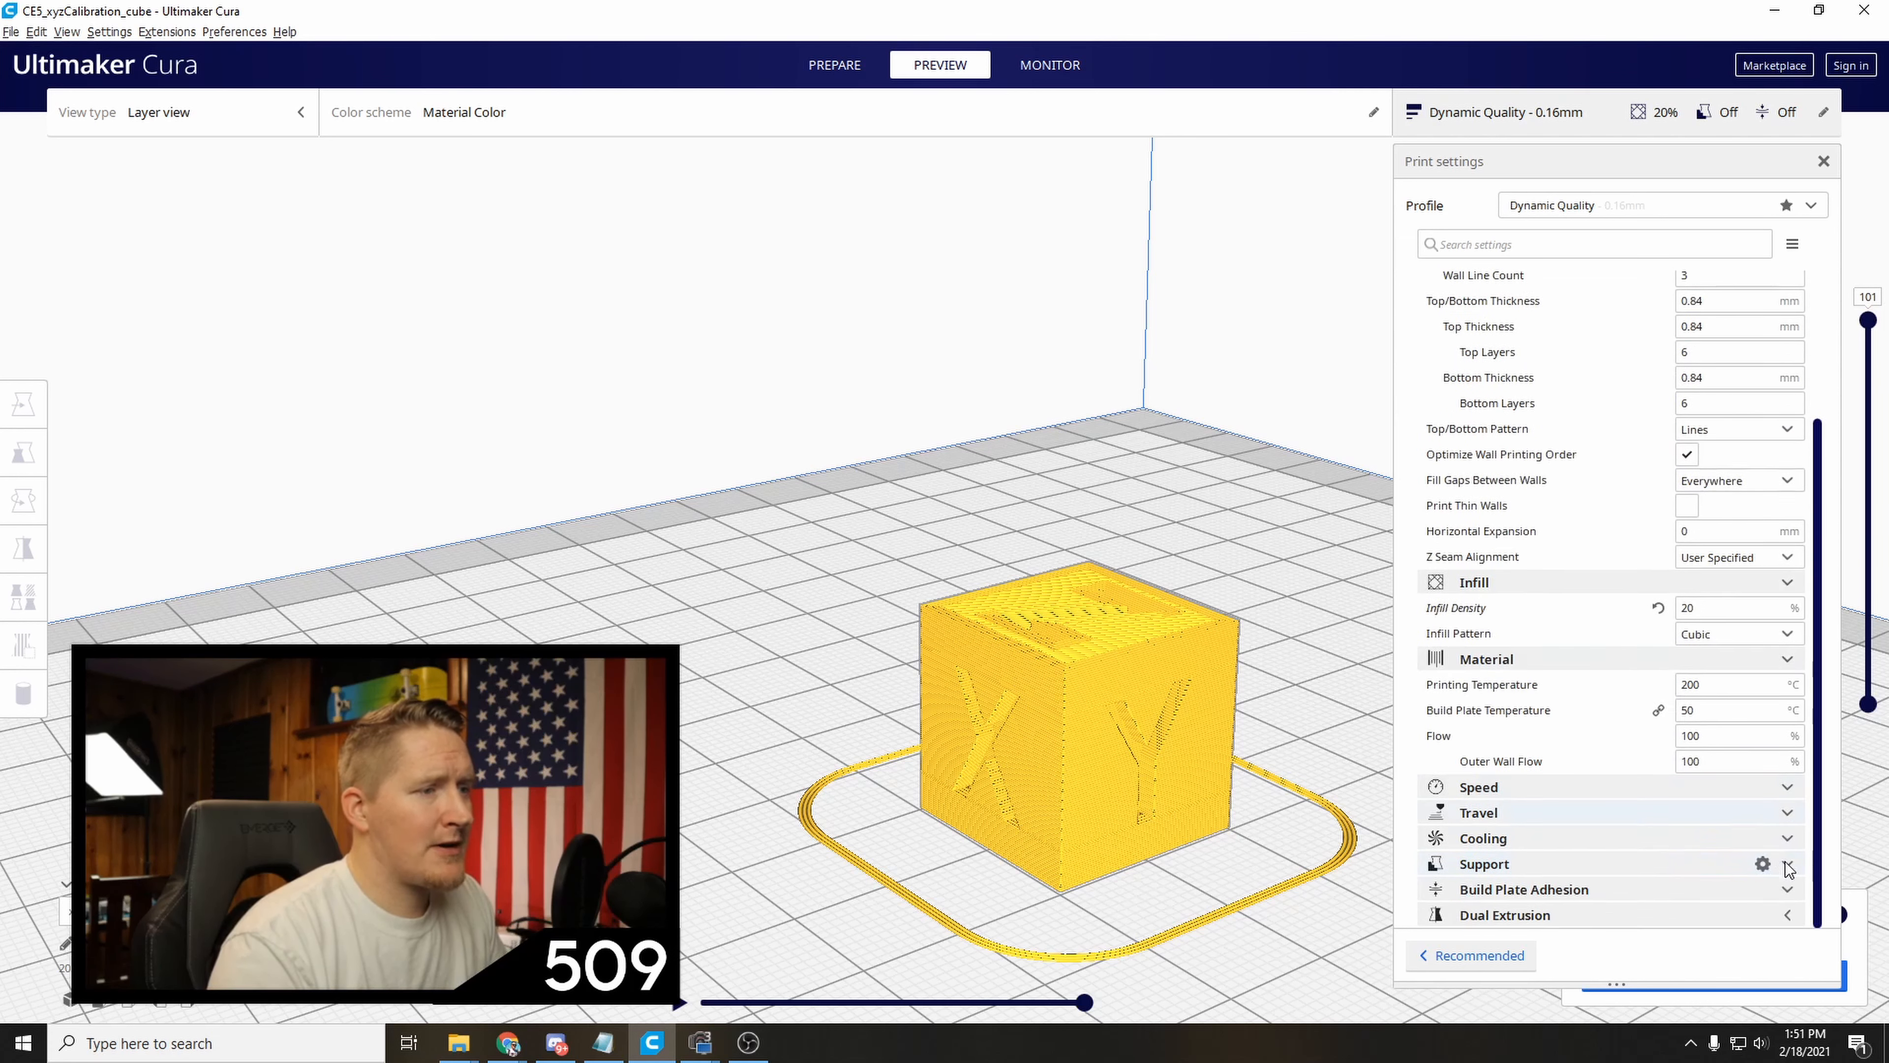
pyautogui.click(1793, 793)
pyautogui.scroll(-3, 1793, 804)
pyautogui.click(1793, 814)
pyautogui.scroll(-3, 1643, 796)
pyautogui.click(1791, 842)
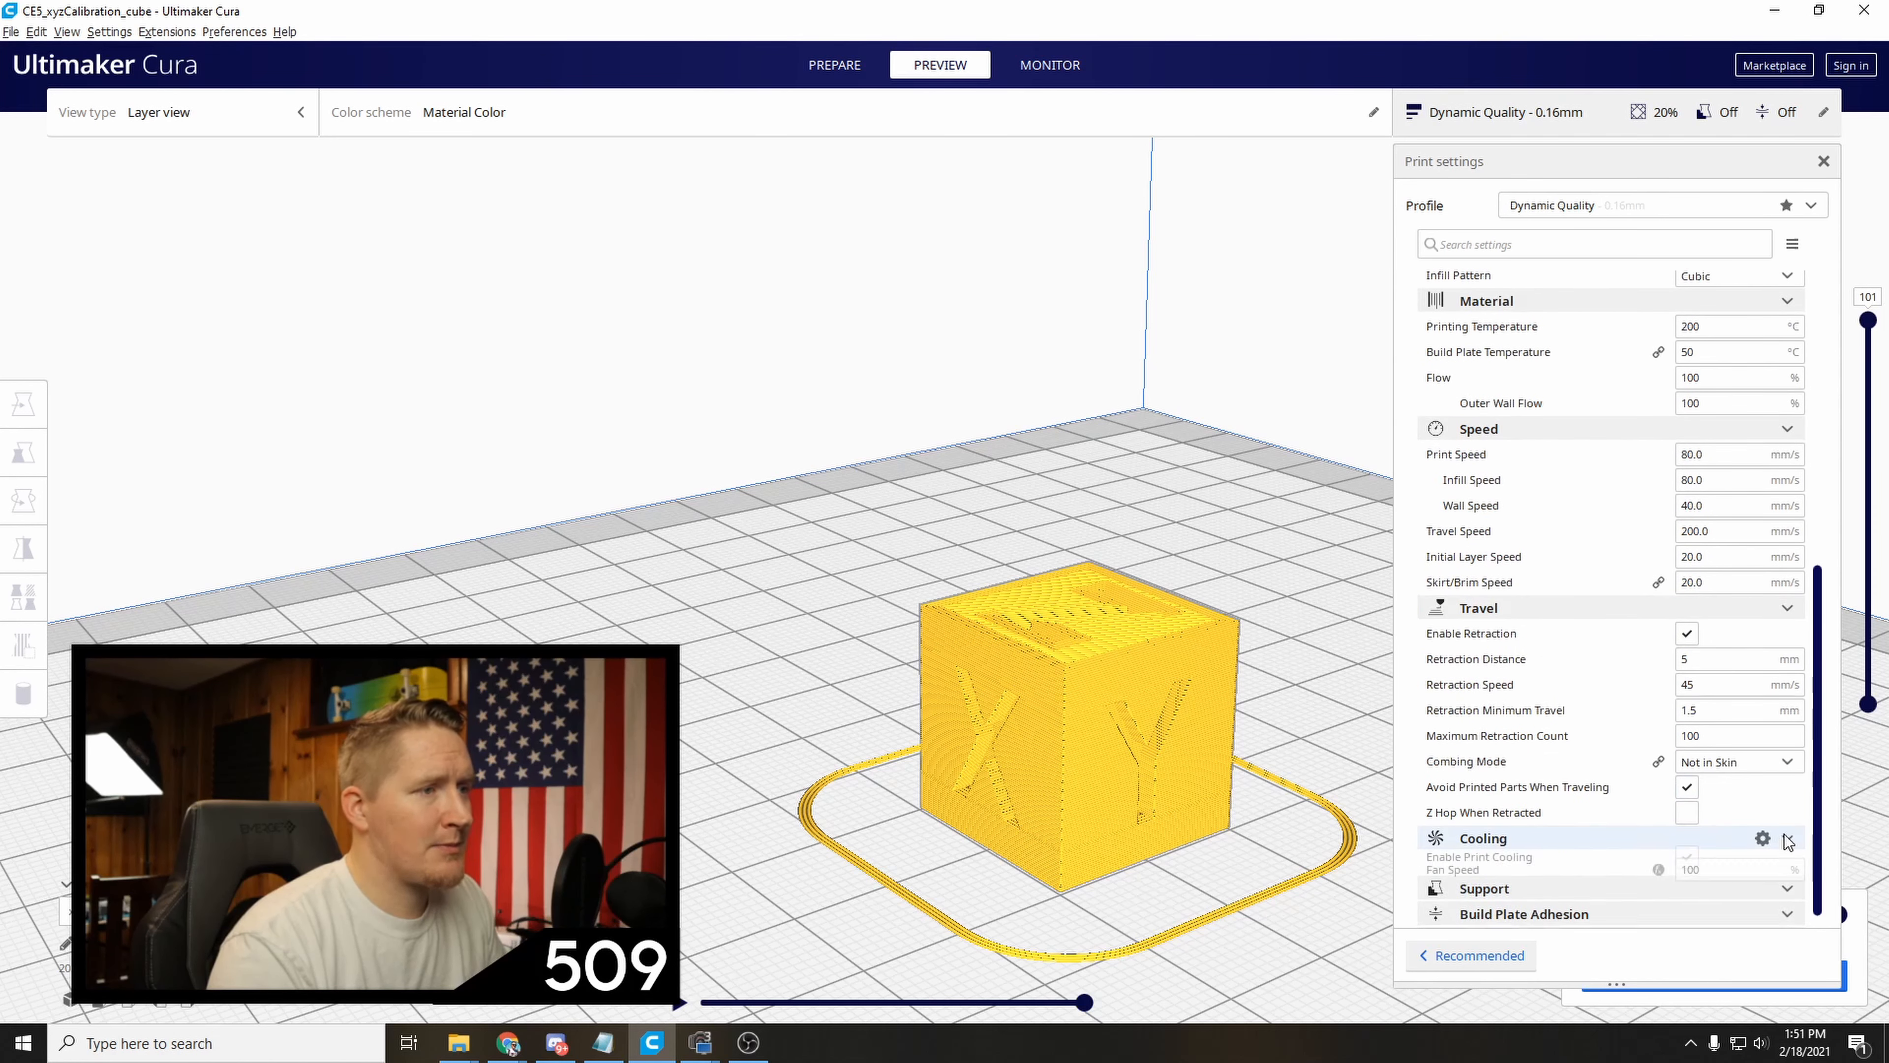
pyautogui.scroll(5, 1666, 713)
pyautogui.scroll(3, 1666, 713)
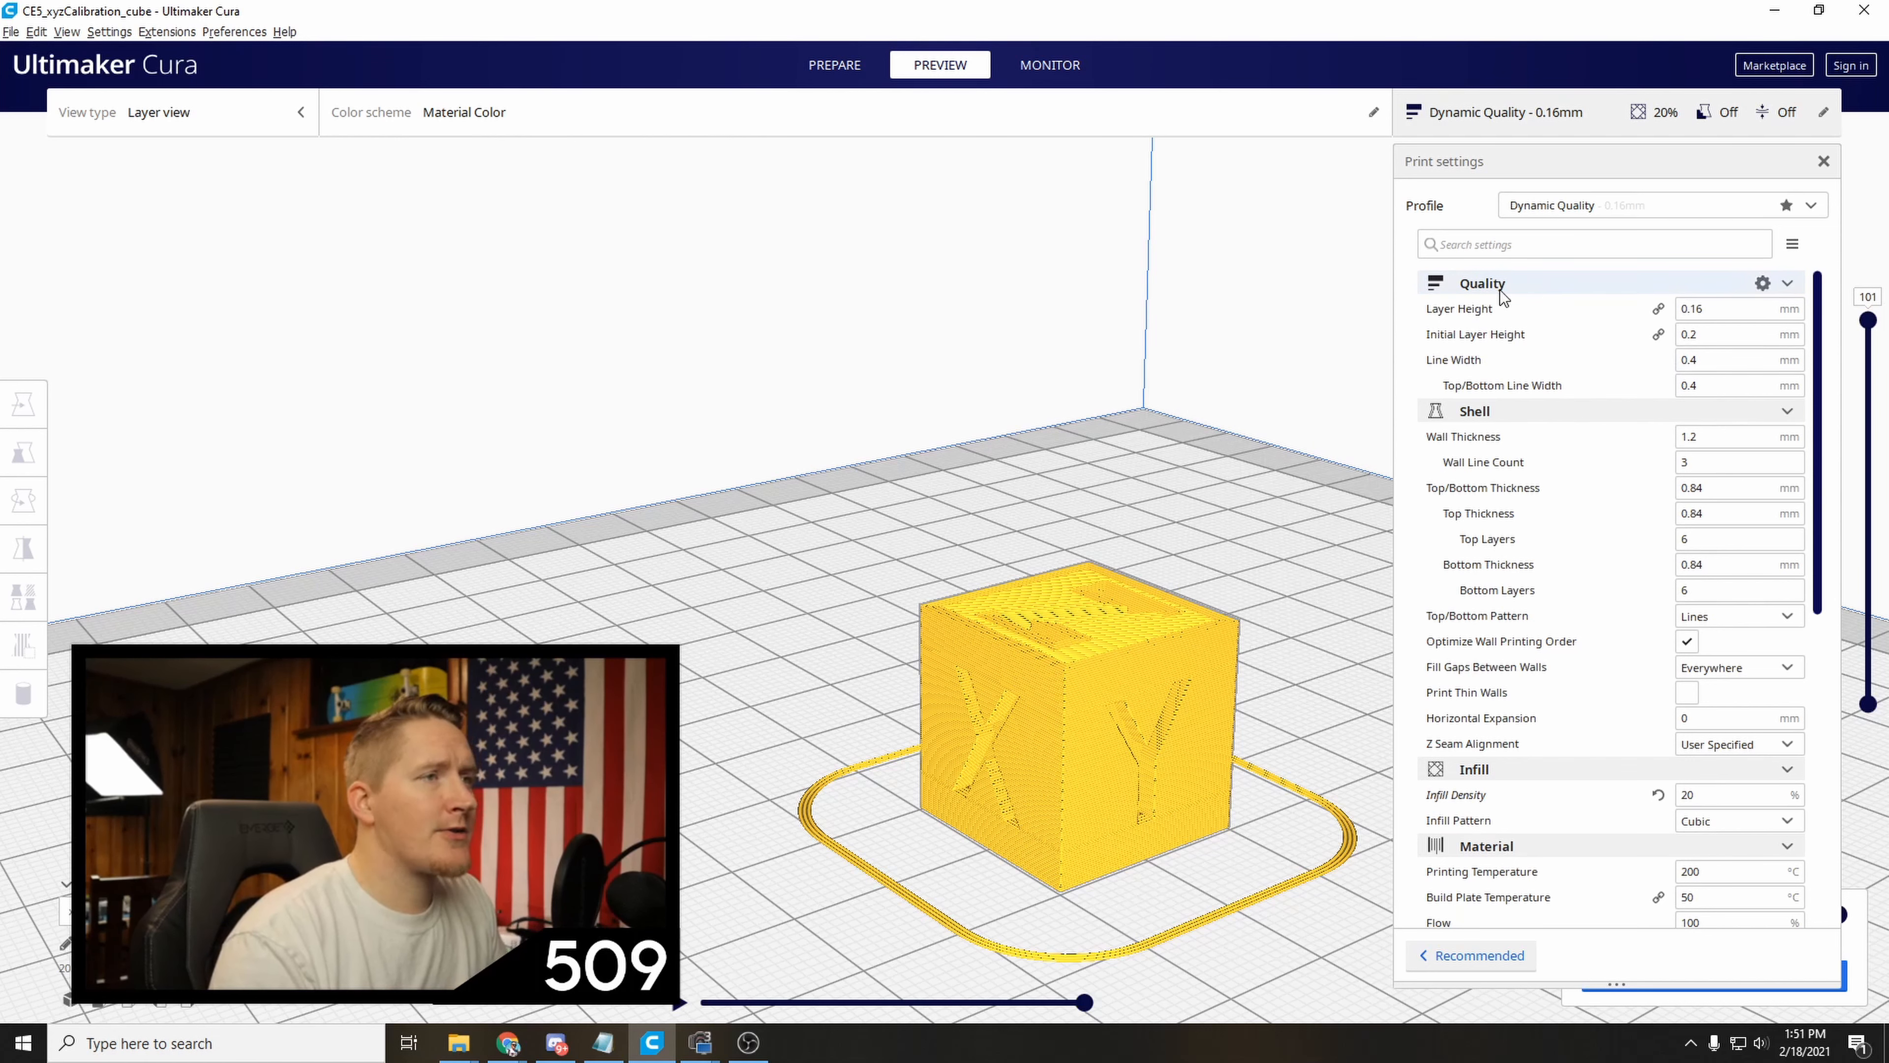
# Make Wall Line Width visible under Quality in the setting visibility preferences, then hide it again and close the preferences.
pyautogui.click(1762, 283)
pyautogui.moveTo(792, 228); pyautogui.dragTo(833, 229)
pyautogui.scroll(-2, 699, 443)
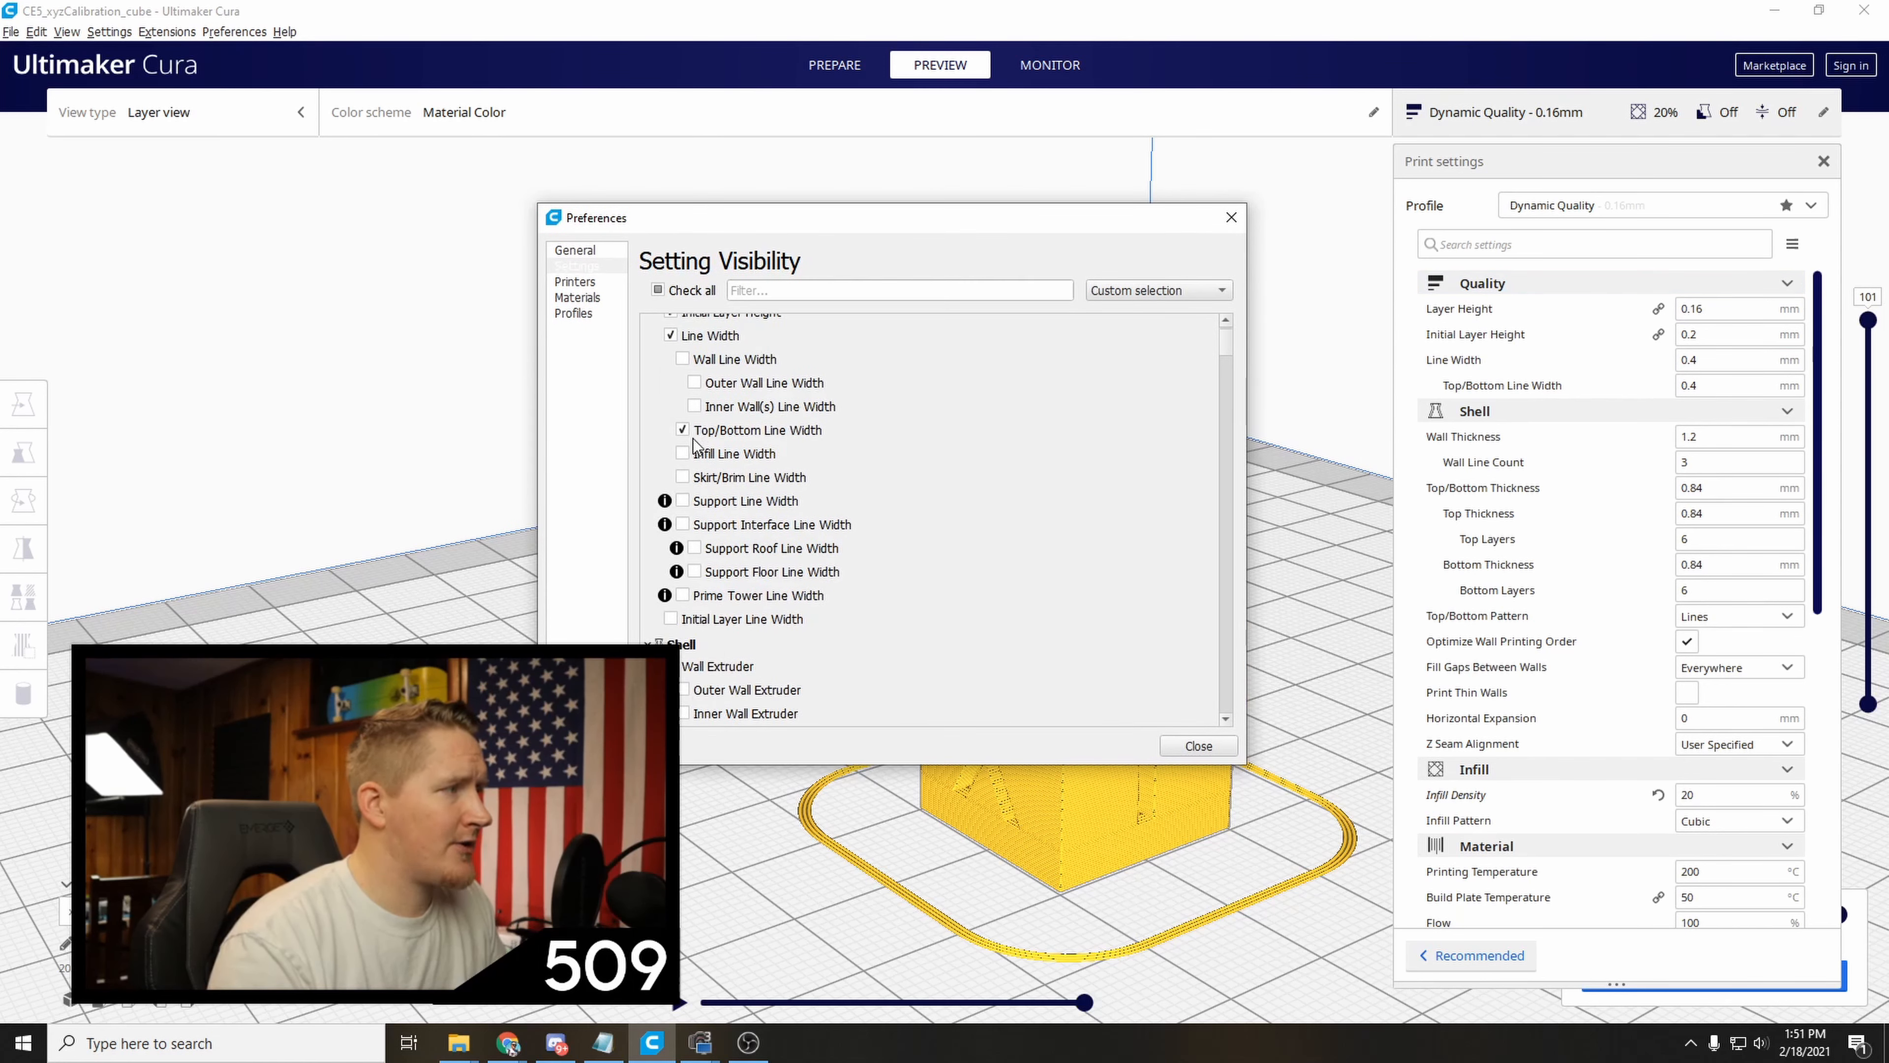
pyautogui.scroll(2, 703, 469)
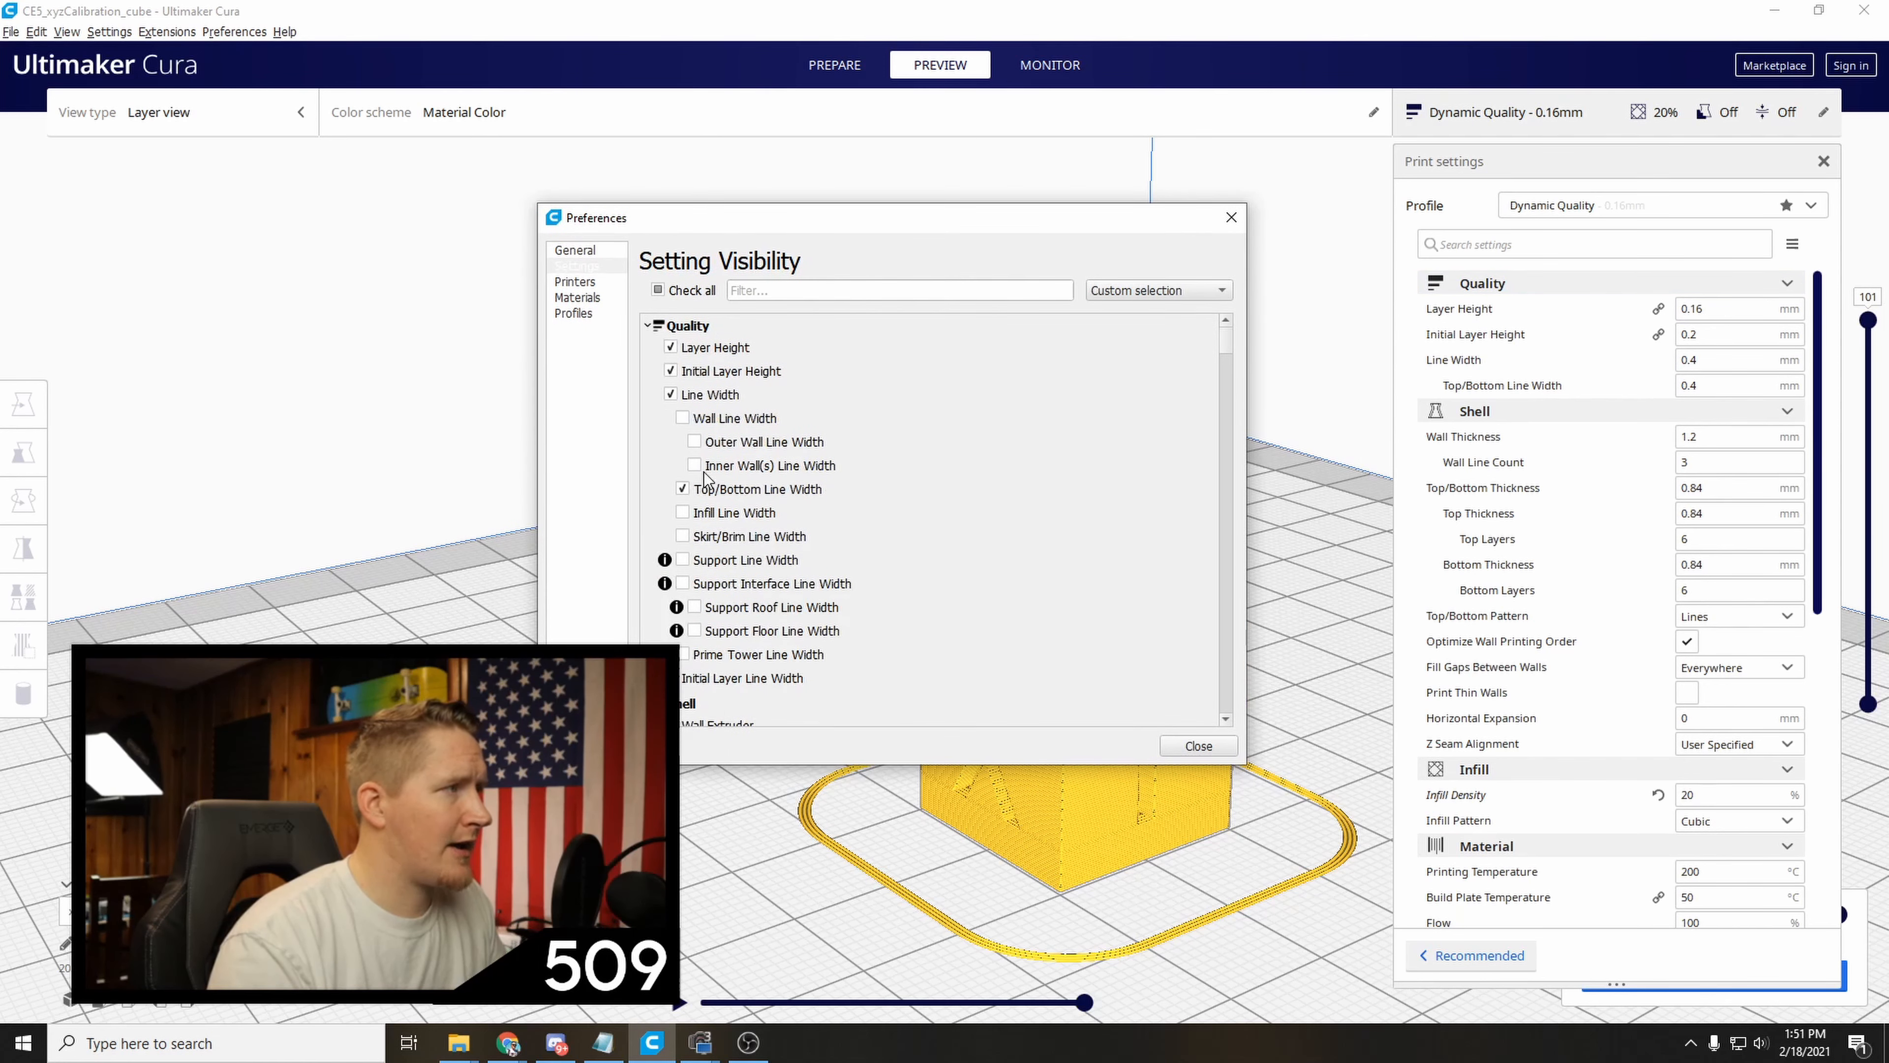
pyautogui.click(682, 418)
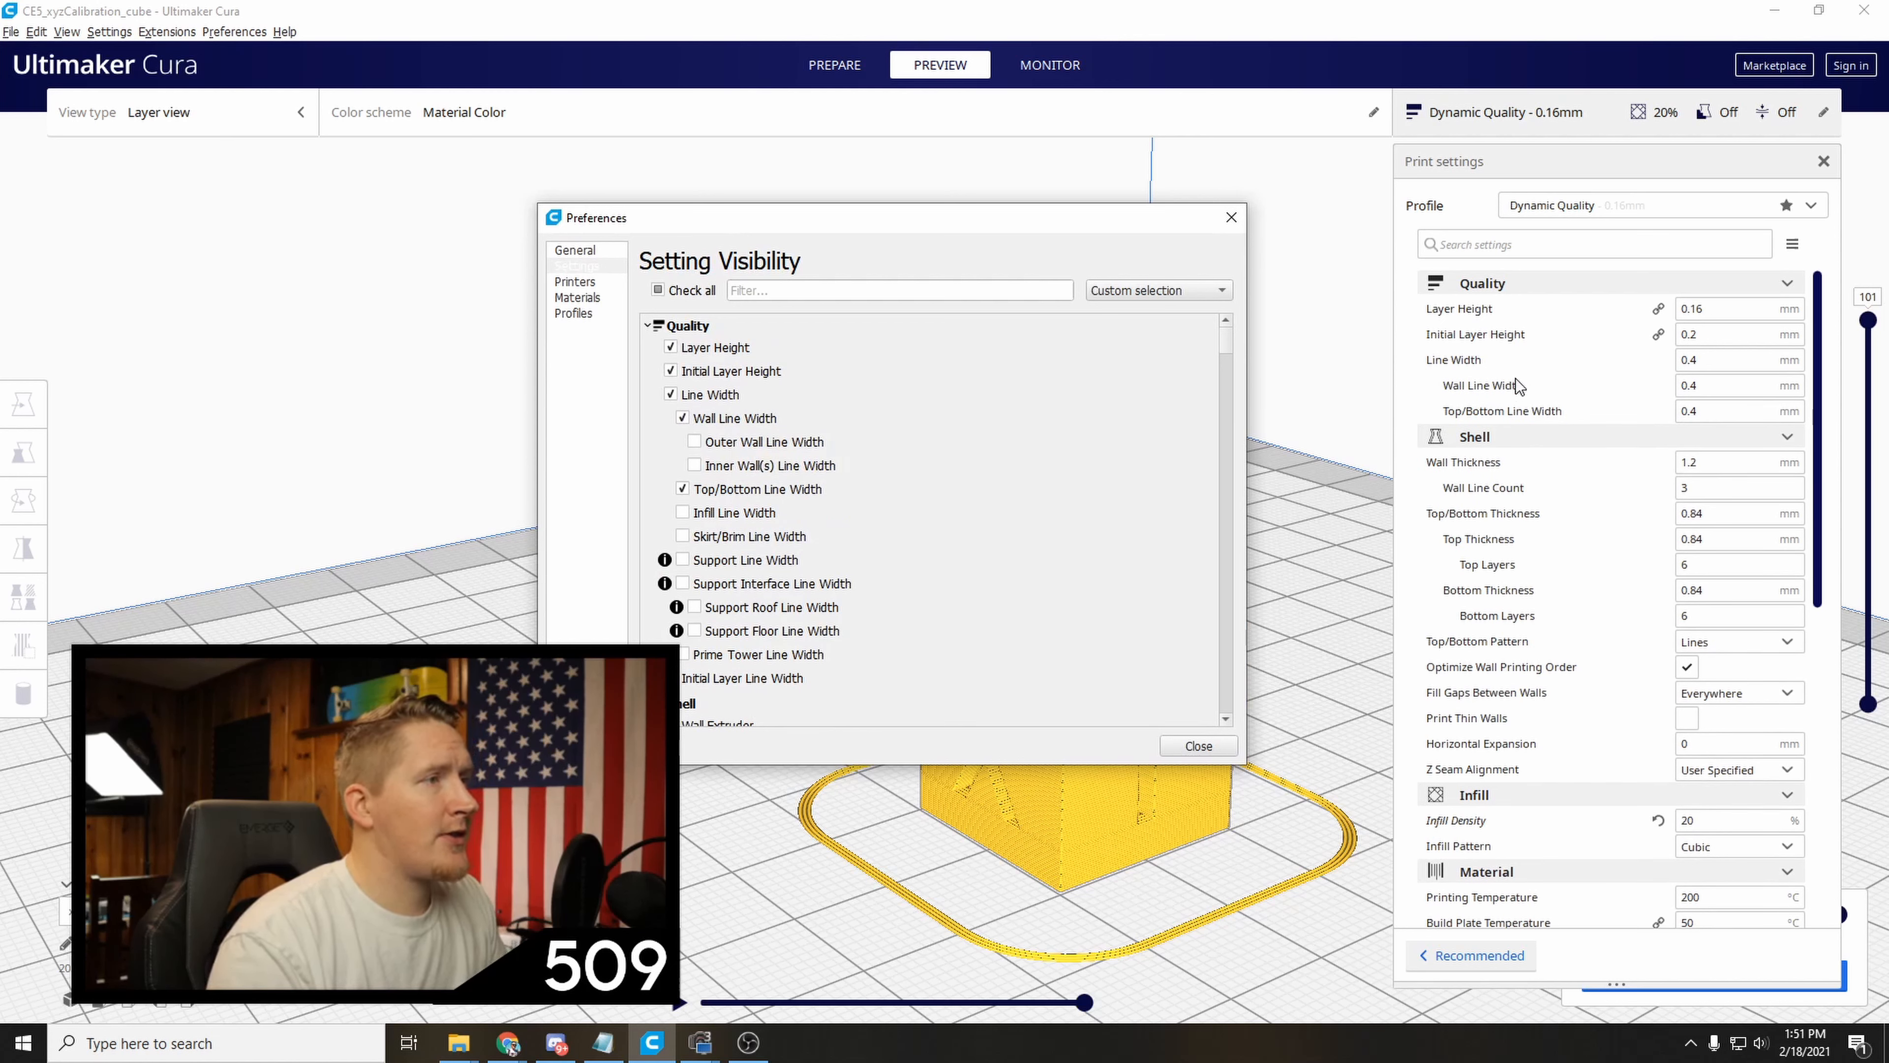
pyautogui.click(682, 418)
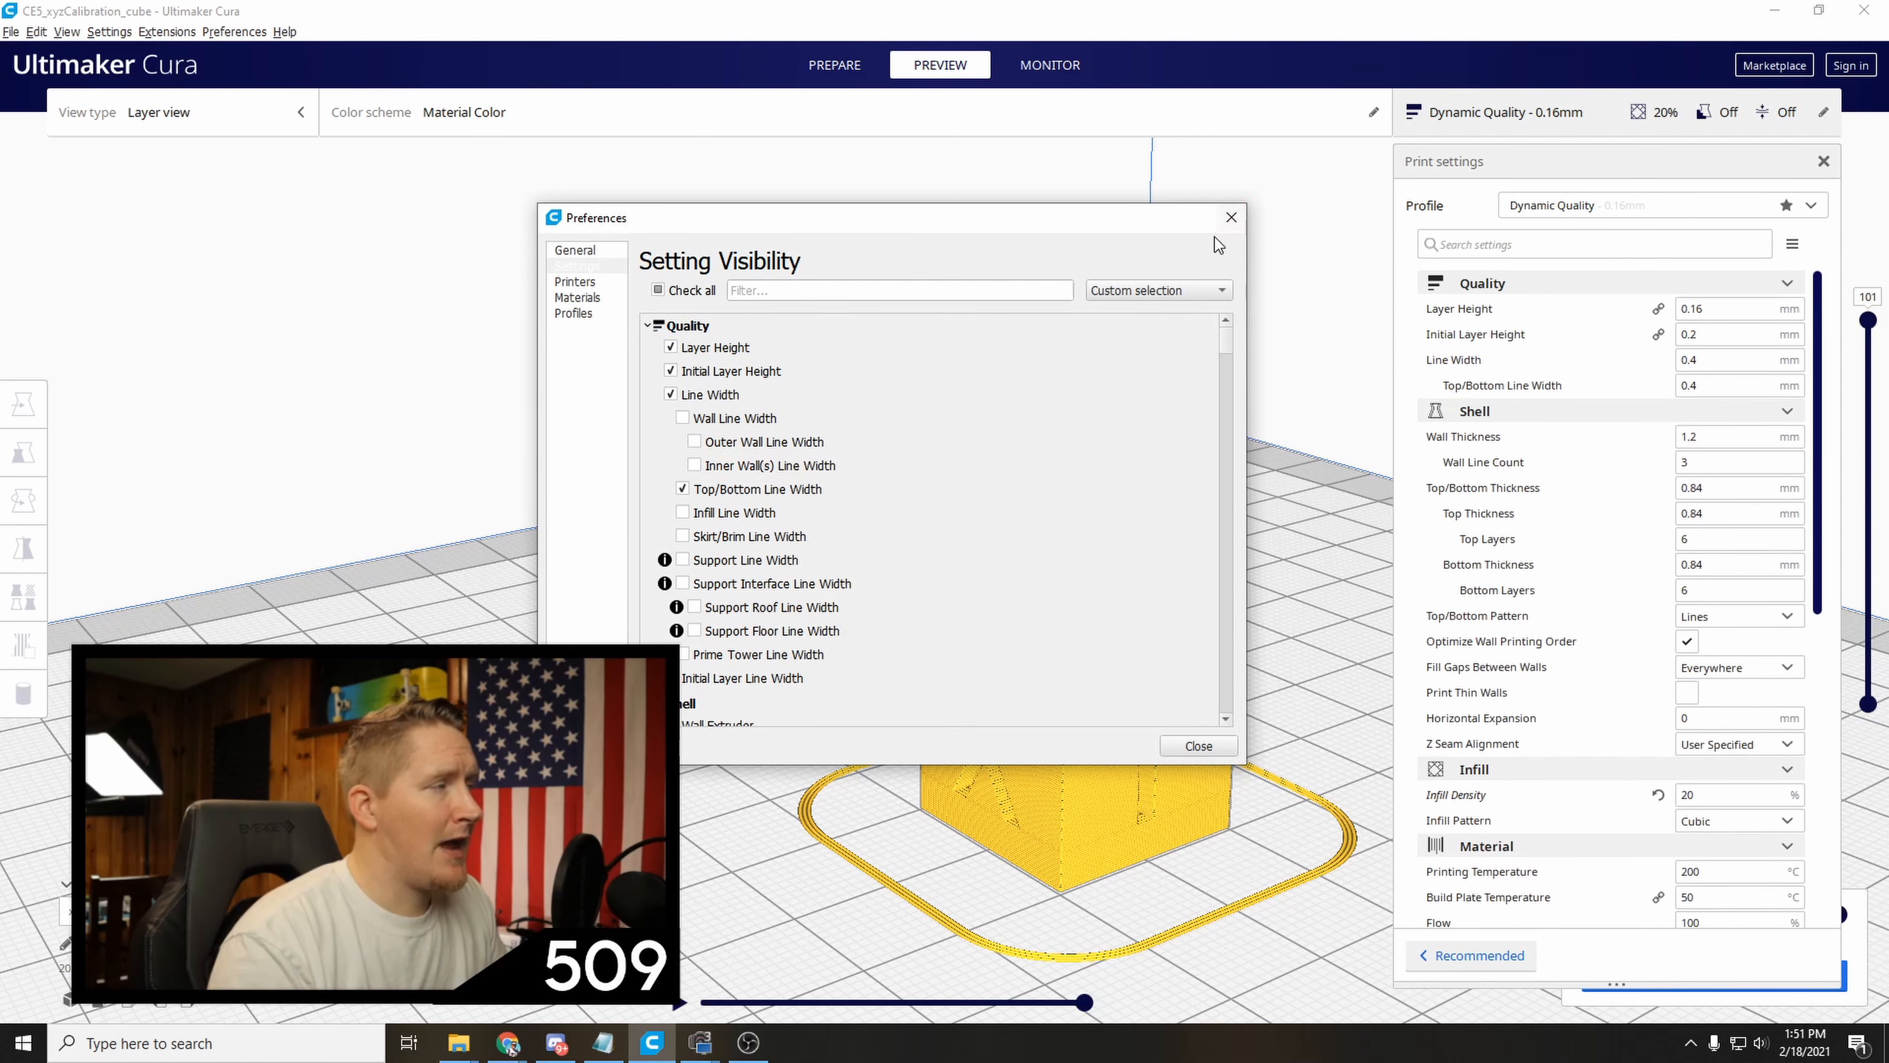
pyautogui.click(1231, 217)
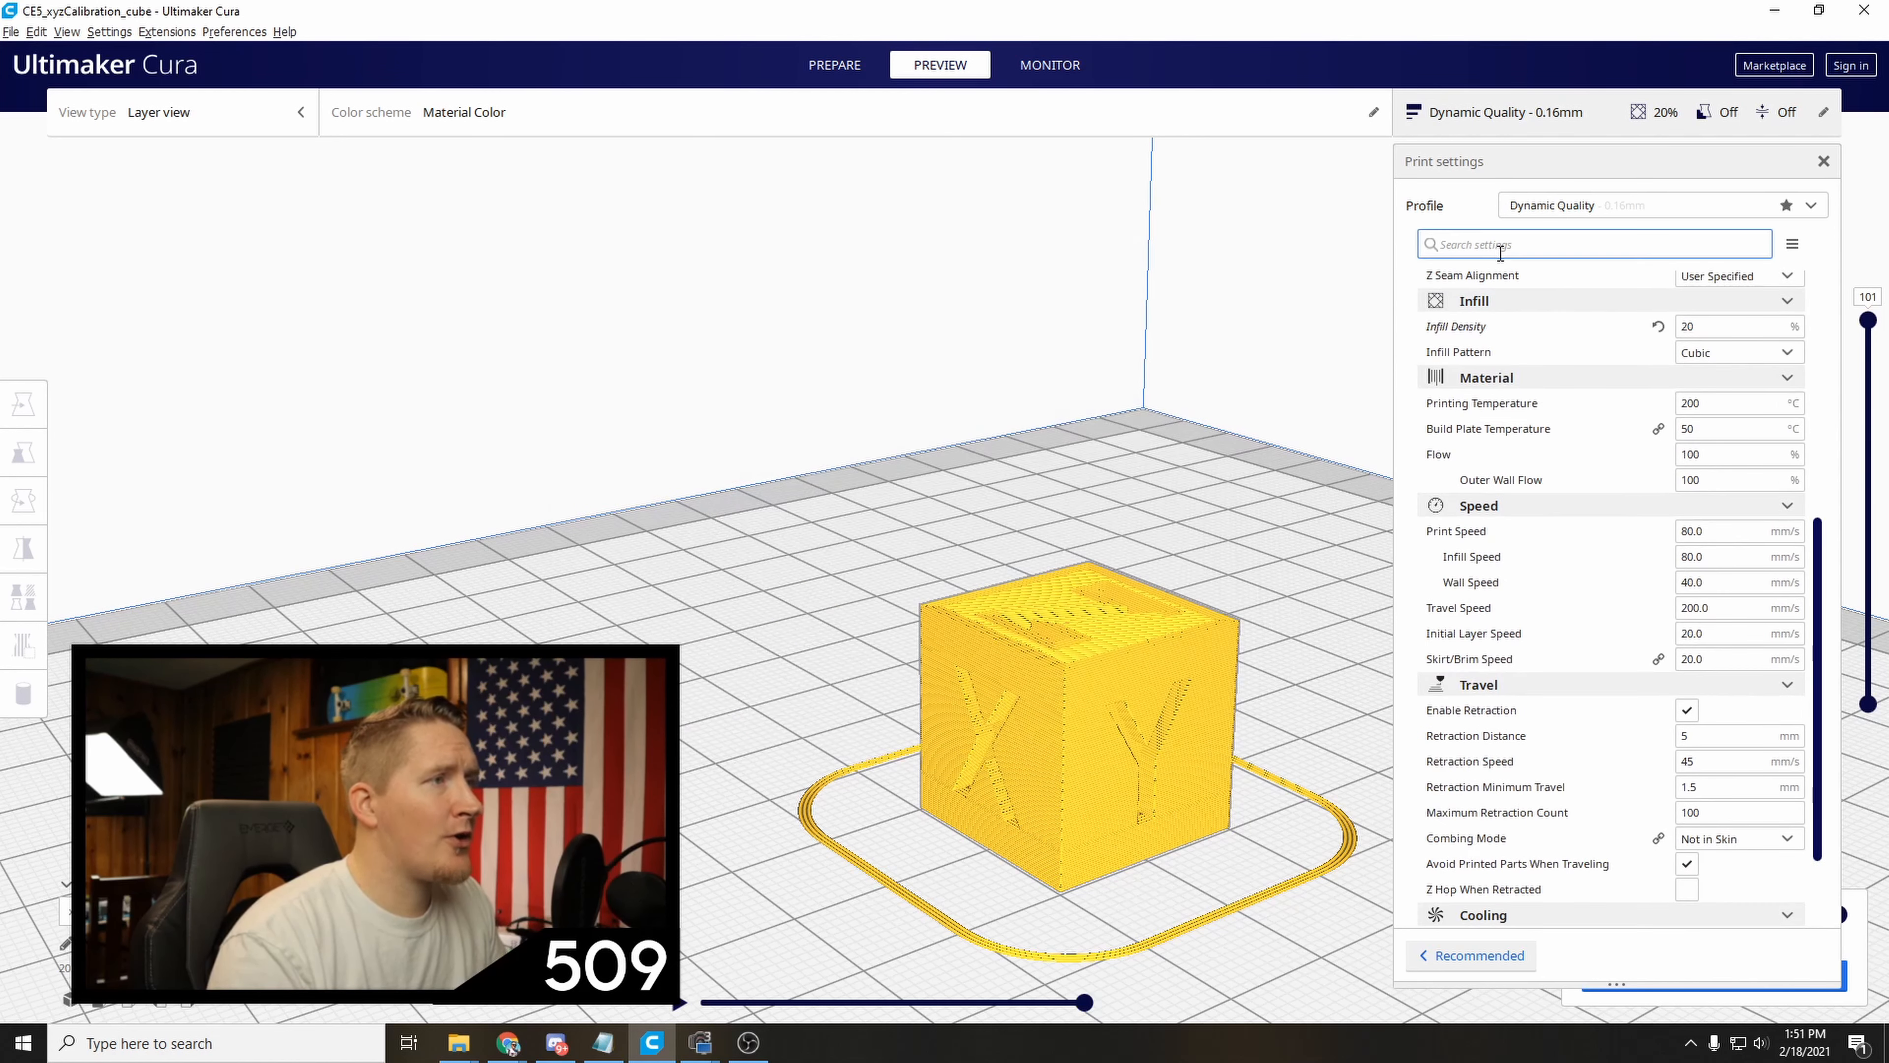
# Search the print settings for "wall line w" to find the wall line width, and clear the search.
pyautogui.click(1670, 244)
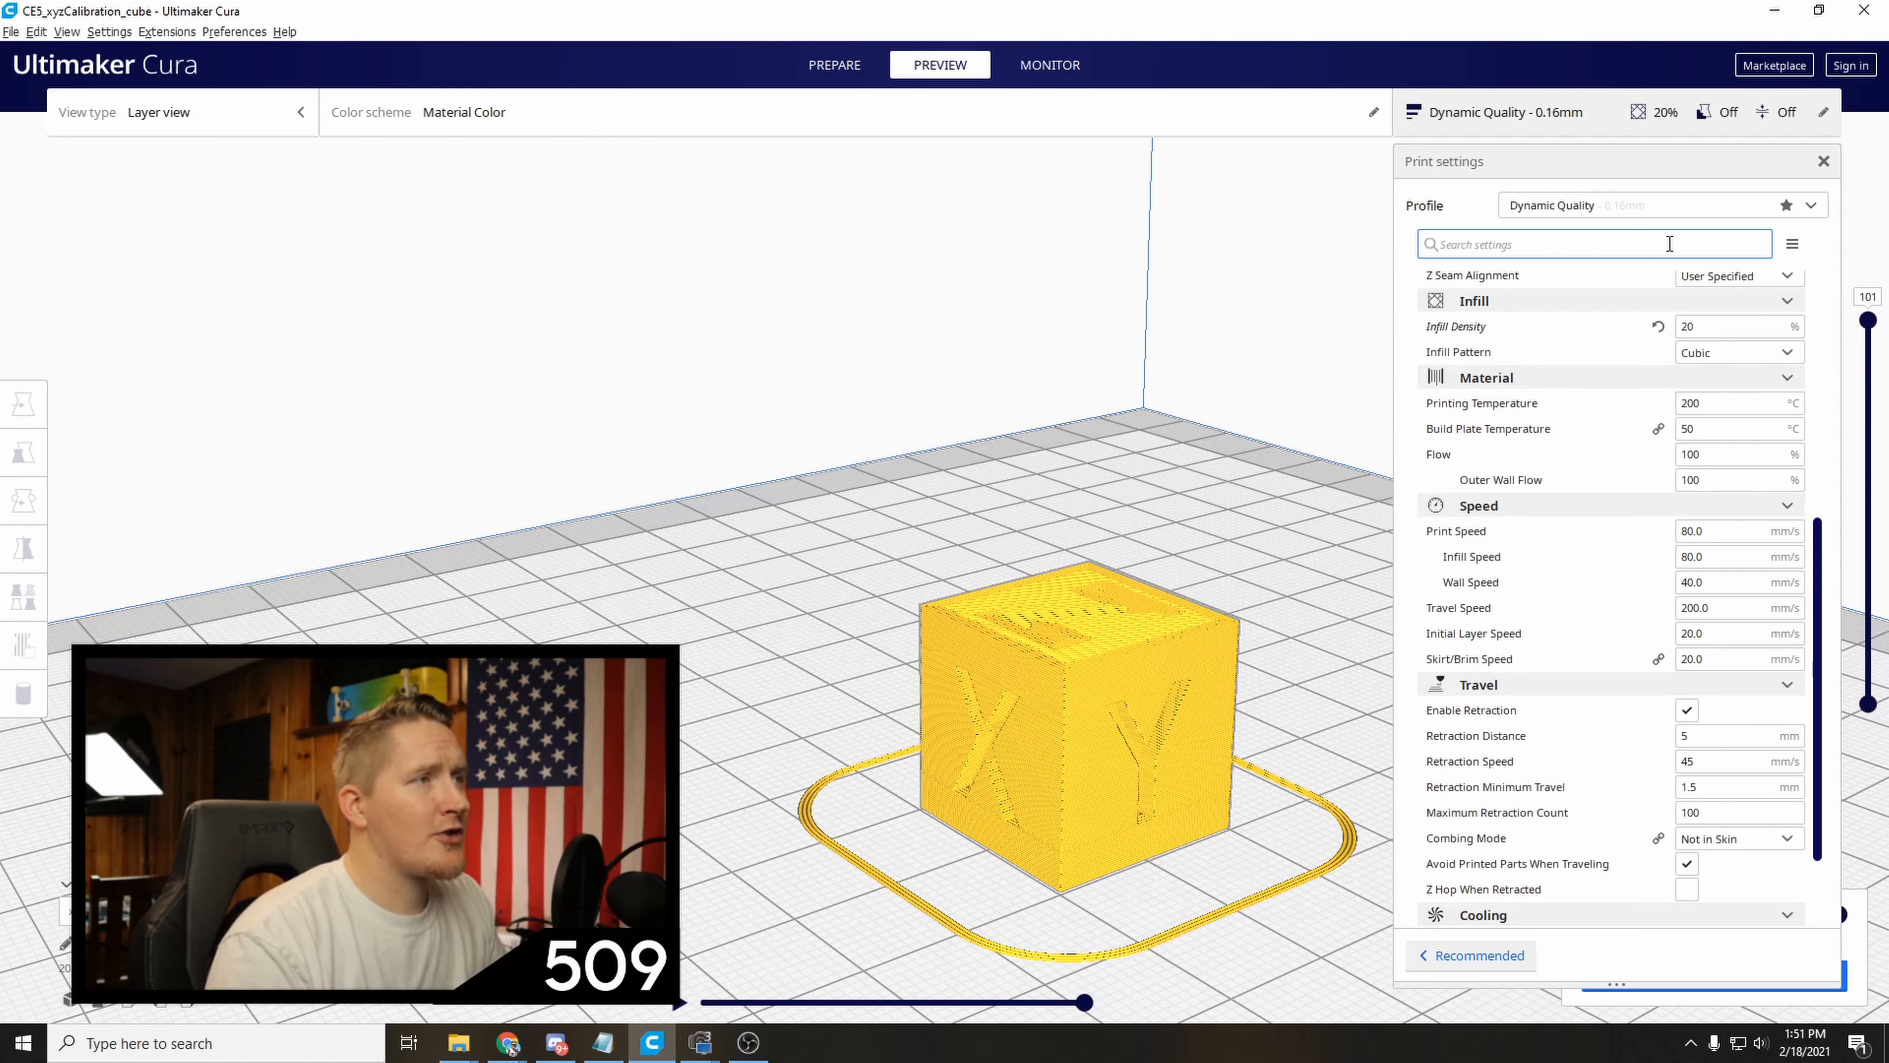
pyautogui.write('wa;;')
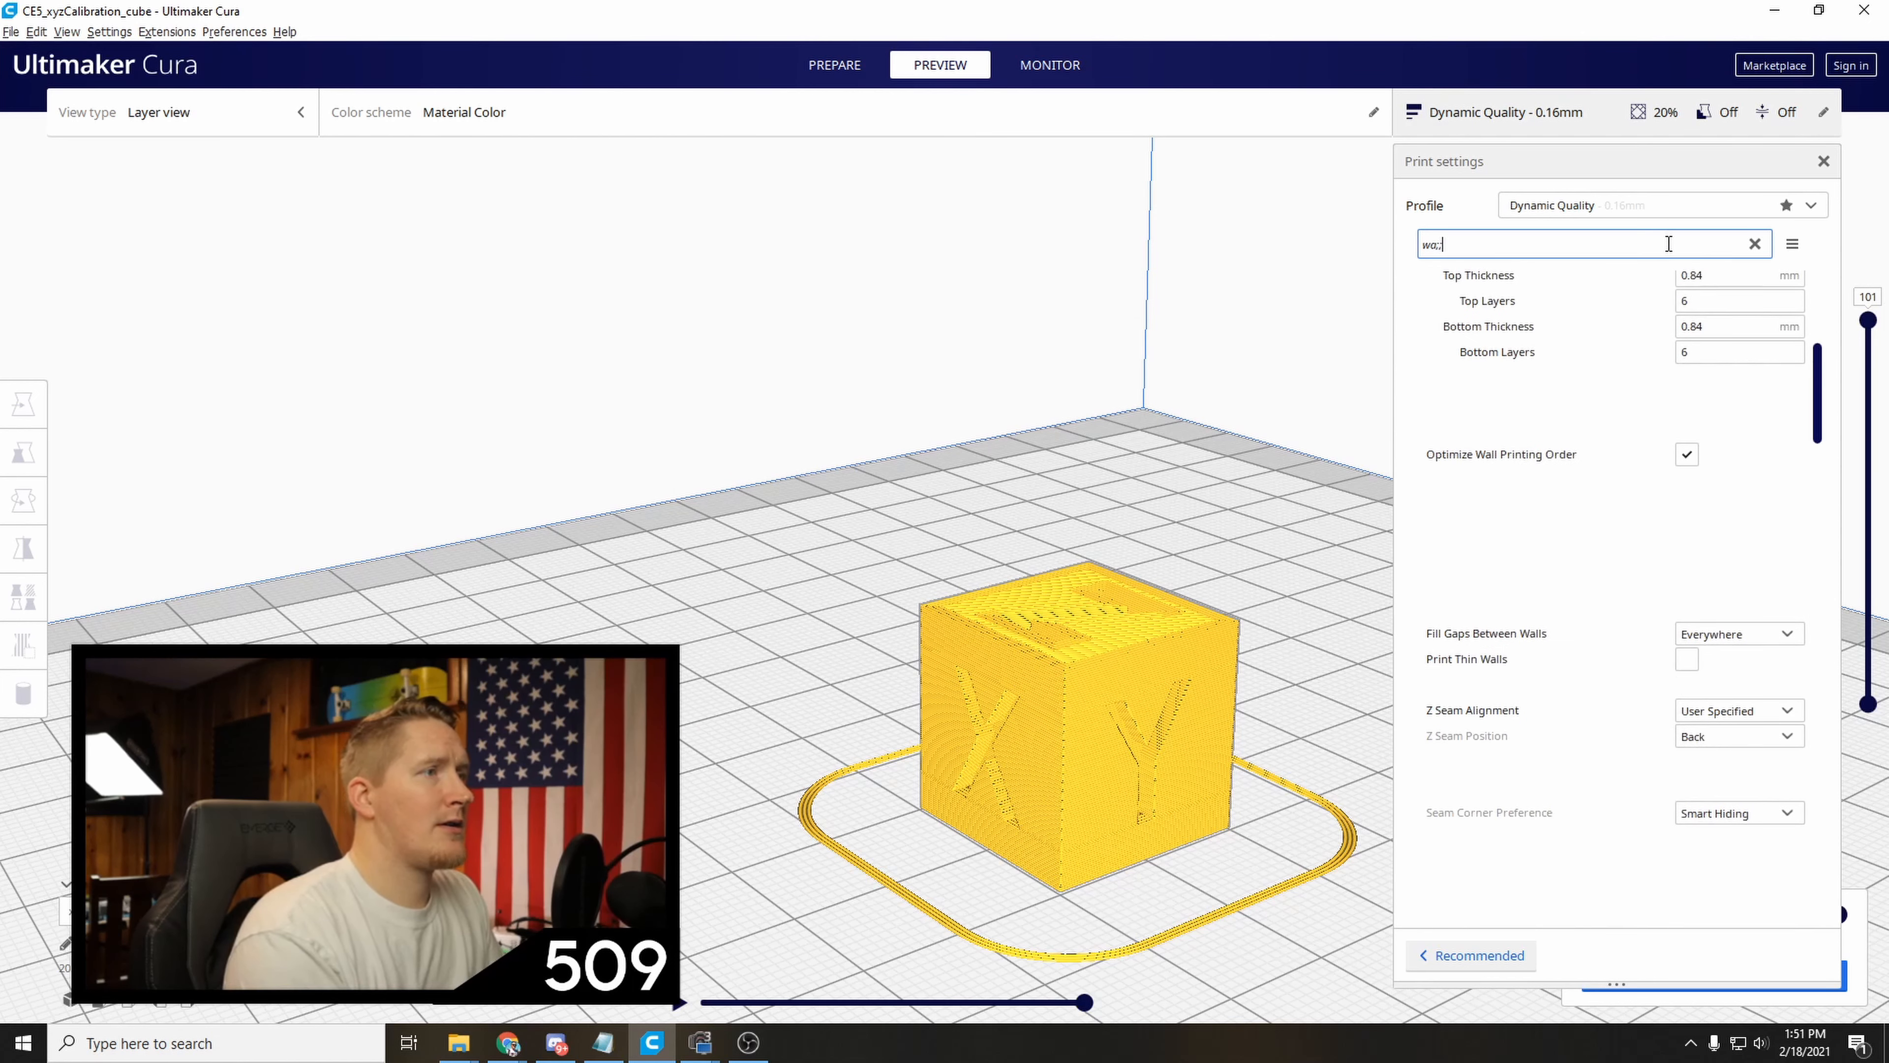
pyautogui.write('ll line')
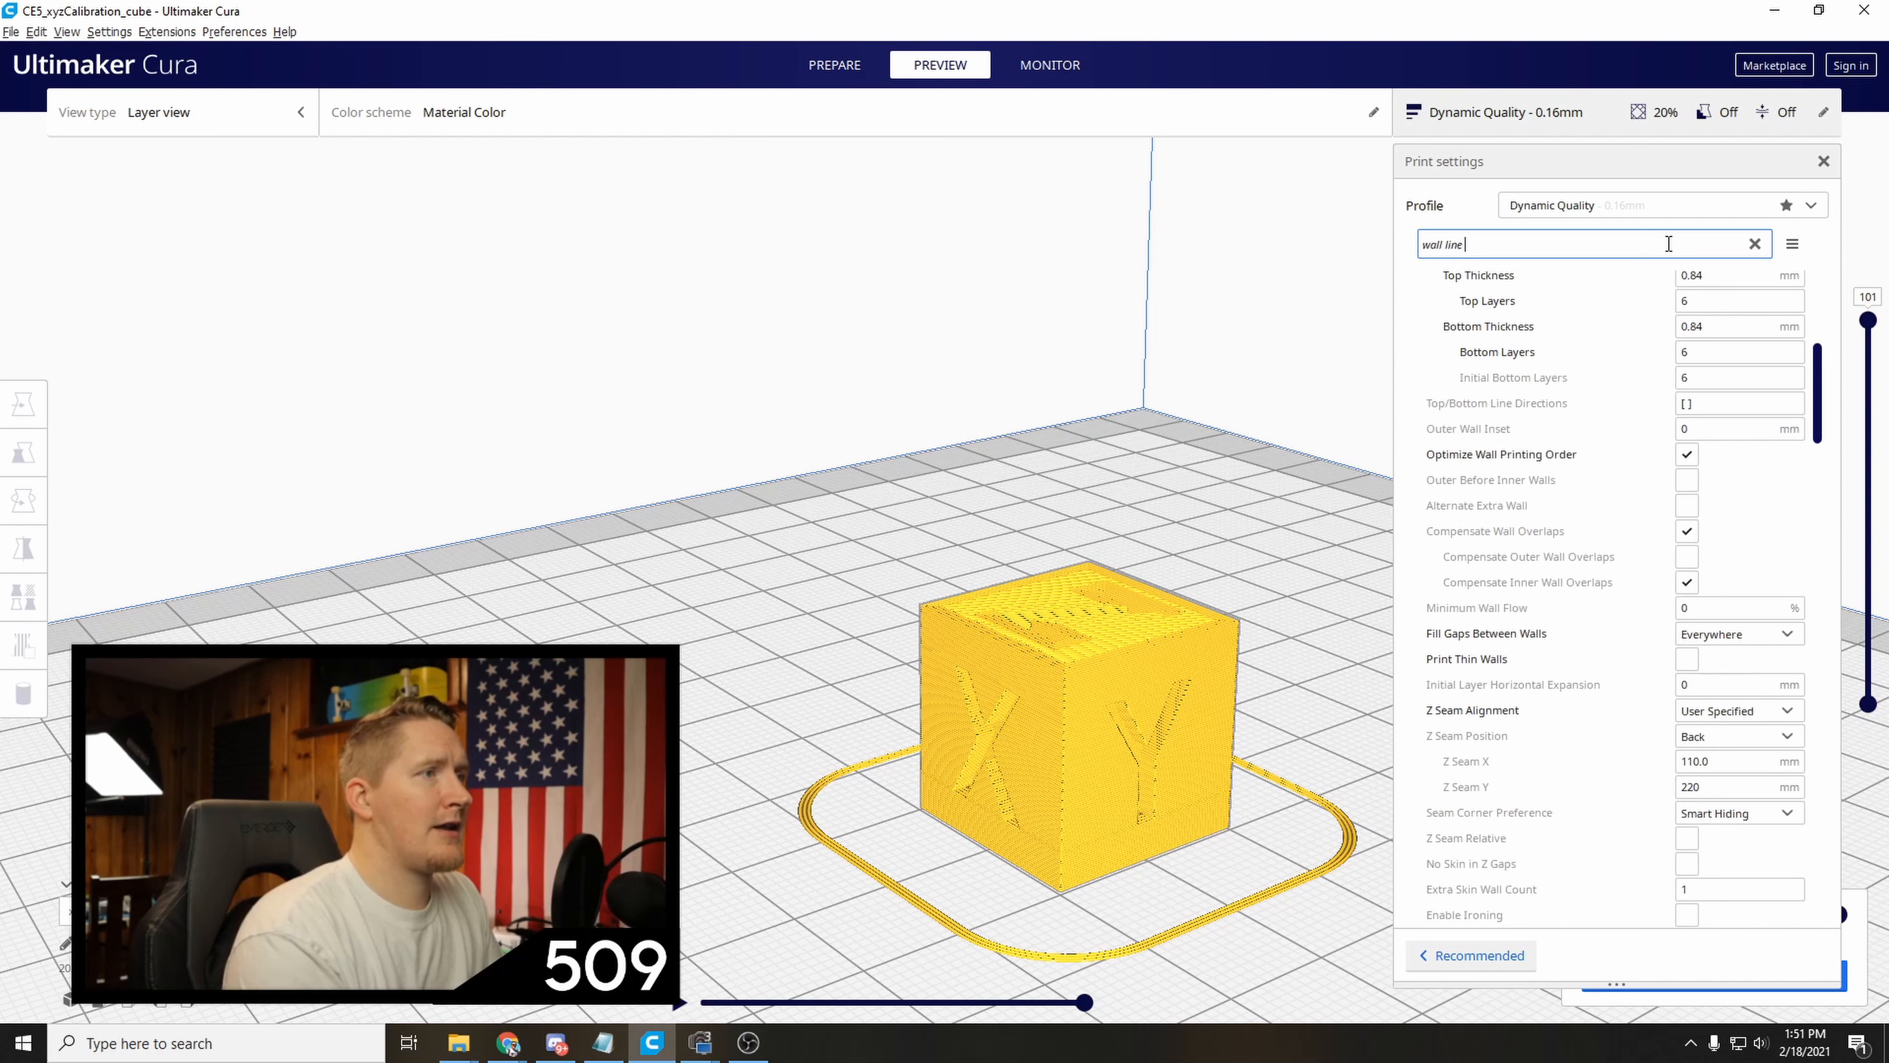
pyautogui.write(' wi')
pyautogui.press('BackSpace')
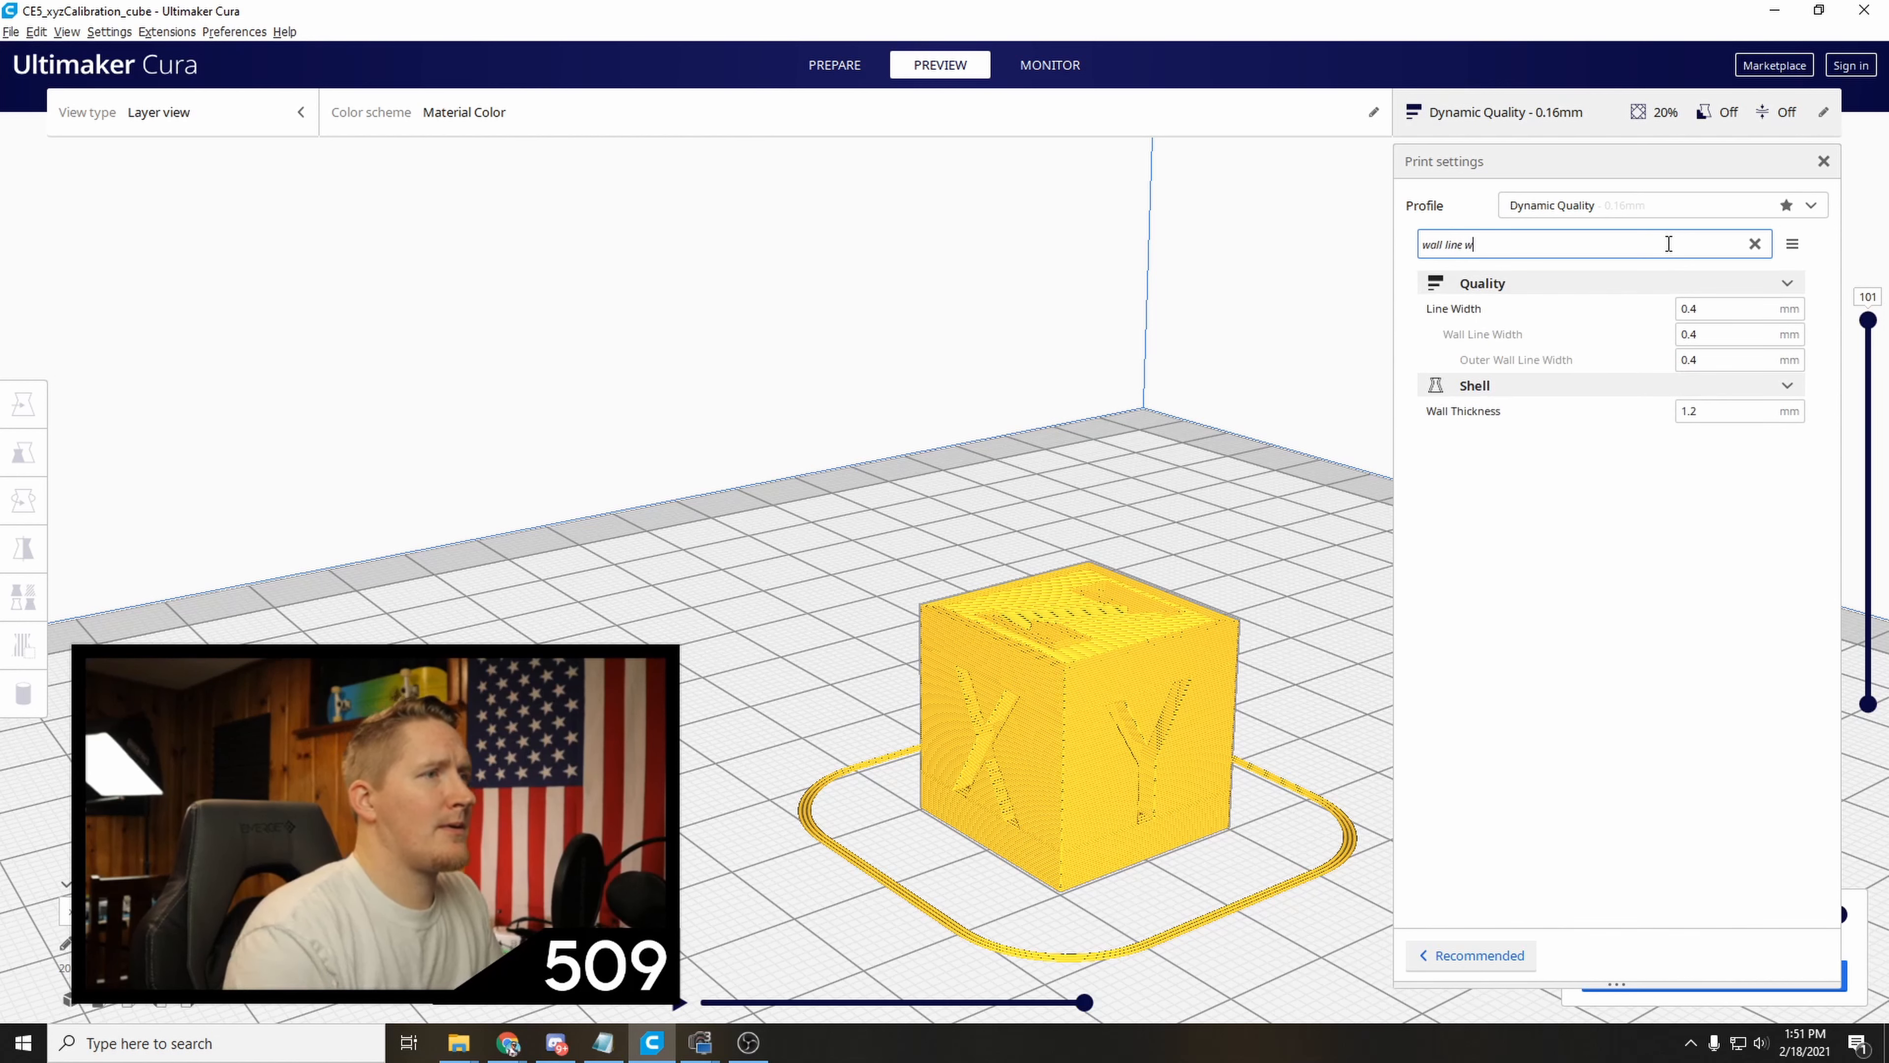
pyautogui.moveTo(1475, 337)
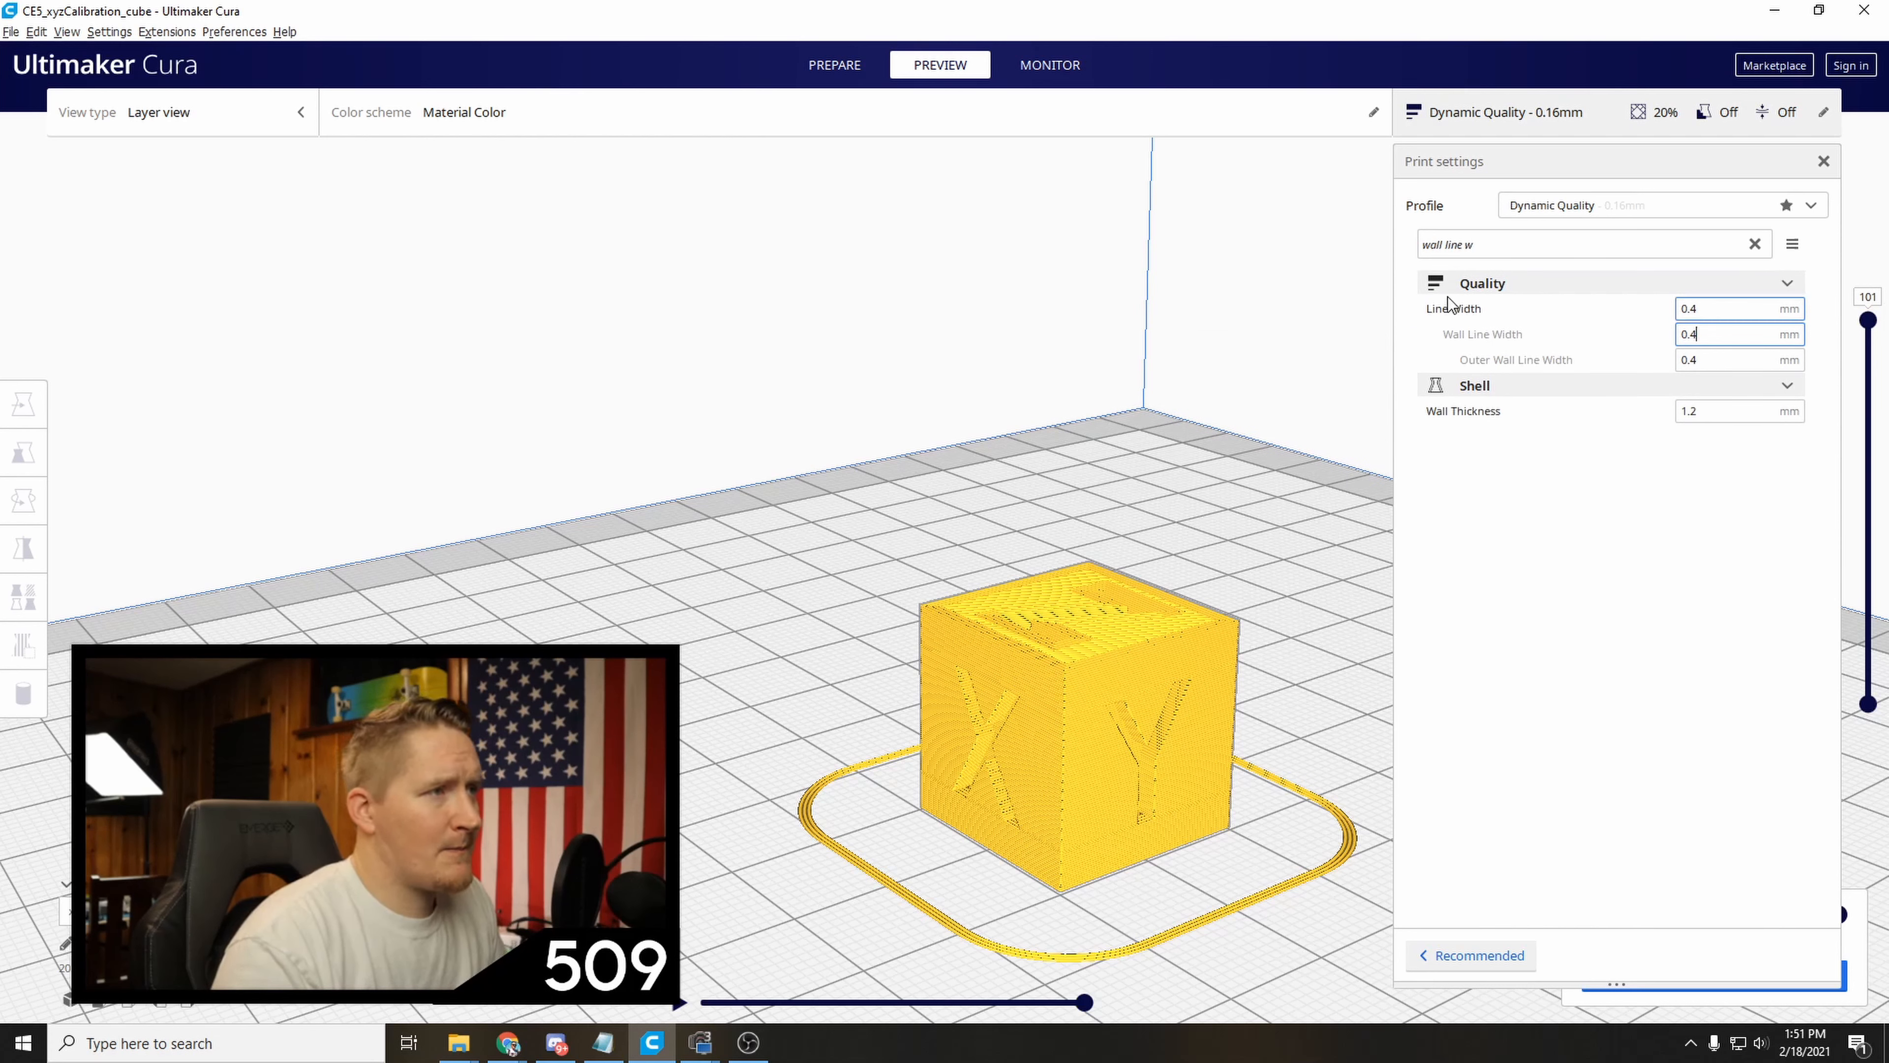
pyautogui.moveTo(1497, 241); pyautogui.dragTo(1423, 236)
pyautogui.press('BackSpace')
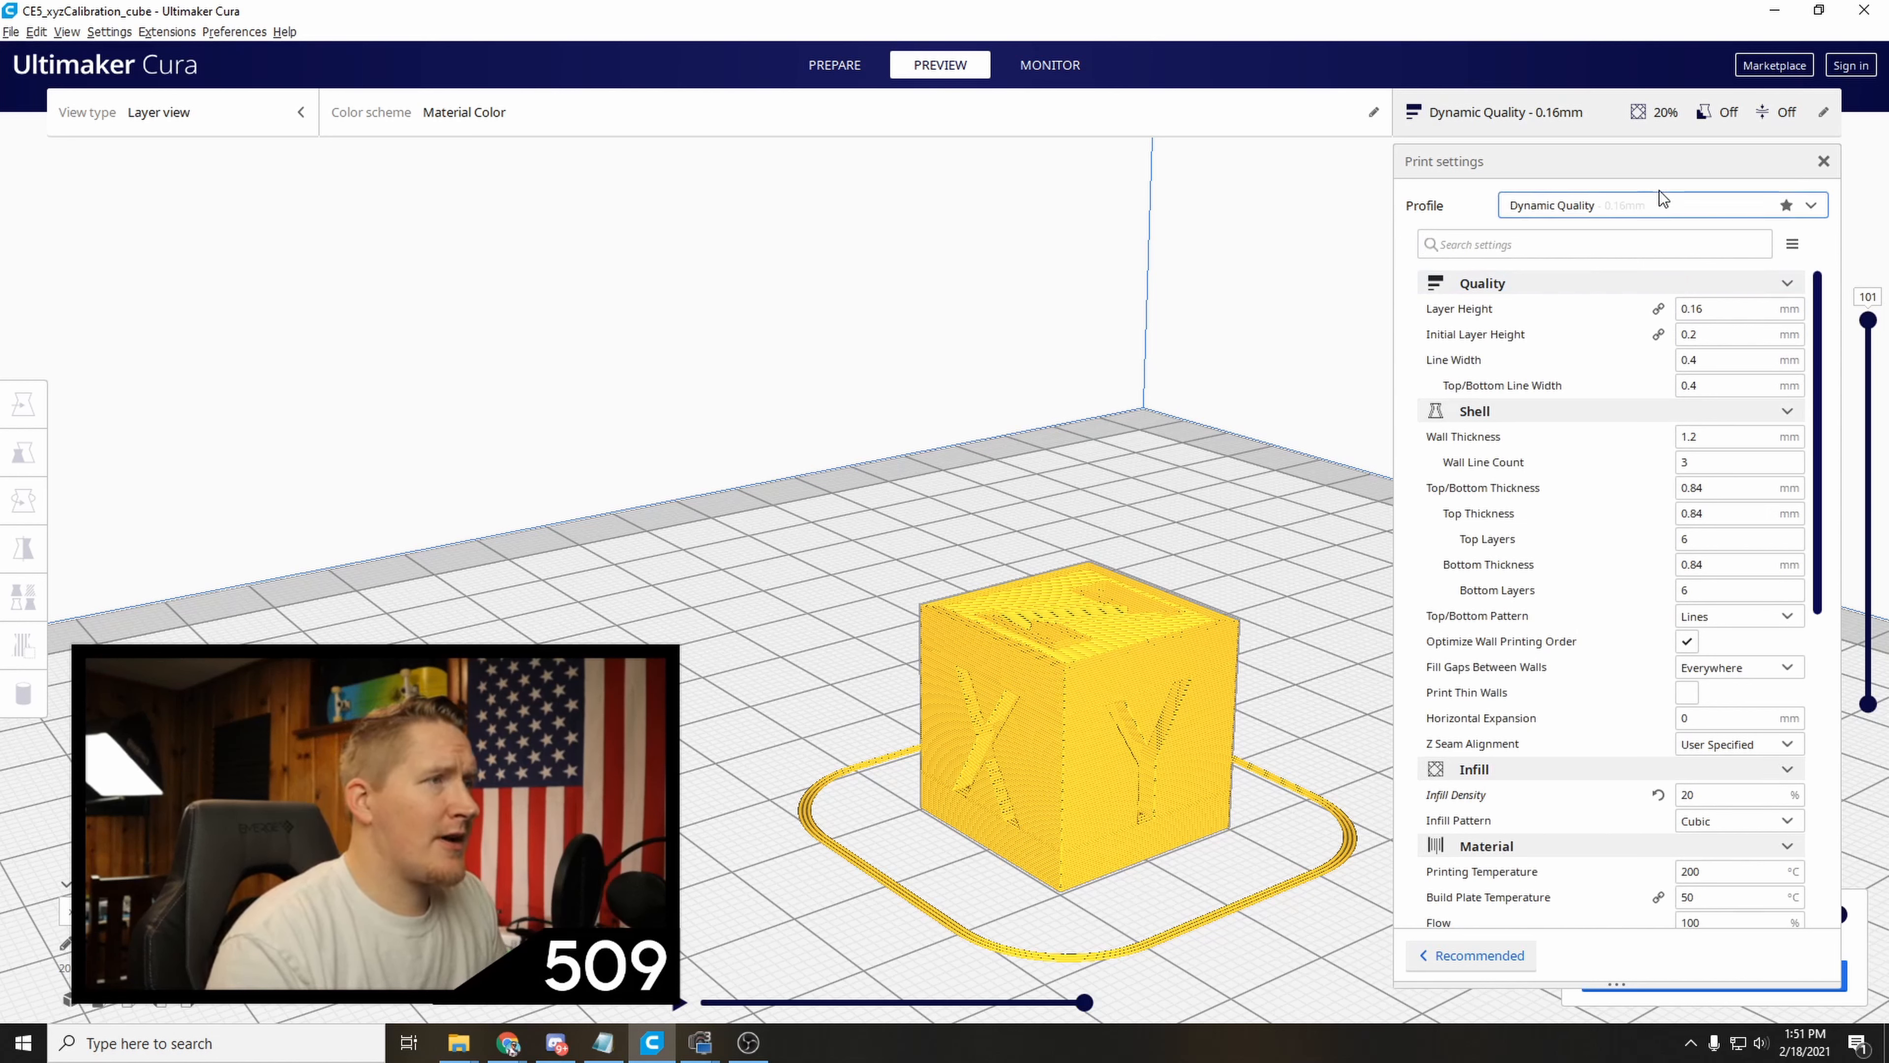
# Switch the profile to Super Quality - 0.12 mm, discarding the customized infill density, and then to Standard Quality - 0.2 mm.
pyautogui.click(1663, 211)
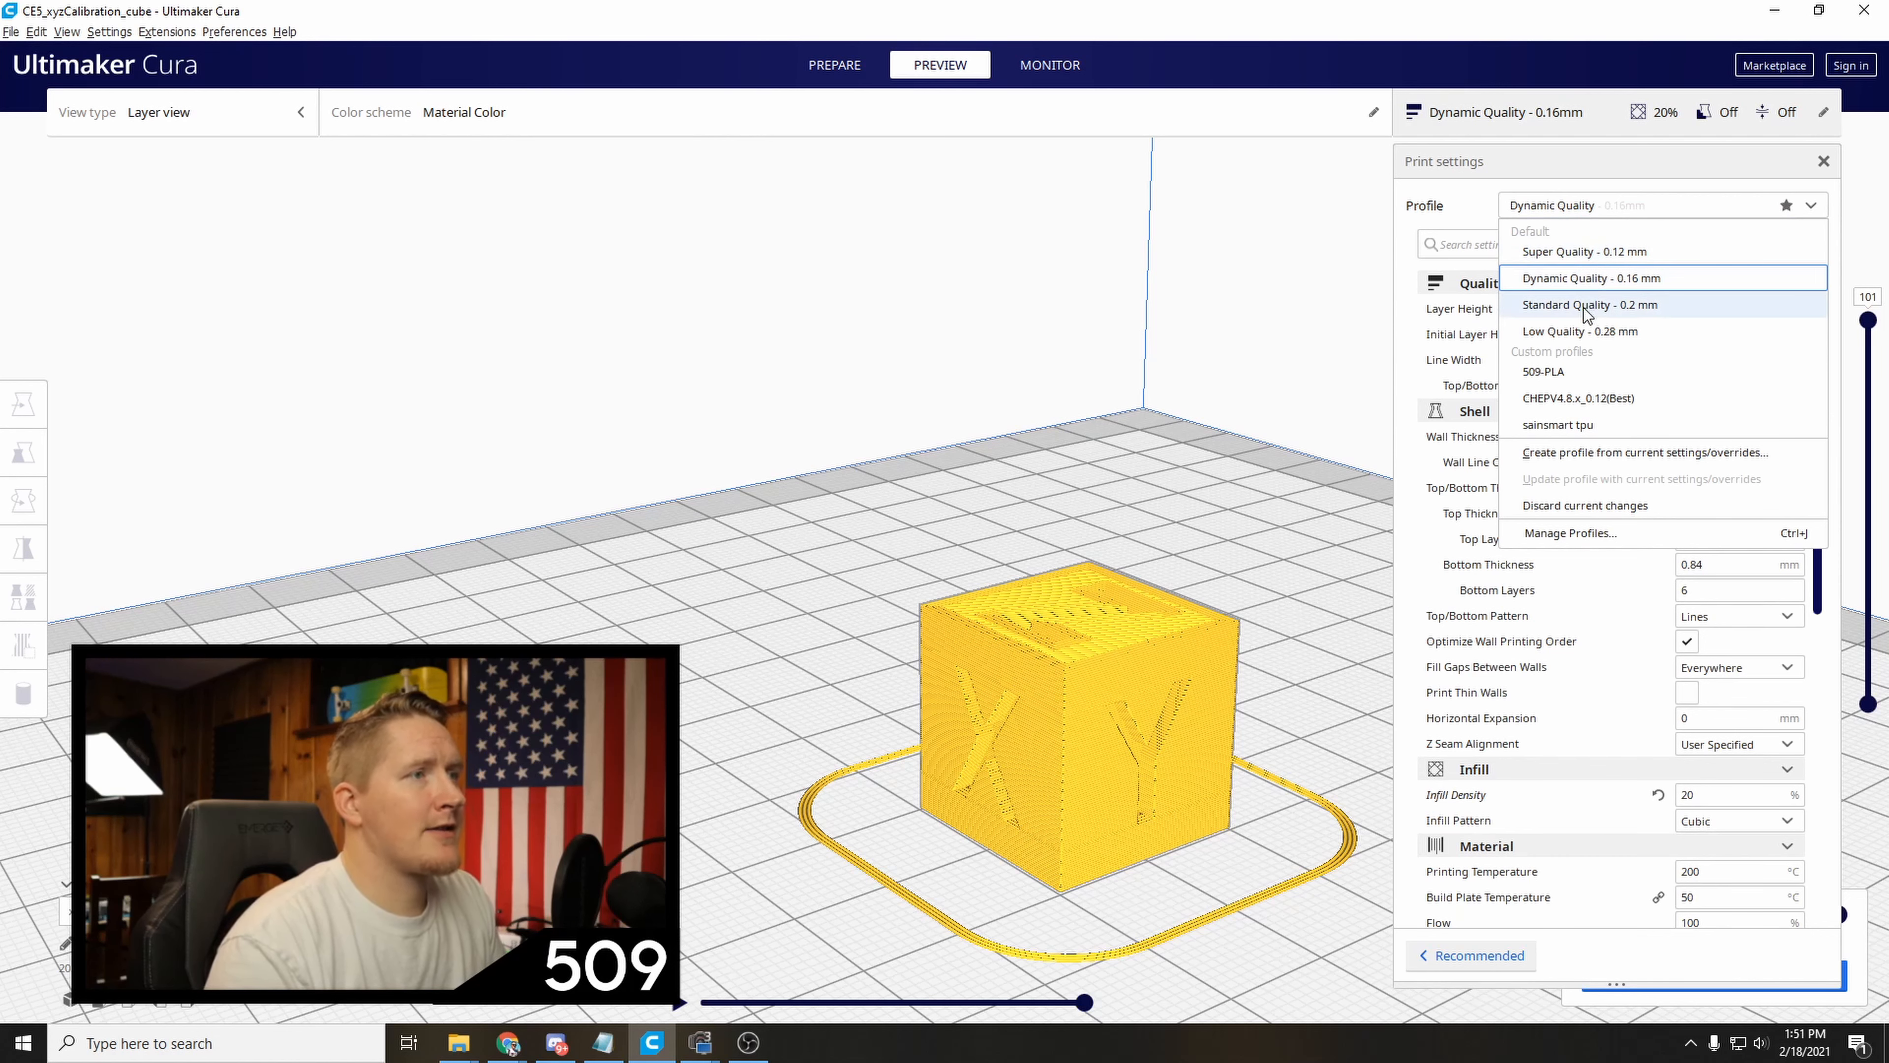
pyautogui.click(1580, 256)
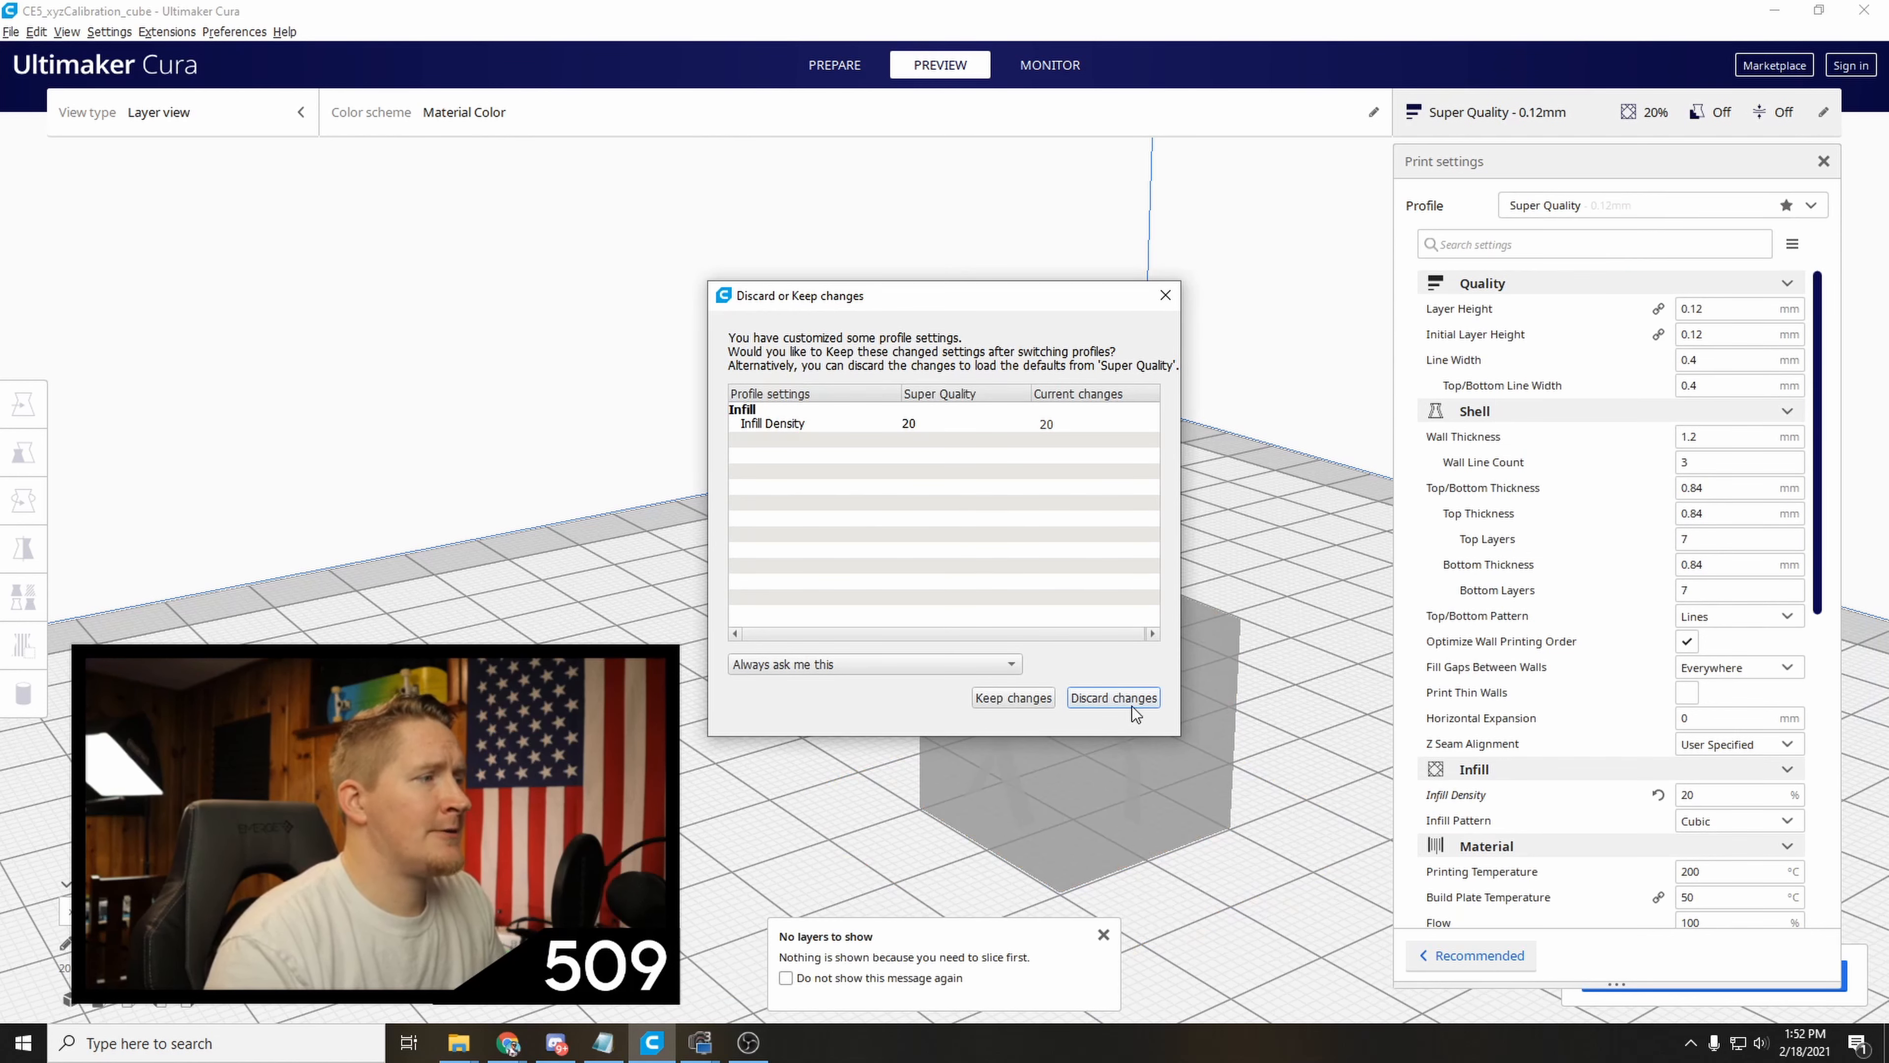
pyautogui.click(1116, 698)
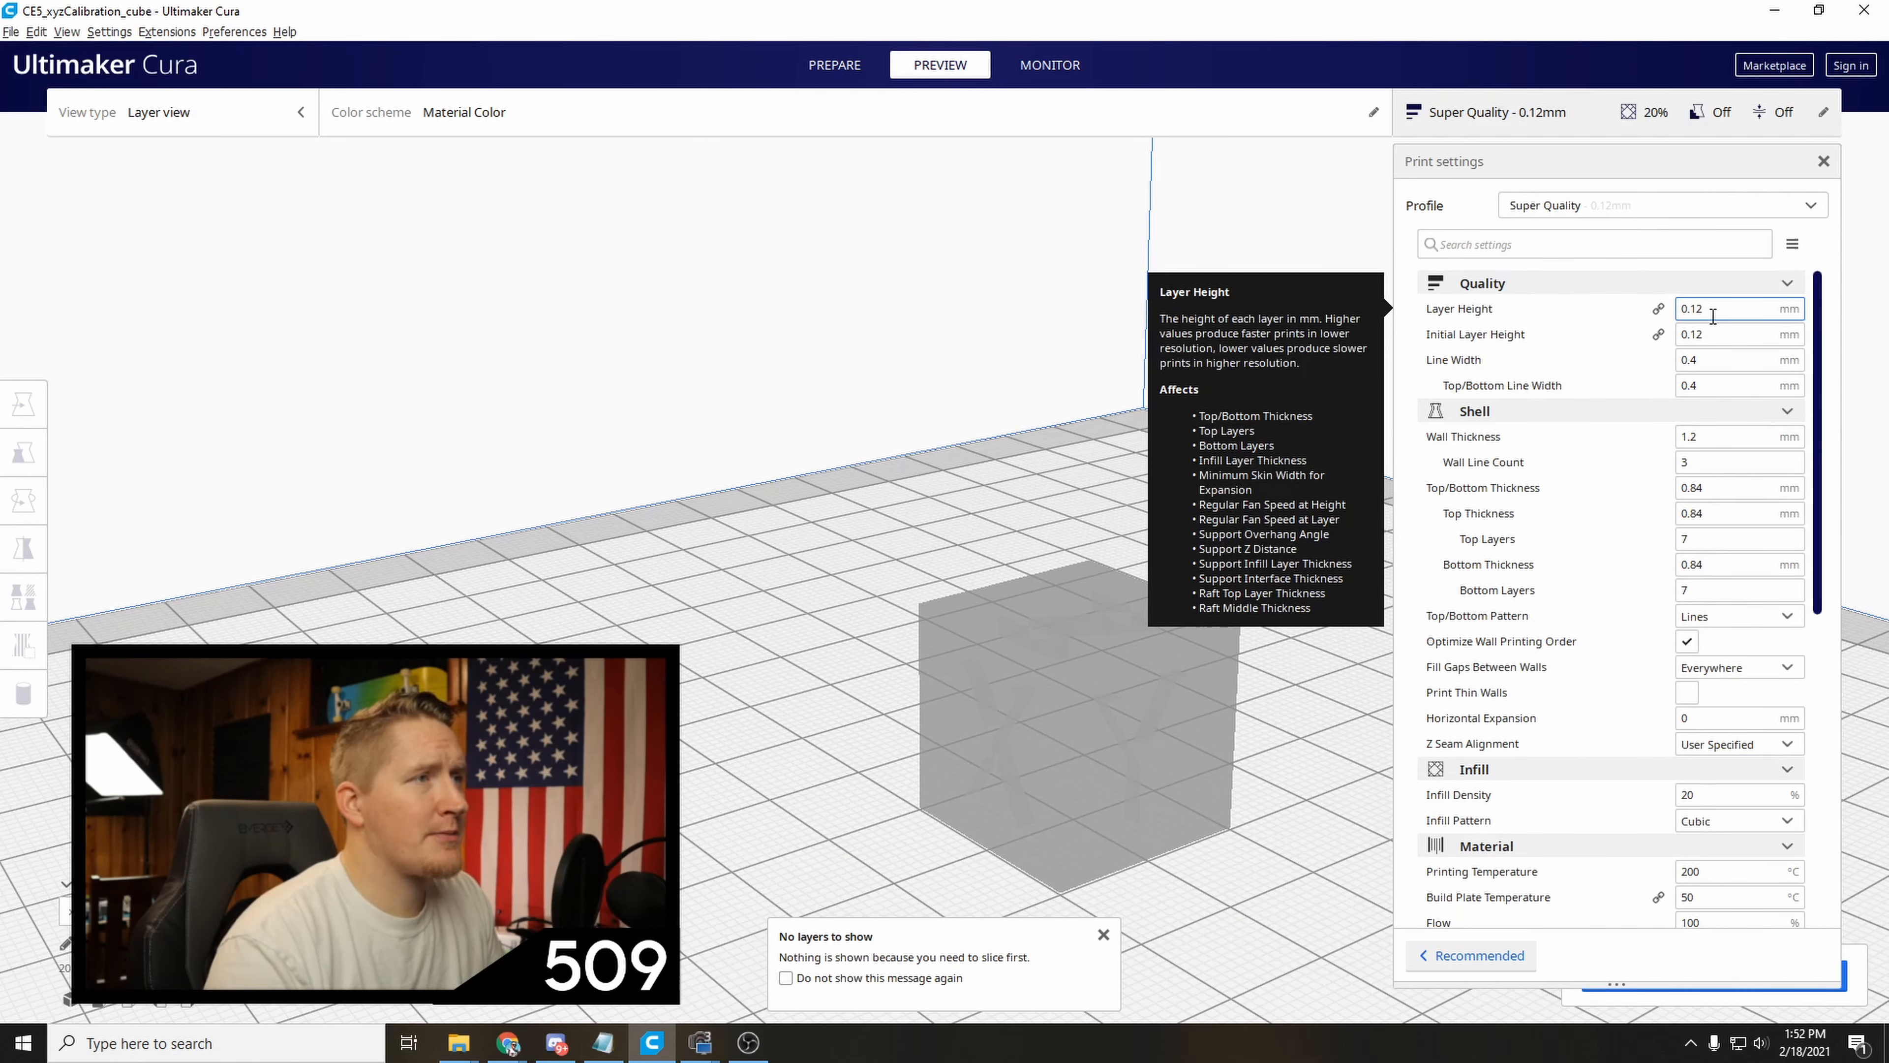
pyautogui.click(1607, 205)
pyautogui.click(1614, 302)
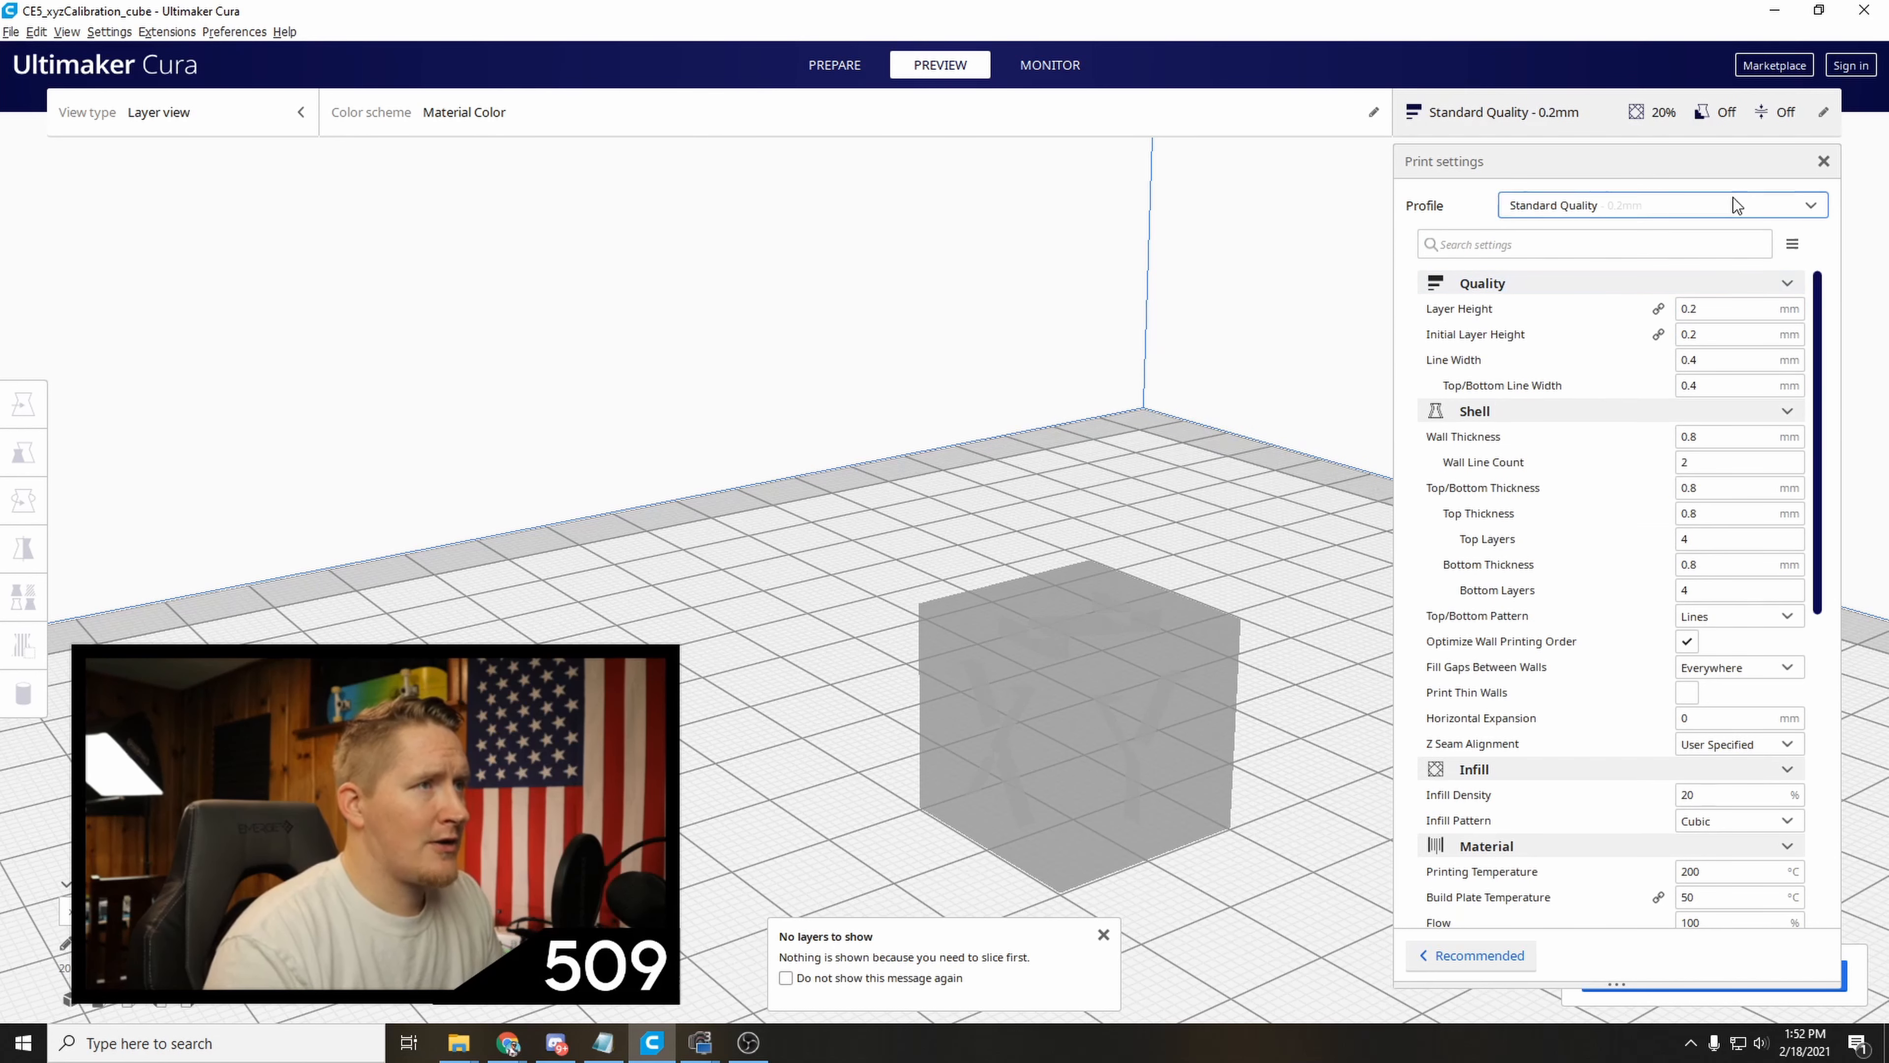
# Return to the recommended view, try the 0.12 and 0.2 mm profiles, and set the profile to 0.16 mm.
pyautogui.click(1469, 956)
pyautogui.click(1611, 237)
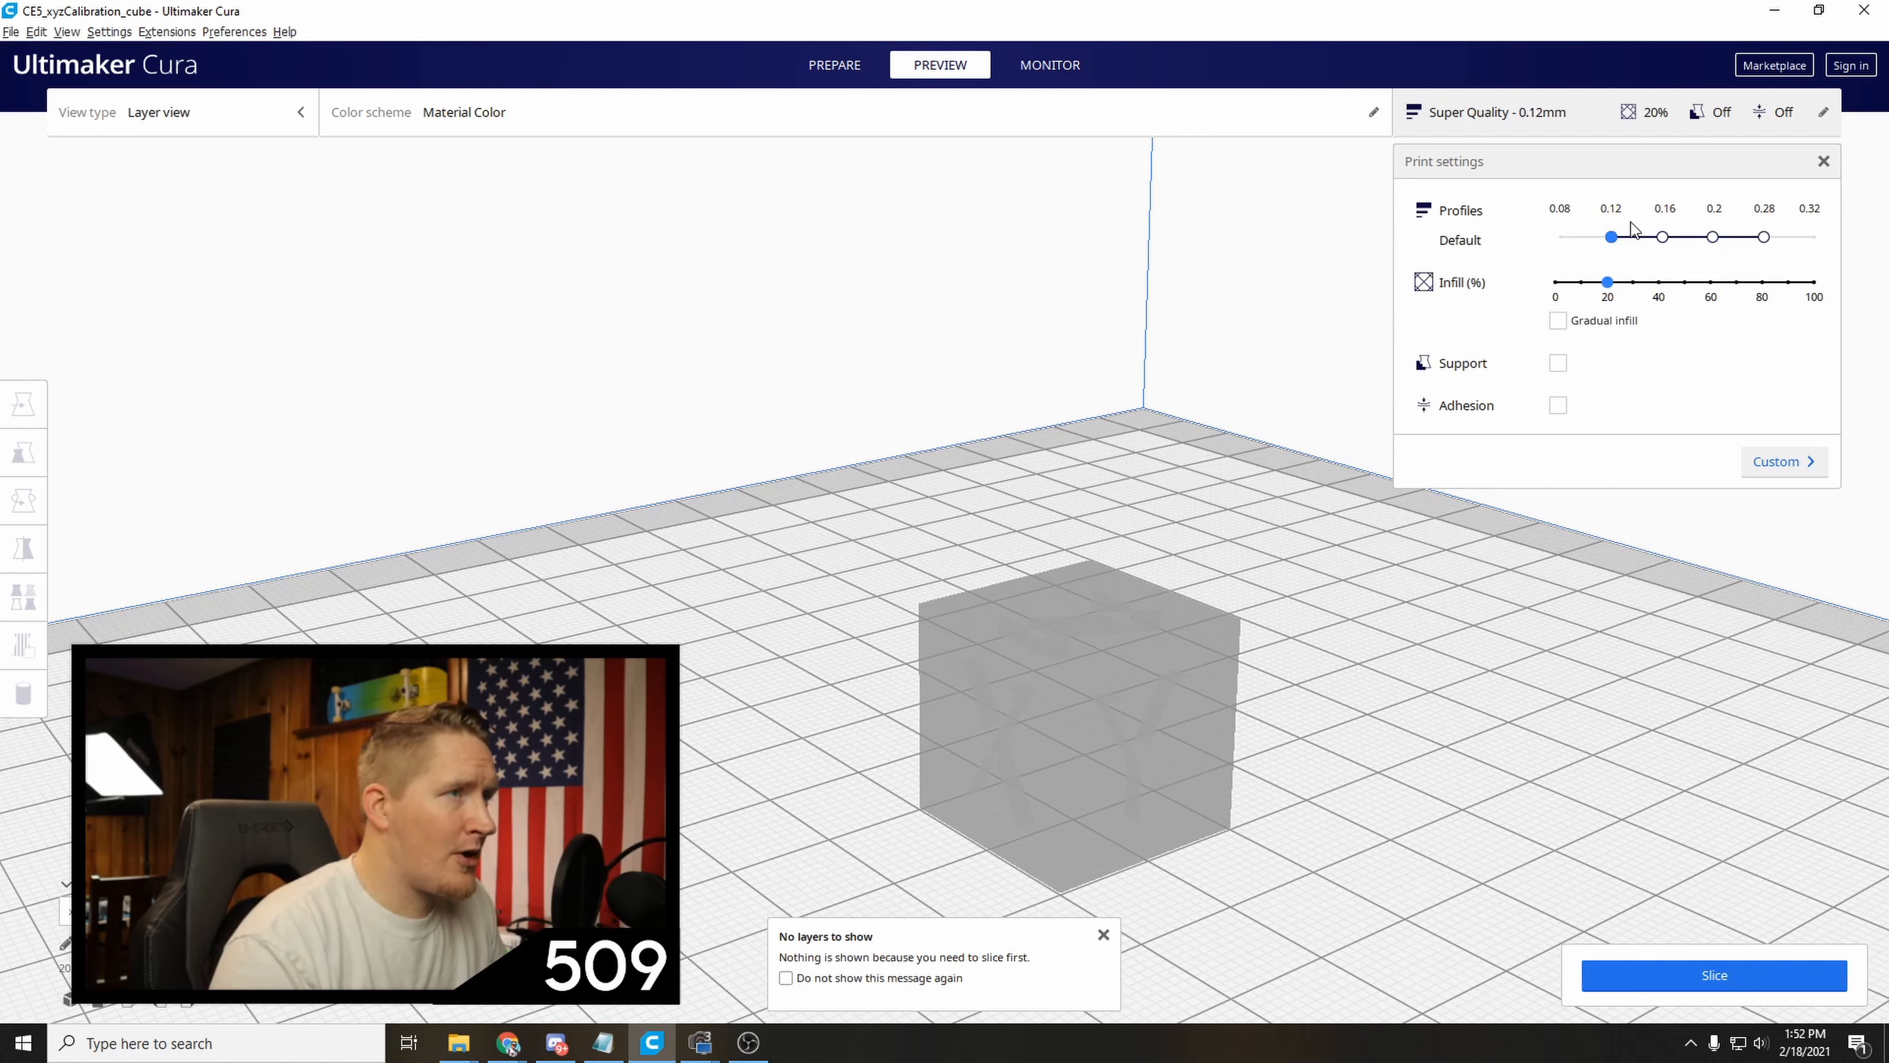
pyautogui.click(1713, 237)
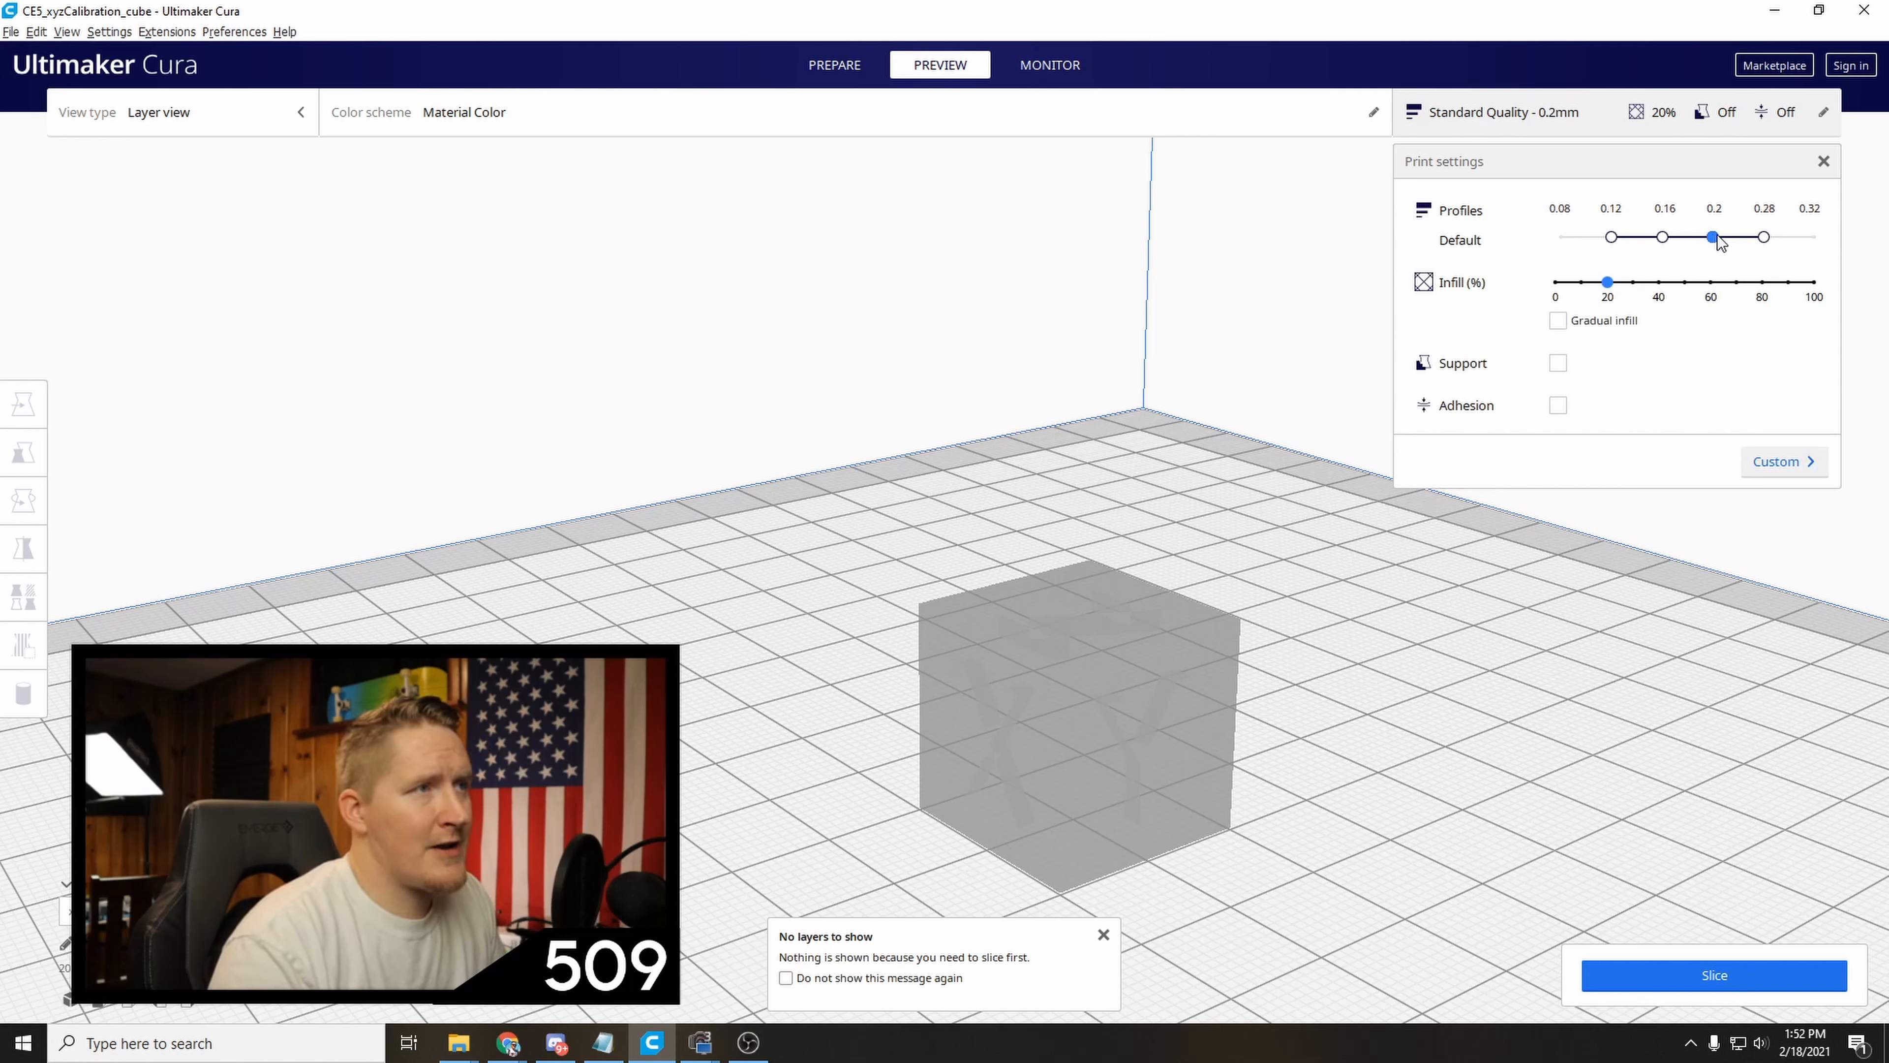
pyautogui.click(1662, 239)
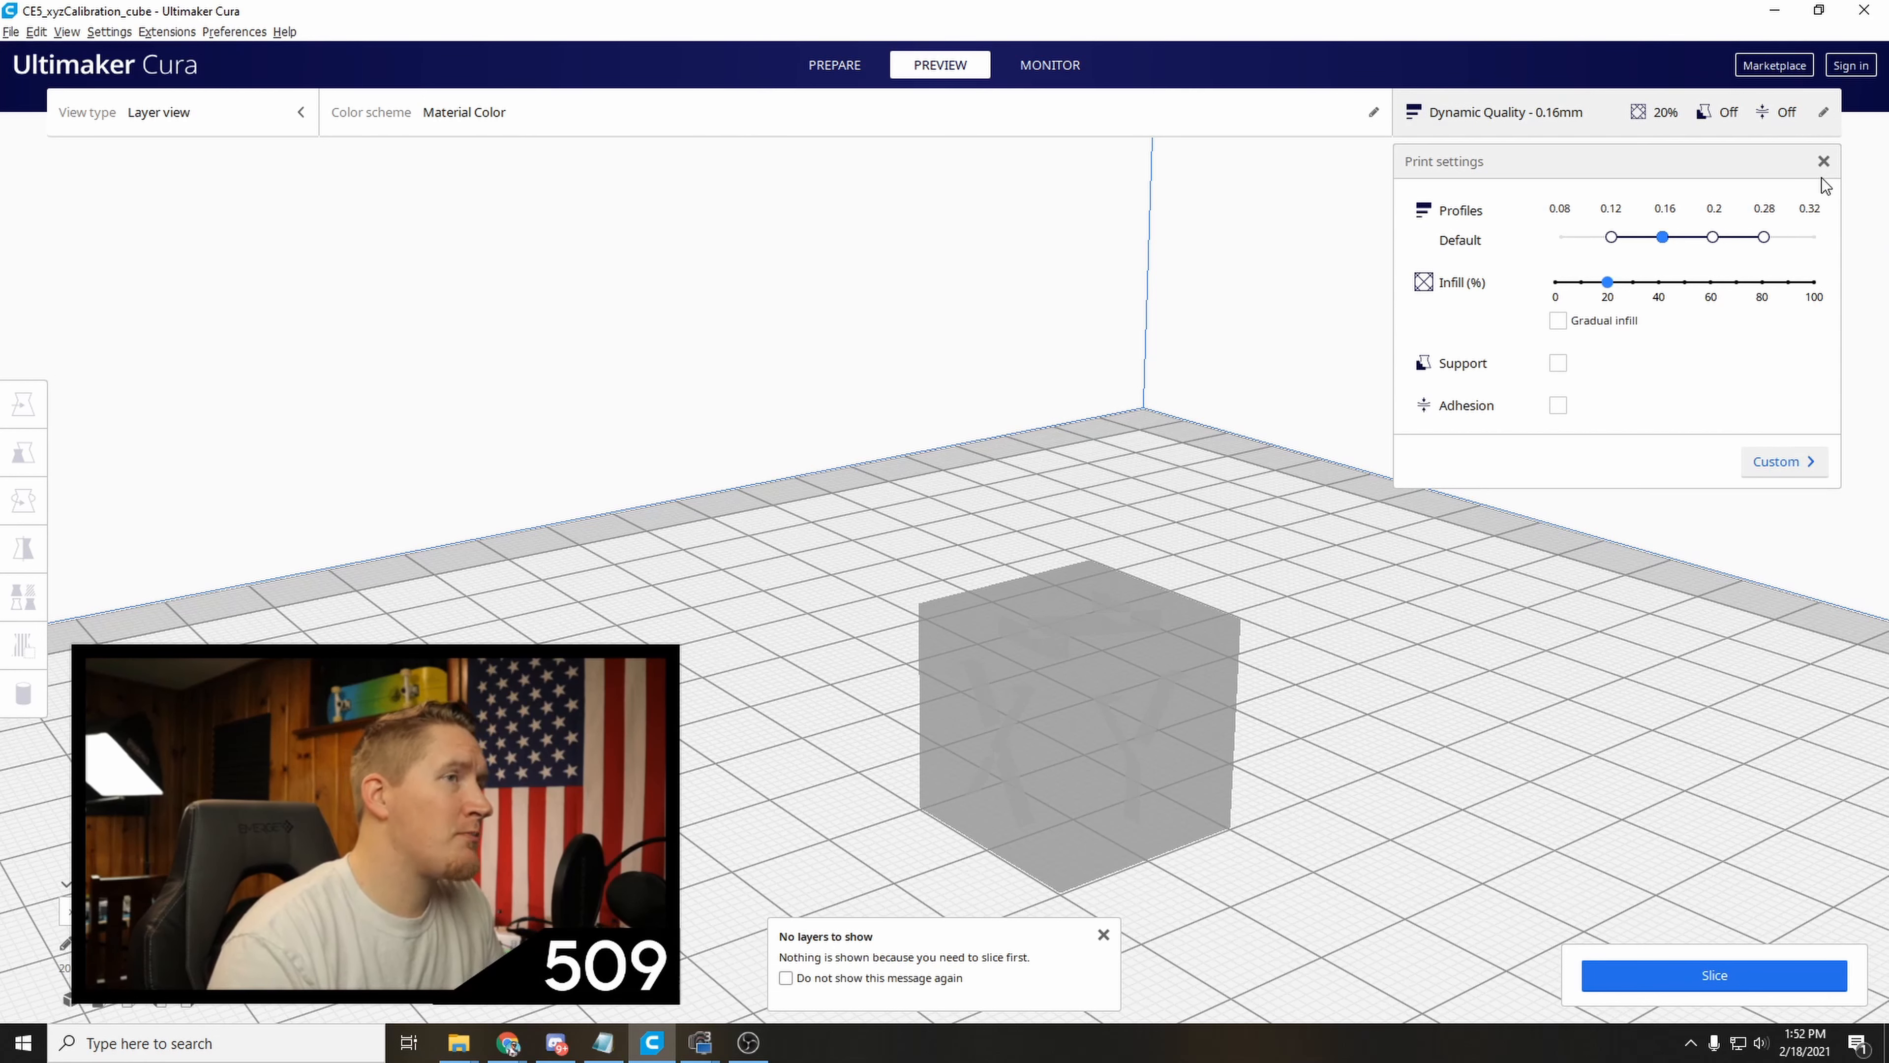
# Switch to the custom settings view, close the print settings, and slice the cube from the prepare stage.
pyautogui.click(1769, 465)
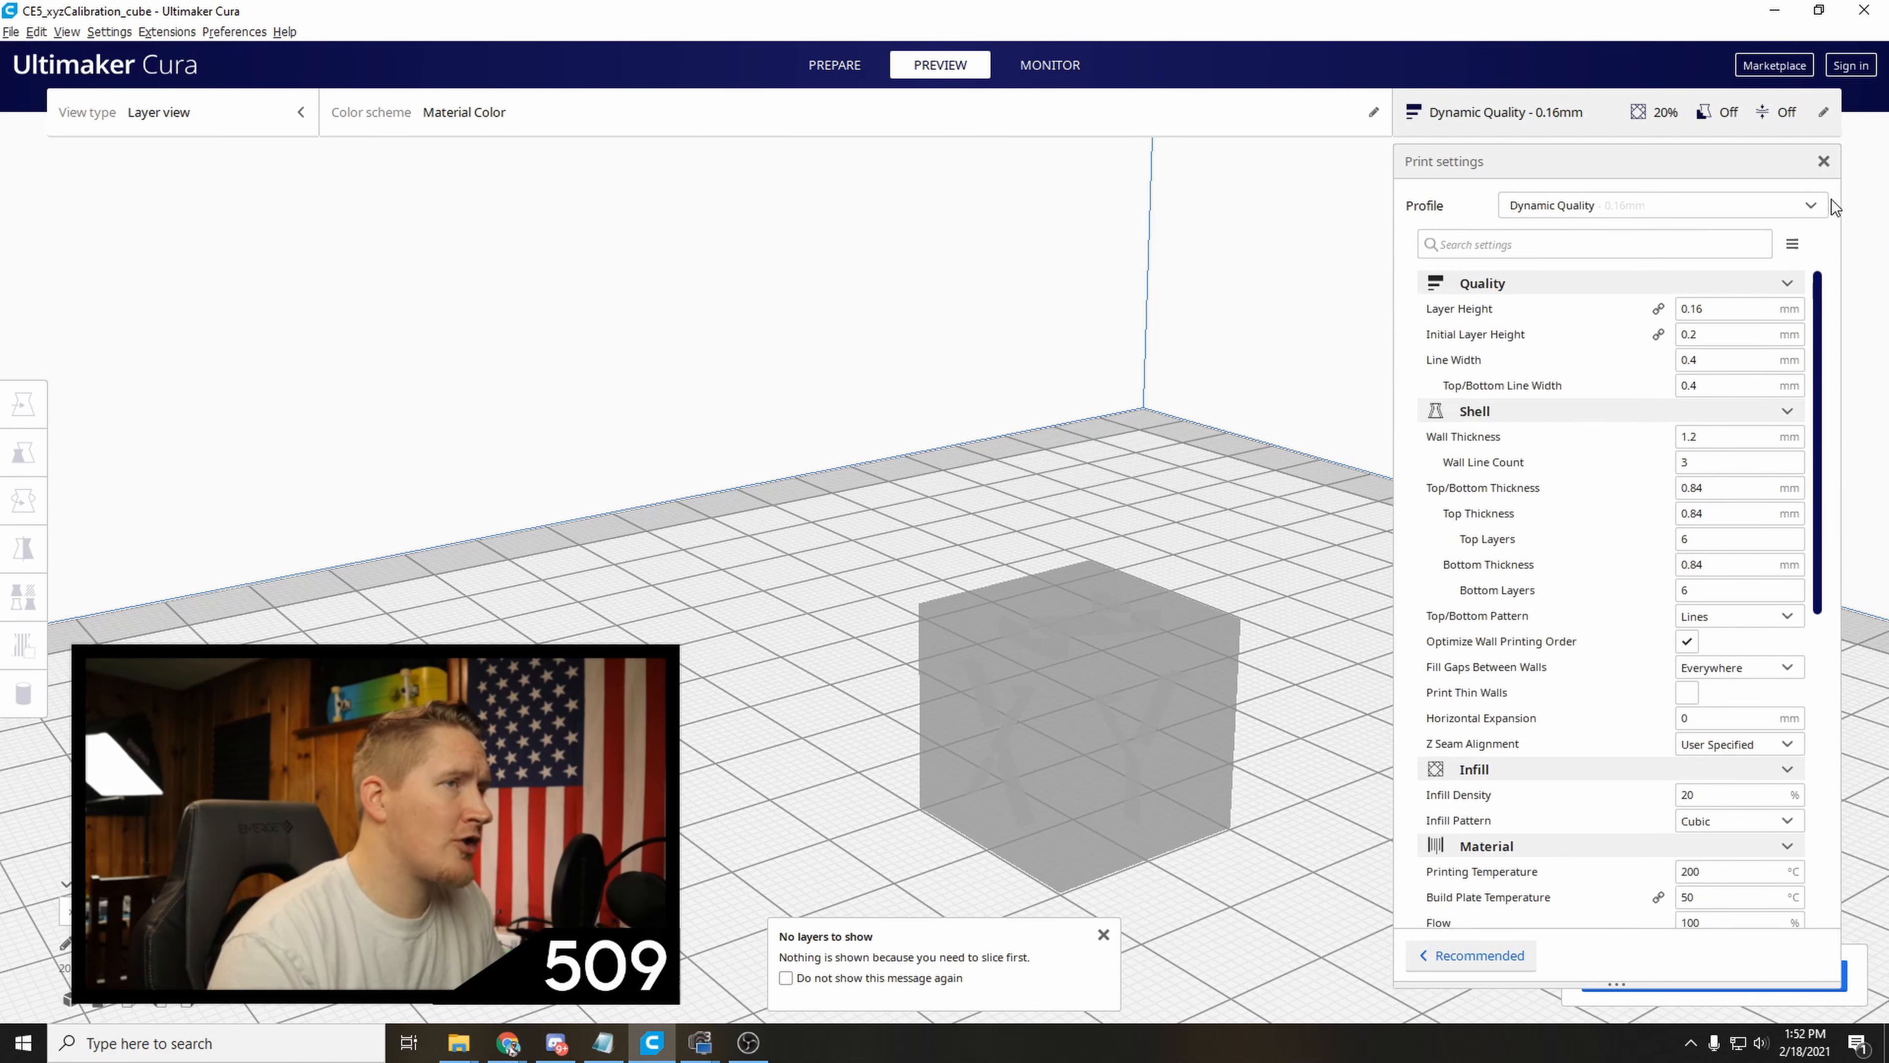
pyautogui.click(1826, 161)
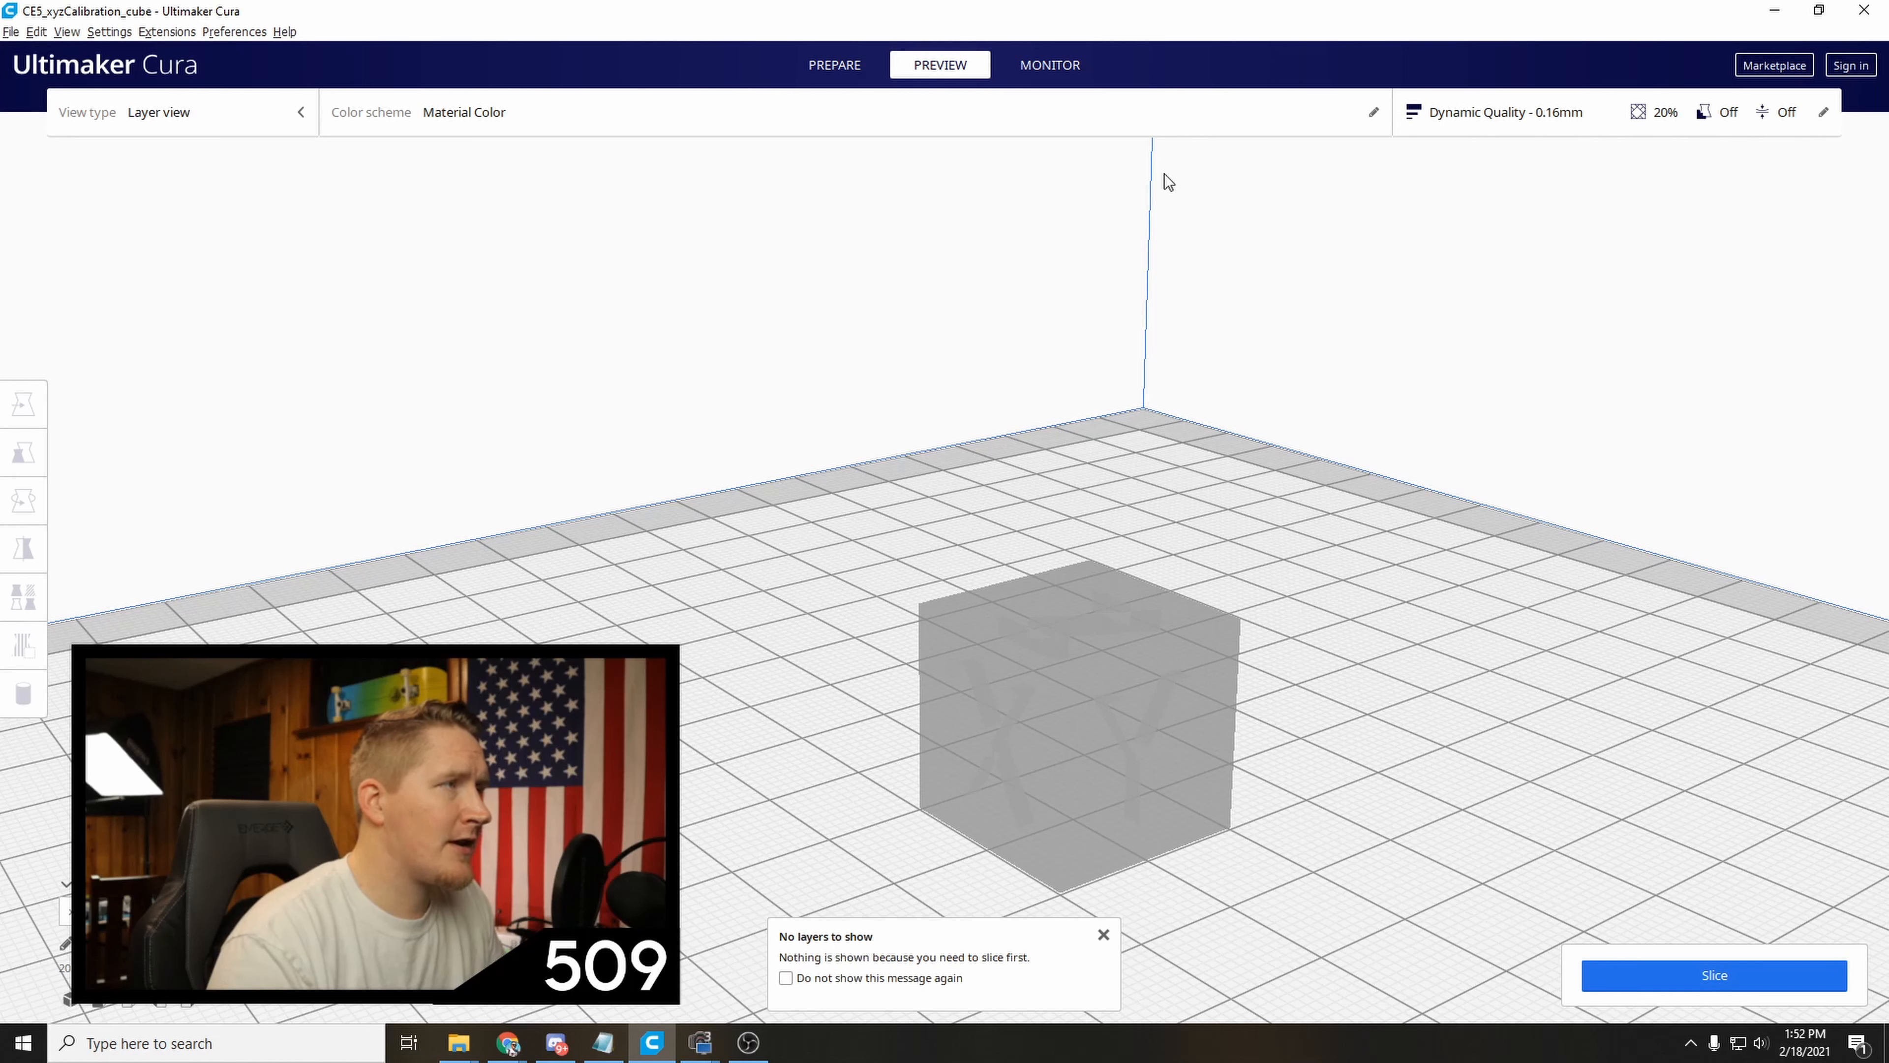
pyautogui.click(856, 68)
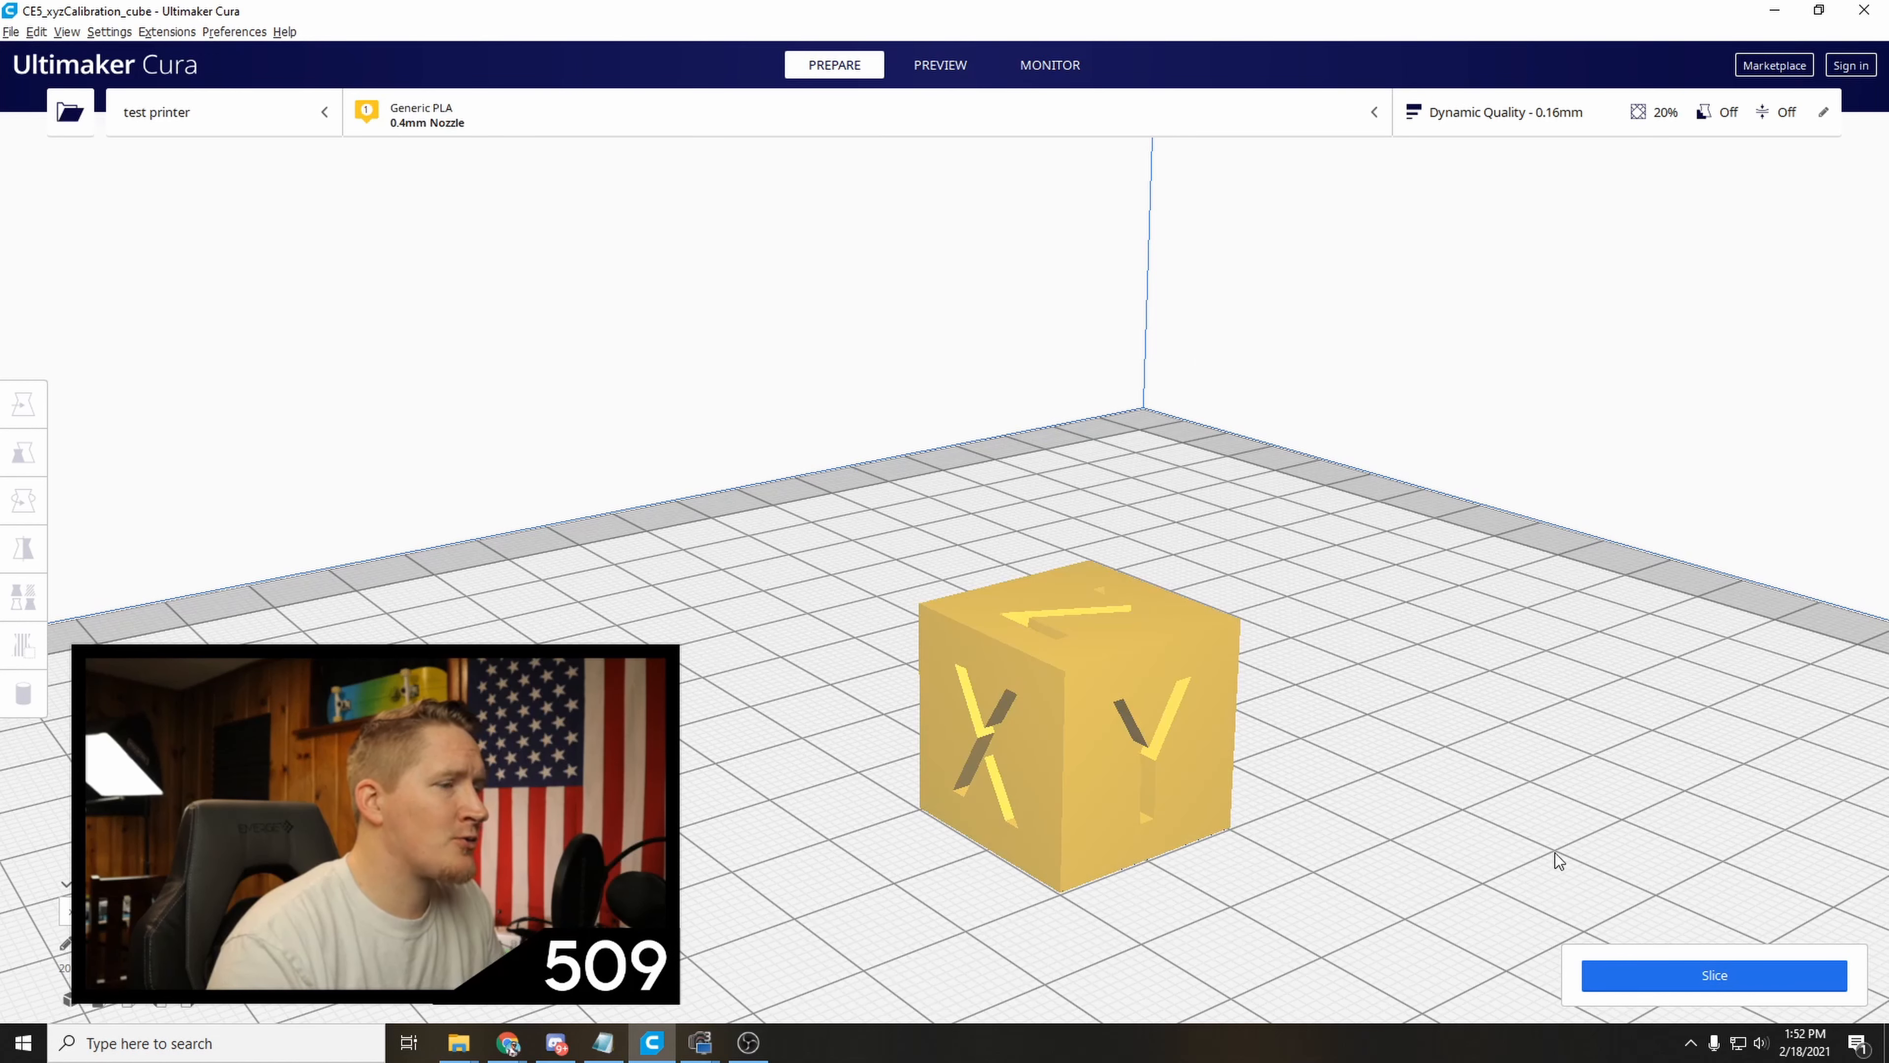
pyautogui.click(1678, 977)
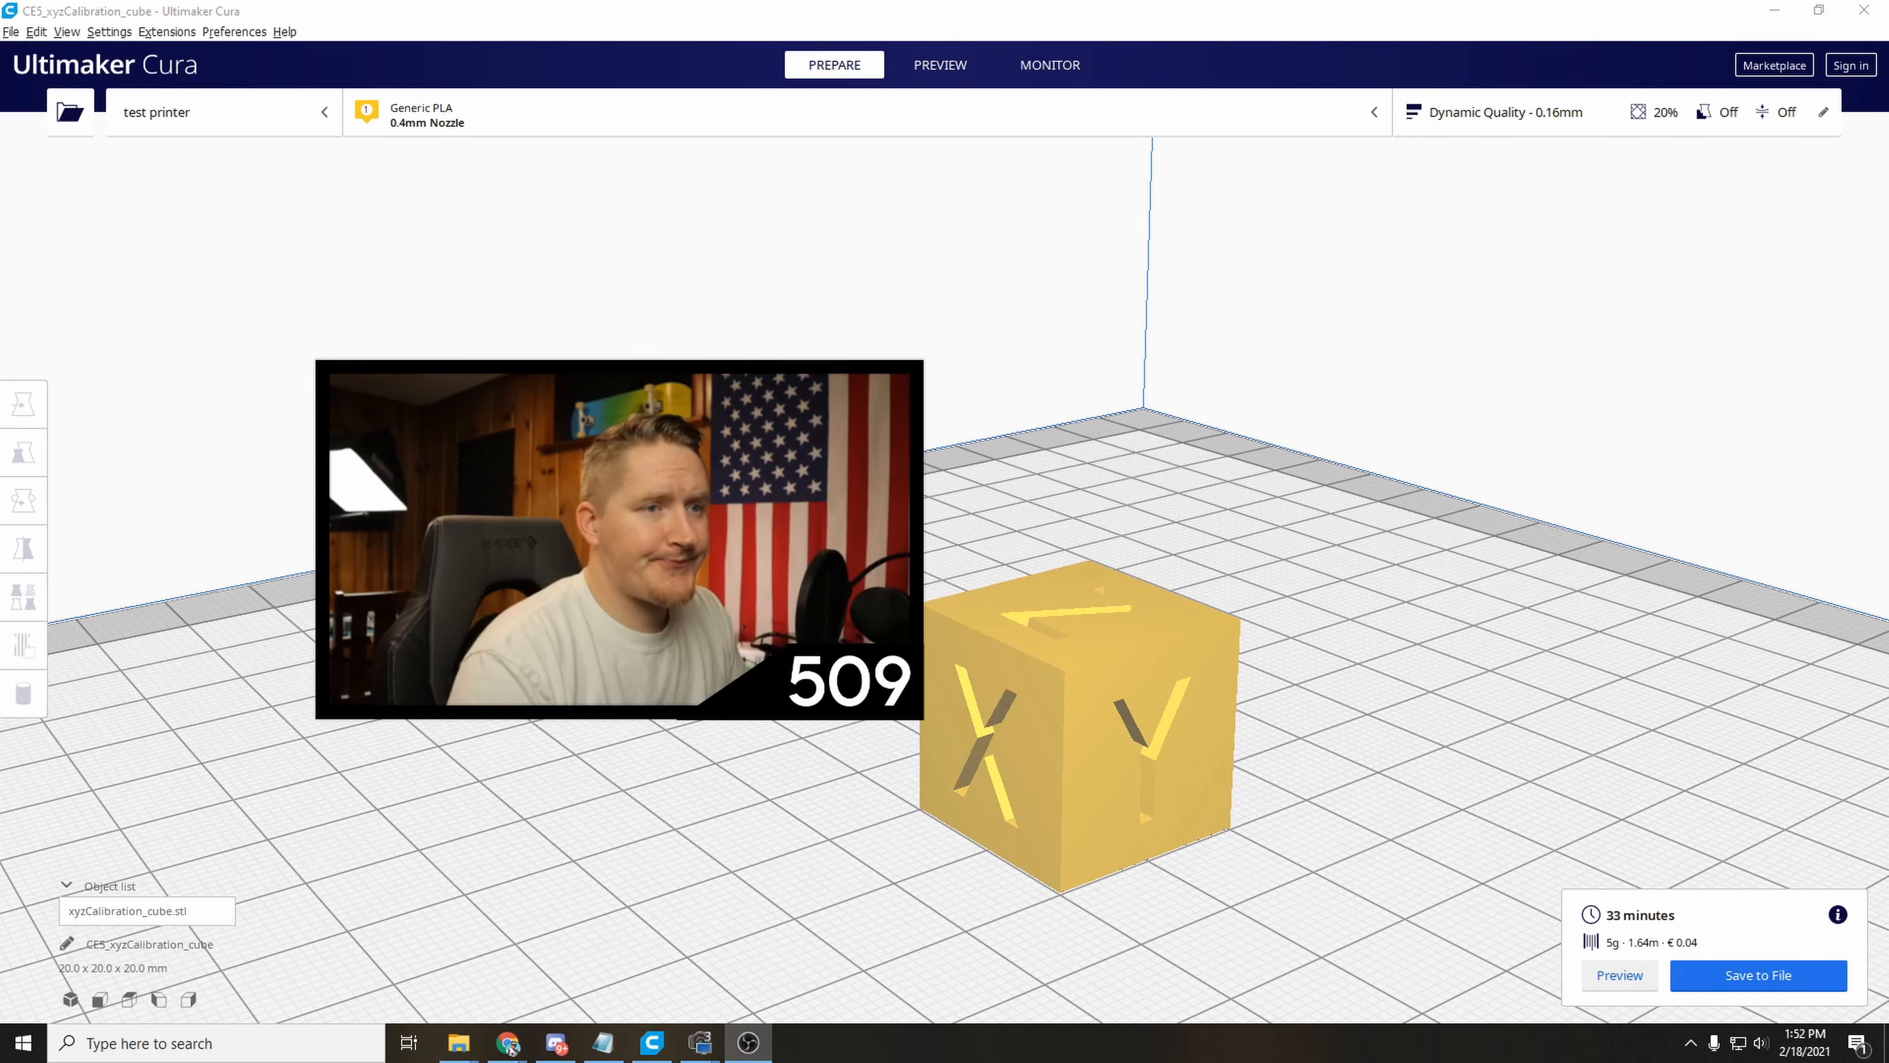
# Rename the print job as cube and check the G-code file name offered for saving, without saving the file.
pyautogui.click(67, 943)
pyautogui.write('cube')
pyautogui.press('Return')
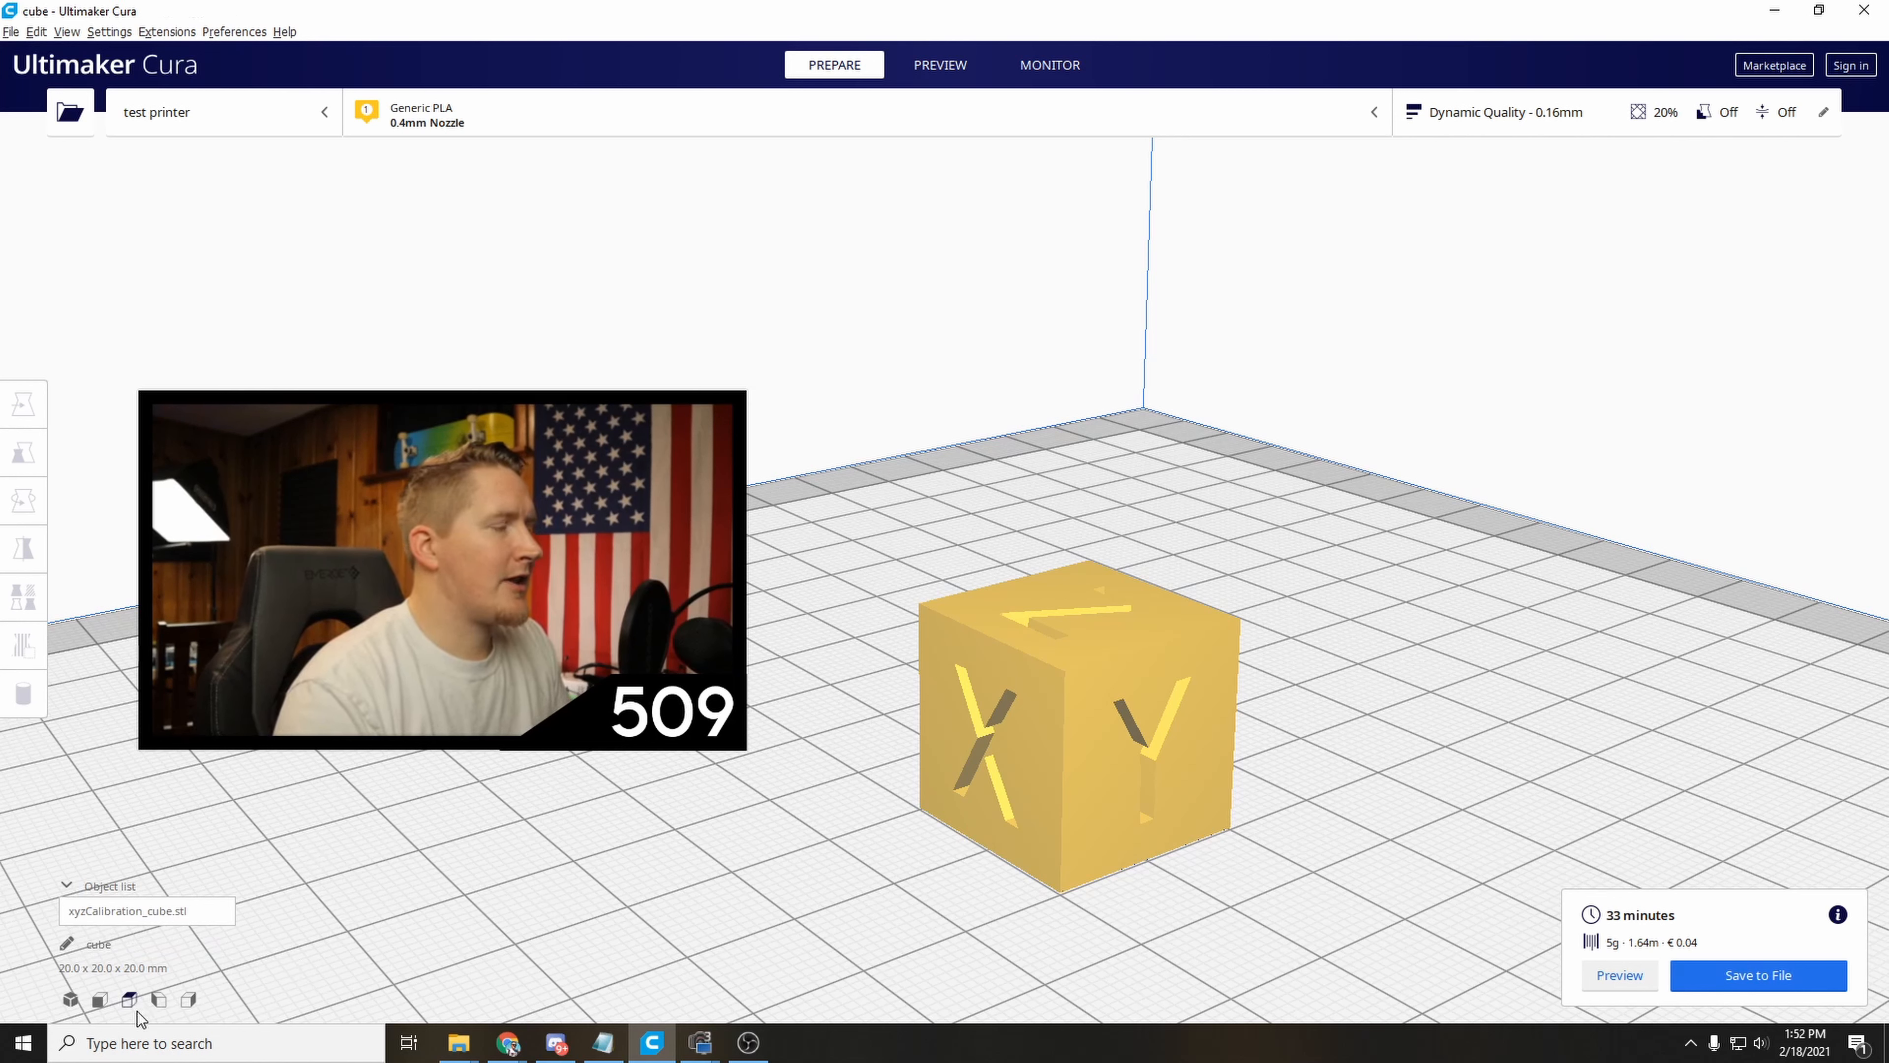
pyautogui.click(1757, 975)
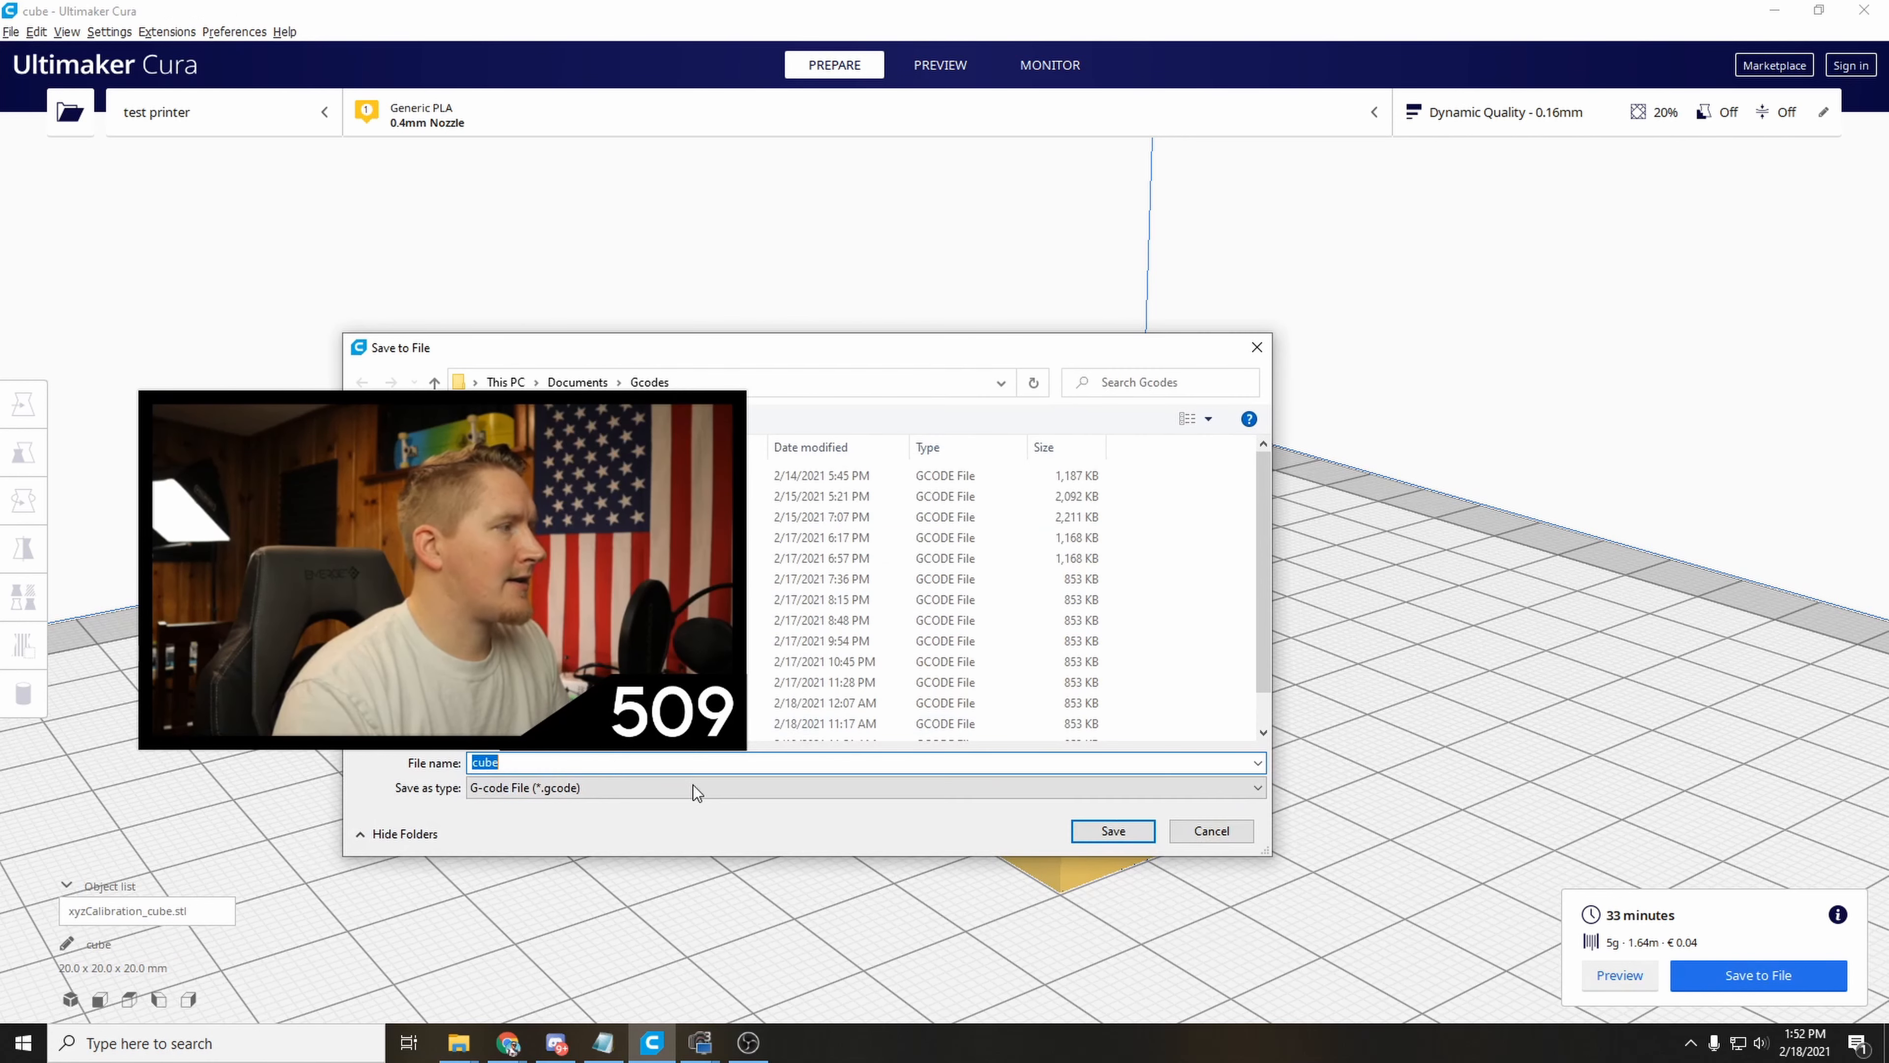
pyautogui.click(1250, 836)
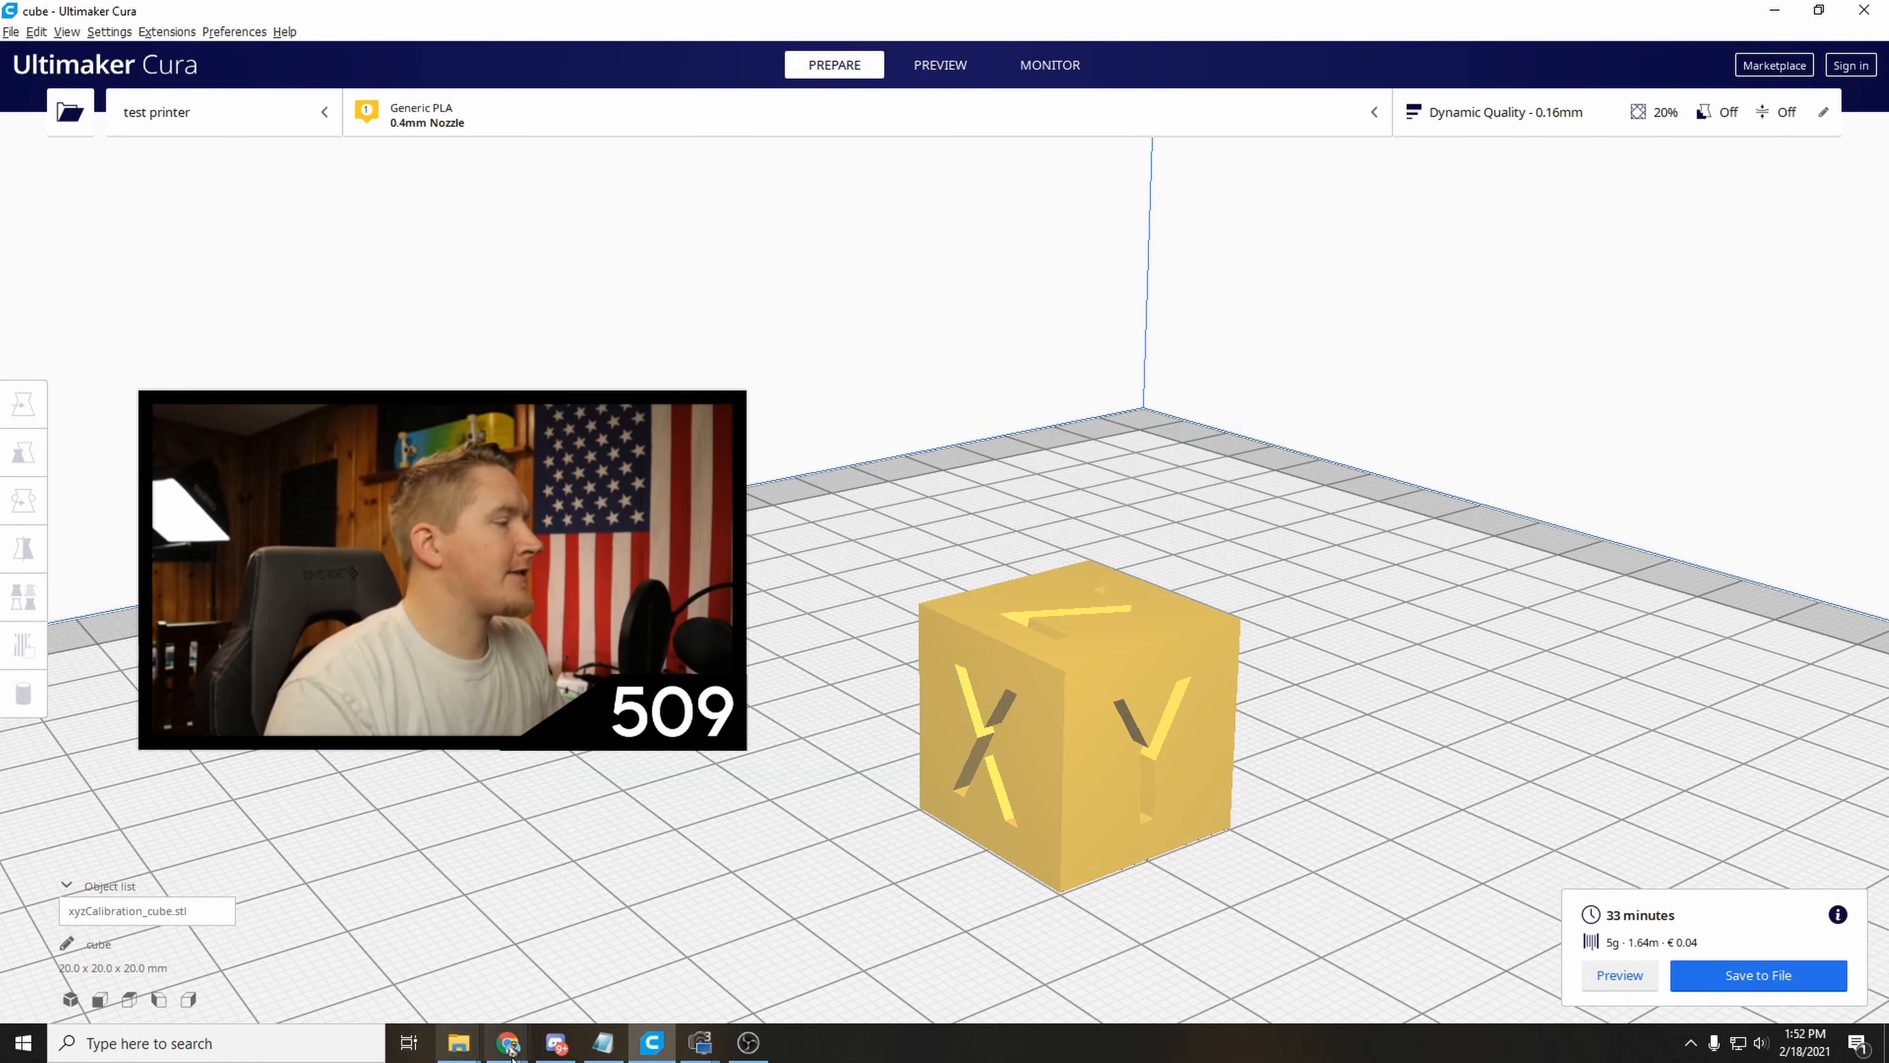
# Select the cube and move it freely across the build plate to about X -16 mm, Y -4 mm.
pyautogui.click(996, 725)
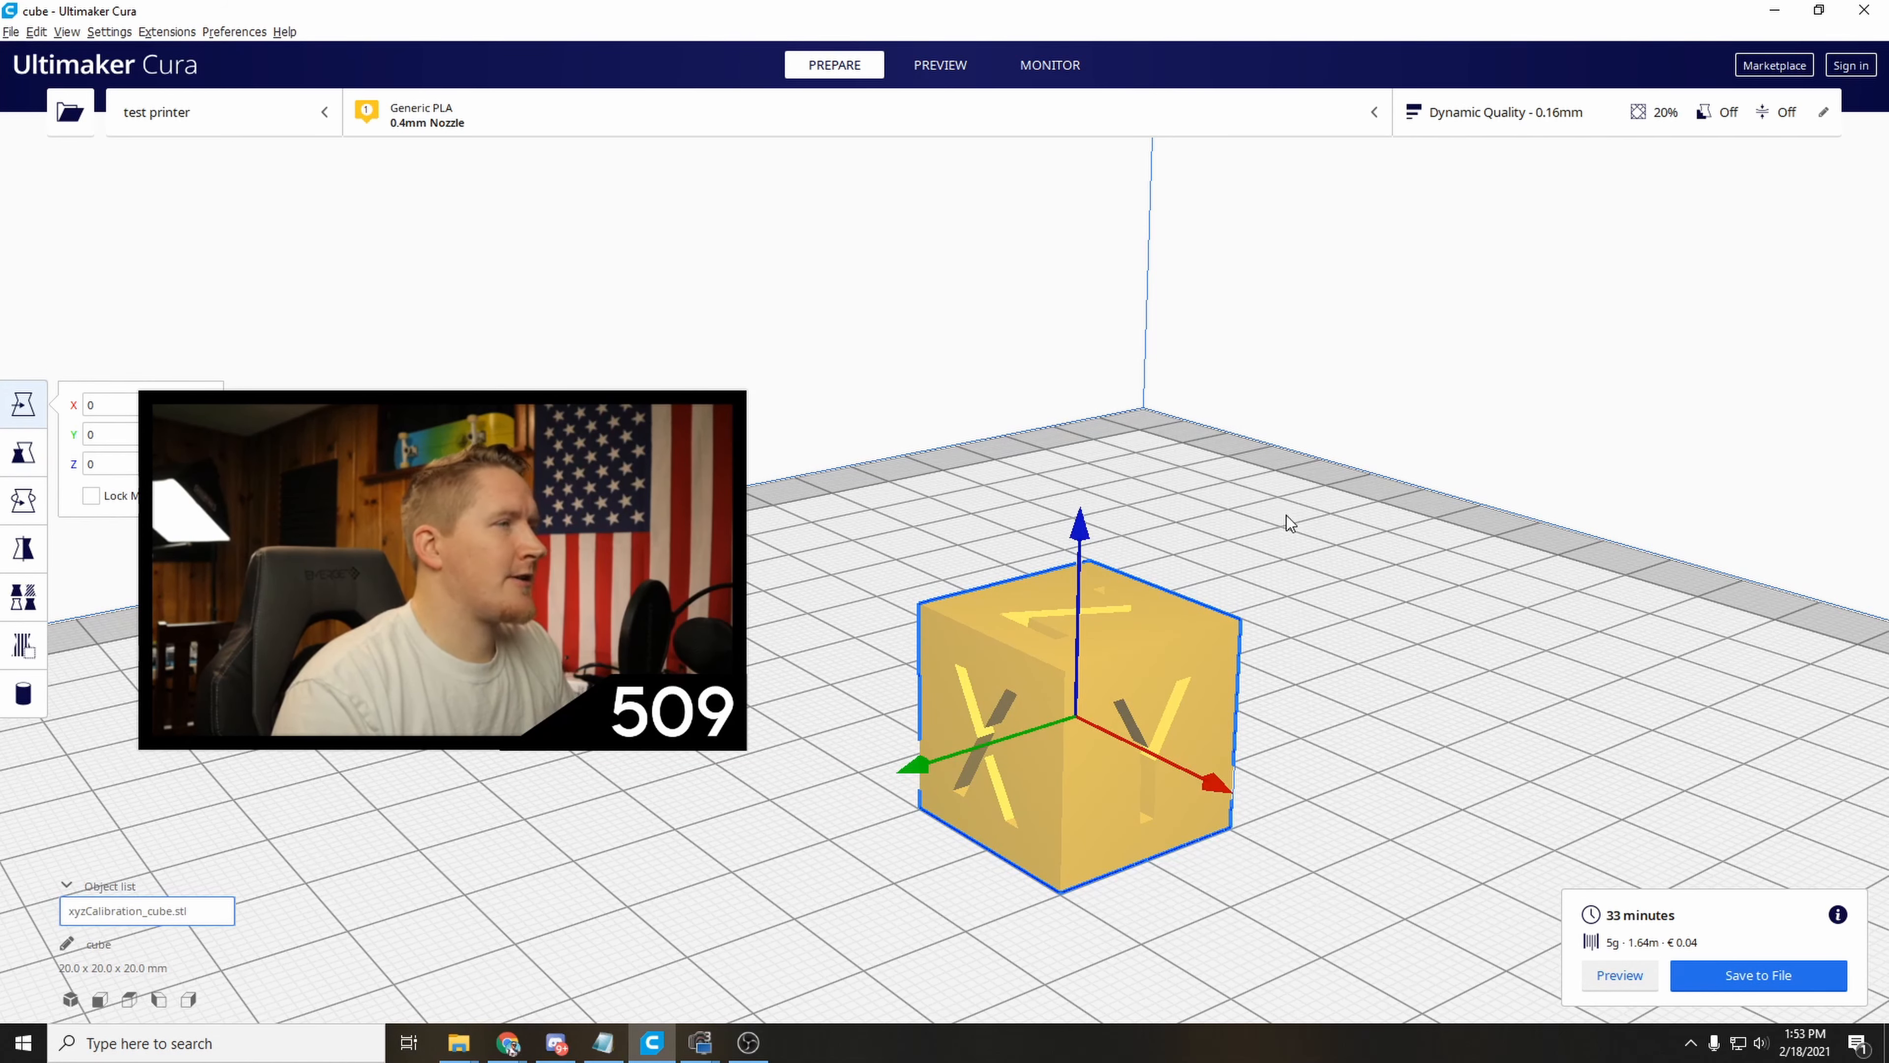
pyautogui.scroll(-2, 1285, 515)
pyautogui.scroll(-4, 1266, 484)
pyautogui.moveTo(1266, 485); pyautogui.dragTo(1155, 637, button='middle')
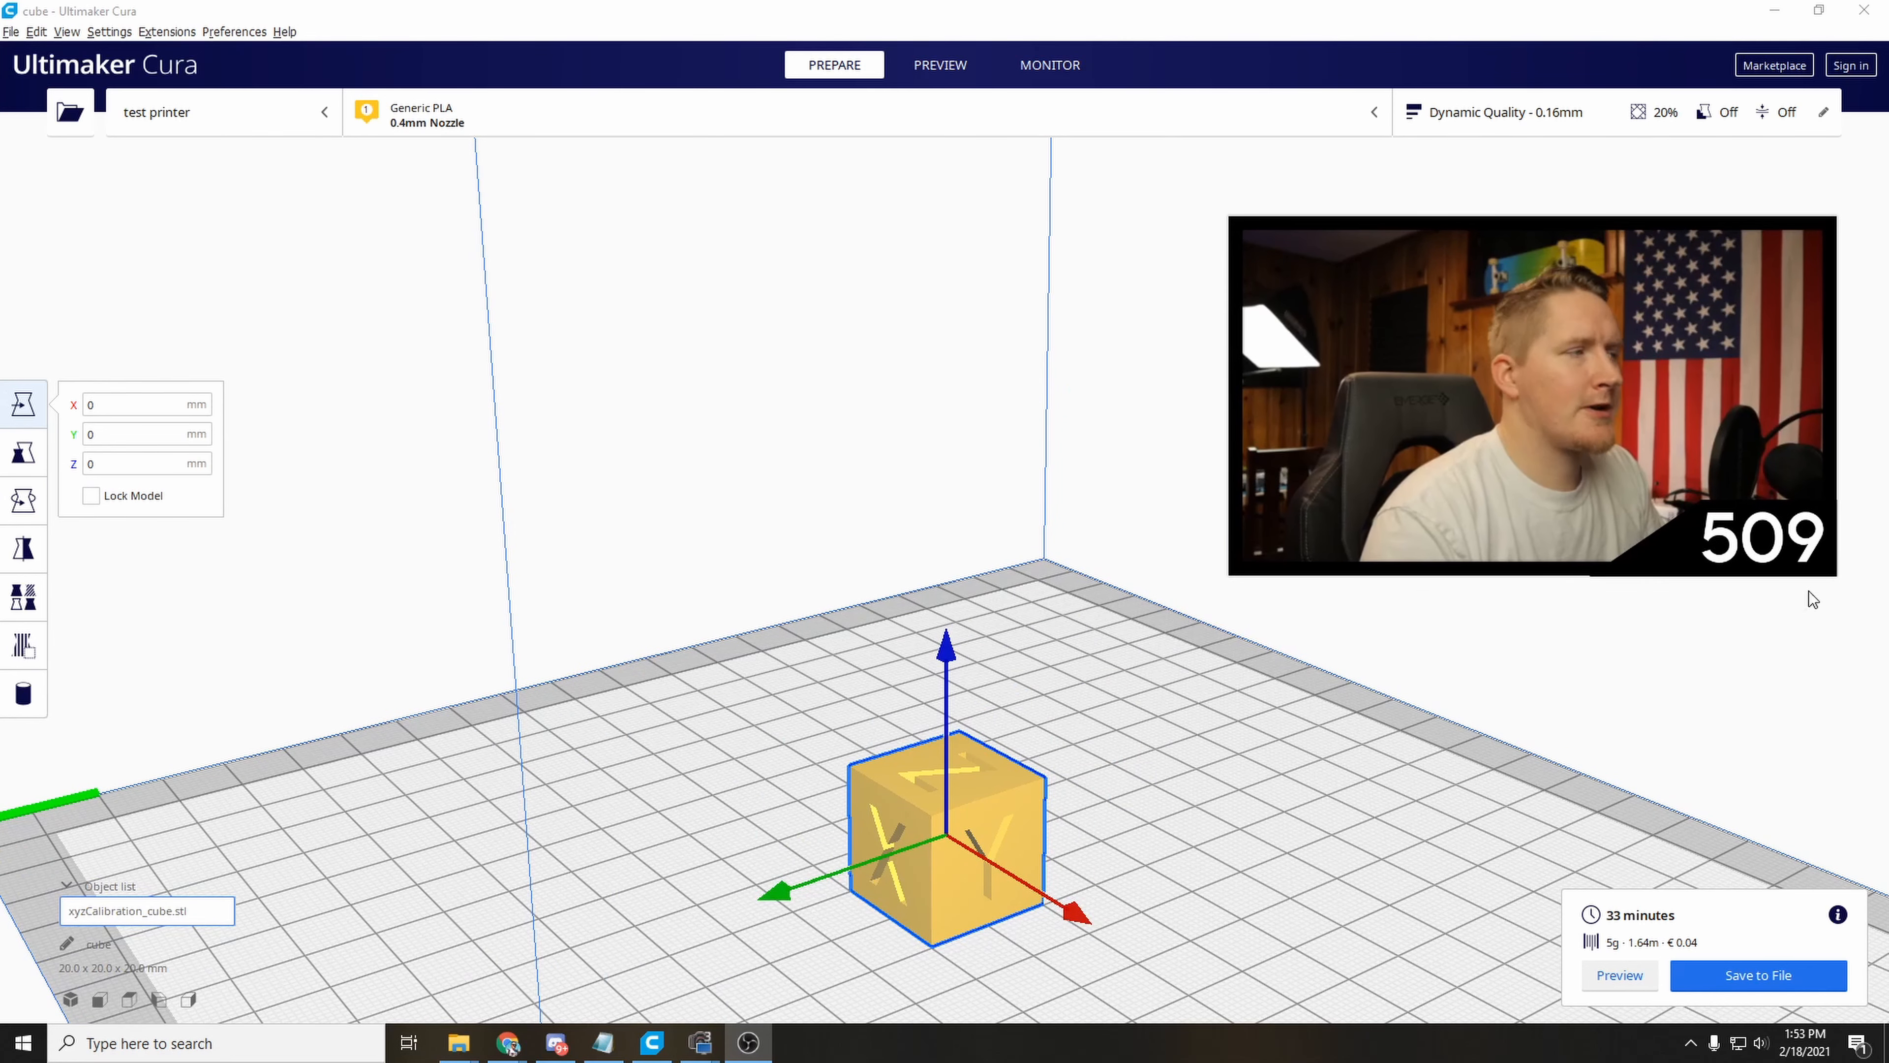
pyautogui.scroll(-5, 1023, 607)
pyautogui.click(1198, 594)
pyautogui.moveTo(1195, 721); pyautogui.dragTo(1014, 646, button='middle')
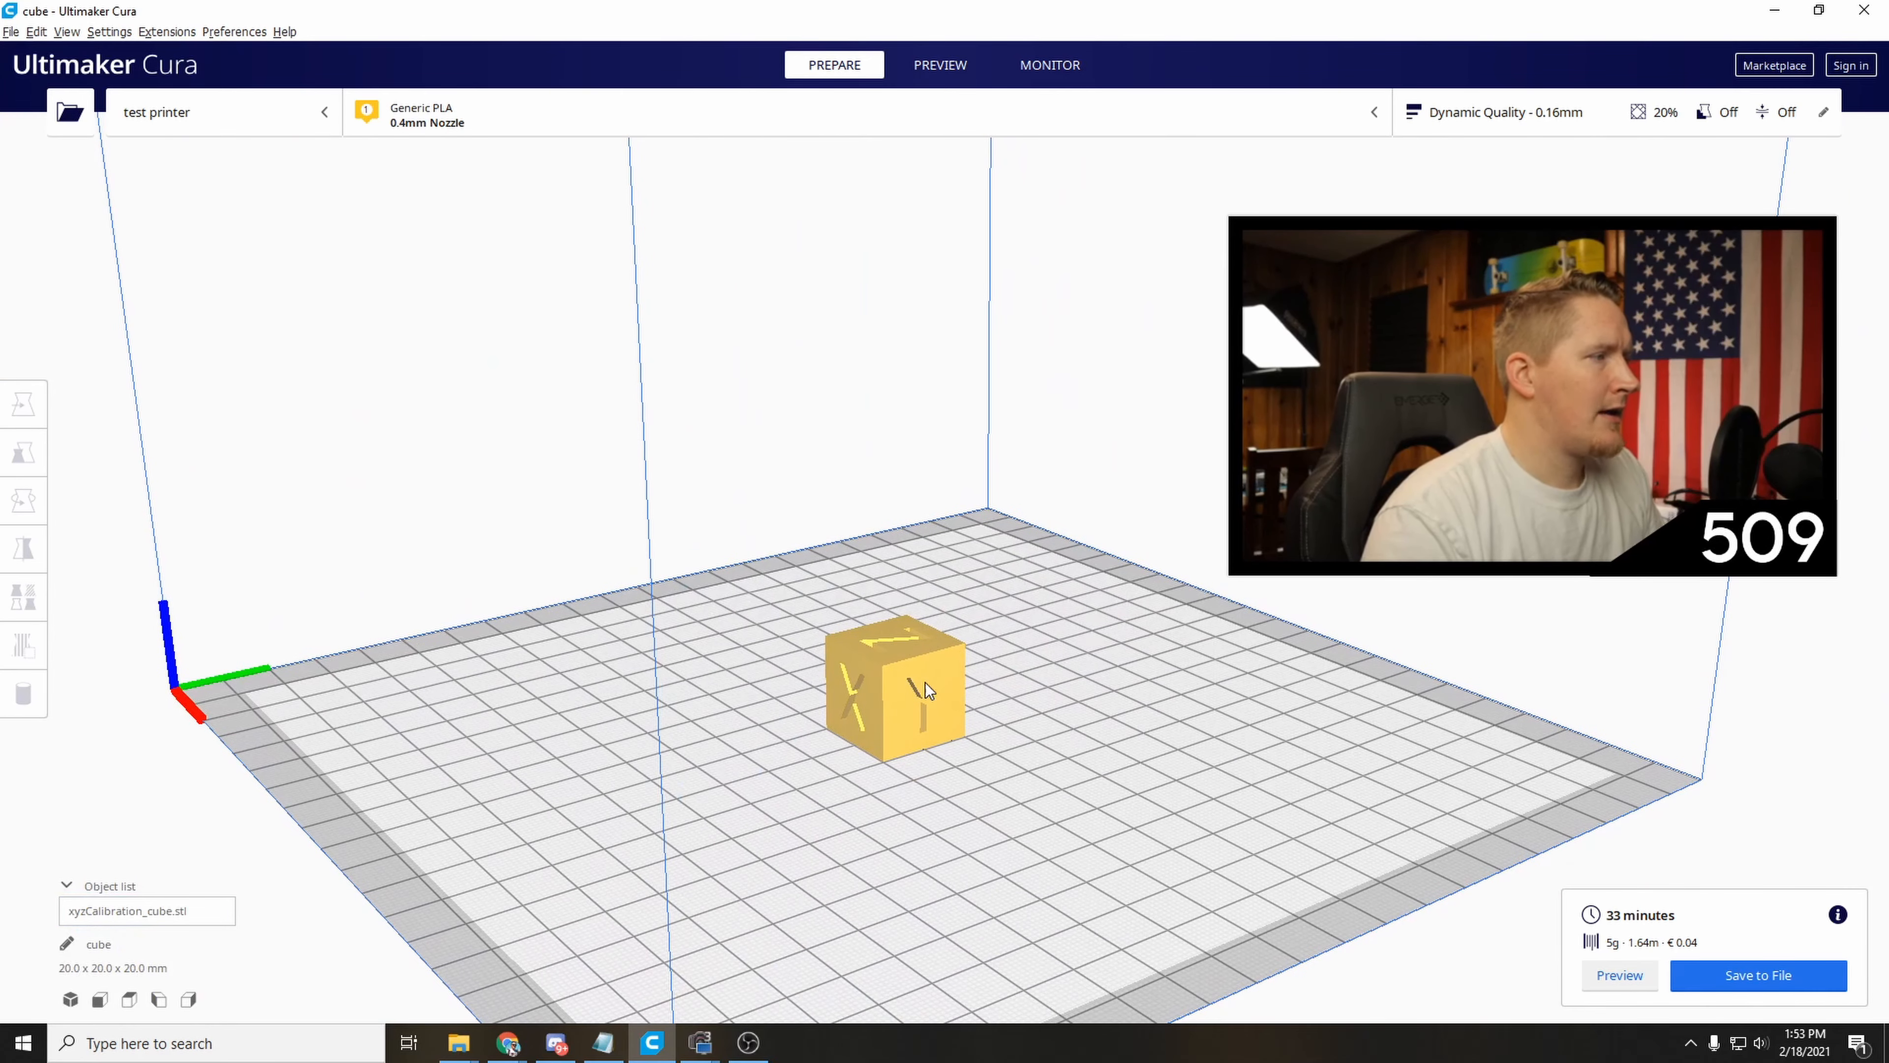
pyautogui.click(949, 672)
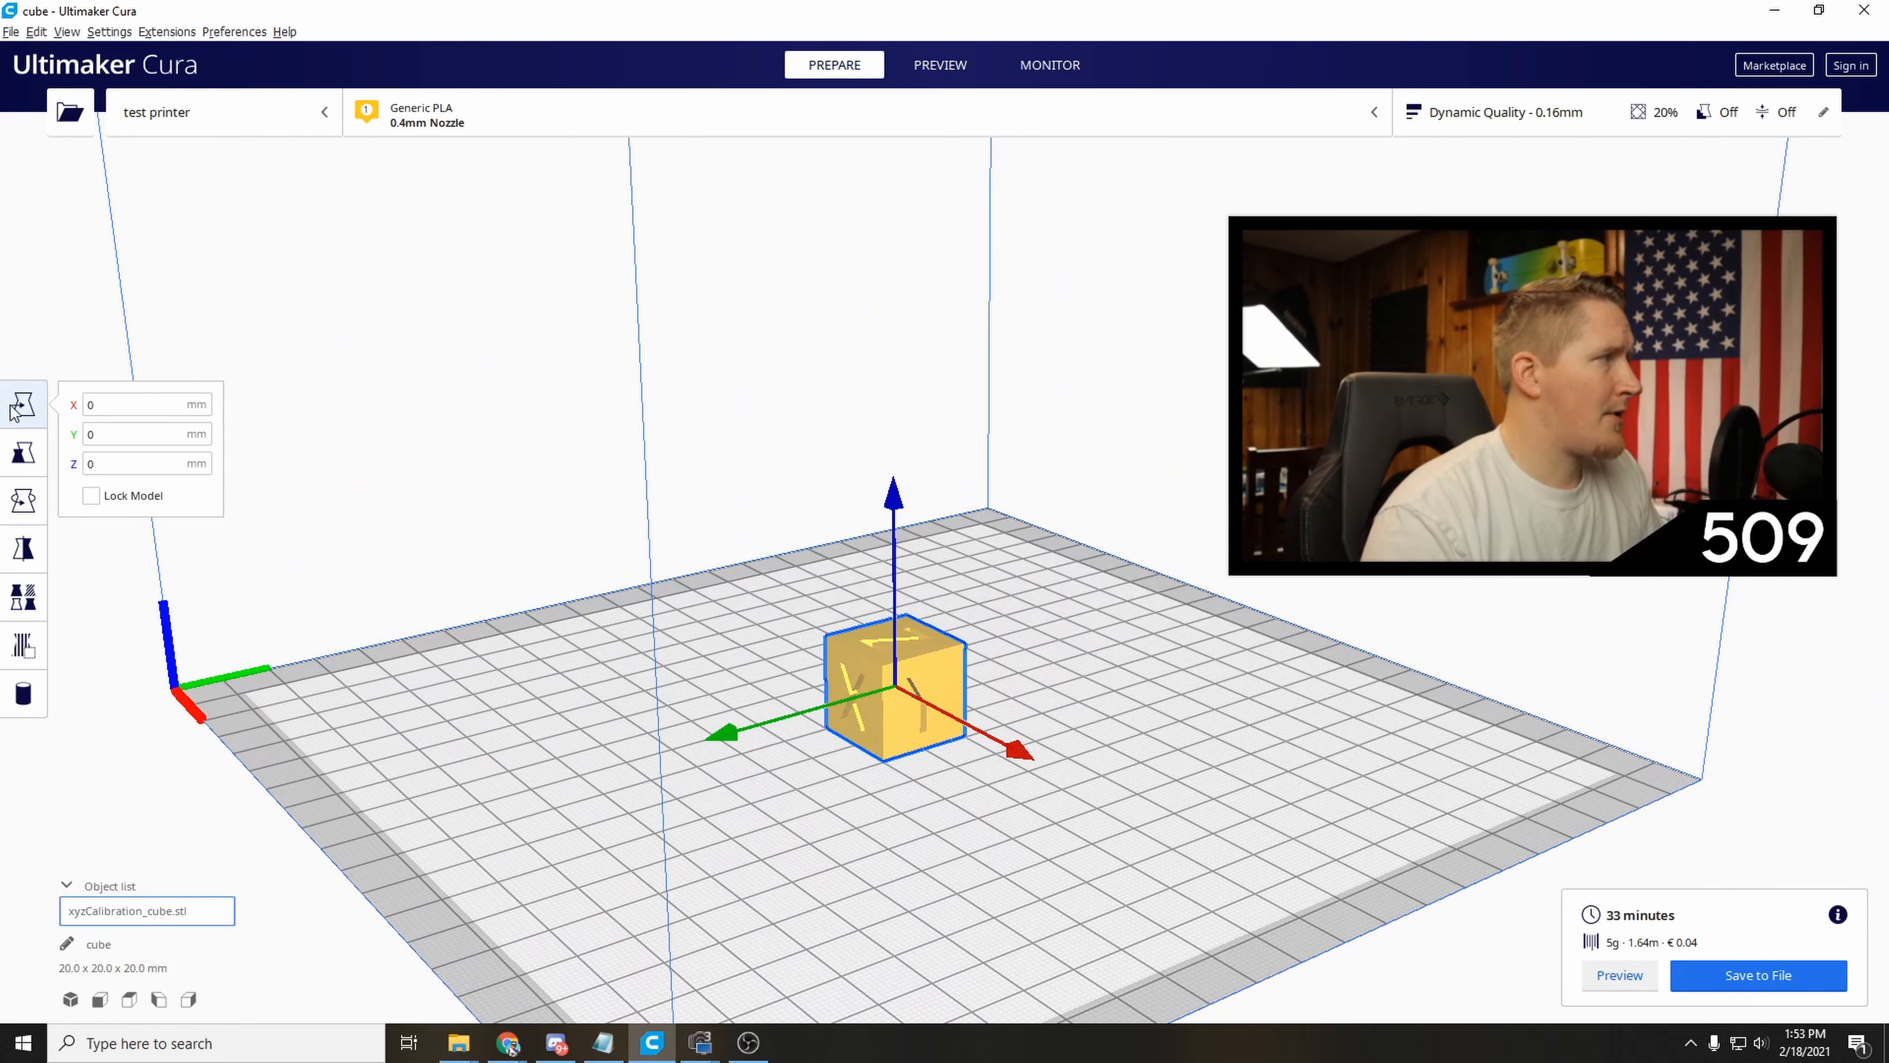
pyautogui.moveTo(1006, 755); pyautogui.dragTo(1003, 711)
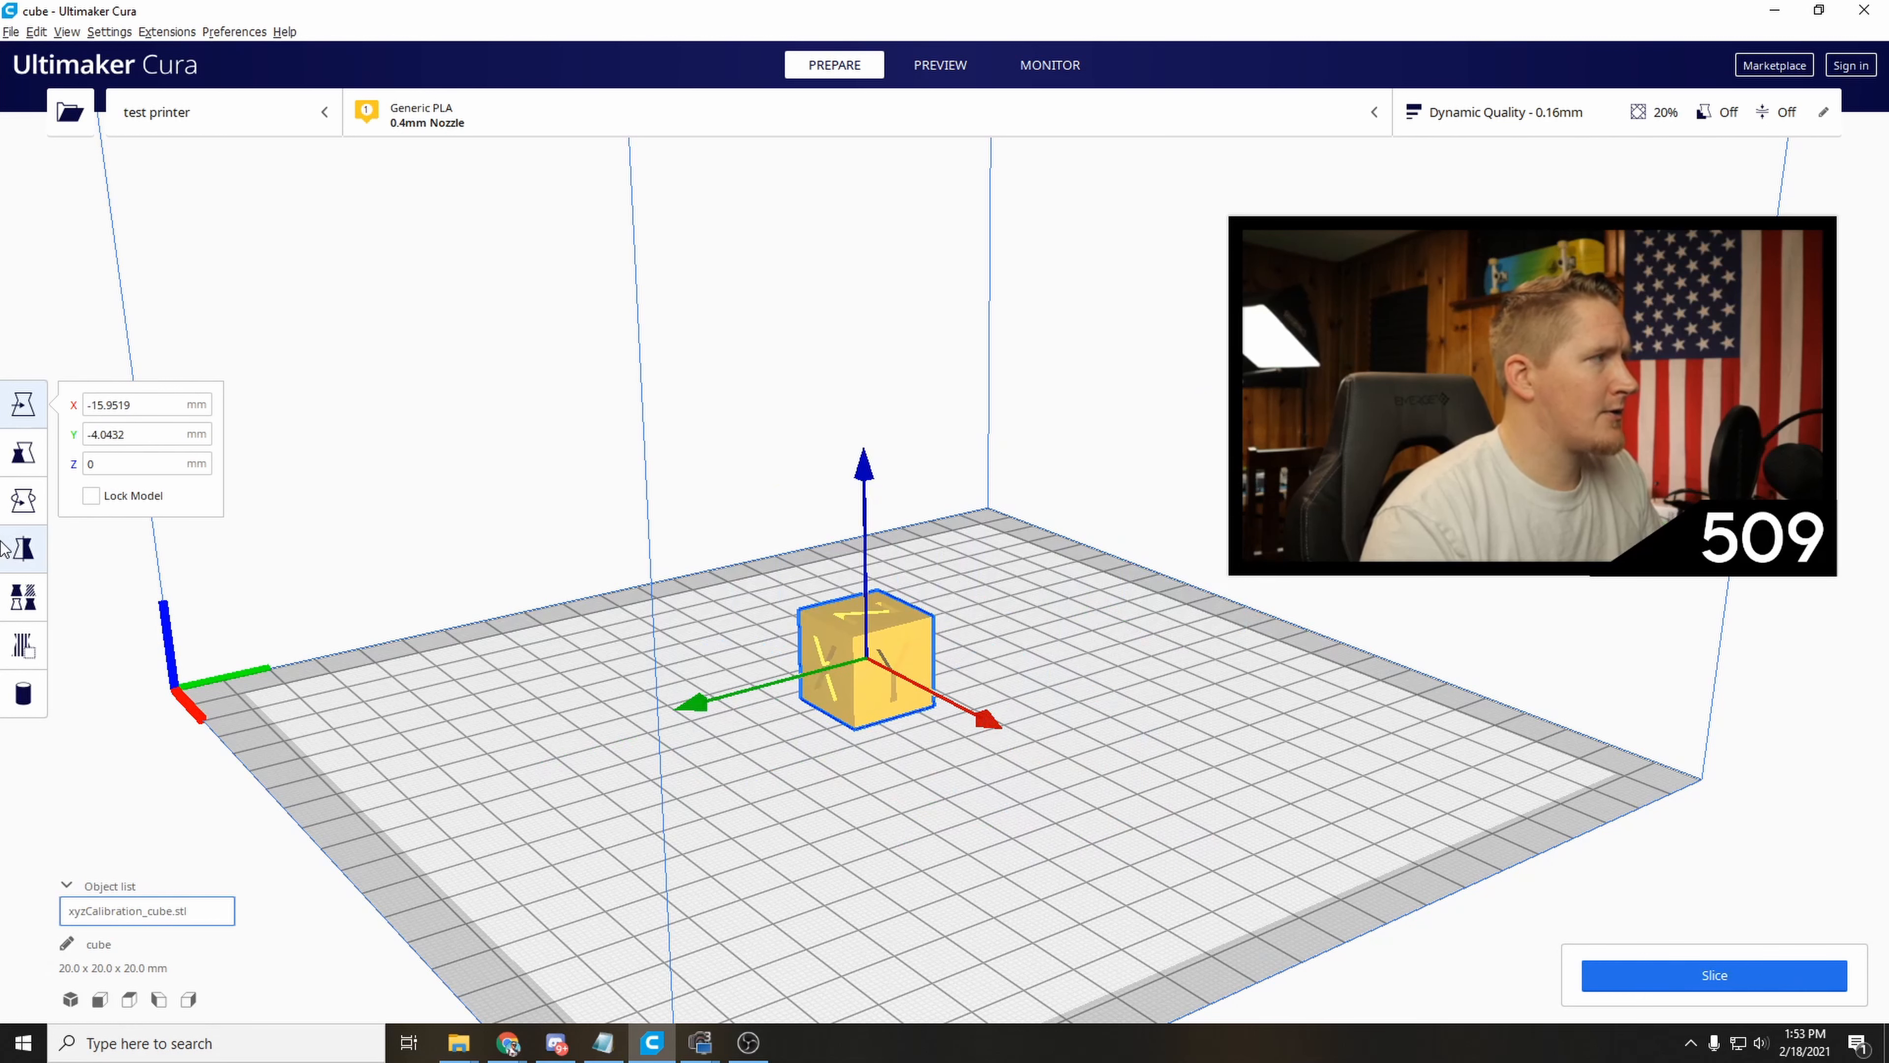
# Scale the cube uniformly to 200 %.
pyautogui.click(24, 465)
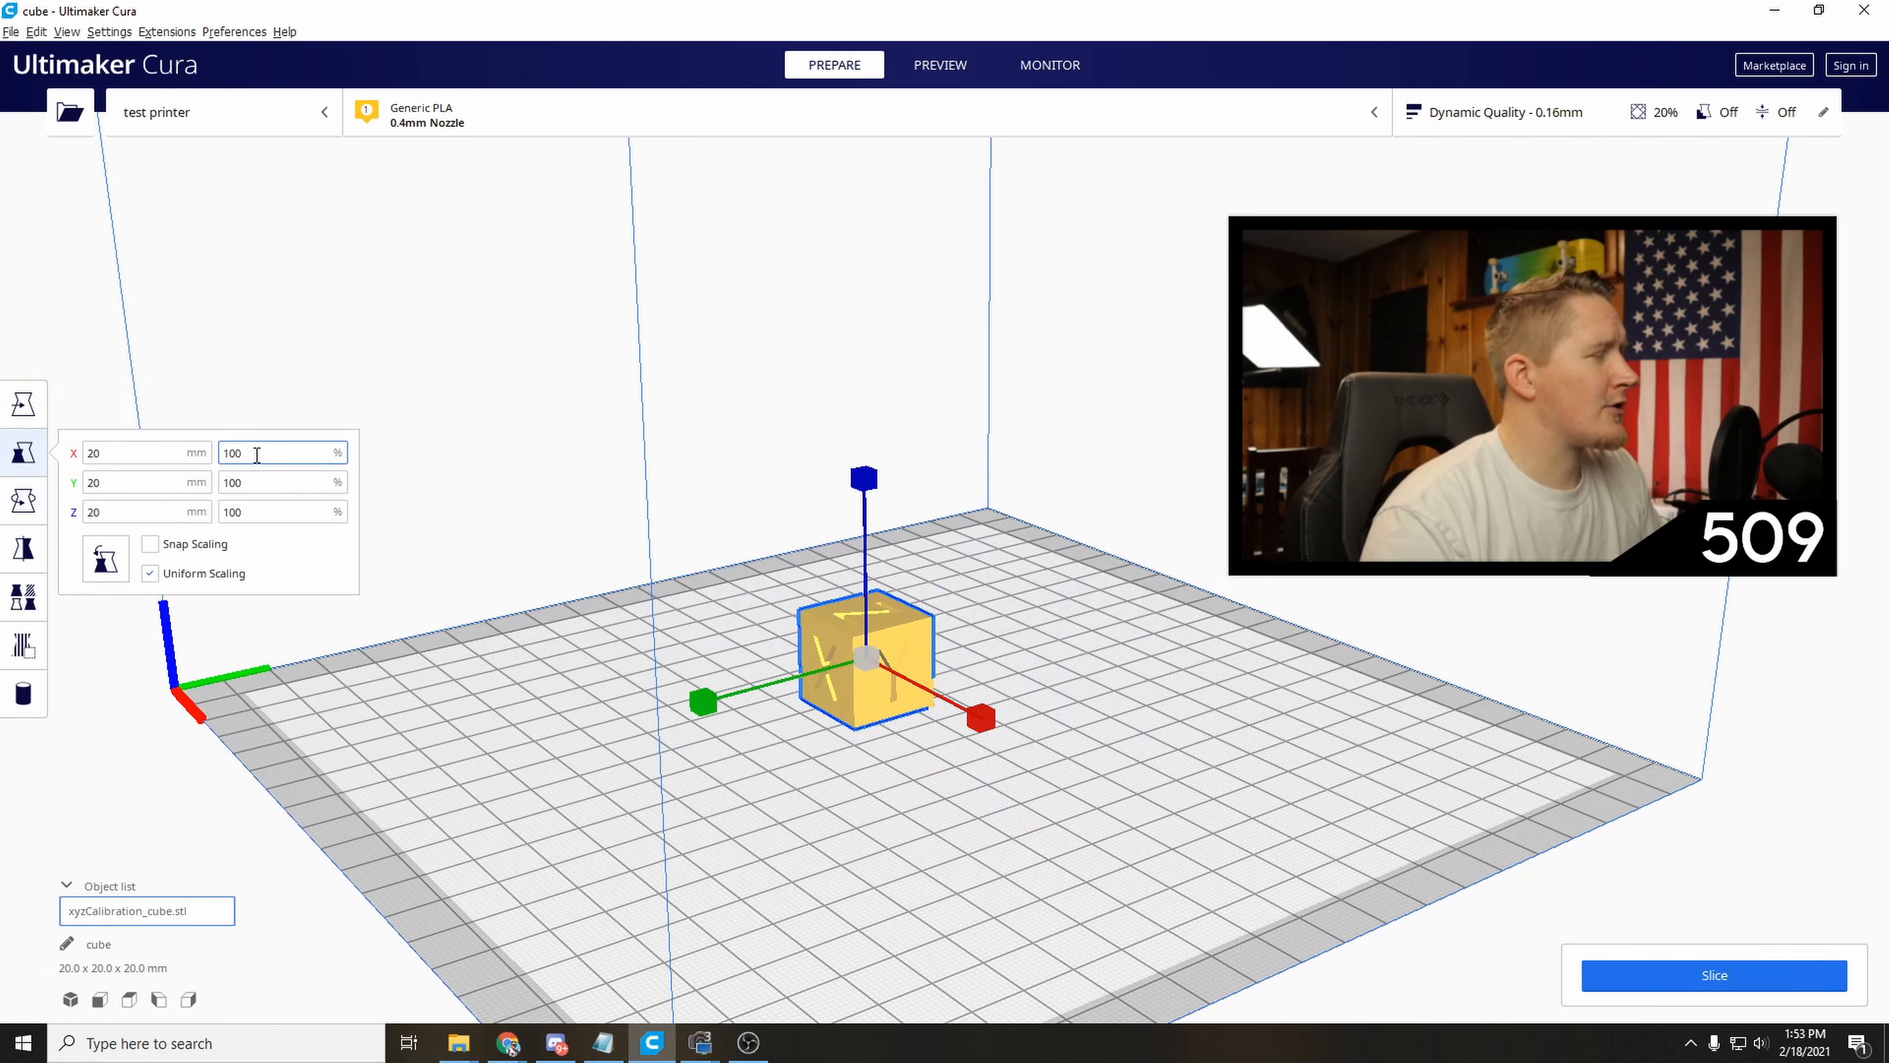
pyautogui.moveTo(244, 453); pyautogui.dragTo(222, 453)
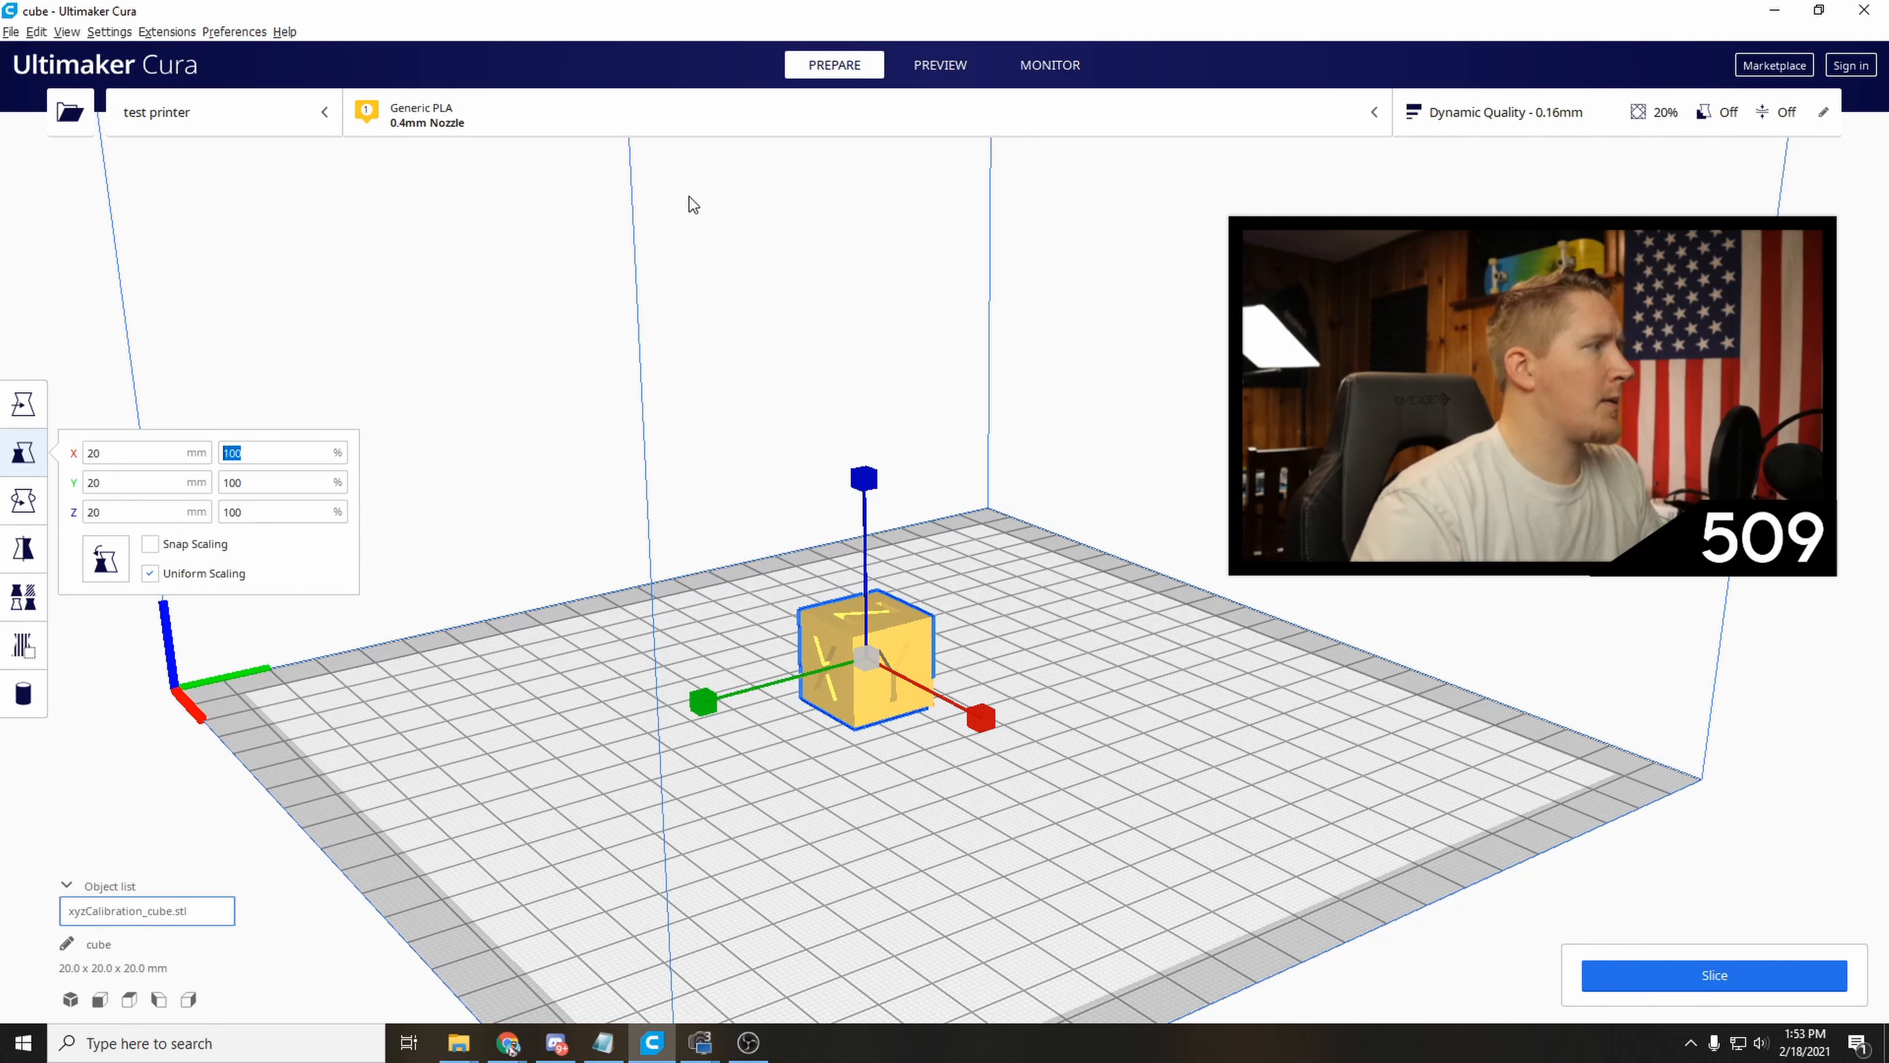
pyautogui.write('20')
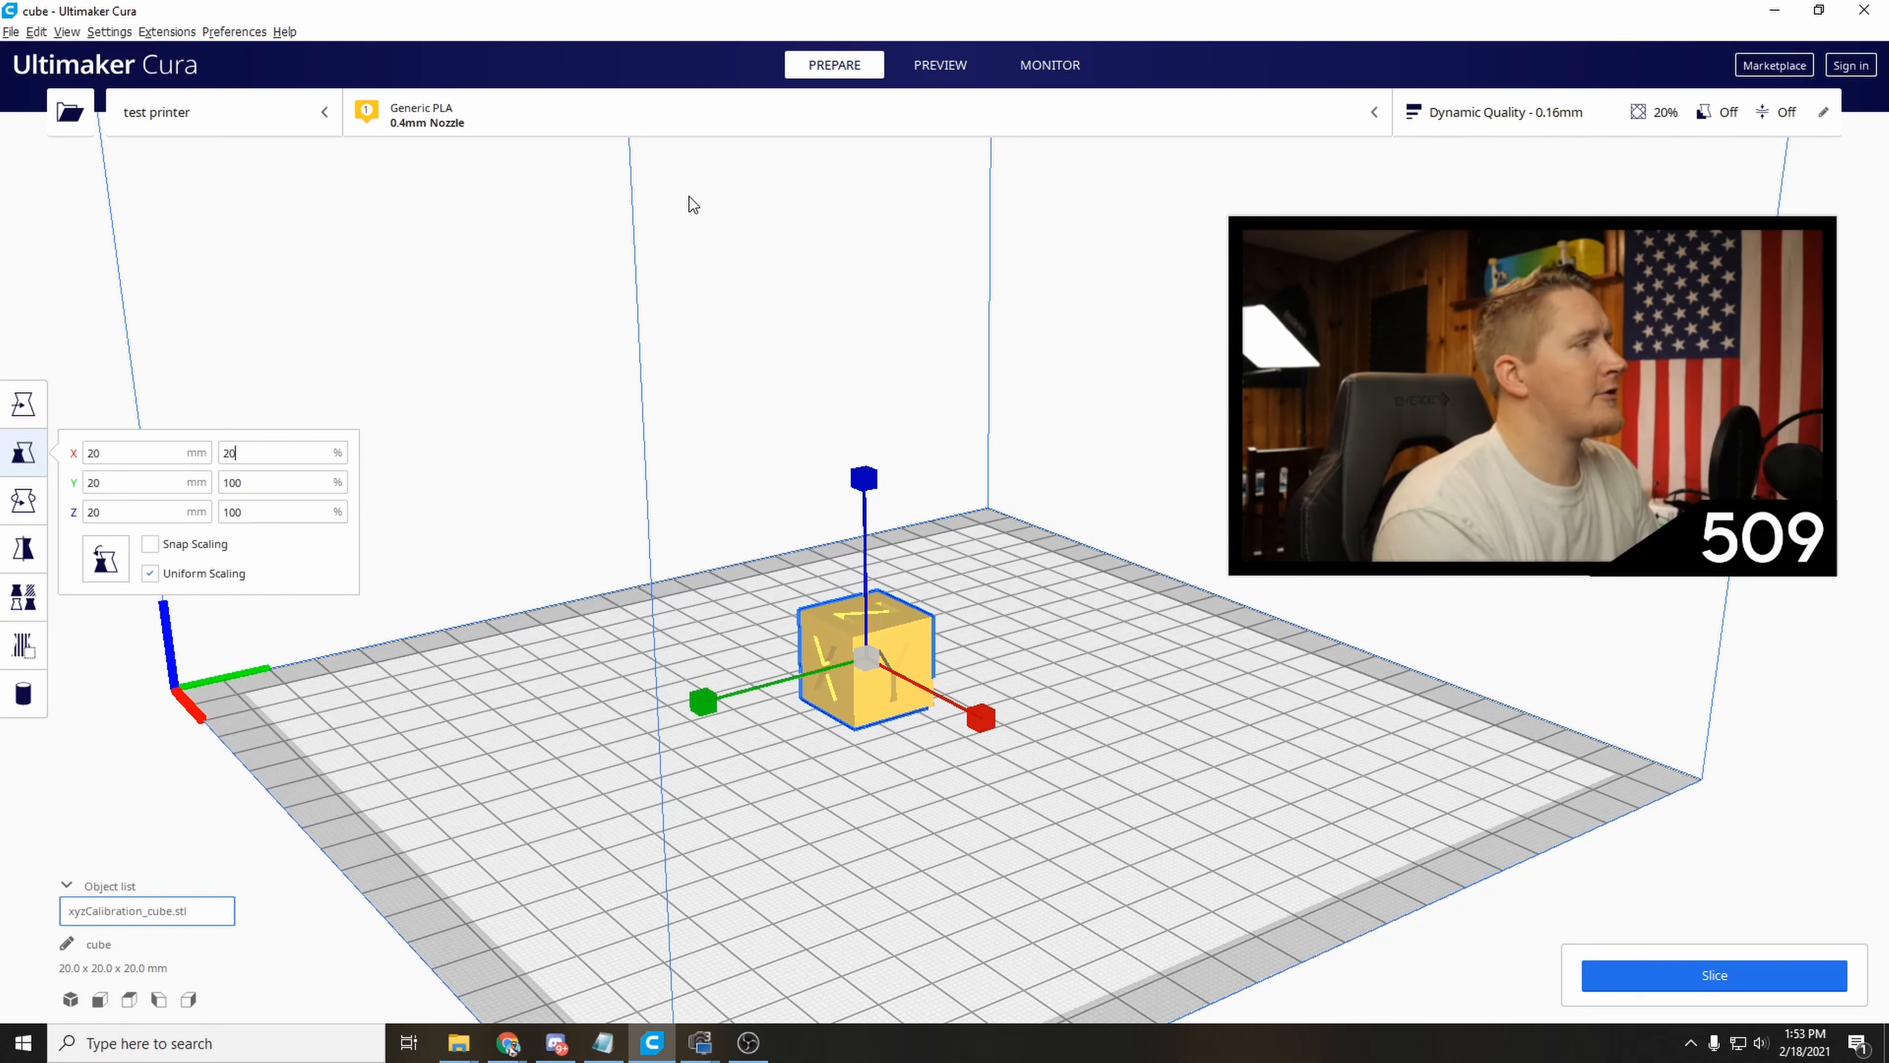
pyautogui.press('Return')
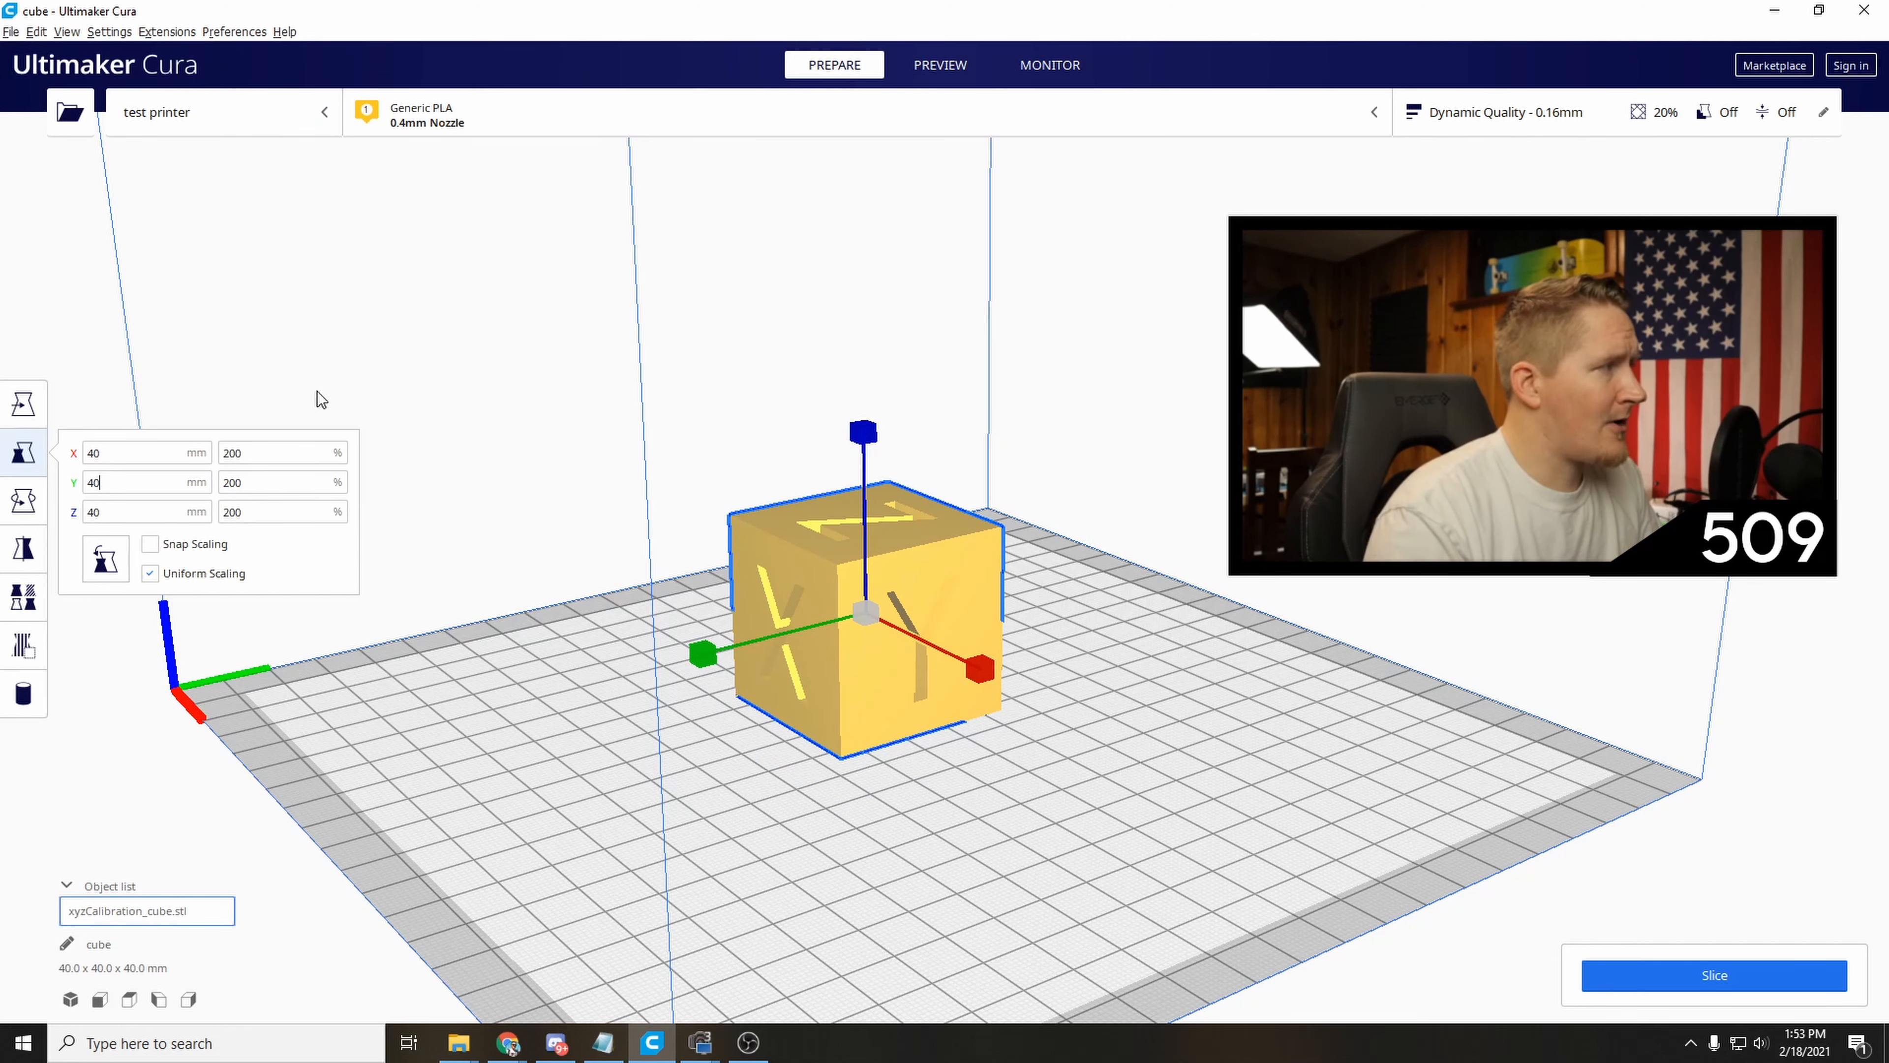
# Rotate the cube a quarter turn about its vertical axis with snap rotation on.
pyautogui.click(1133, 722)
pyautogui.moveTo(1134, 722); pyautogui.dragTo(934, 836, button='right')
pyautogui.click(825, 640)
pyautogui.click(23, 501)
pyautogui.moveTo(1577, 402); pyautogui.dragTo(1364, 402, button='right')
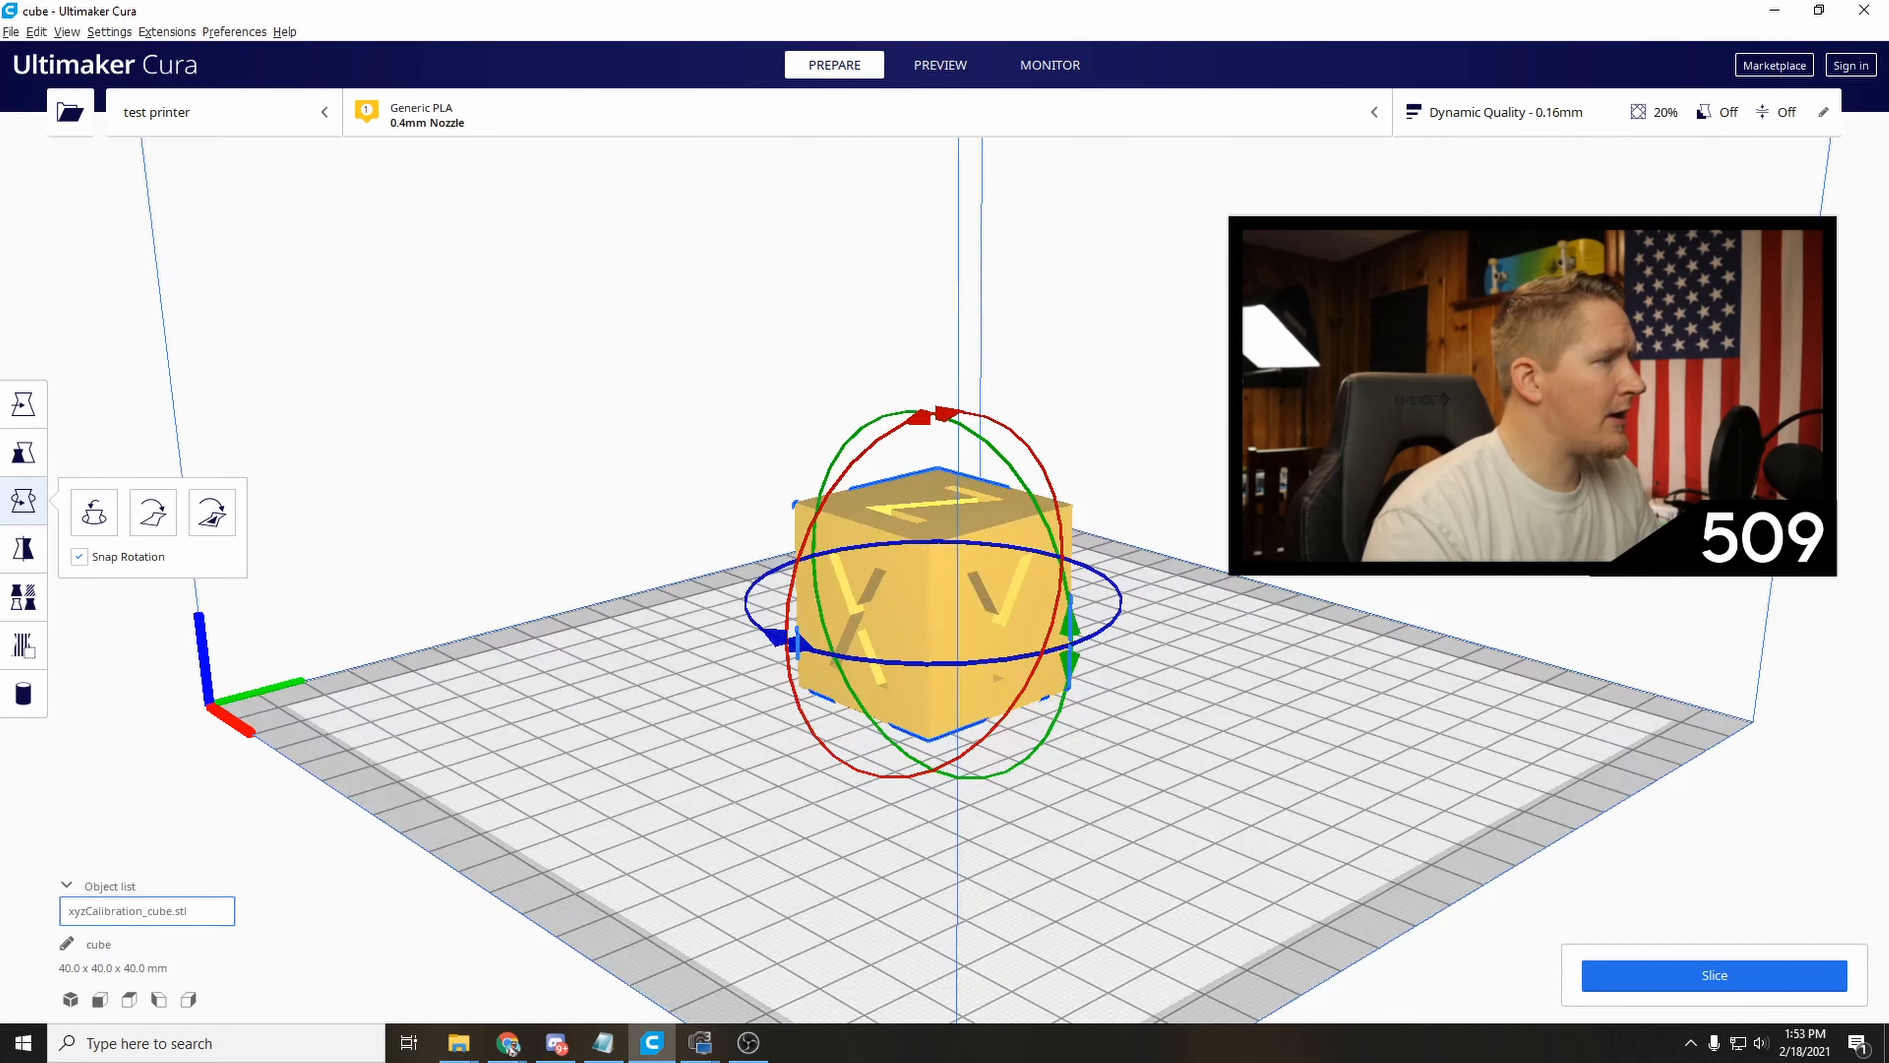
pyautogui.moveTo(1231, 552)
pyautogui.mouseDown(button='right')
pyautogui.moveTo(1402, 542)
pyautogui.moveTo(1301, 573)
pyautogui.moveTo(1199, 570)
pyautogui.mouseUp(button='right')
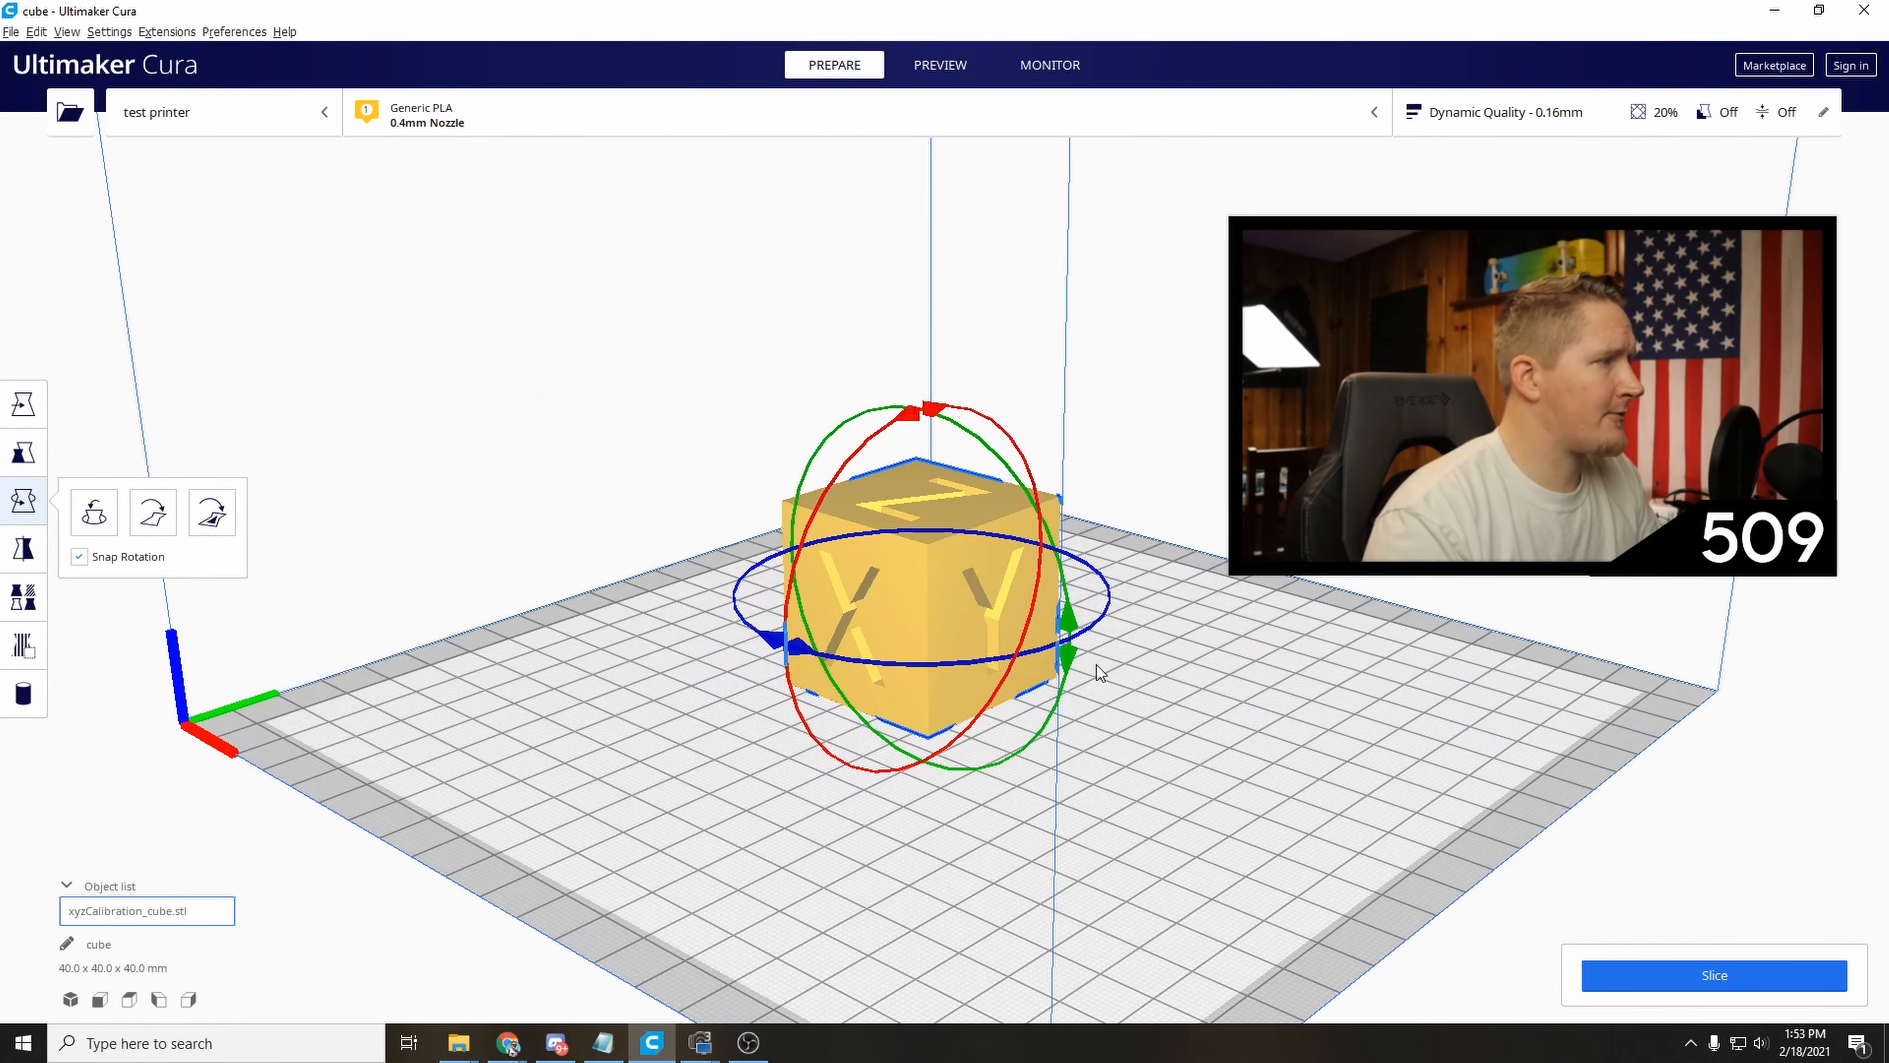
pyautogui.moveTo(1172, 673); pyautogui.dragTo(1342, 691, button='right')
pyautogui.scroll(-10, 1331, 690)
pyautogui.scroll(8, 1116, 655)
pyautogui.moveTo(1101, 662); pyautogui.dragTo(1006, 700, button='right')
pyautogui.moveTo(863, 696); pyautogui.dragTo(1472, 558)
pyautogui.moveTo(930, 672); pyautogui.dragTo(1224, 563)
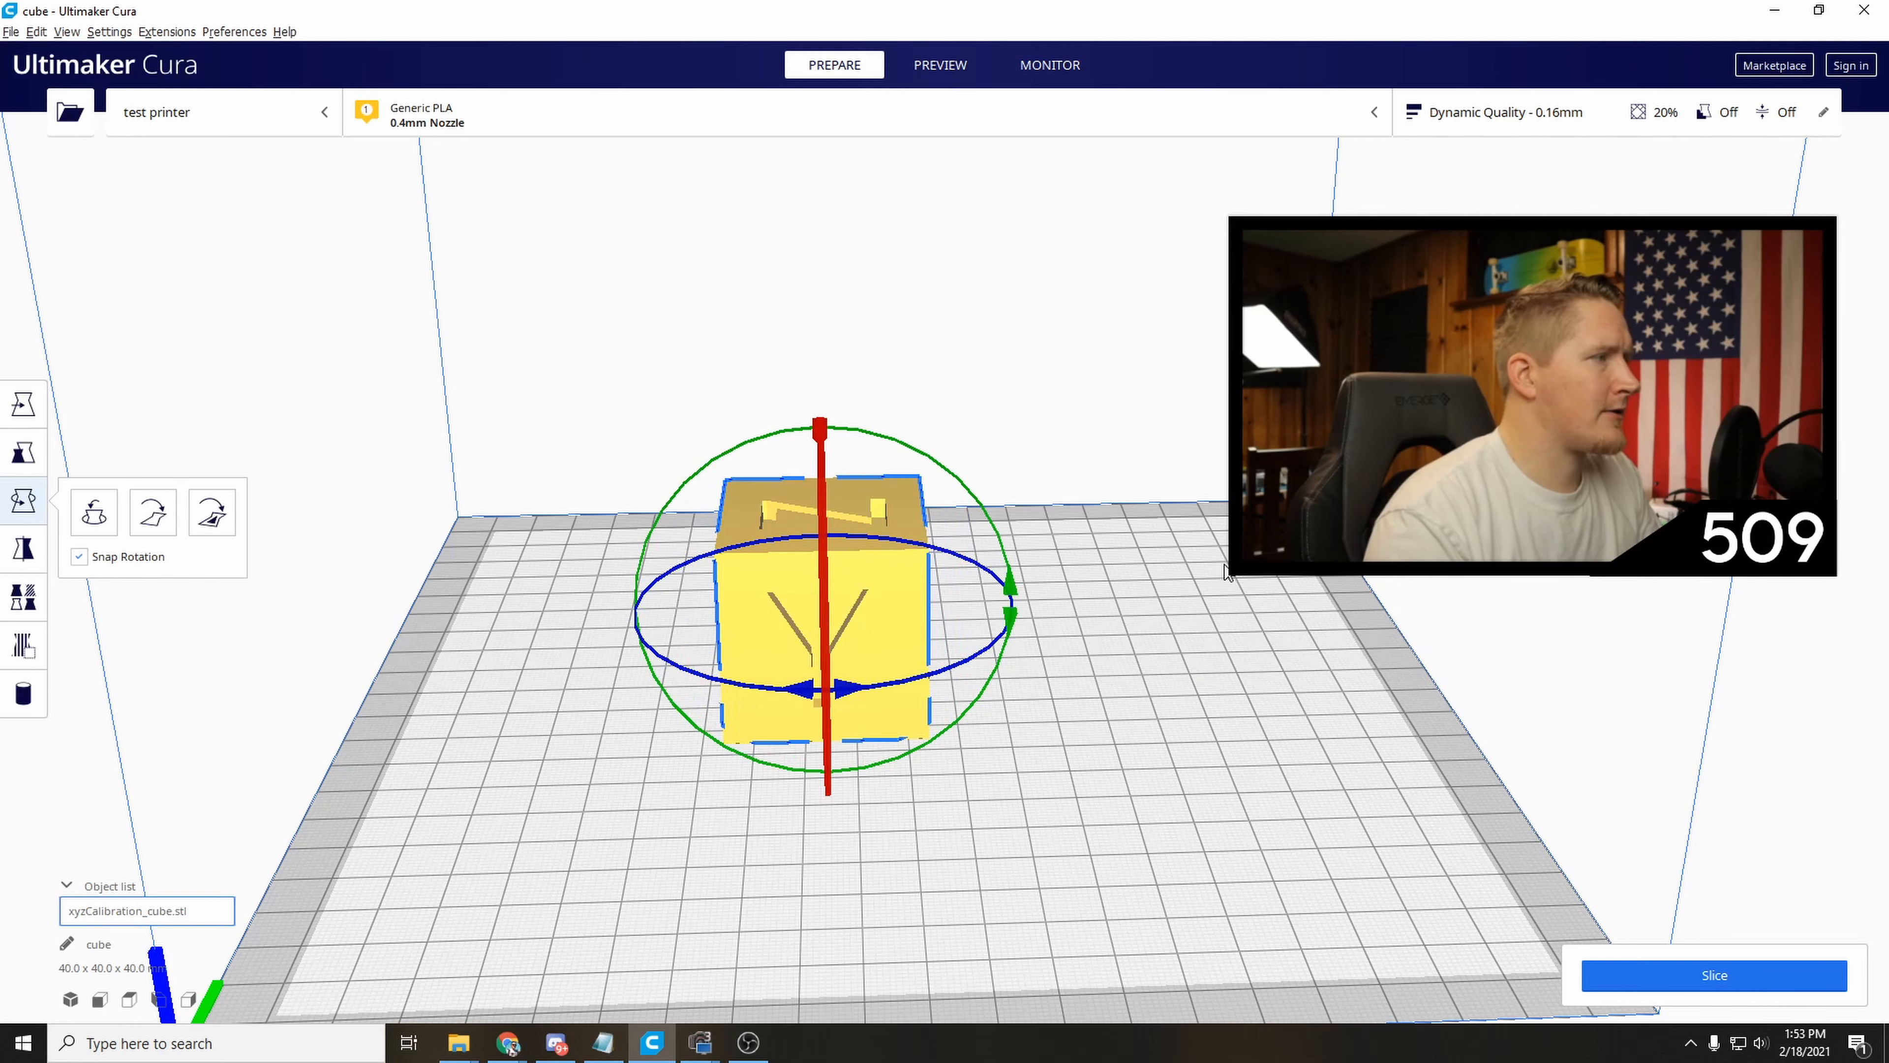
# Activate the Mirror tool on the cube and examine its mirror handles from different sides without mirroring it.
pyautogui.click(1227, 681)
pyautogui.click(755, 594)
pyautogui.click(24, 553)
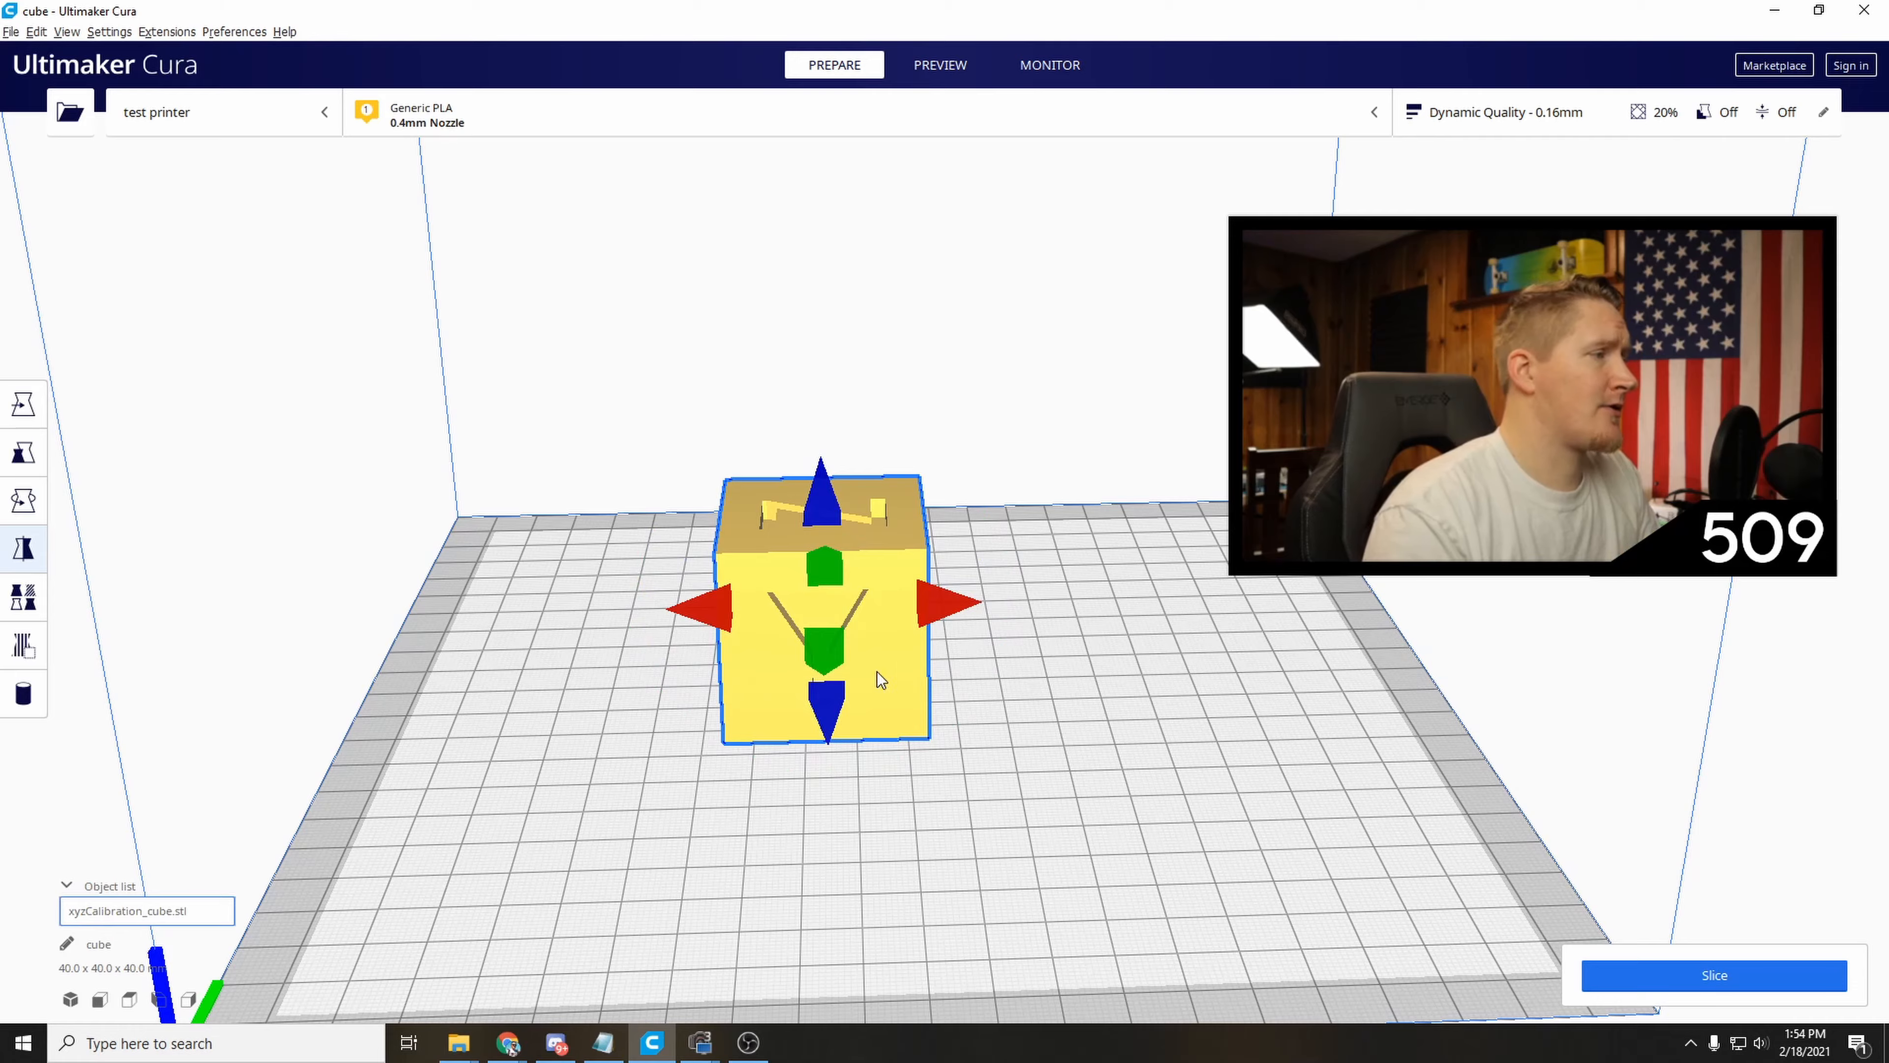
pyautogui.click(1049, 665)
pyautogui.moveTo(1190, 624); pyautogui.dragTo(863, 618, button='right')
pyautogui.rightClick(604, 594)
pyautogui.moveTo(618, 618); pyautogui.dragTo(952, 624, button='right')
pyautogui.rightClick(952, 625)
# Center the selected cube on the build plate.
pyautogui.rightClick(553, 673)
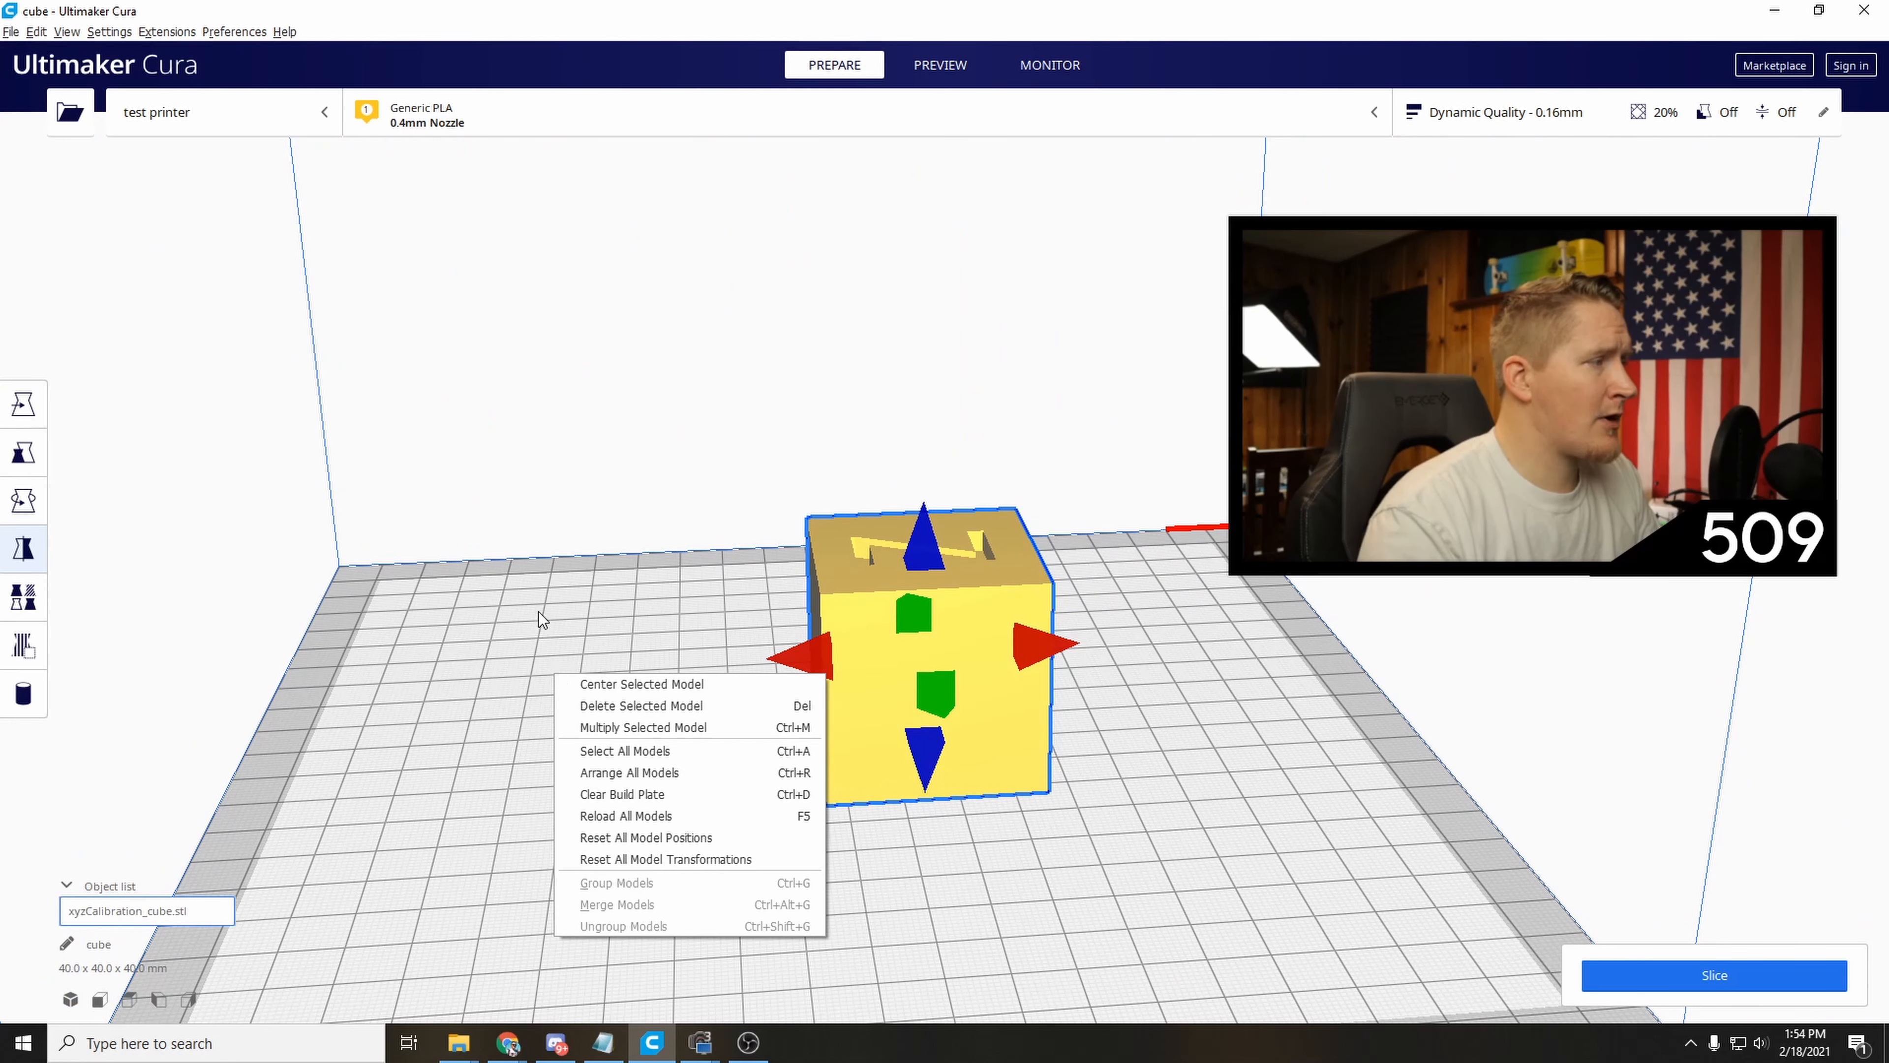
pyautogui.rightClick(540, 597)
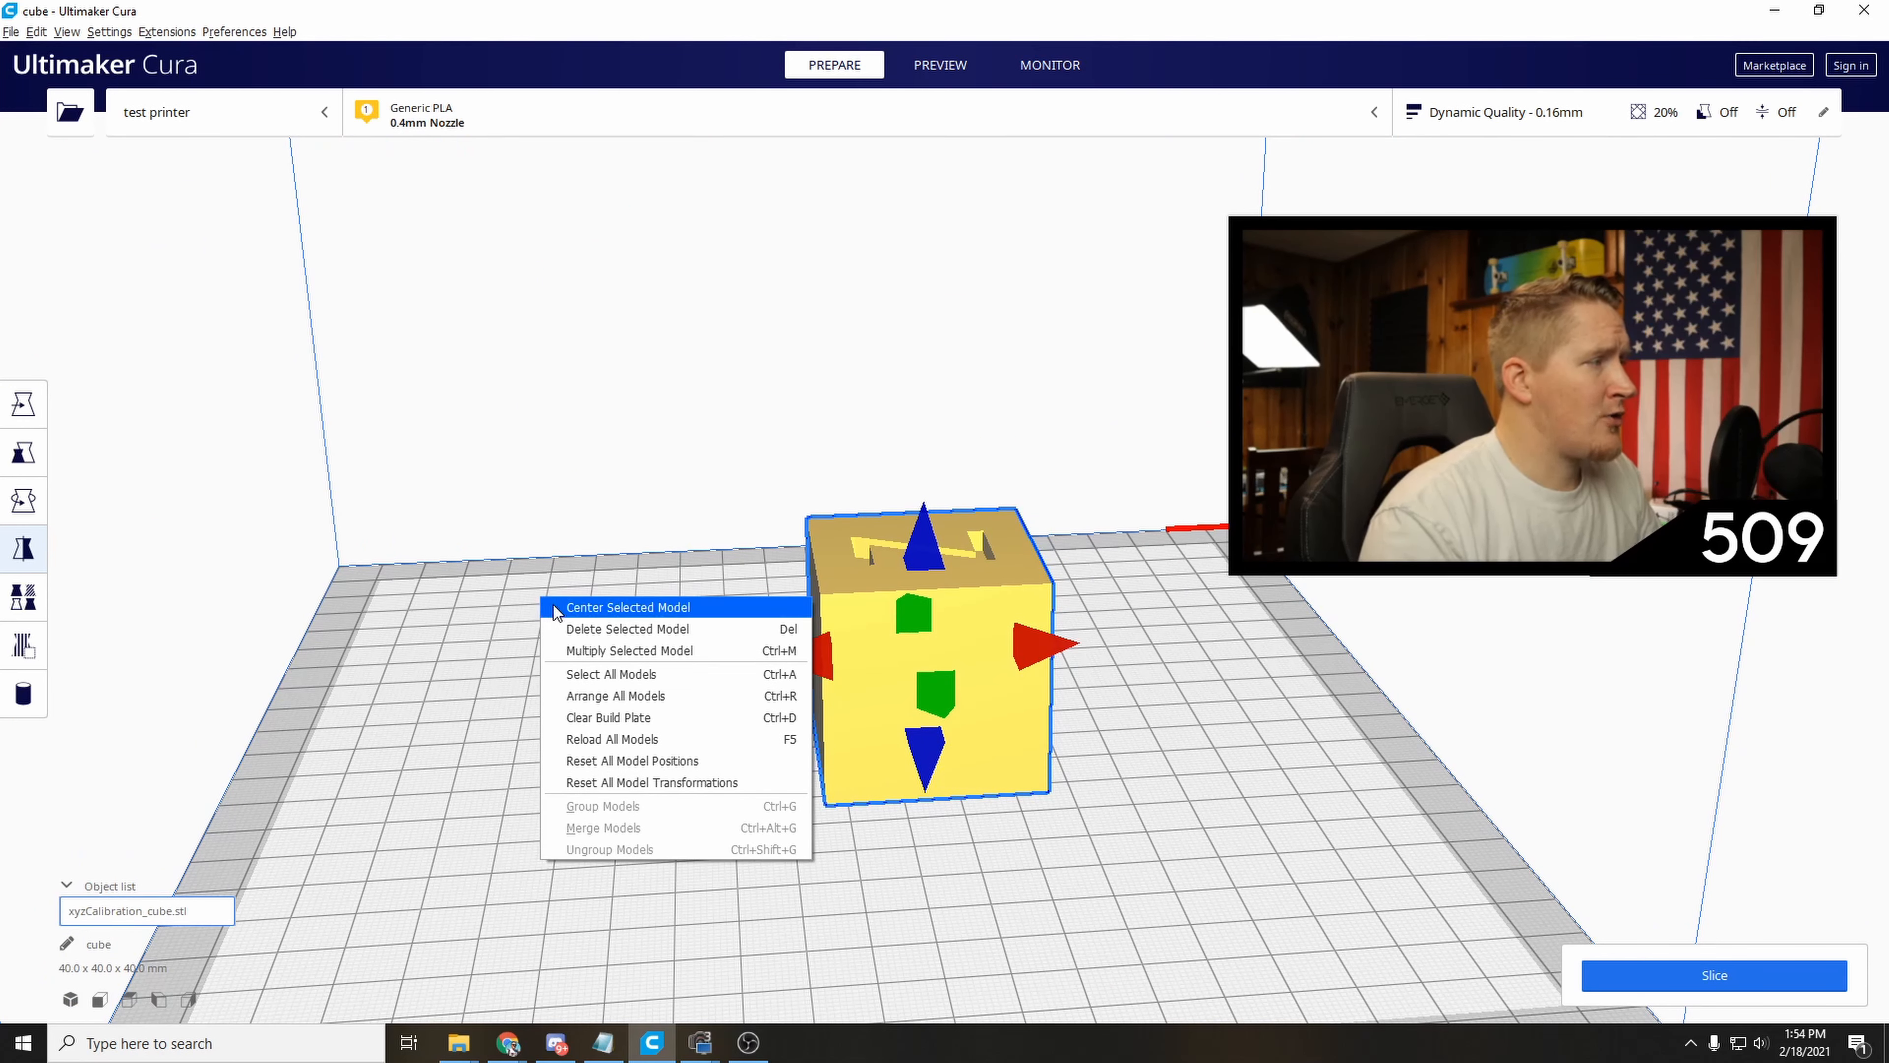
pyautogui.click(553, 607)
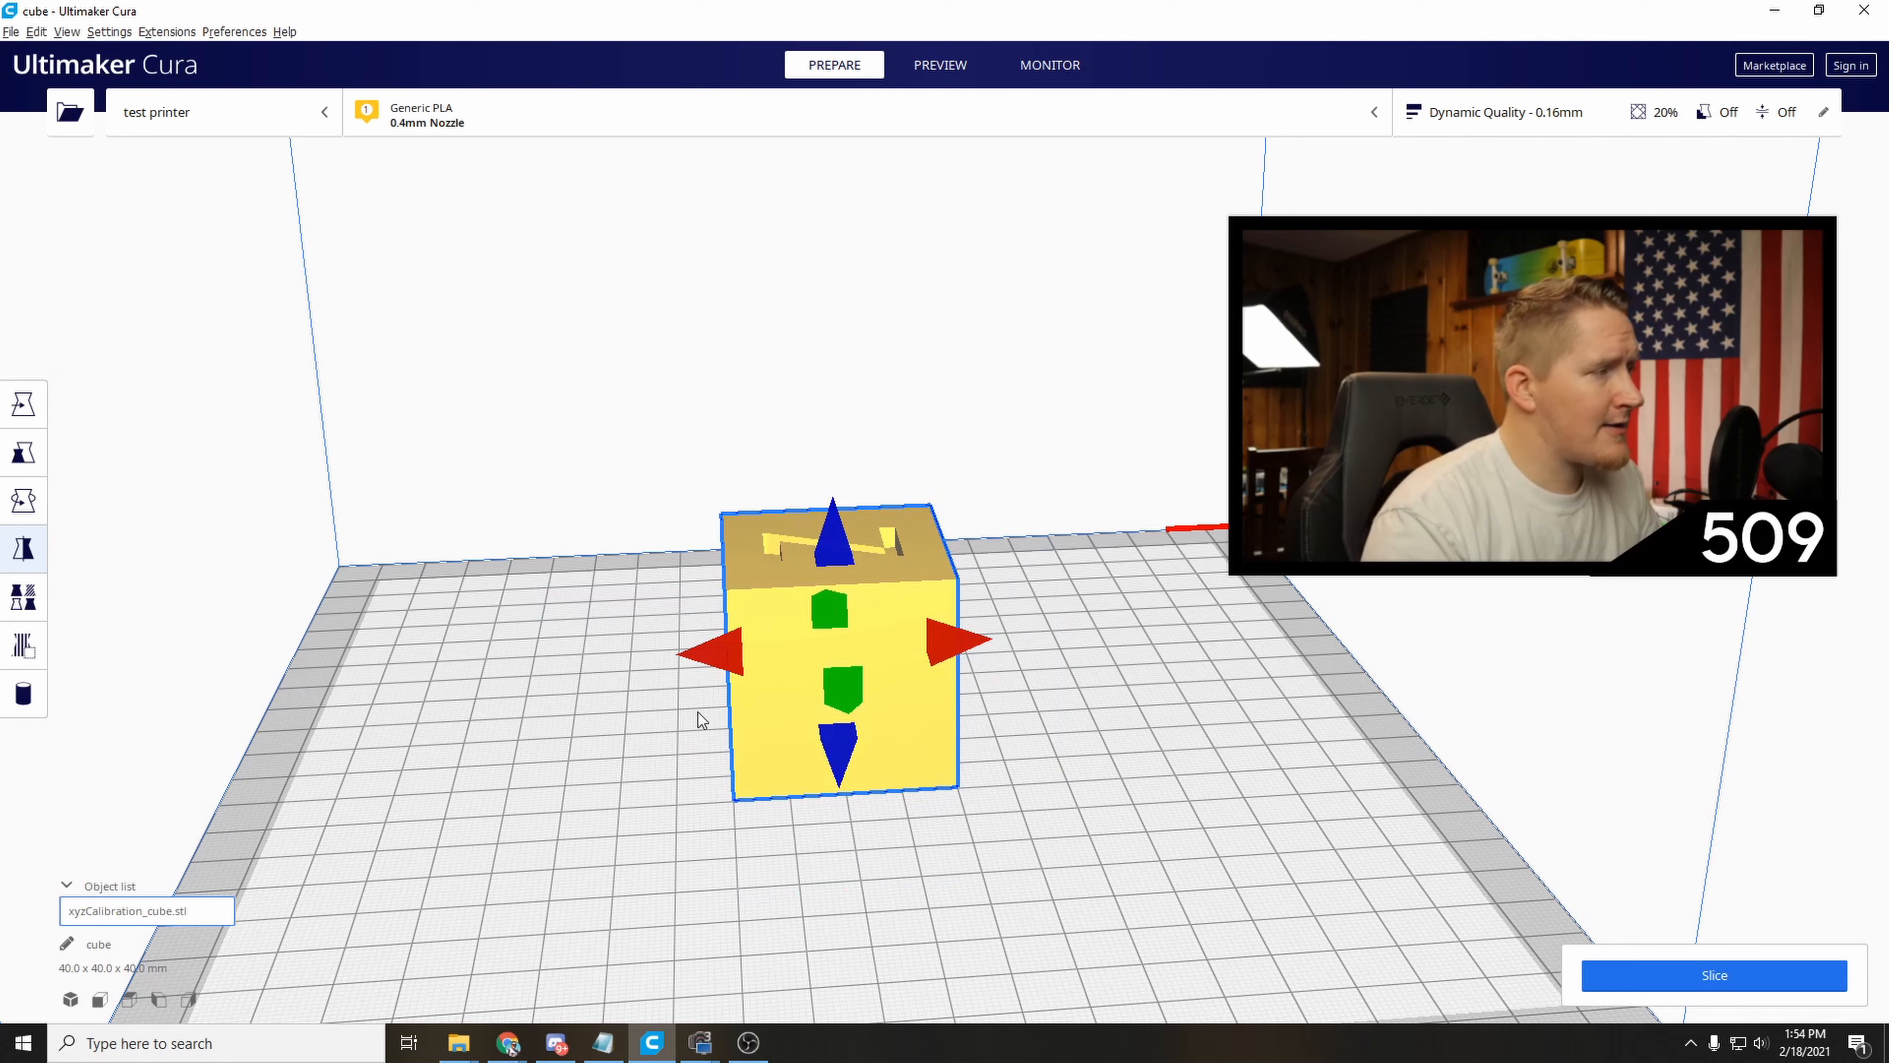
pyautogui.rightClick(509, 574)
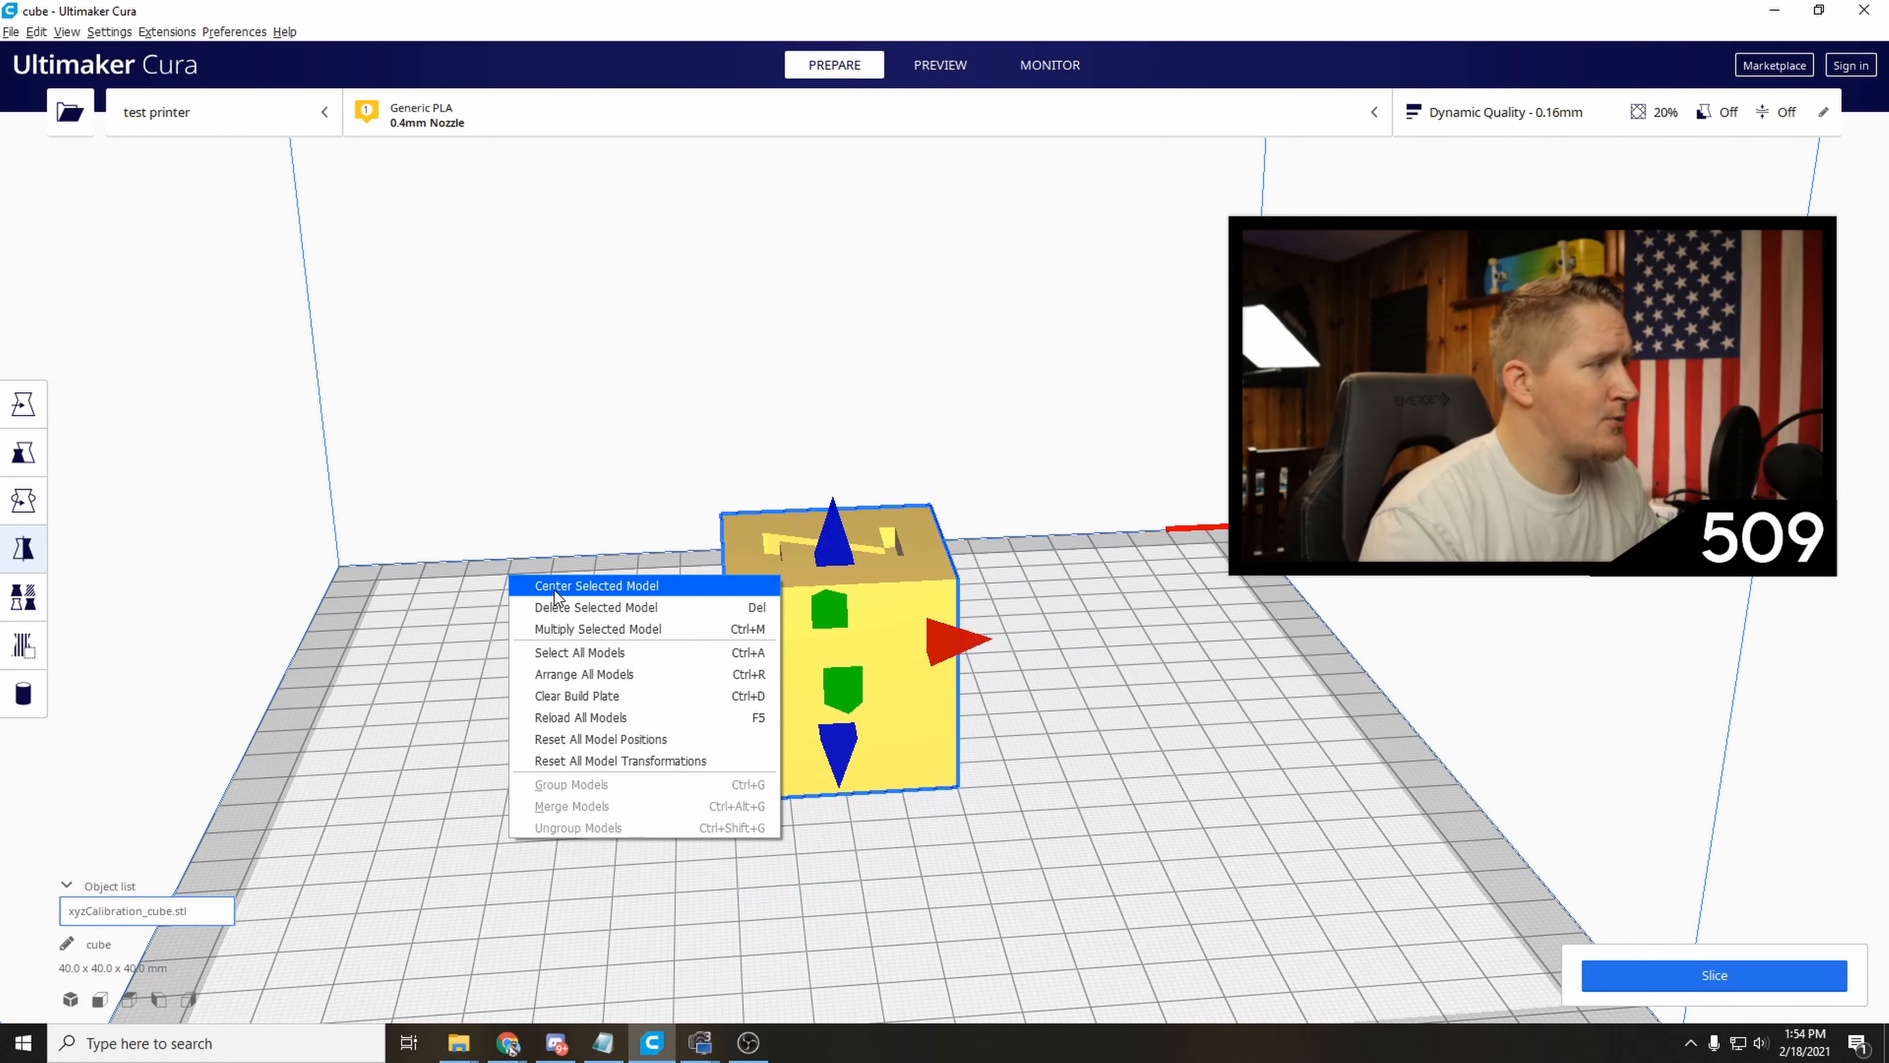
pyautogui.click(556, 592)
# Multiply the selected cube with 3 copies.
pyautogui.rightClick(423, 707)
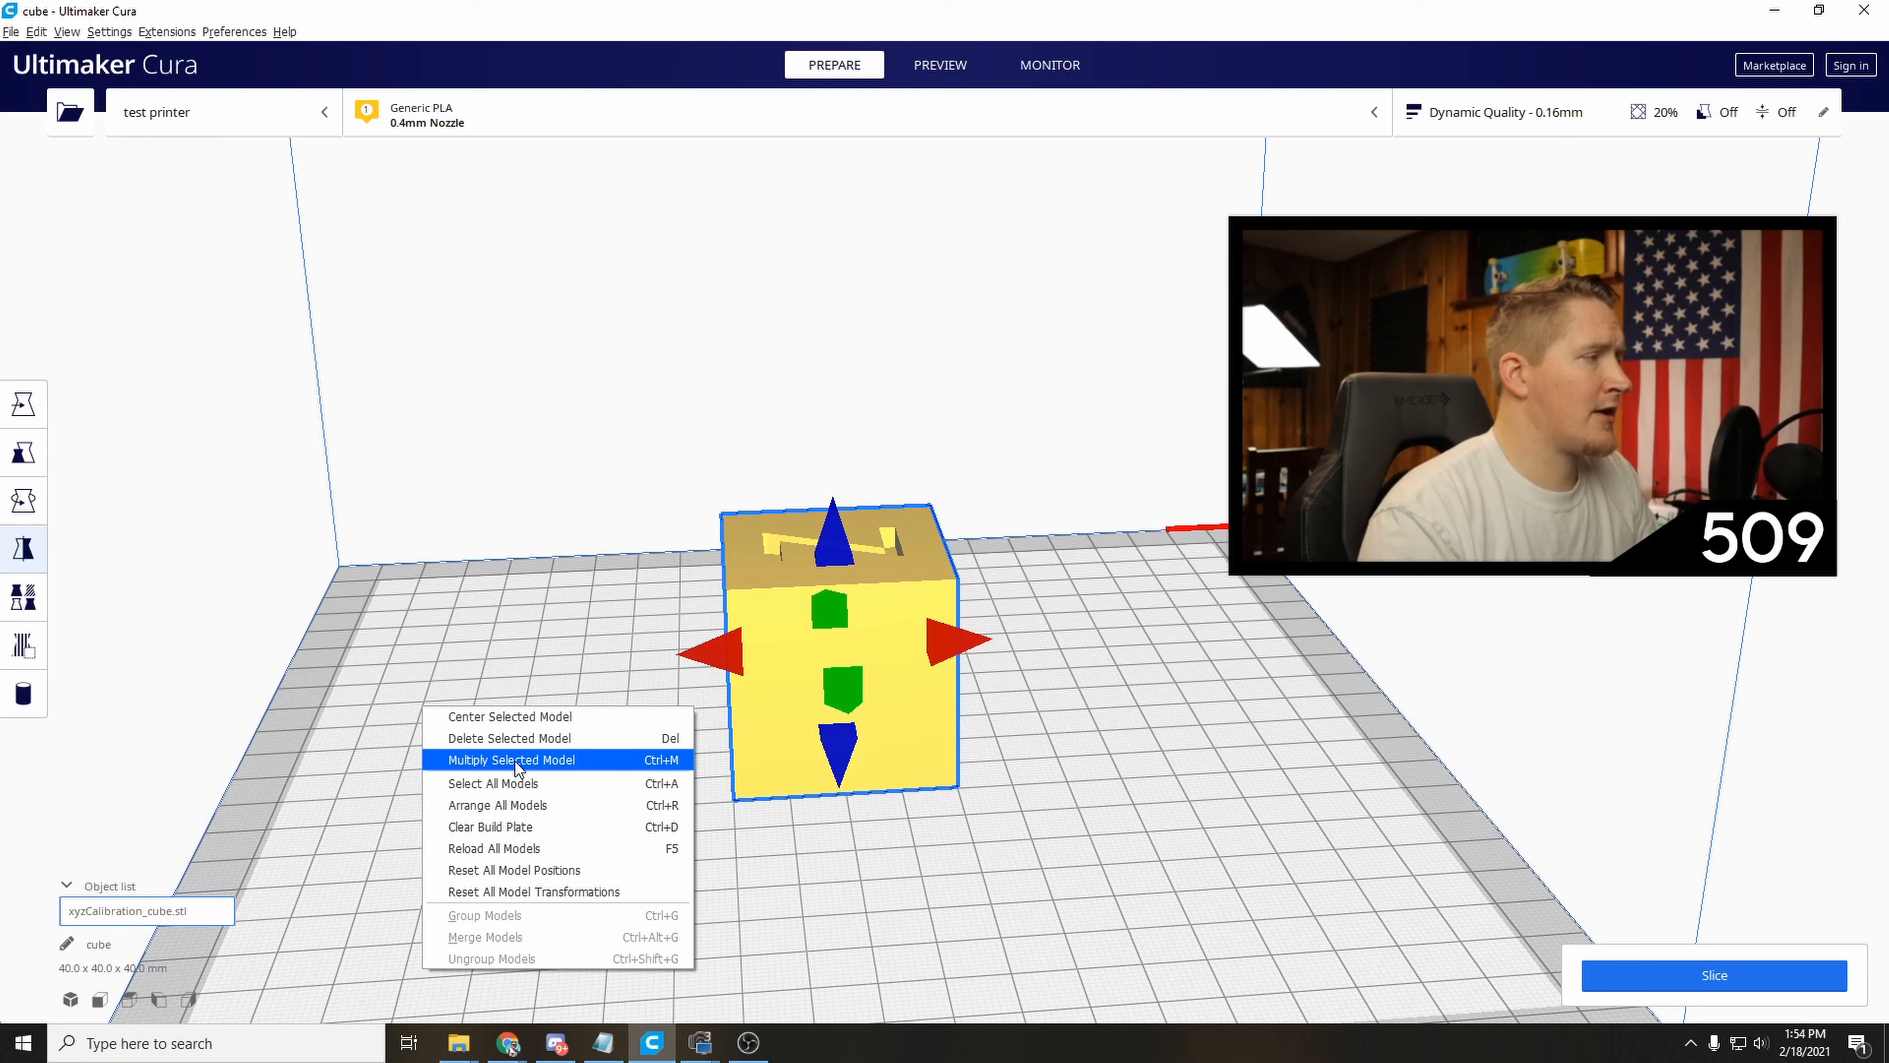
pyautogui.rightClick(754, 636)
pyautogui.rightClick(754, 638)
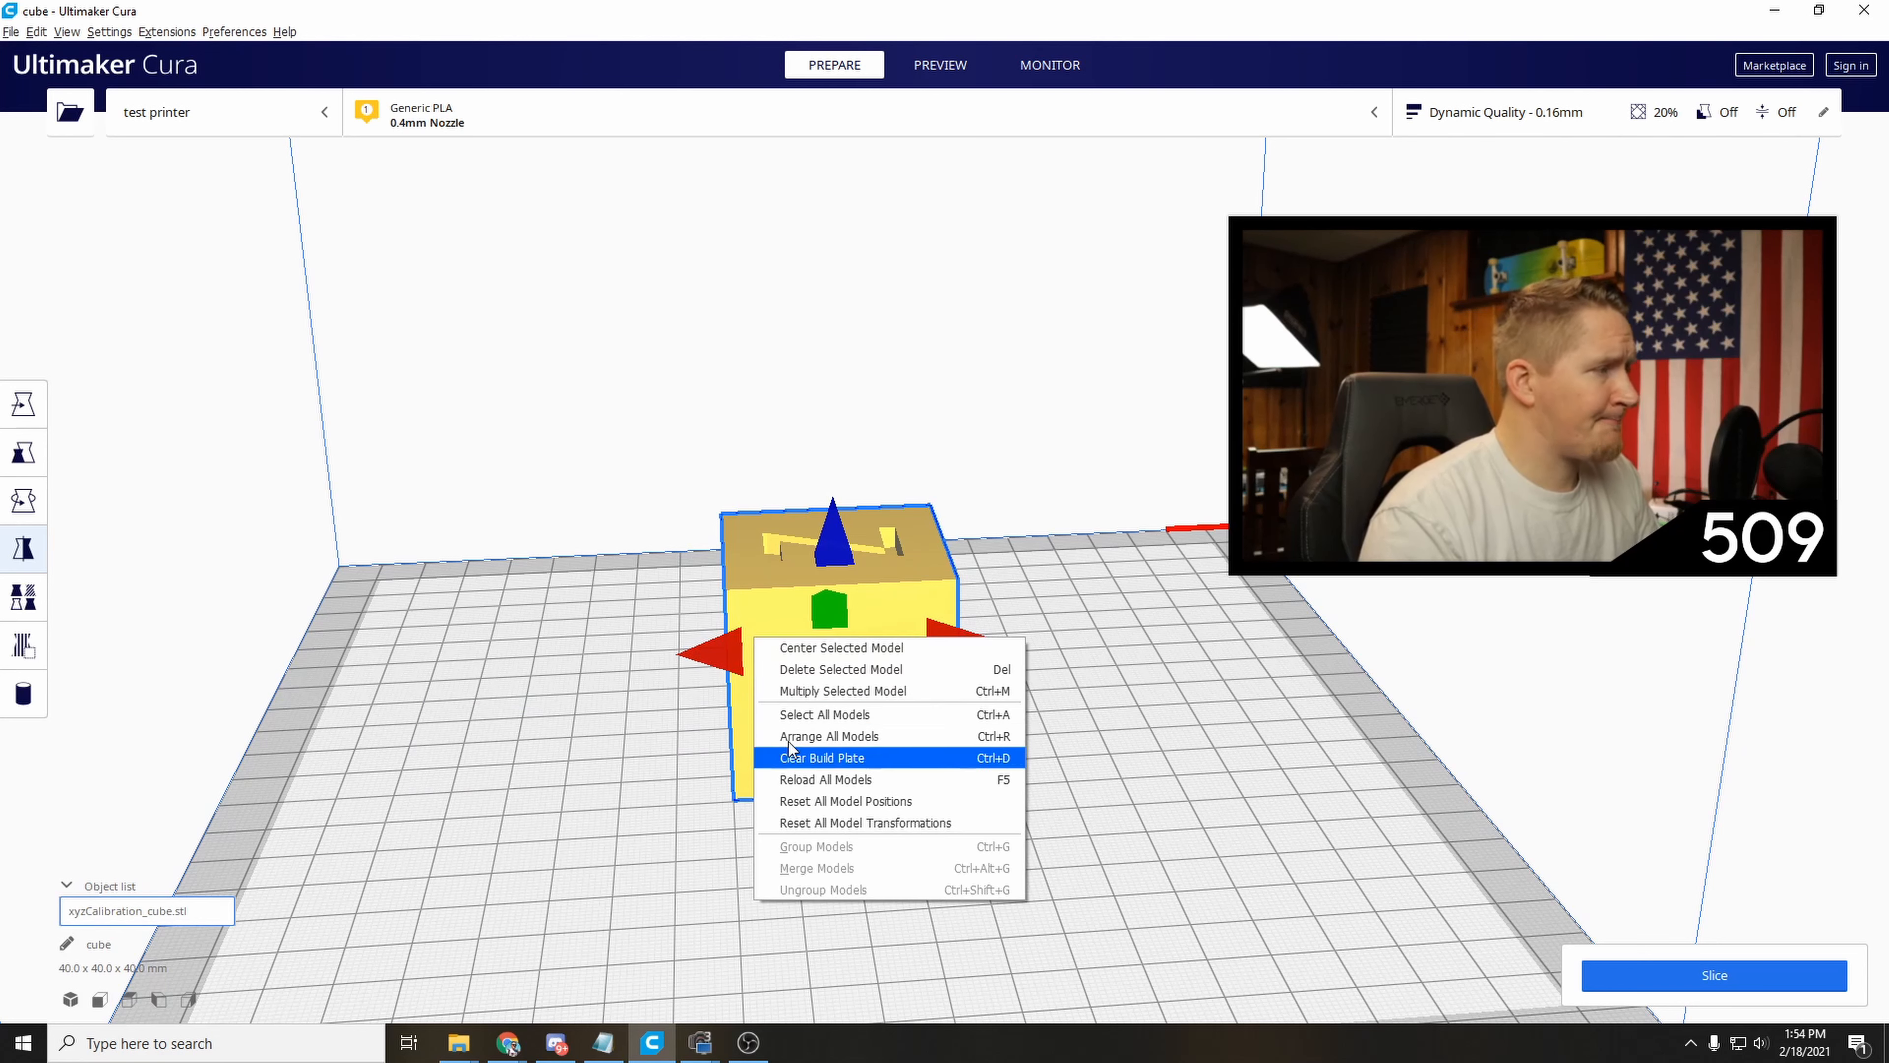
pyautogui.click(814, 700)
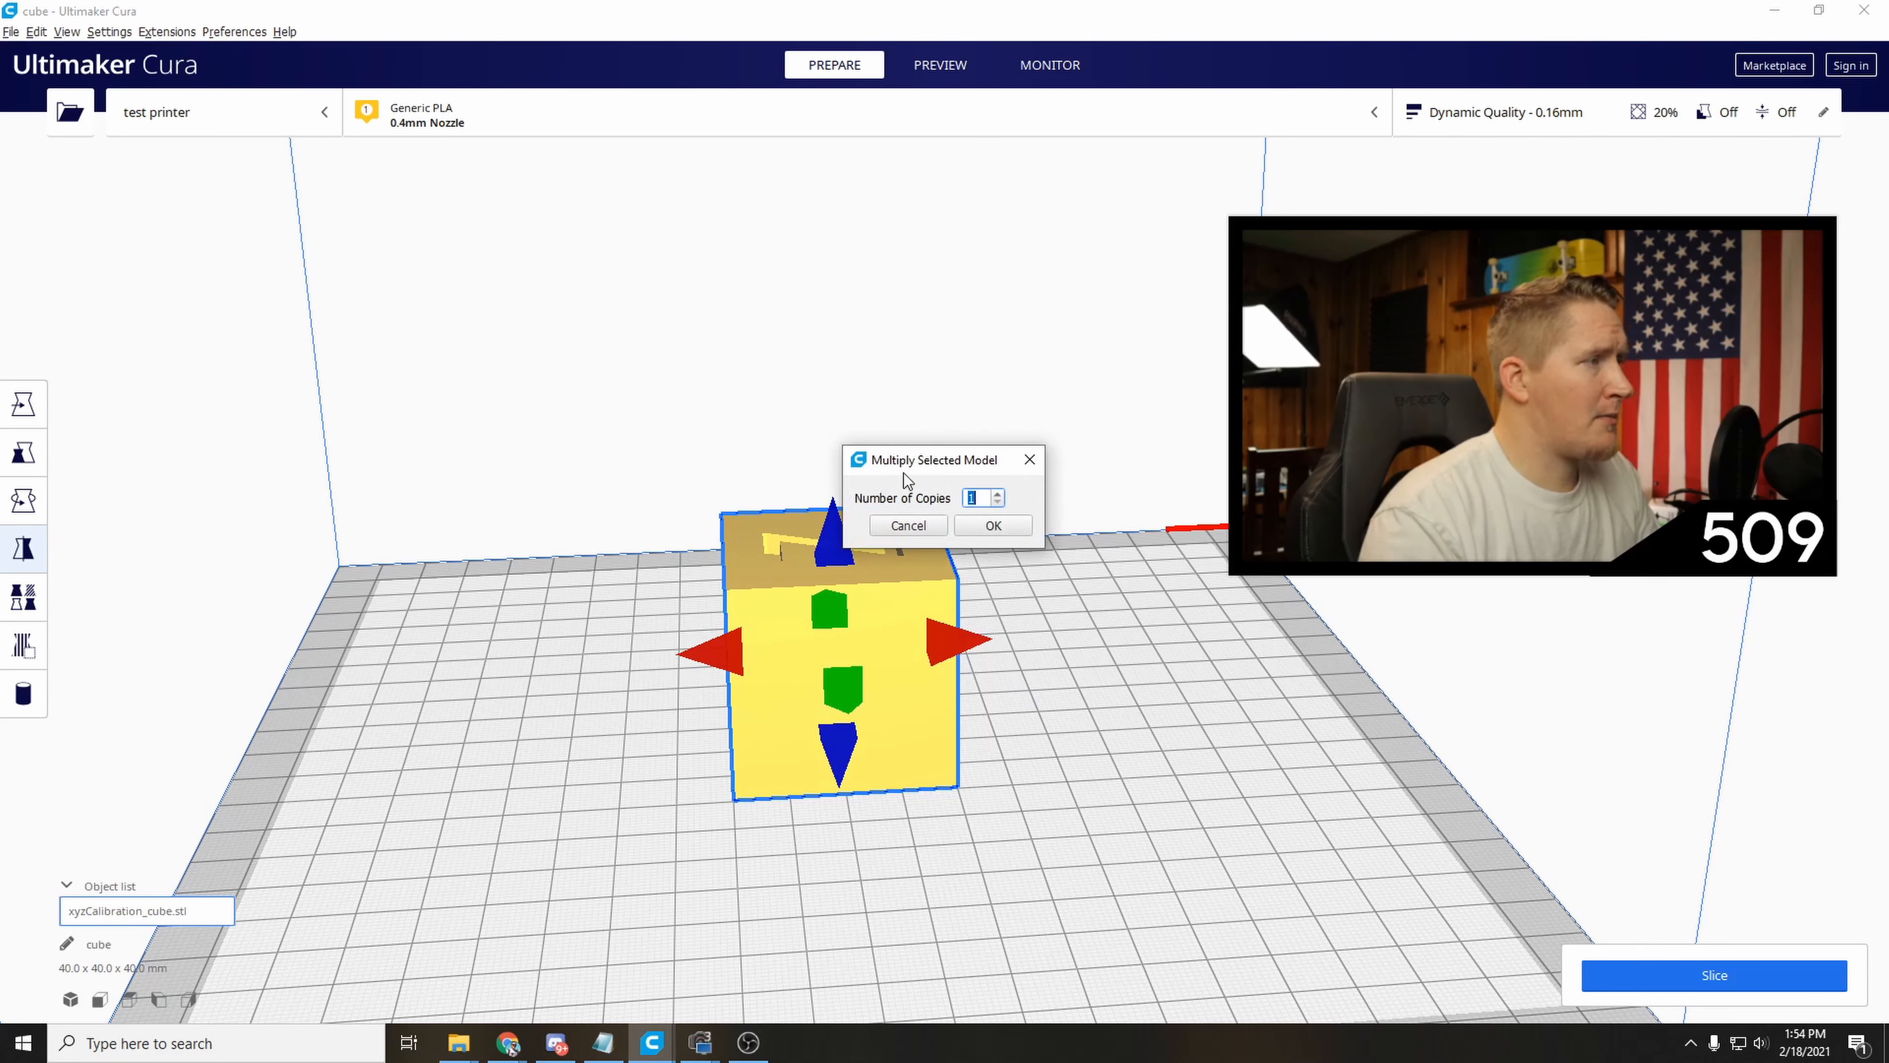
pyautogui.write('3')
pyautogui.click(993, 526)
# Move the three cube copies apart on the build plate, placing one at about X 63 mm, Y 41 mm.
pyautogui.click(606, 640)
pyautogui.click(24, 404)
pyautogui.moveTo(670, 566); pyautogui.dragTo(600, 718)
pyautogui.moveTo(578, 557); pyautogui.dragTo(730, 645, button='right')
pyautogui.click(1012, 661)
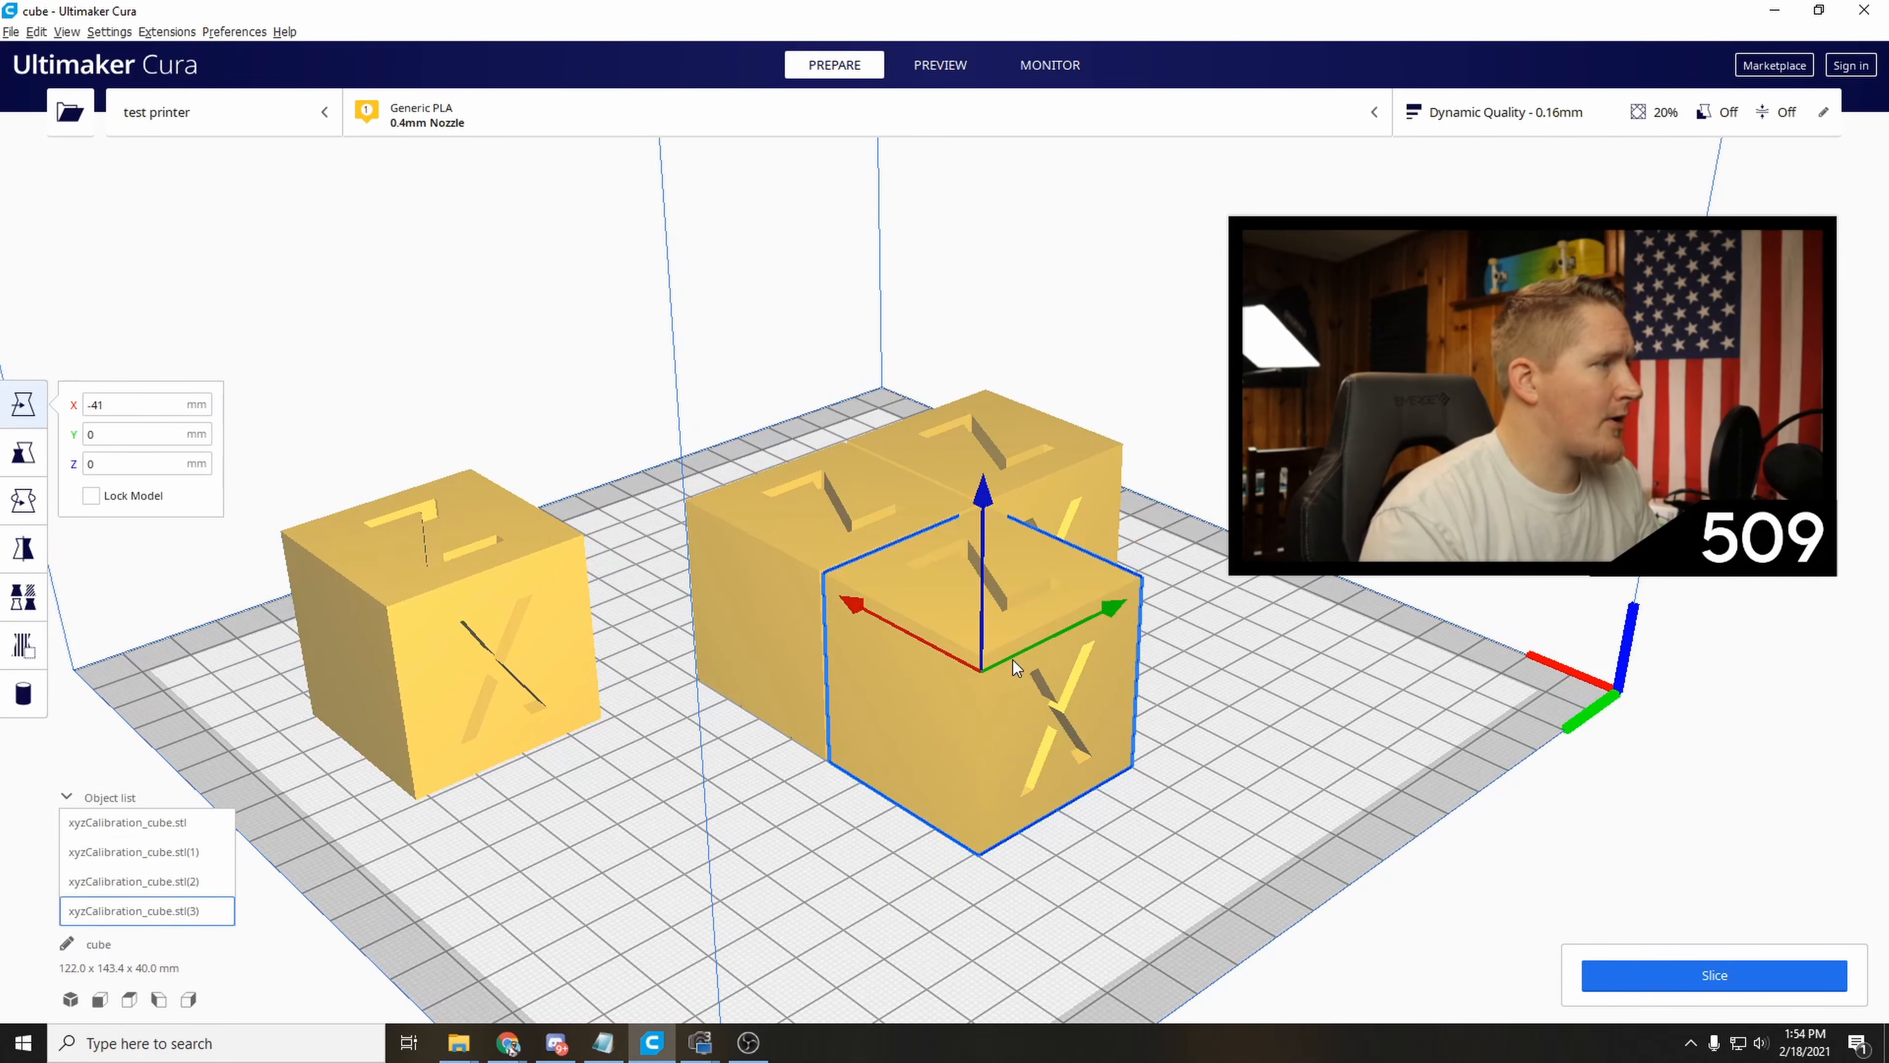
pyautogui.moveTo(1096, 607); pyautogui.dragTo(889, 771)
pyautogui.moveTo(889, 771); pyautogui.dragTo(988, 646, button='right')
pyautogui.click(1190, 658)
pyautogui.moveTo(1281, 733); pyautogui.dragTo(1464, 550)
# Arrange all the cubes automatically on the build plate.
pyautogui.moveTo(1607, 722); pyautogui.dragTo(1067, 580, button='right')
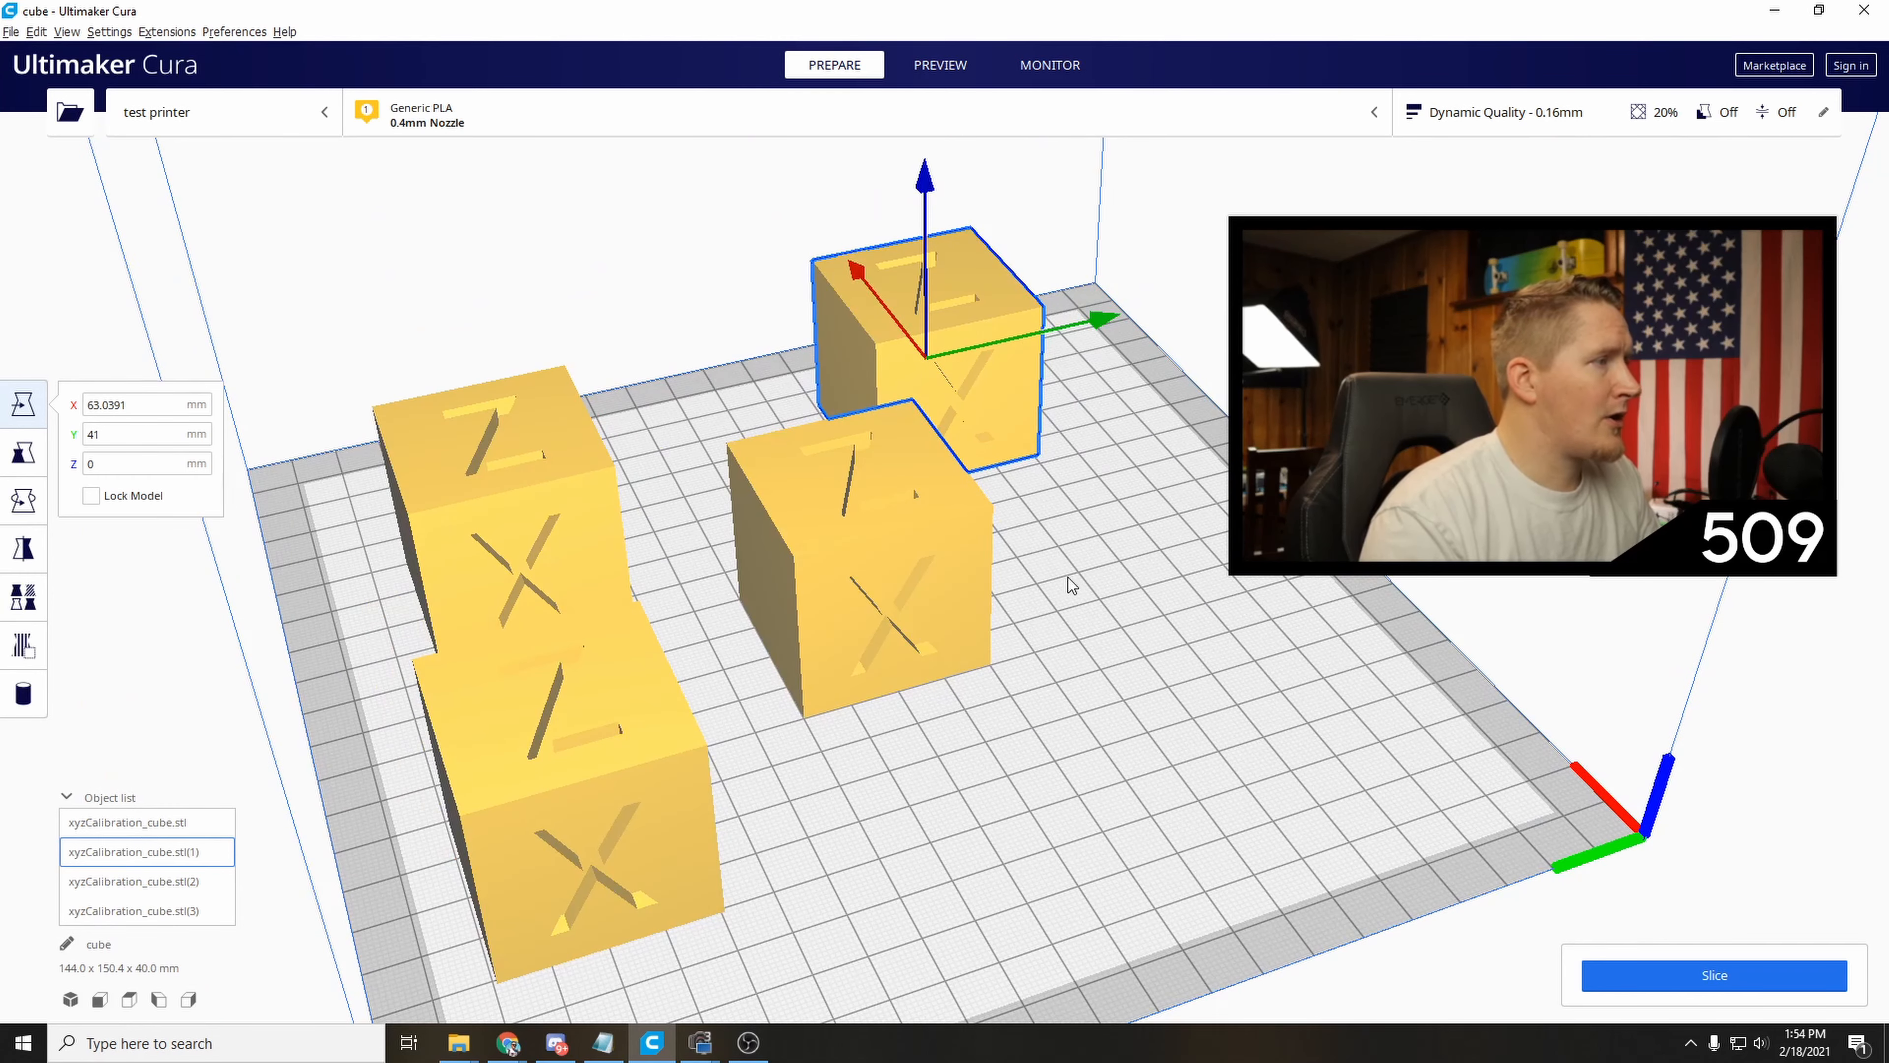
pyautogui.rightClick(1036, 566)
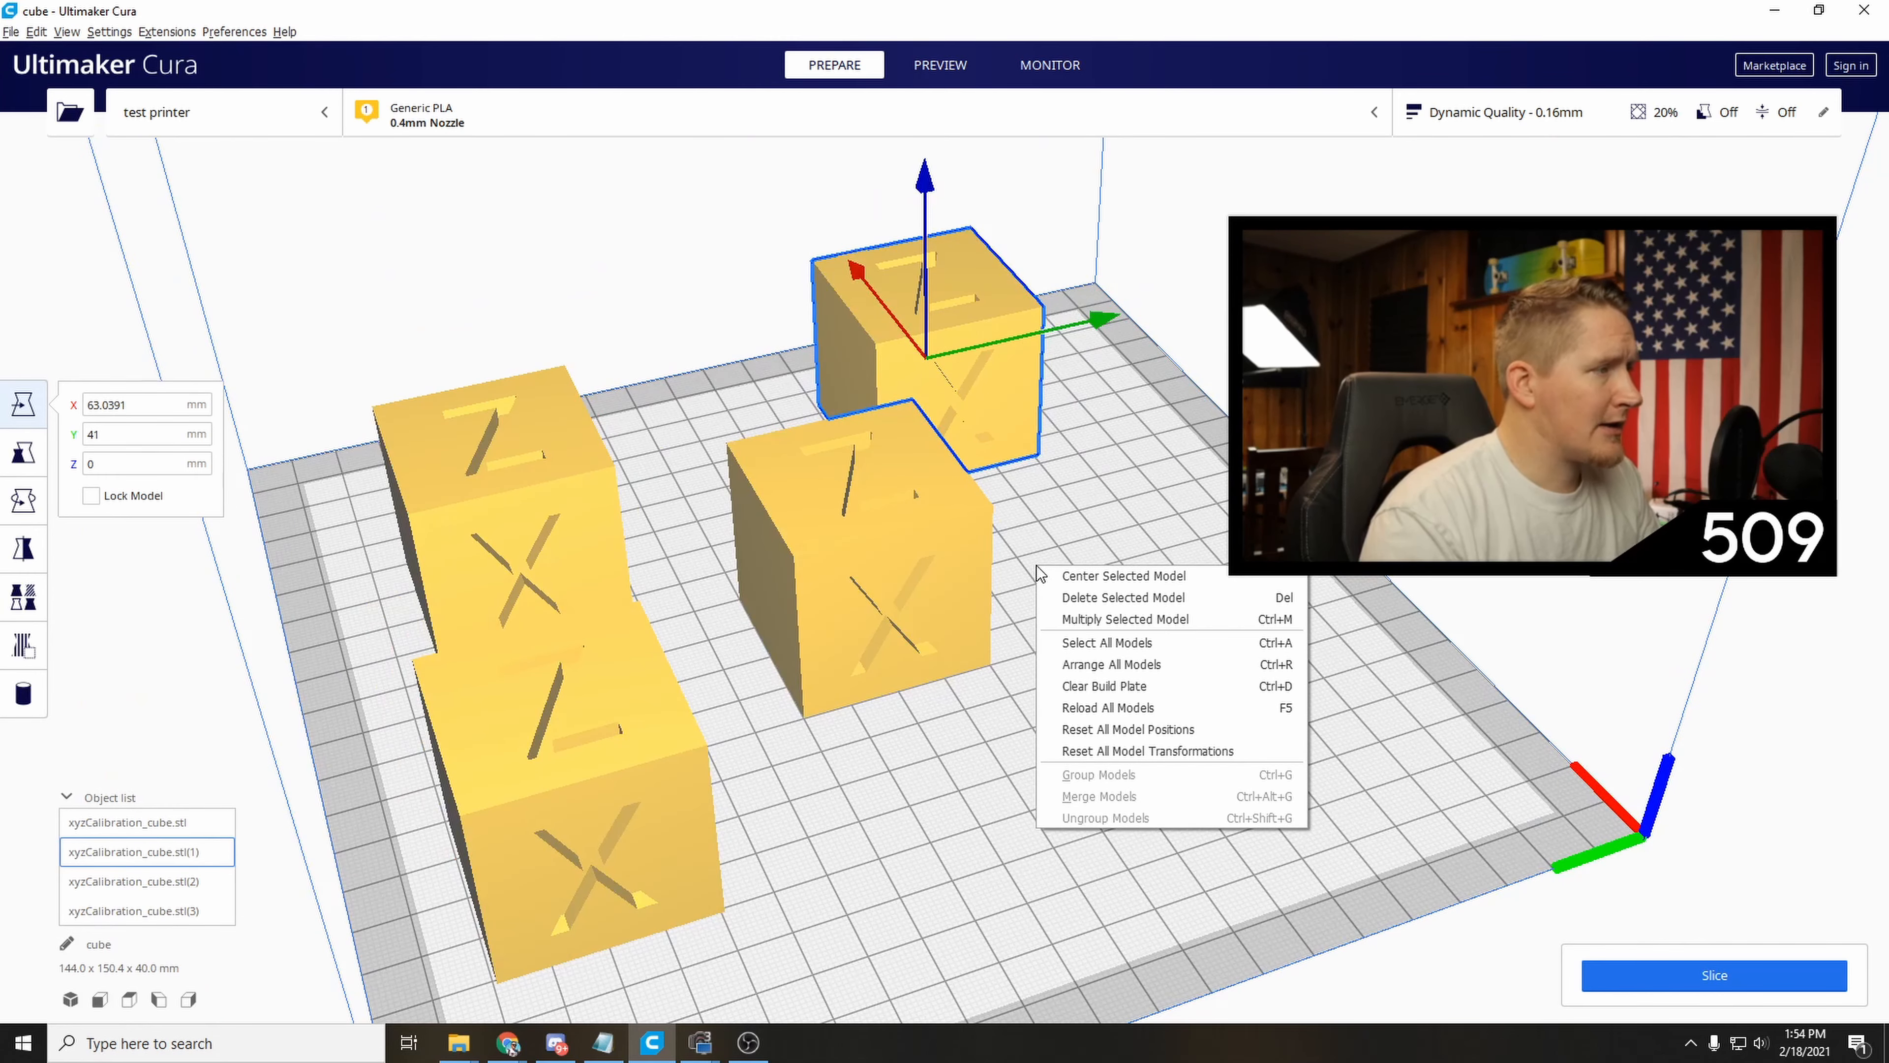
pyautogui.click(1134, 664)
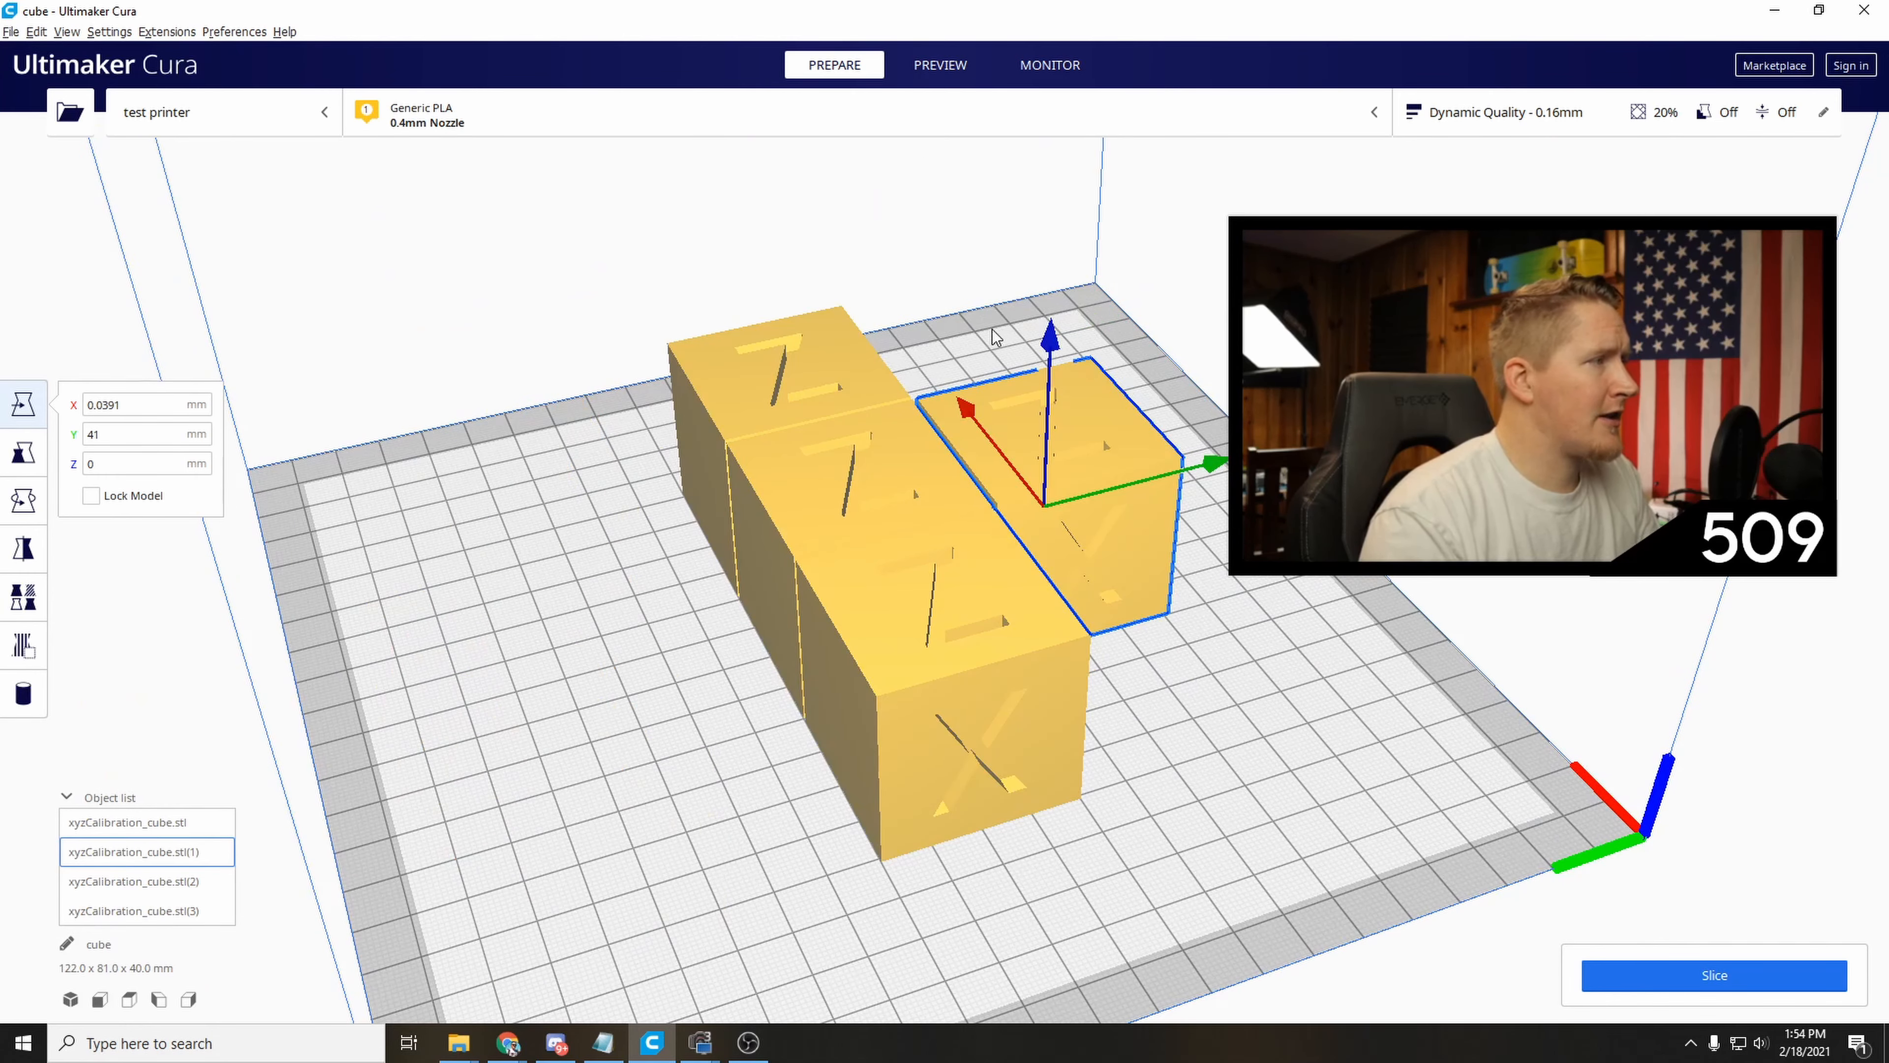